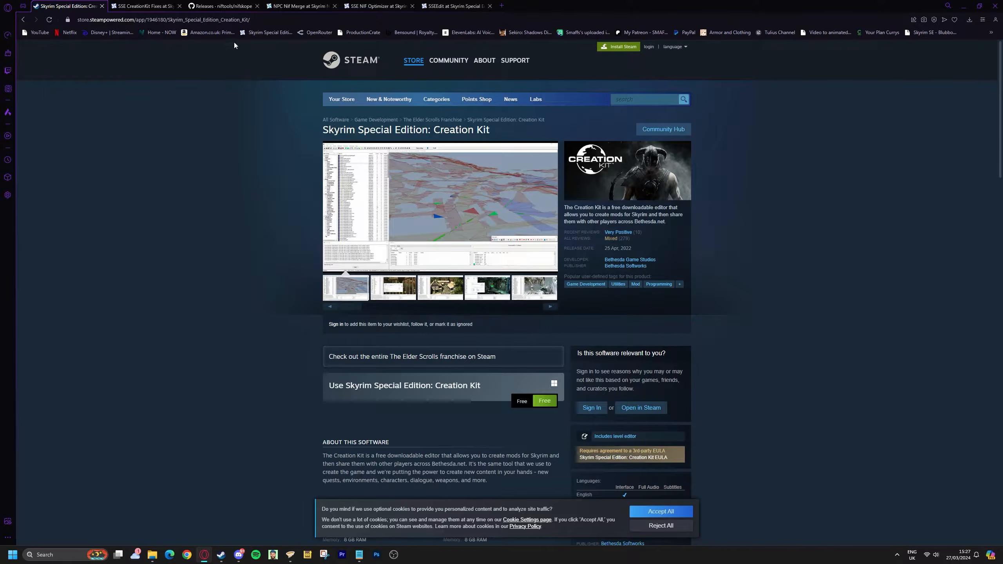
# Switch to Steam and review the Skyrim Special Edition: Creation Kit store page with its library option, then return to the browser.
pyautogui.click(221, 554)
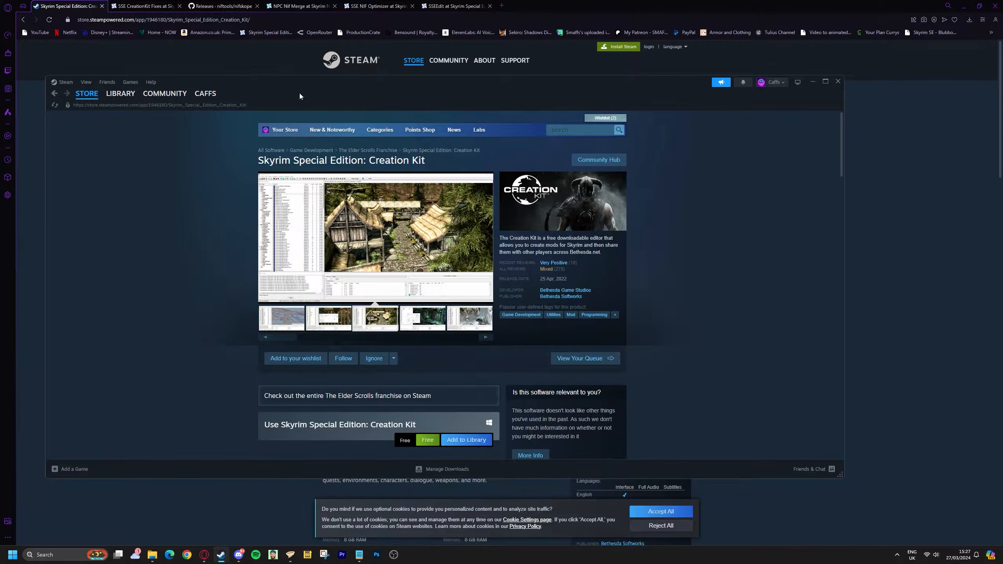
pyautogui.scroll(-2, 476, 229)
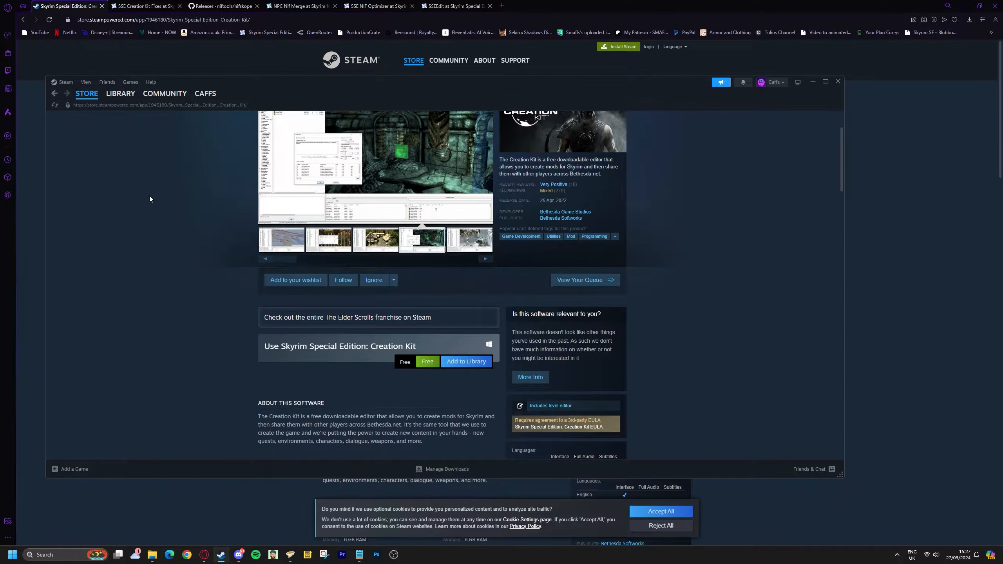
pyautogui.click(817, 81)
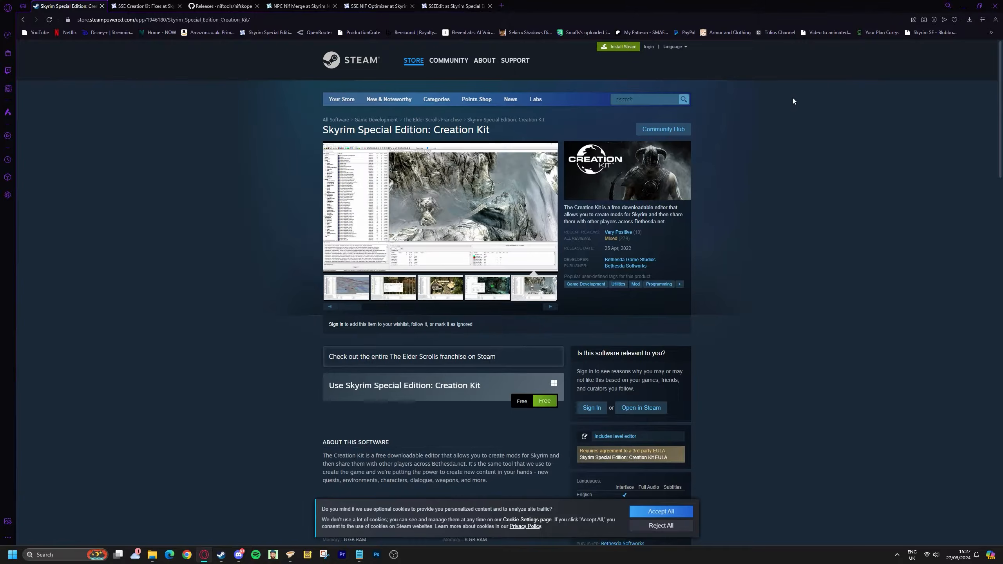
# Open the SSE CreationKit Fixes mod page and review its requirements and installation instructions.
pyautogui.click(139, 4)
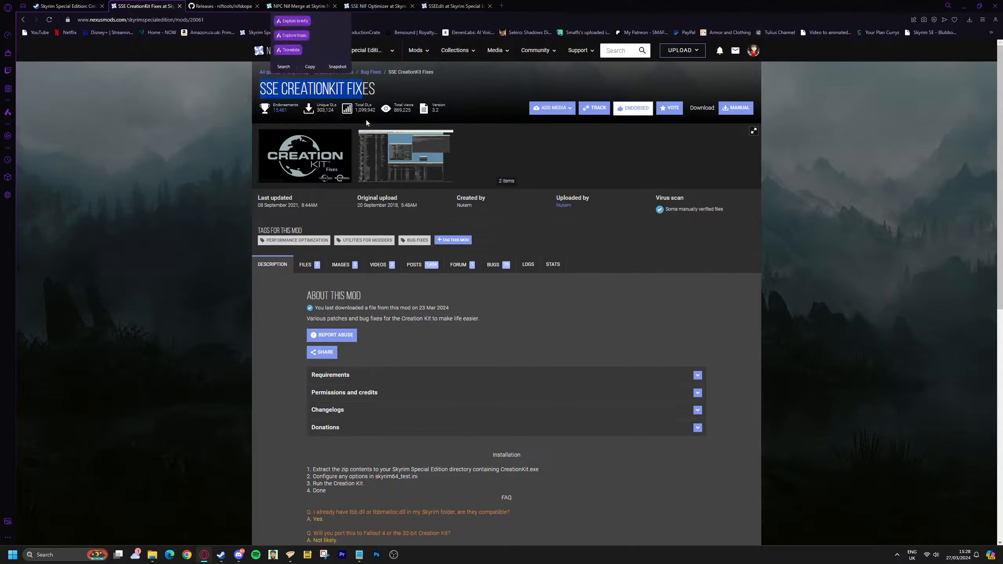
pyautogui.scroll(-3, 327, 188)
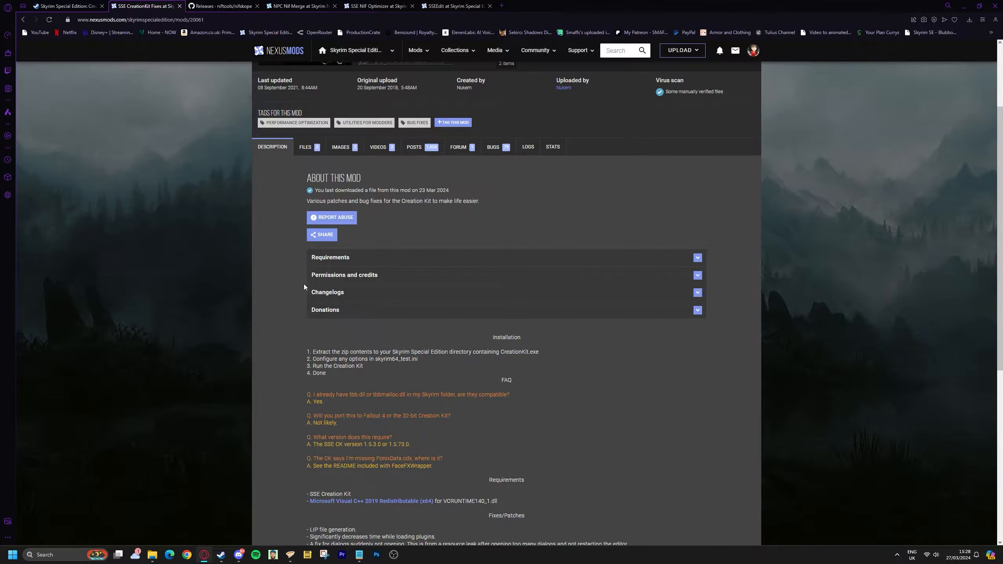
pyautogui.click(332, 259)
pyautogui.click(339, 262)
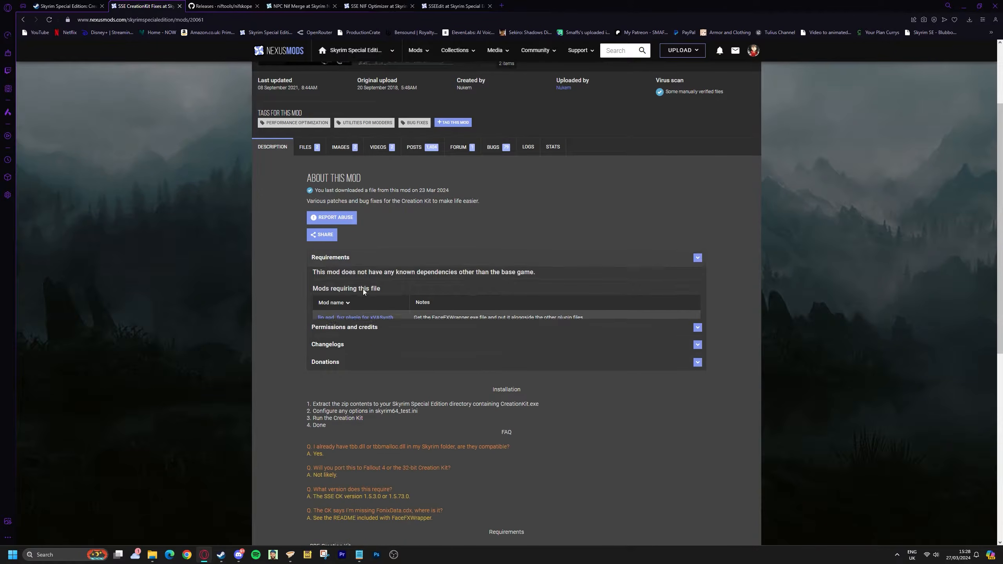
pyautogui.moveTo(310, 371); pyautogui.dragTo(282, 347)
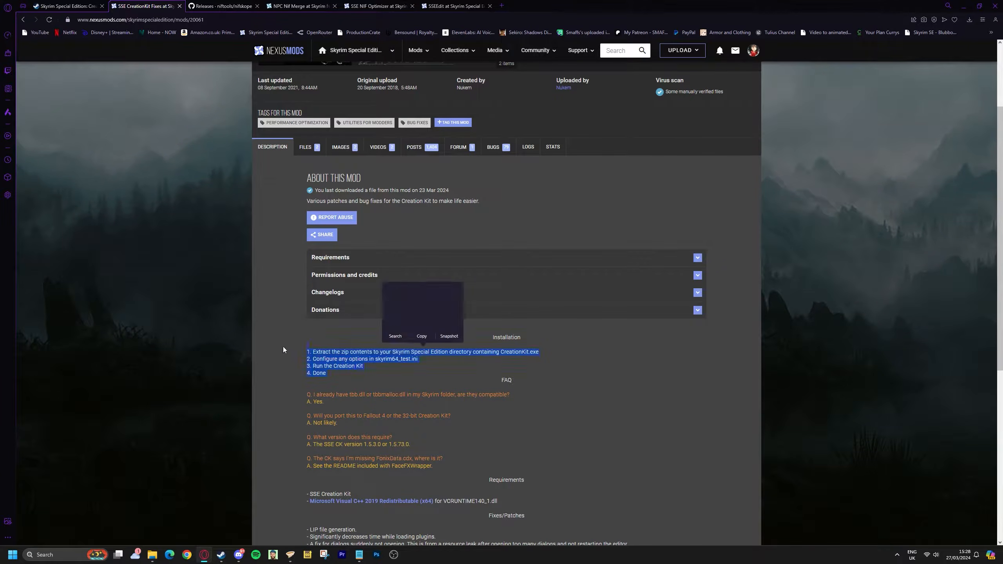
pyautogui.click(279, 368)
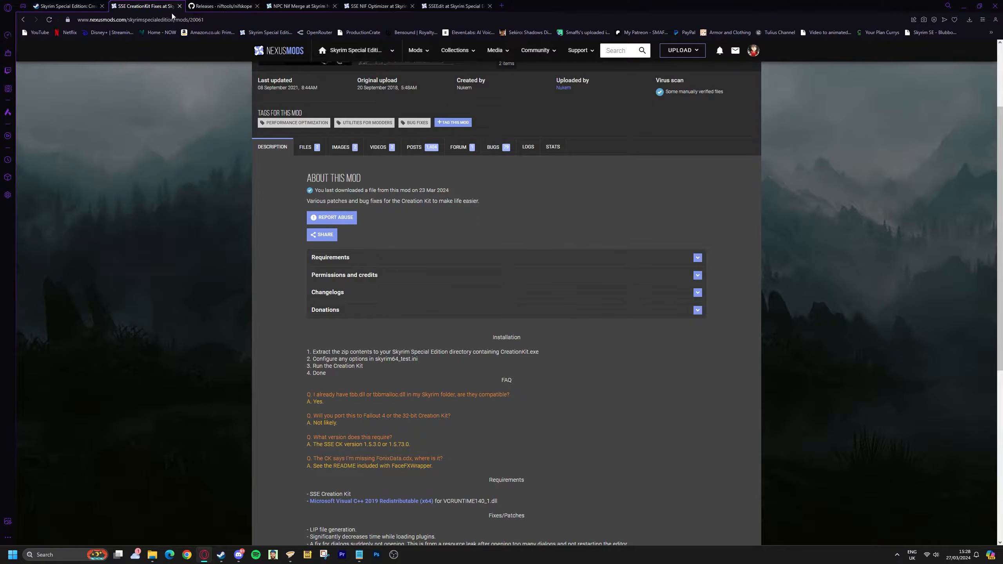
# Switch to File Explorer and launch CreationKit.exe from the Skyrim Special Edition game folder.
pyautogui.hotkey('alt', 'Tab')
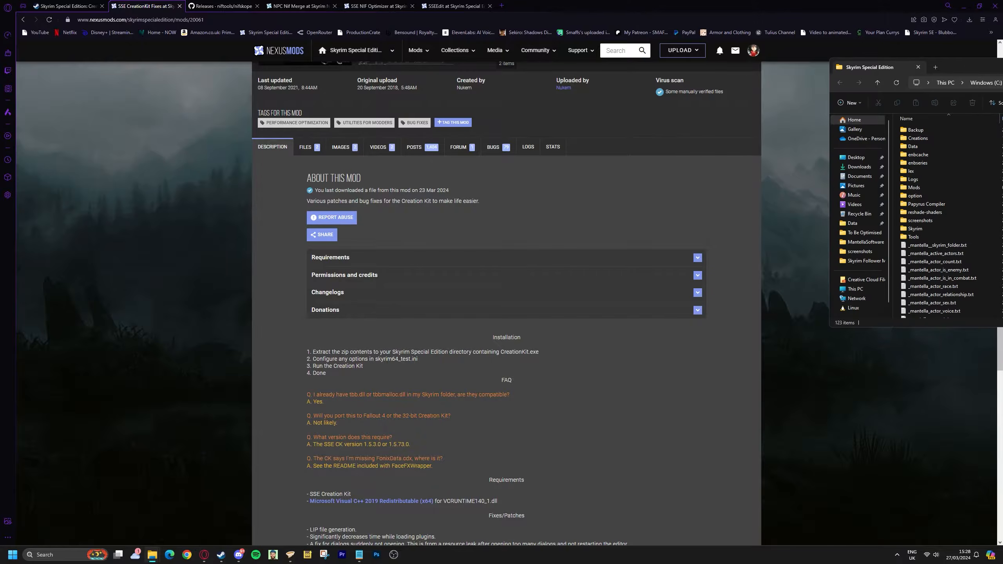
pyautogui.moveTo(952, 67); pyautogui.dragTo(401, 133)
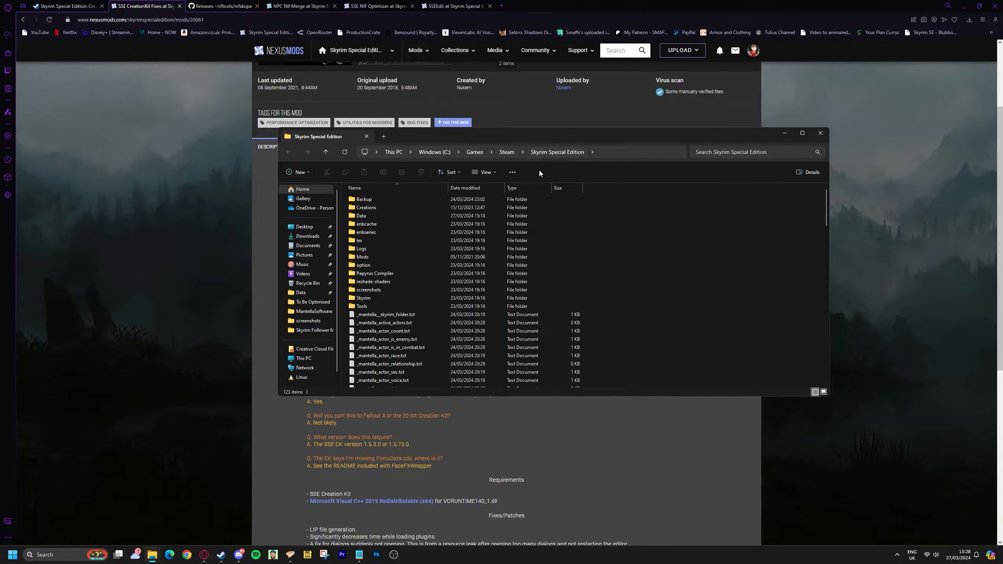
pyautogui.scroll(-12, 399, 303)
pyautogui.scroll(-2, 419, 342)
pyautogui.click(377, 310)
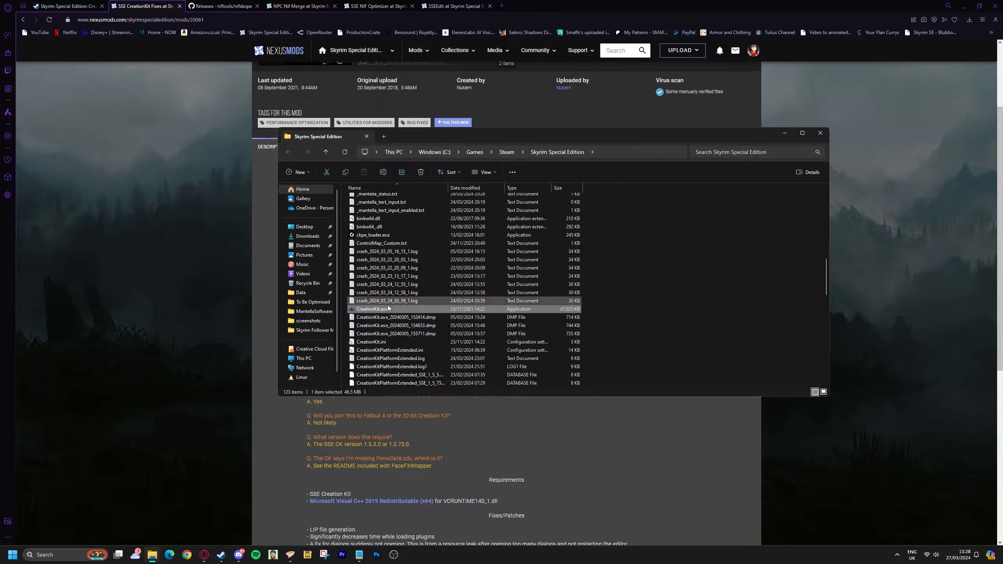
pyautogui.doubleClick(383, 309)
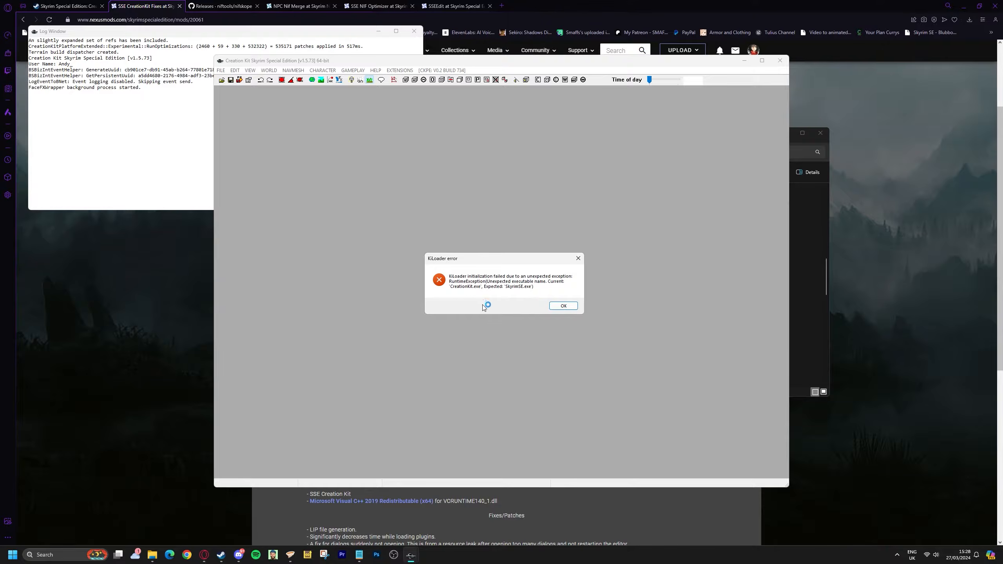
# Dismiss the KiLoader error, close the Creation Kit and put the game folder window away.
pyautogui.click(563, 307)
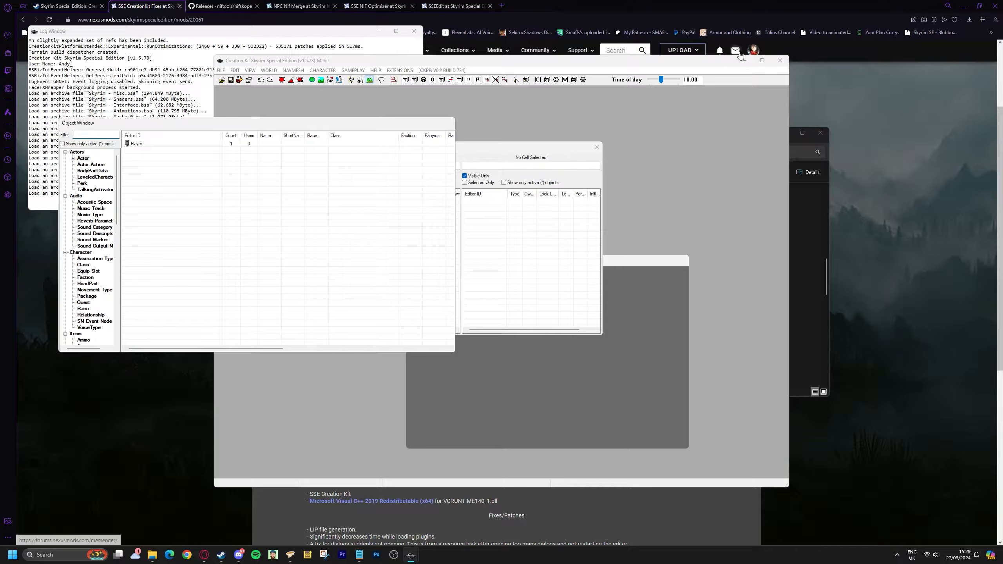
pyautogui.click(780, 62)
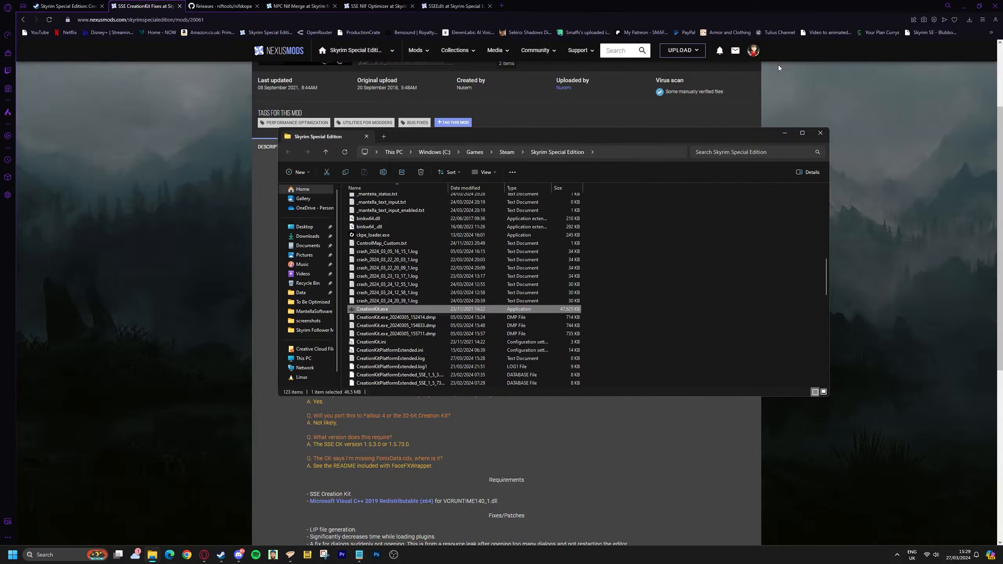
pyautogui.click(788, 132)
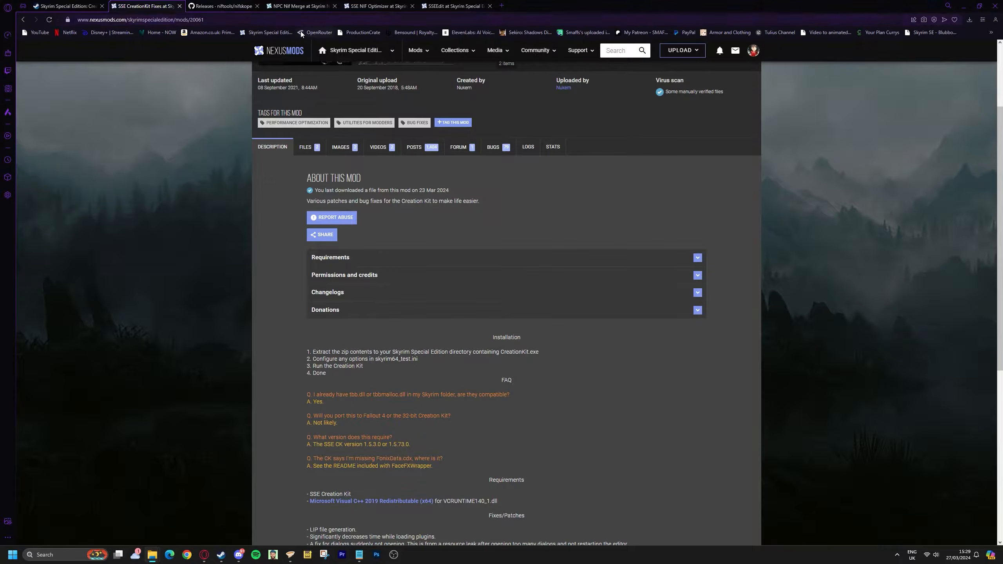
# Open the NifSkope releases page on GitHub and find the NifSkope 2.0 Dev 7 download assets.
pyautogui.click(232, 9)
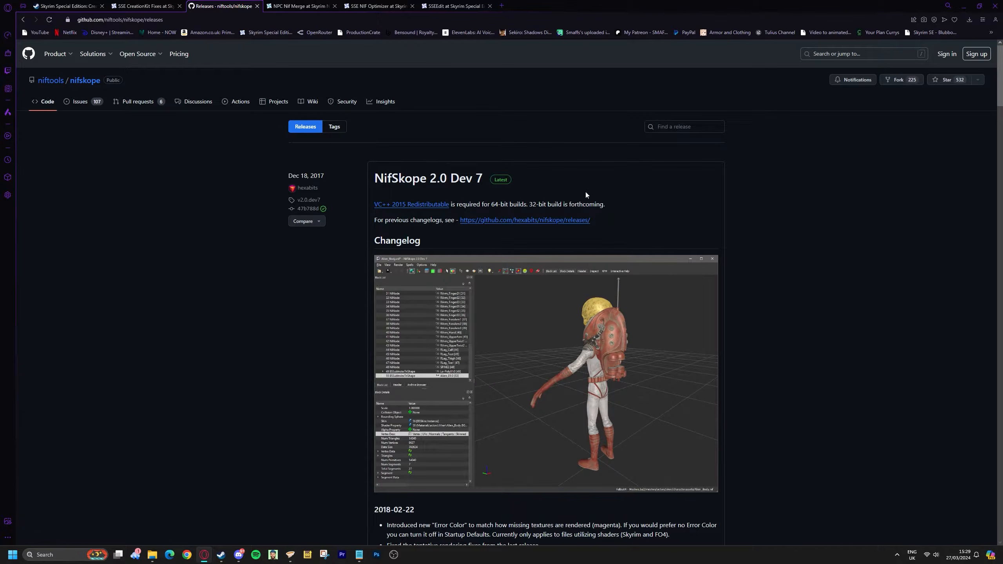
pyautogui.scroll(-20, 833, 202)
pyautogui.scroll(-20, 833, 205)
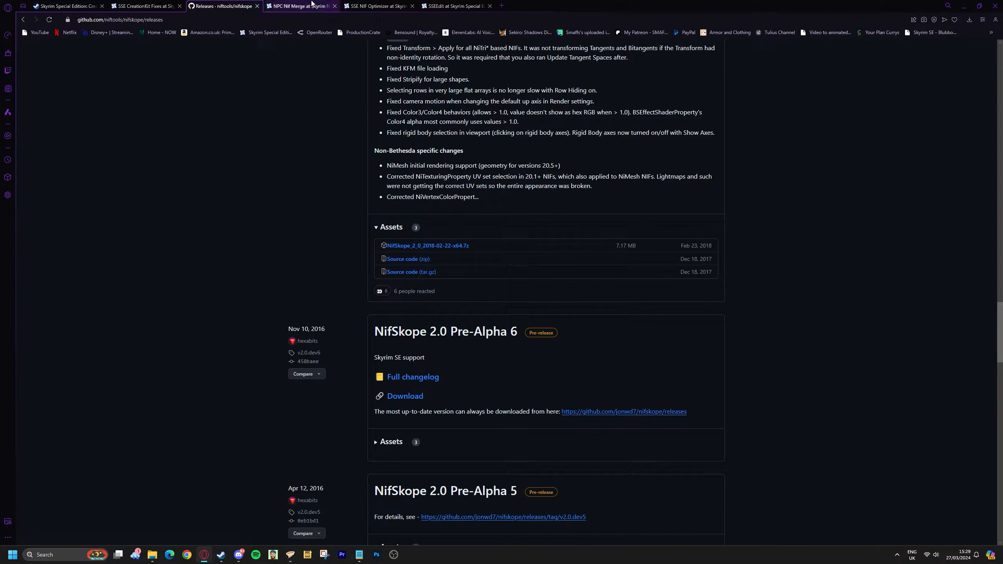
# Open the NPC Nif Merge mod page and review its main and optional download files.
pyautogui.click(290, 7)
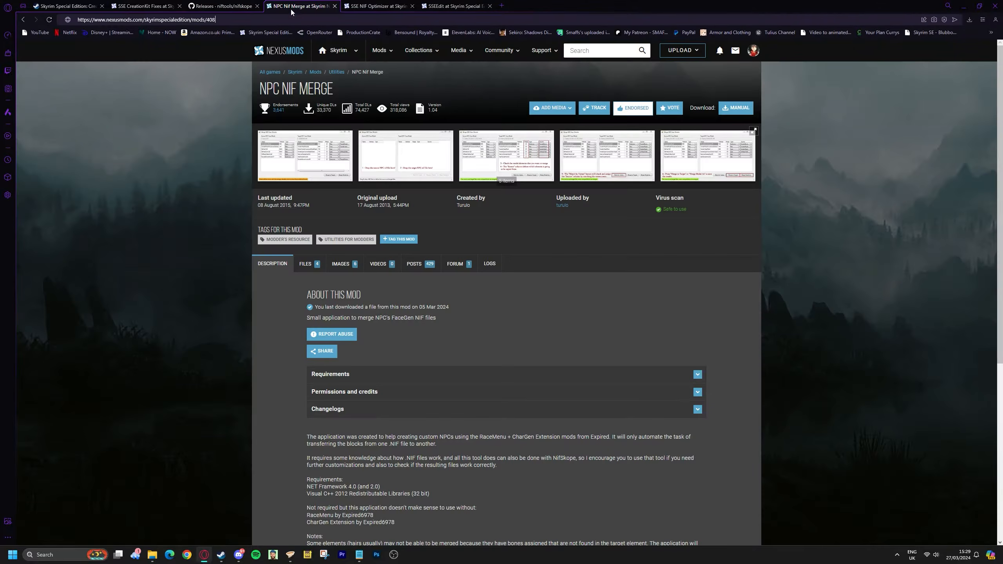
pyautogui.moveTo(258, 89); pyautogui.dragTo(331, 80)
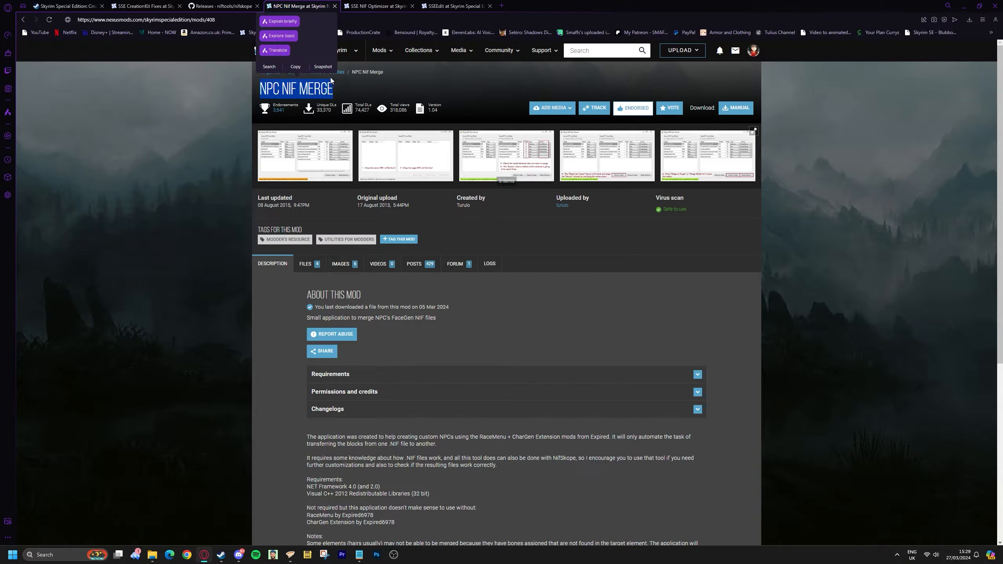
pyautogui.click(196, 142)
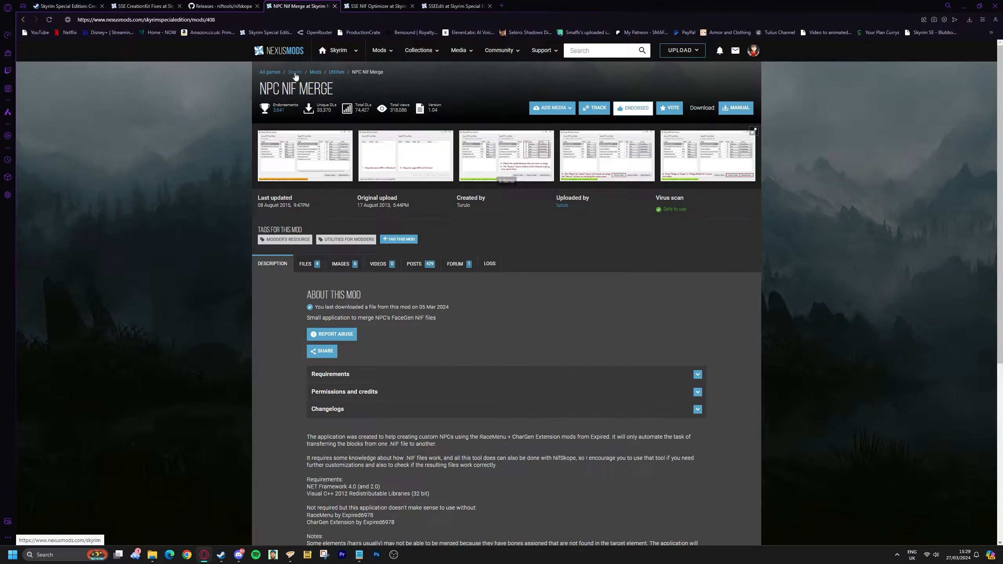
pyautogui.click(311, 264)
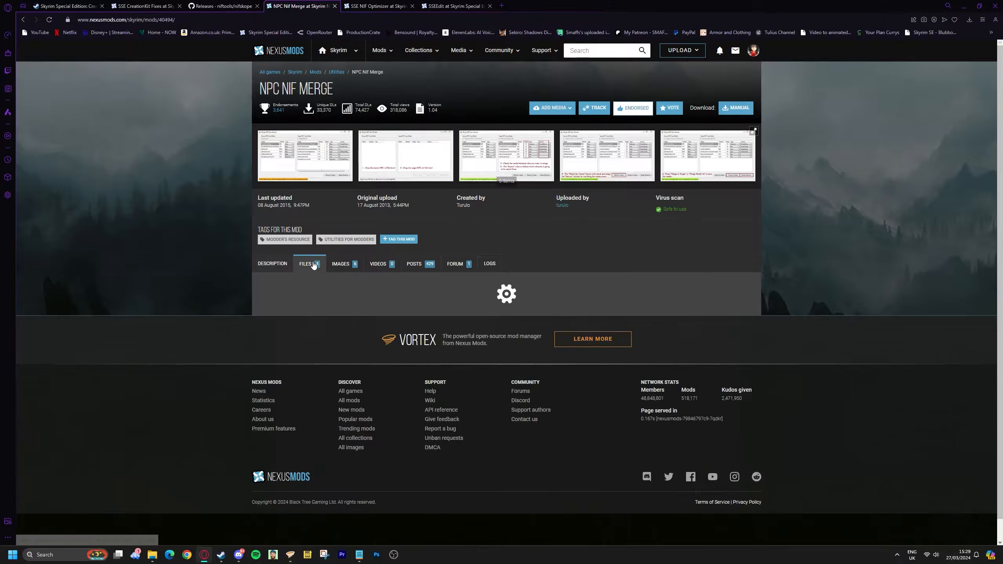
pyautogui.scroll(-1, 335, 289)
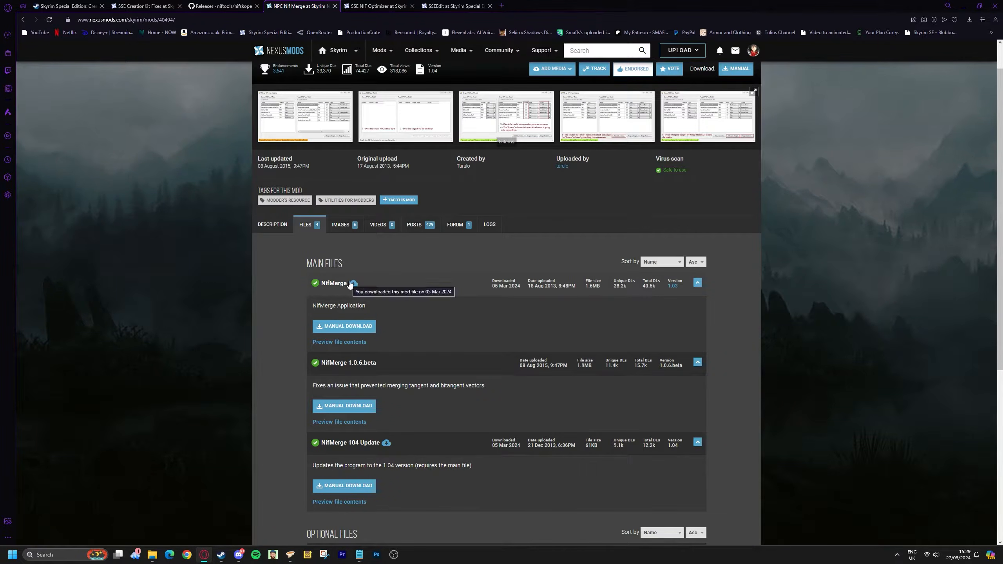
pyautogui.scroll(-4, 455, 351)
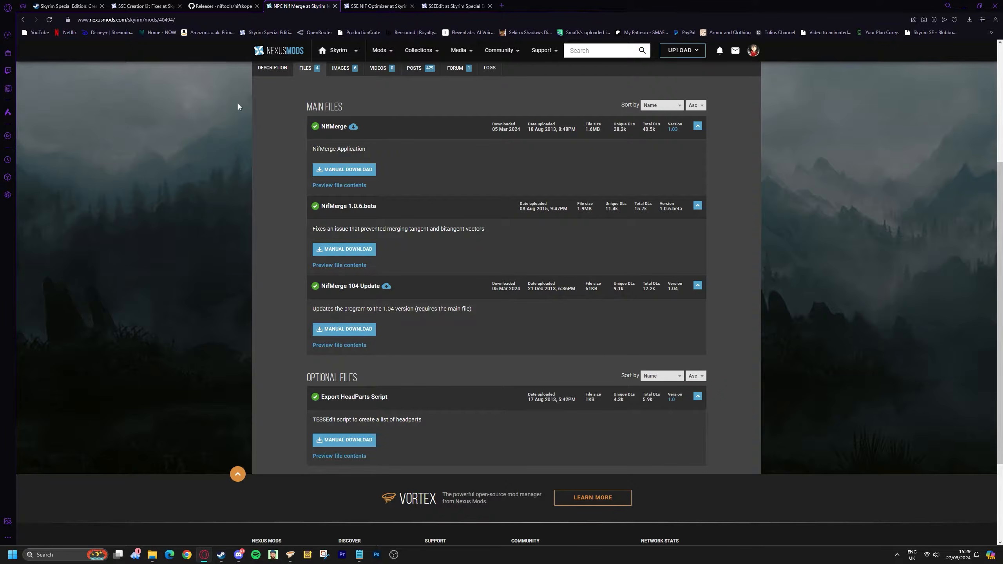
pyautogui.scroll(5, 265, 126)
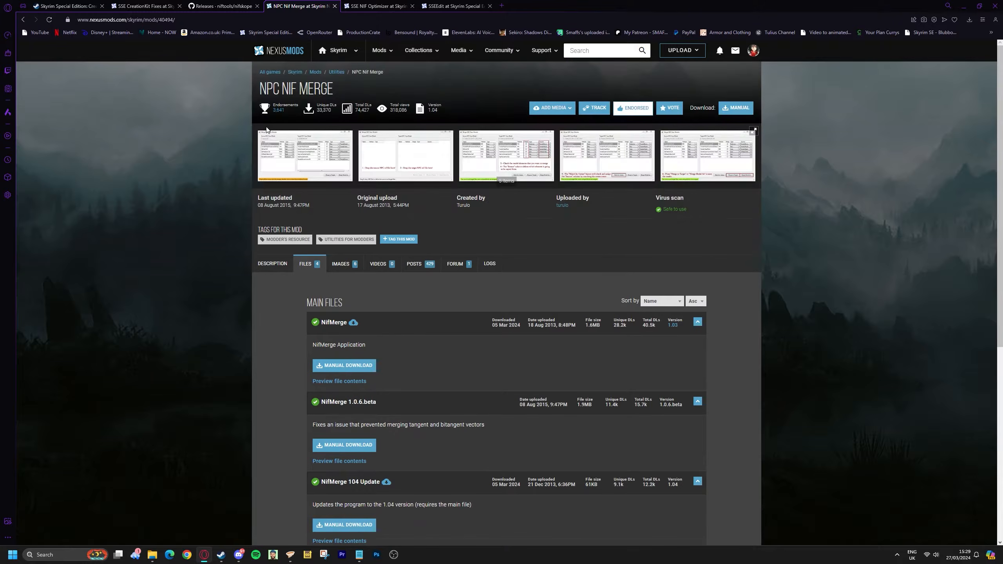
# Open the SSE NIF Optimizer mod page and review it.
pyautogui.click(370, 6)
pyautogui.moveTo(260, 89); pyautogui.dragTo(363, 88)
pyautogui.click(230, 235)
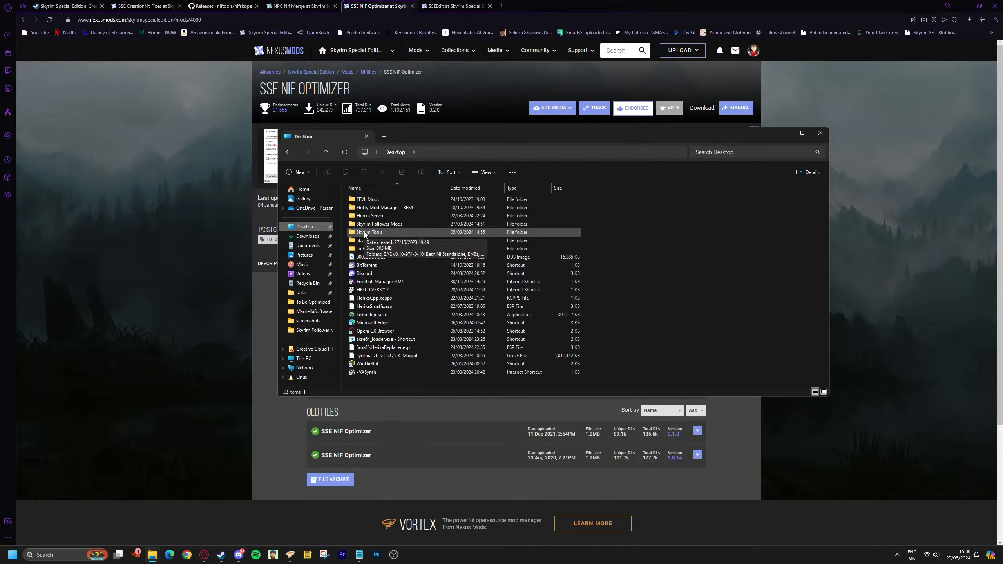
# Open the Nif Tools folder inside Skyrim Tools on the desktop in File Explorer.
pyautogui.doubleClick(364, 233)
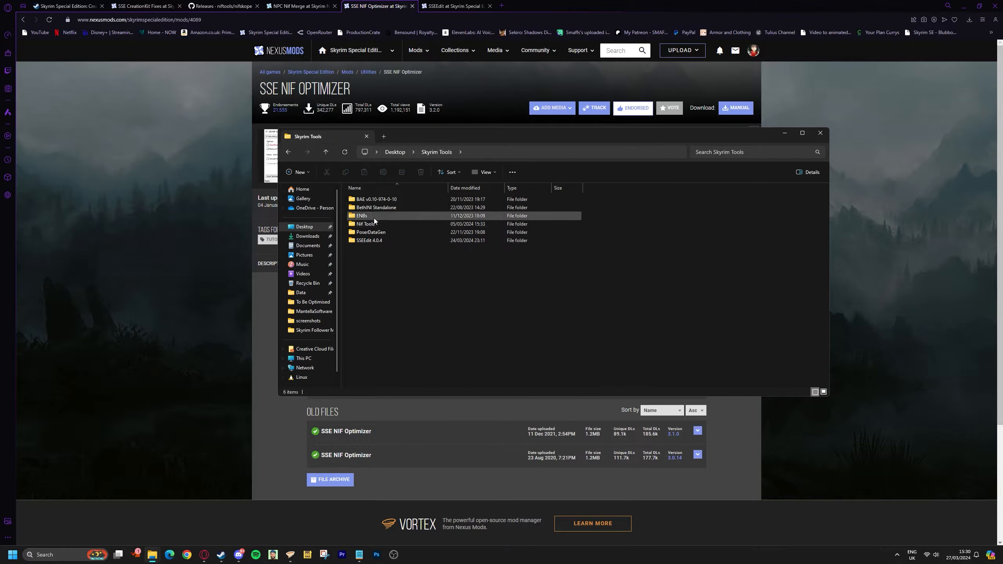
pyautogui.doubleClick(367, 224)
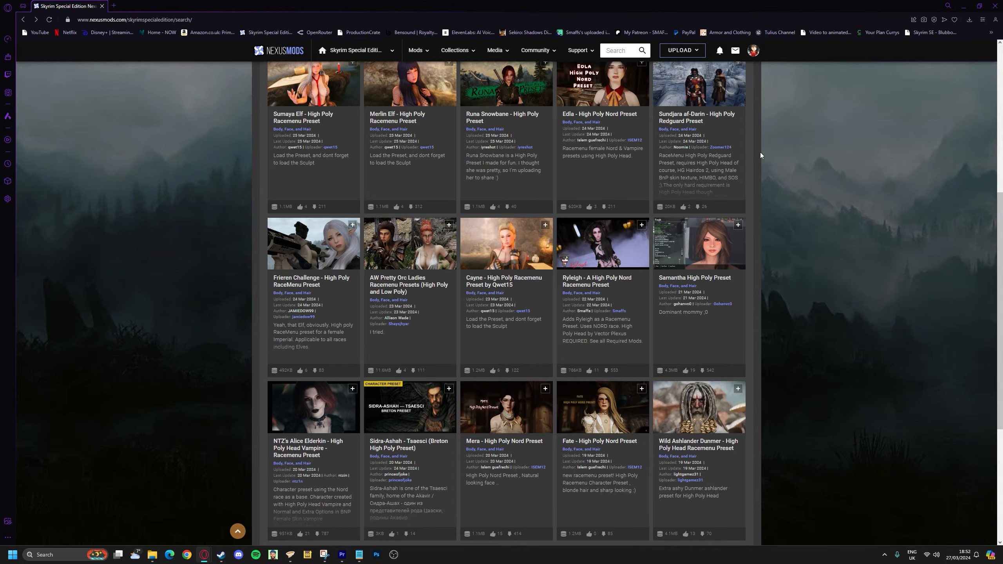
# Browse the Nexus Mods results for "high poly preset" and open the Ryleigh - A High Poly Nord Racemenu Preset page.
pyautogui.scroll(8, 760, 152)
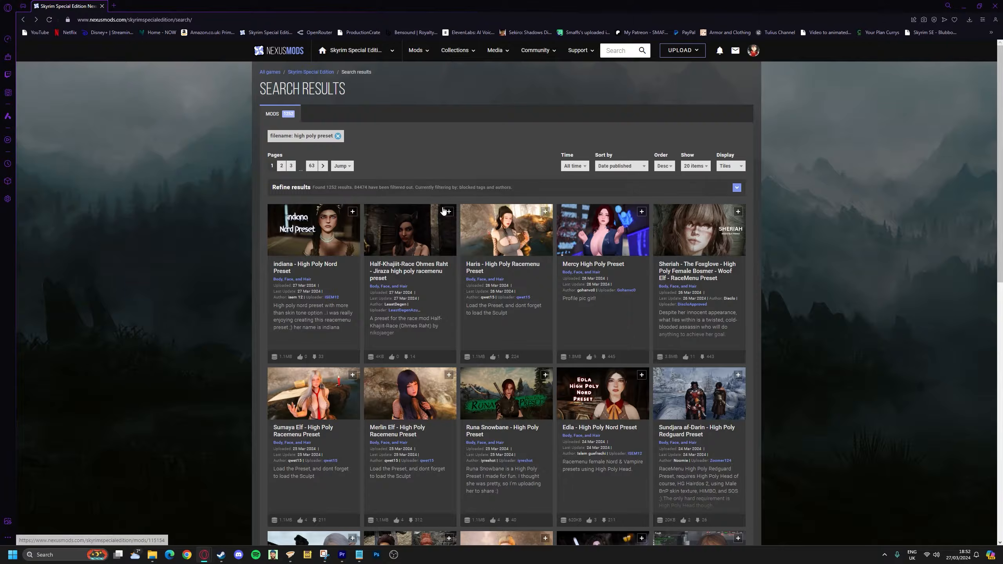
pyautogui.scroll(-2, 674, 229)
pyautogui.scroll(-1, 691, 247)
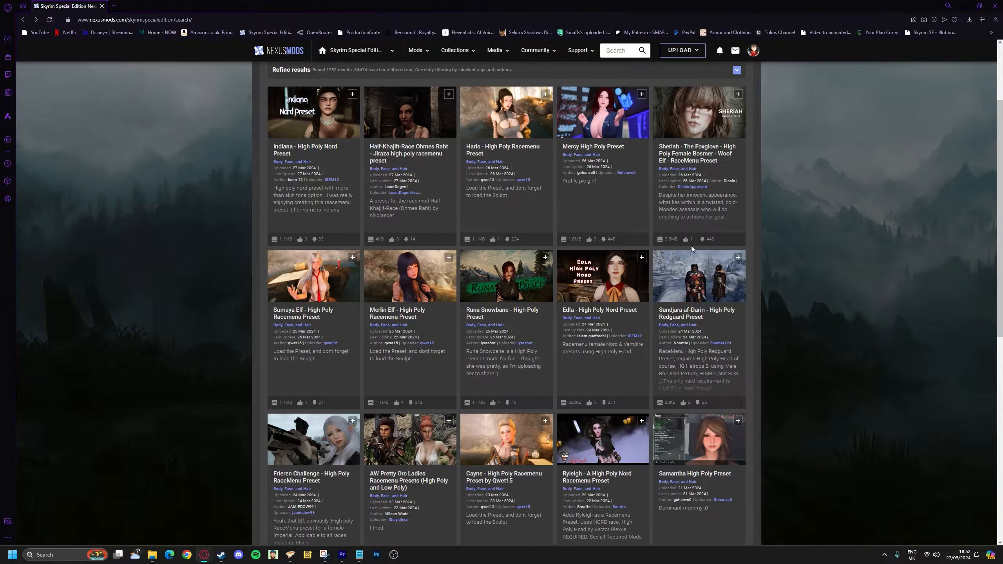
pyautogui.scroll(-1, 691, 248)
pyautogui.scroll(-1, 691, 248)
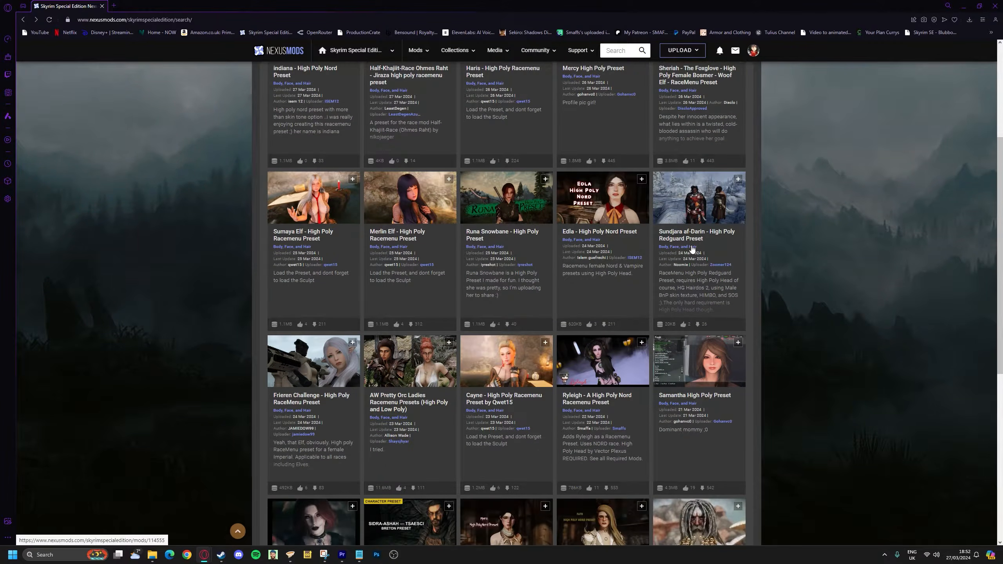
pyautogui.scroll(-1, 691, 249)
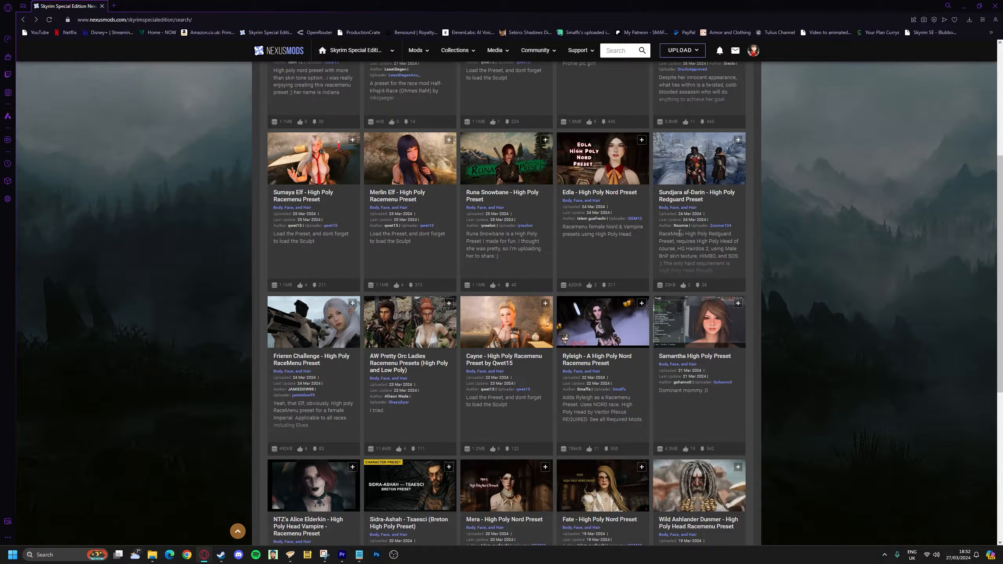
pyautogui.click(571, 337)
# Show the Ryleigh preset's download files and preview the contents of its main file.
pyautogui.doubleClick(396, 173)
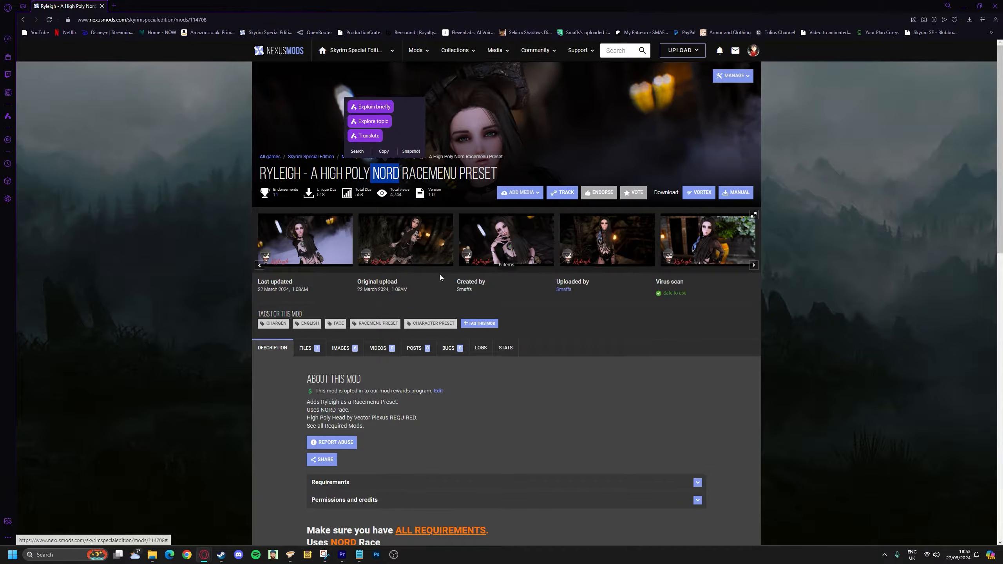
pyautogui.scroll(-2, 439, 277)
pyautogui.click(298, 269)
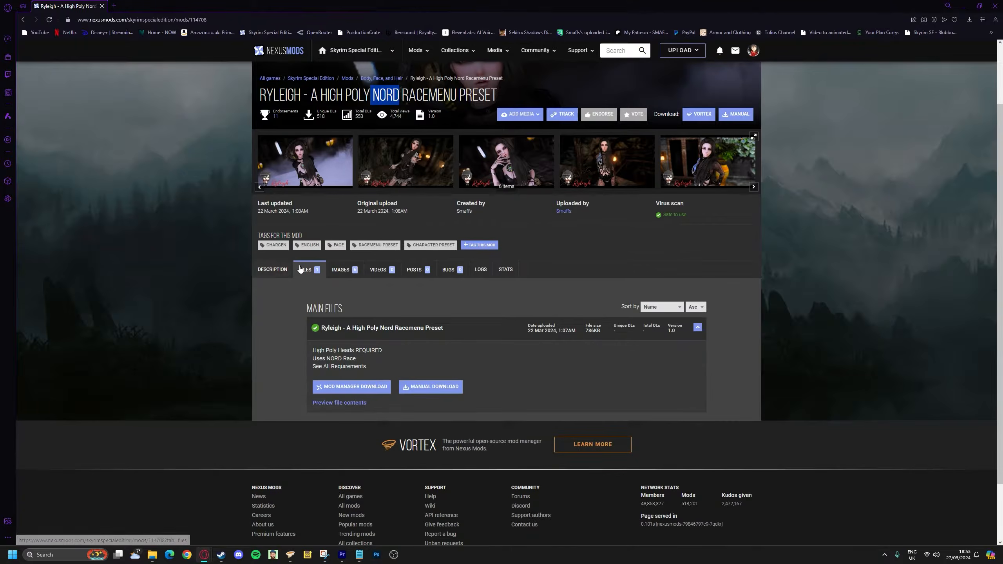
pyautogui.scroll(-2, 369, 259)
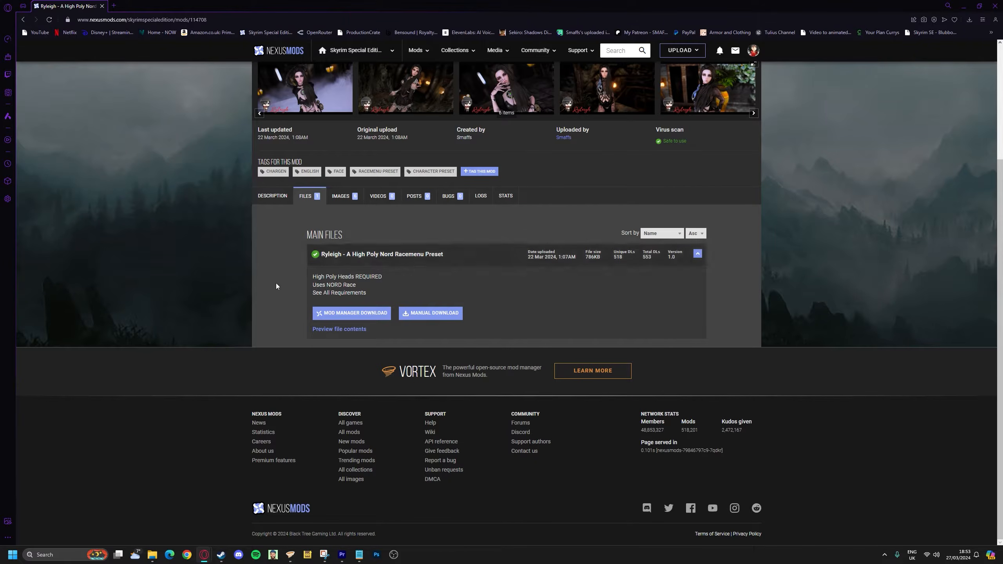
pyautogui.click(335, 330)
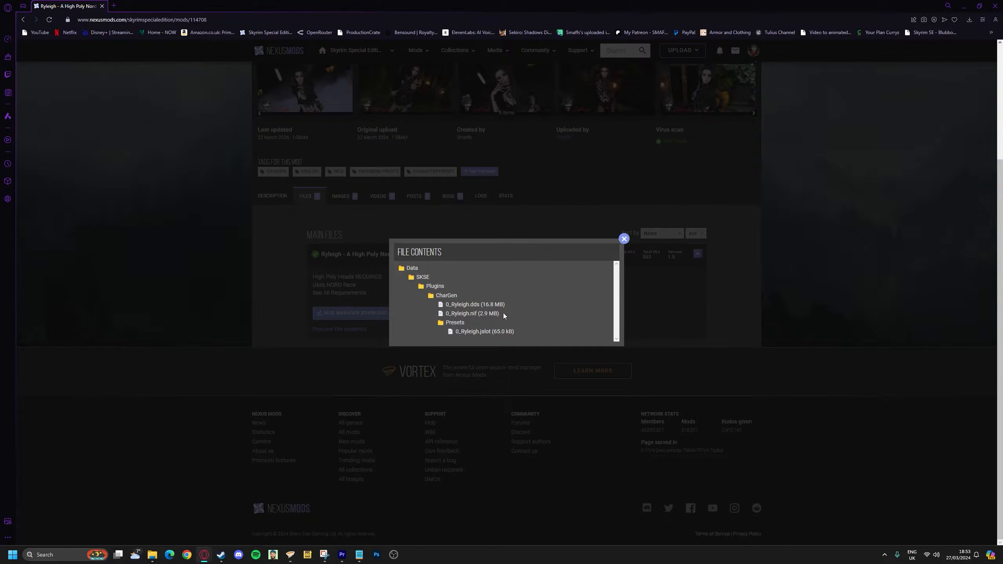
# Examine the 0_Ryleigh.dds and 0_Ryleigh.nif entries in the CharGen folder of the file contents preview, and close the preview.
pyautogui.moveTo(482, 317); pyautogui.dragTo(437, 308)
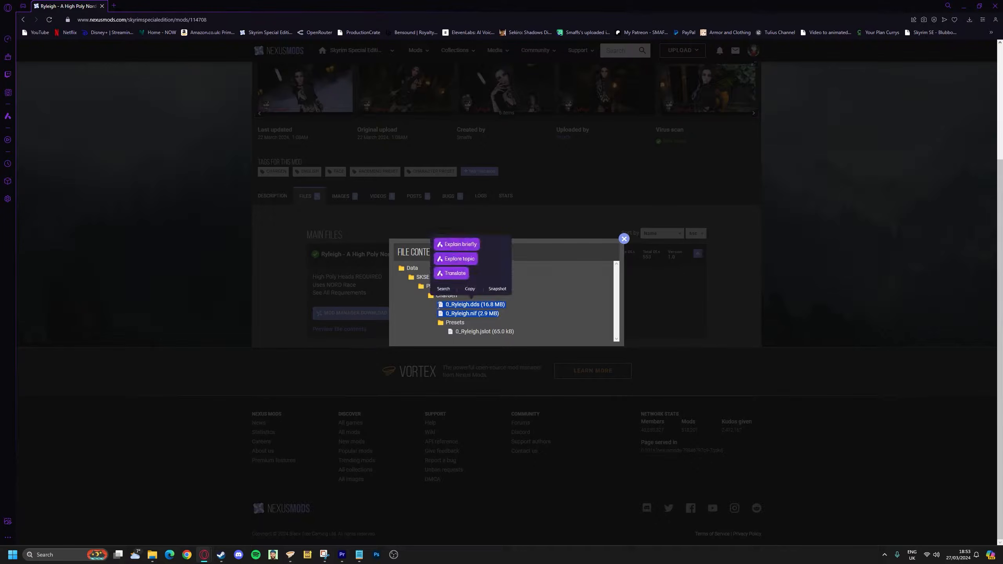
pyautogui.click(514, 308)
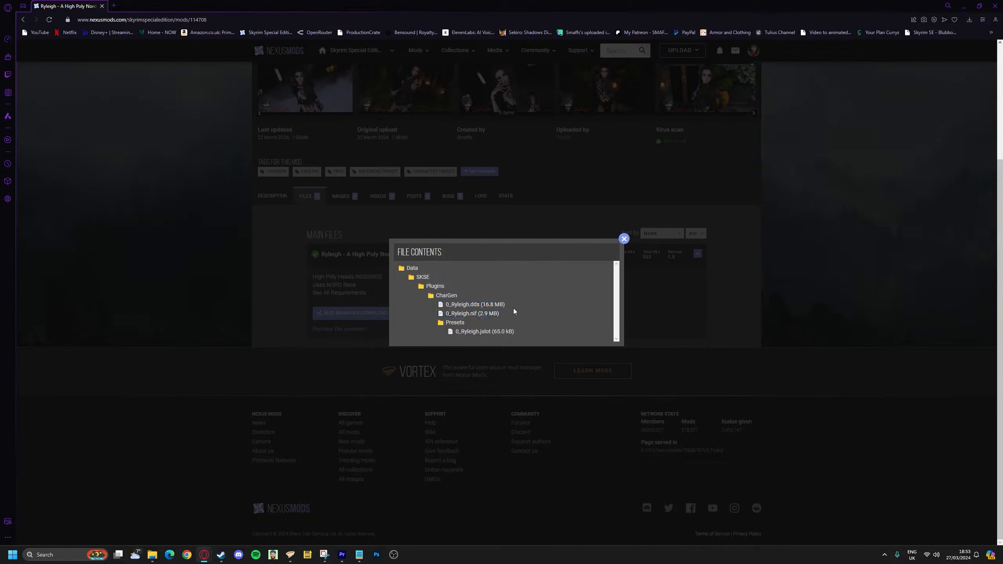
pyautogui.moveTo(500, 312); pyautogui.dragTo(440, 316)
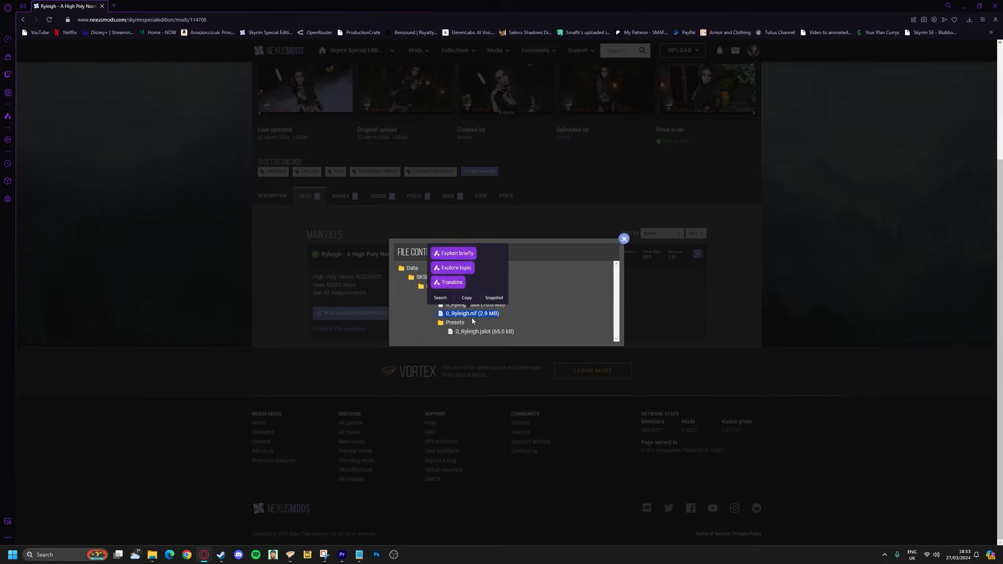
pyautogui.click(542, 310)
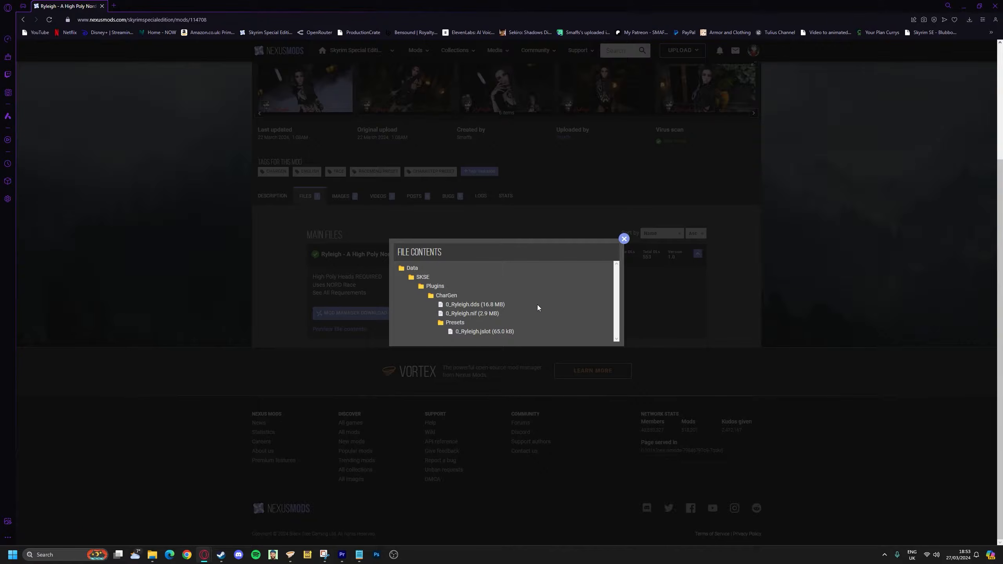
pyautogui.click(624, 239)
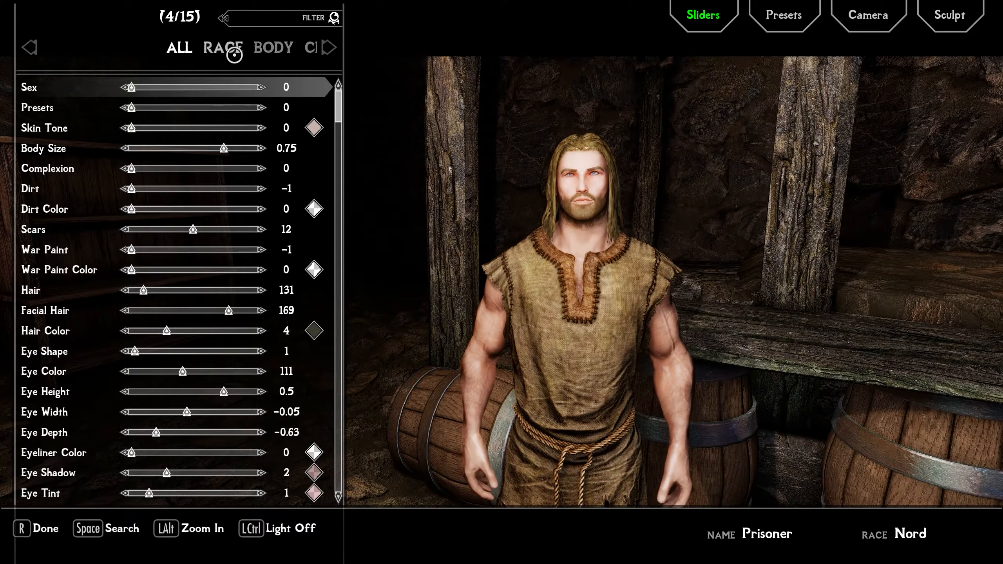
# Set the character's Sex slider to 1 and change the race to Breton.
pyautogui.click(239, 86)
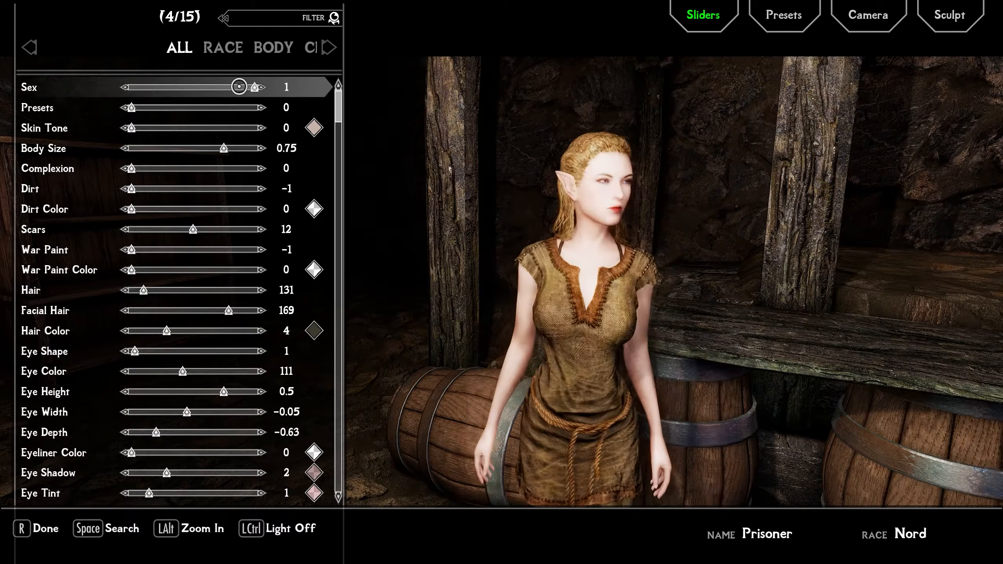
pyautogui.click(219, 48)
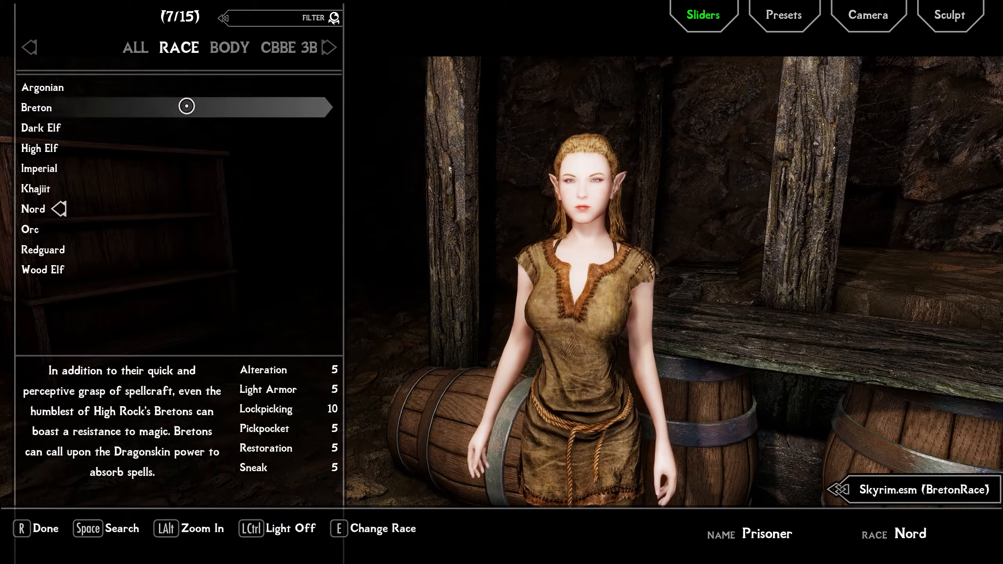
pyautogui.click(103, 109)
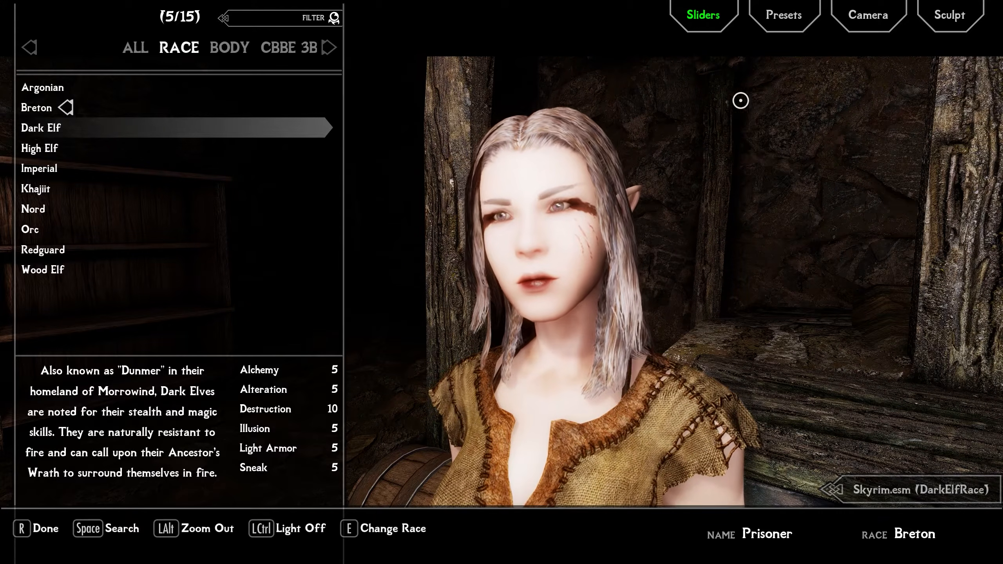
# Load the preset file 0__HerikaReplacer.jslot onto the character.
pyautogui.click(791, 28)
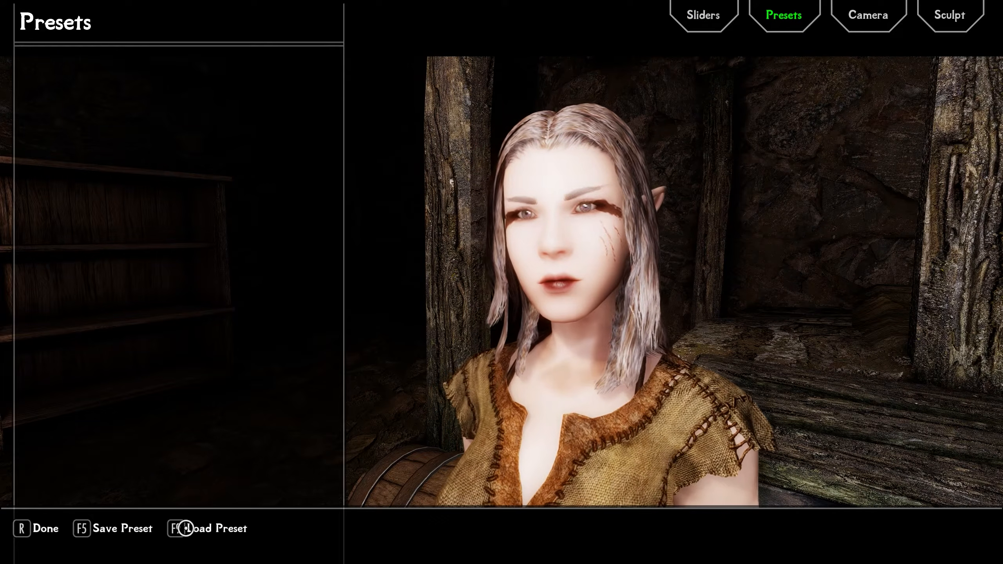
pyautogui.click(186, 528)
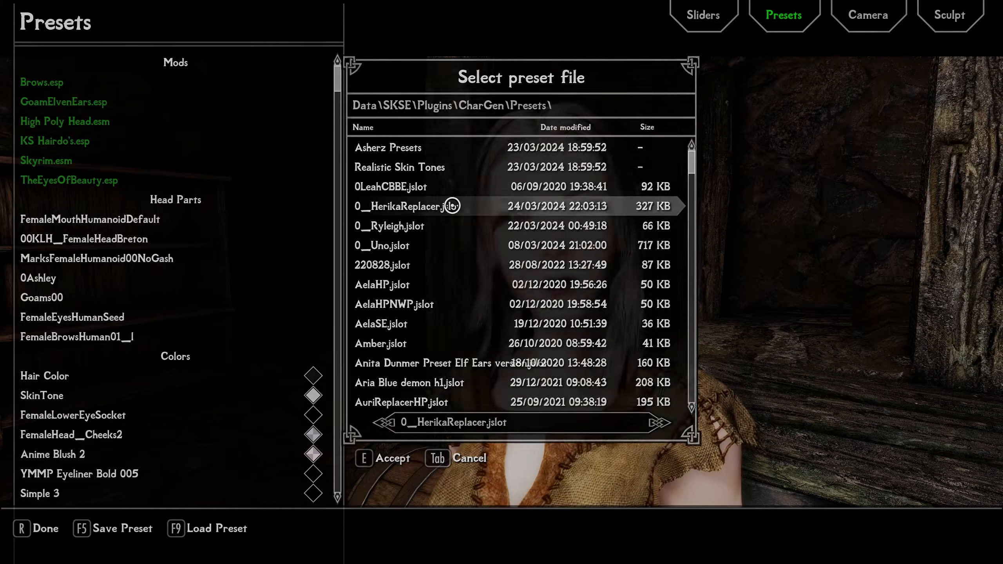
pyautogui.click(452, 206)
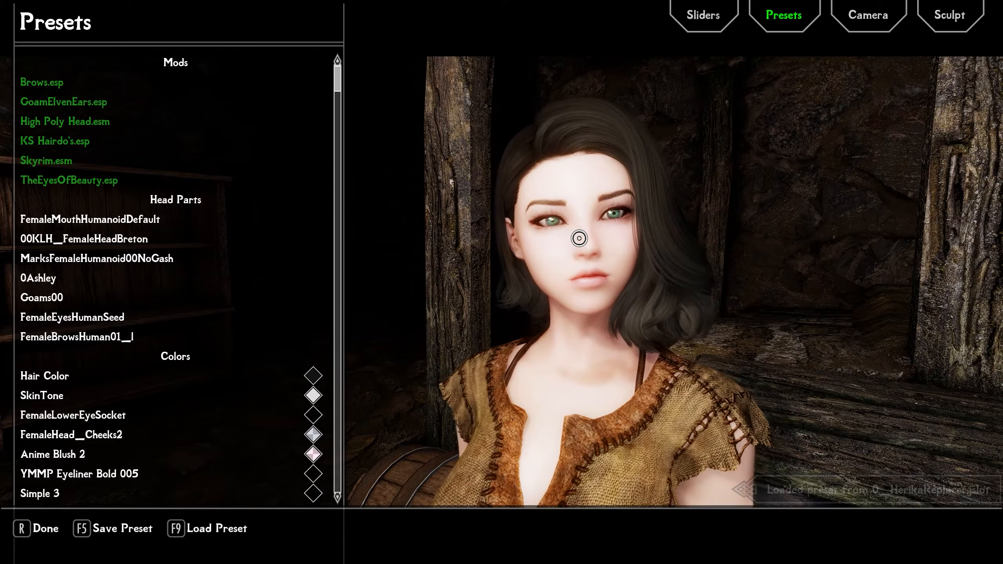
# Import the head 0__HerikaReplacer.nif.nif as sculpt geometry and accept the matched parts.
pyautogui.click(958, 32)
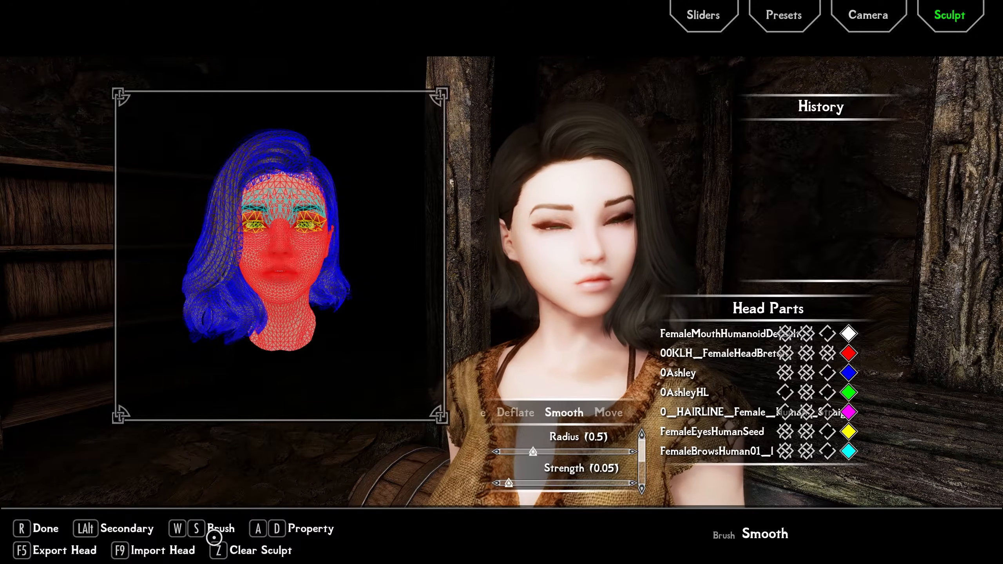
pyautogui.click(193, 550)
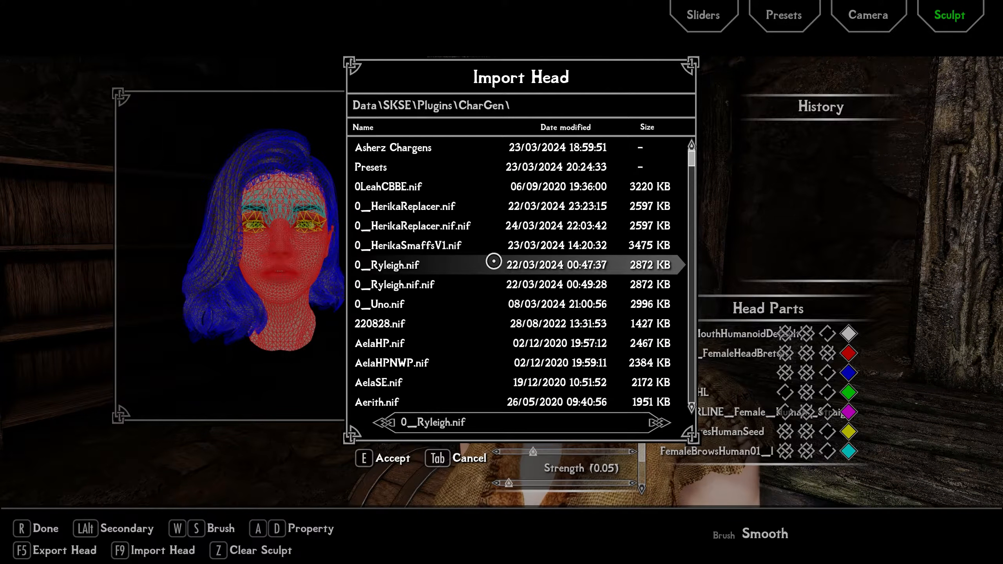
pyautogui.click(466, 221)
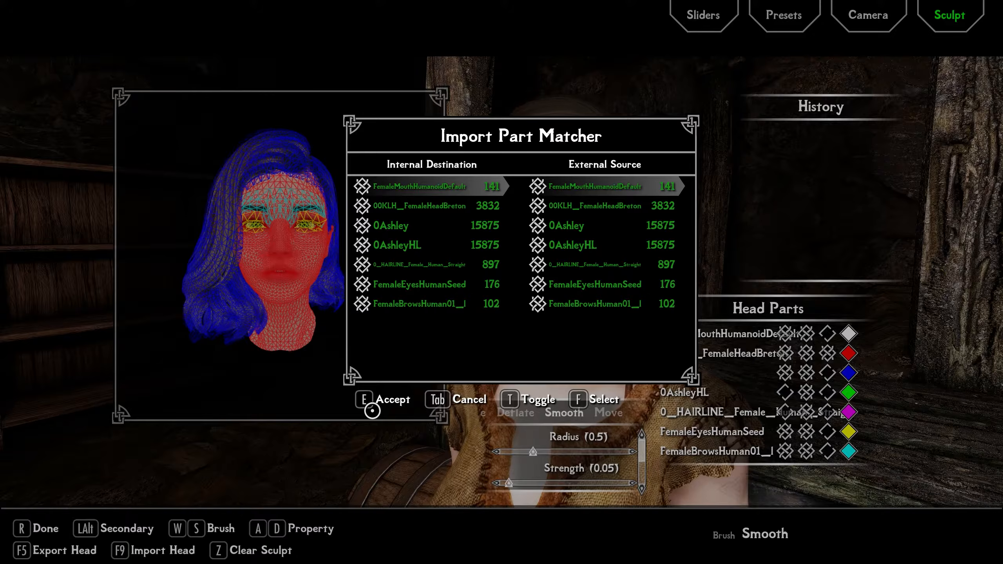
pyautogui.click(367, 396)
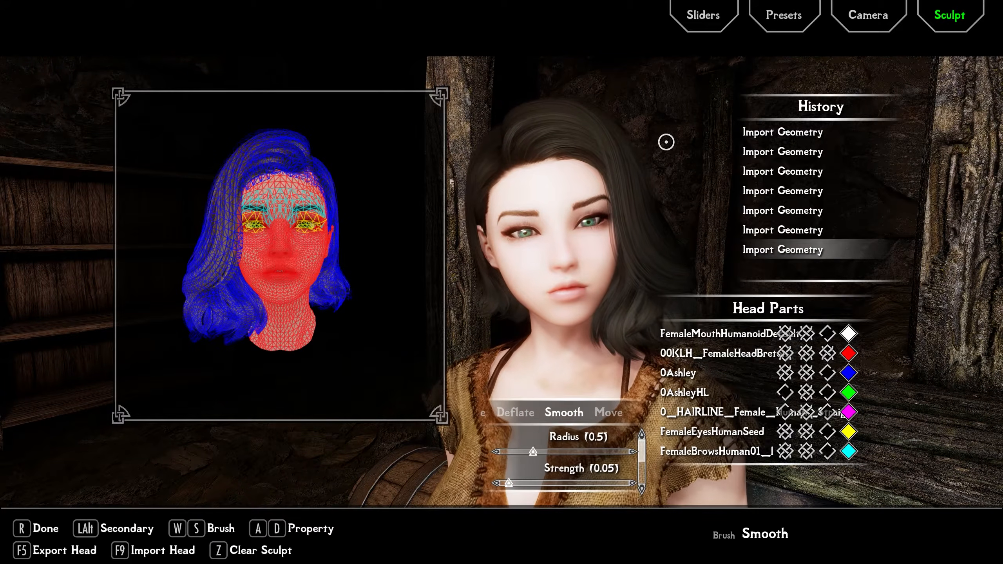
# Go through the slider categories to the hair settings and set Hair Color to 4.
pyautogui.click(708, 24)
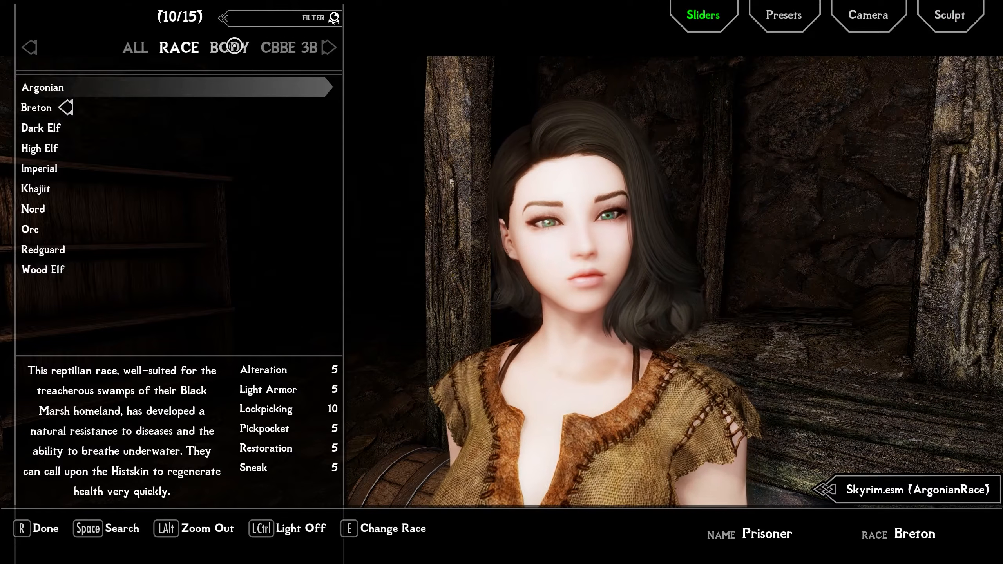
pyautogui.click(234, 46)
pyautogui.click(235, 46)
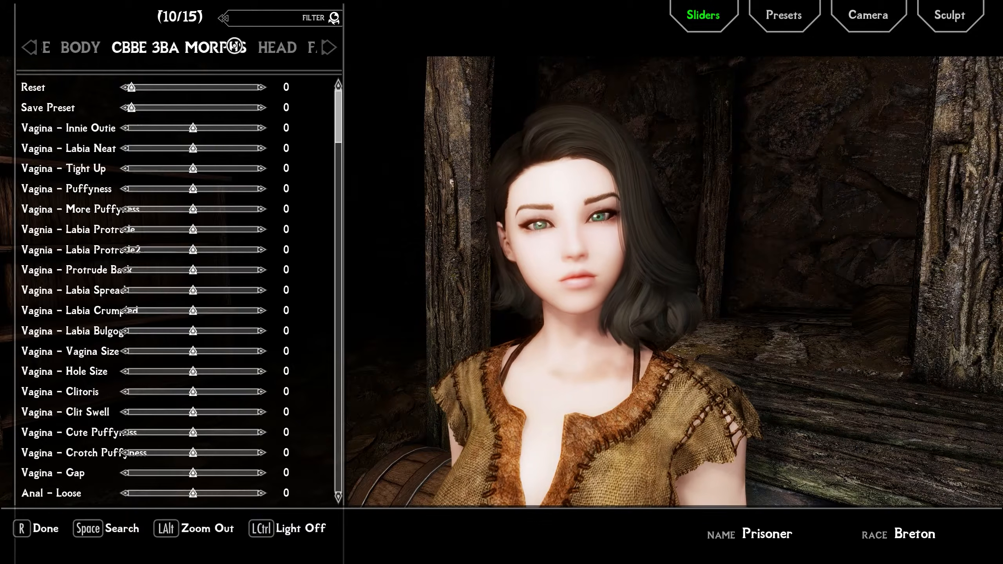
pyautogui.click(272, 51)
pyautogui.click(277, 49)
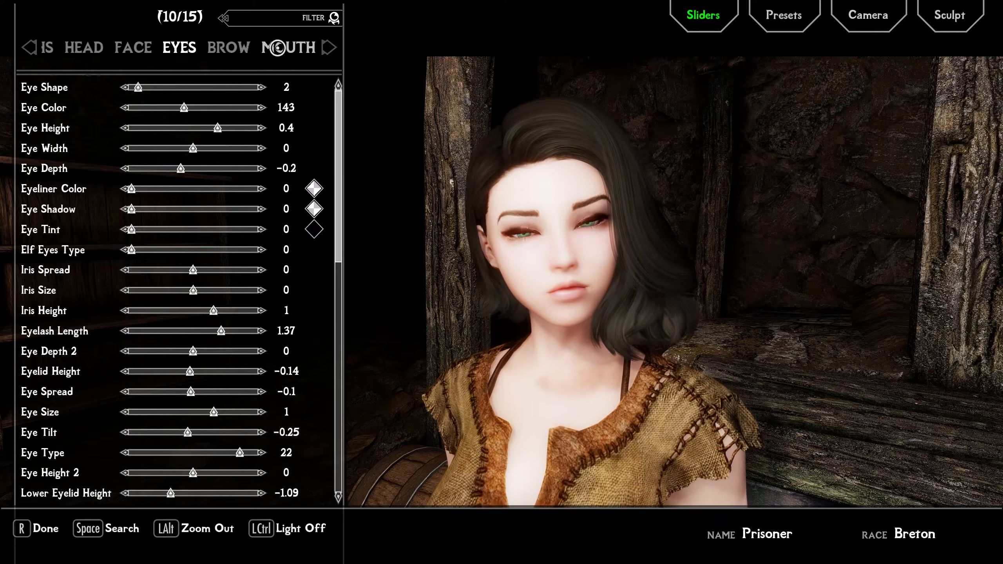
pyautogui.click(237, 50)
pyautogui.click(237, 50)
pyautogui.click(237, 50)
pyautogui.press('a')
pyautogui.press('a')
pyautogui.press('a')
pyautogui.press('a')
pyautogui.press('a')
pyautogui.press('a')
pyautogui.press('a')
pyautogui.press('a')
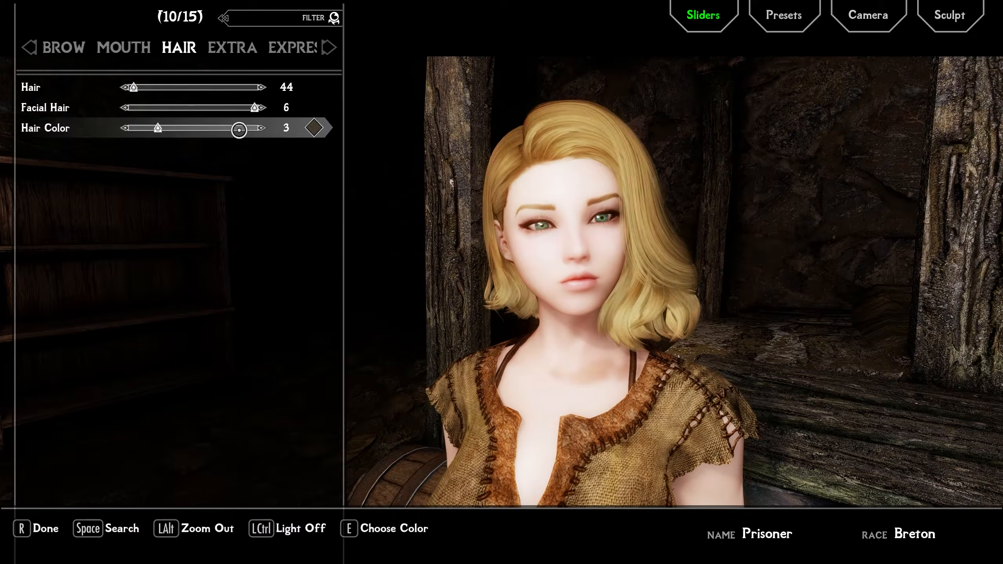
pyautogui.press('d')
# Return to the body sliders and accept FFDDDDDD as the custom Skin Tone color.
pyautogui.click(131, 38)
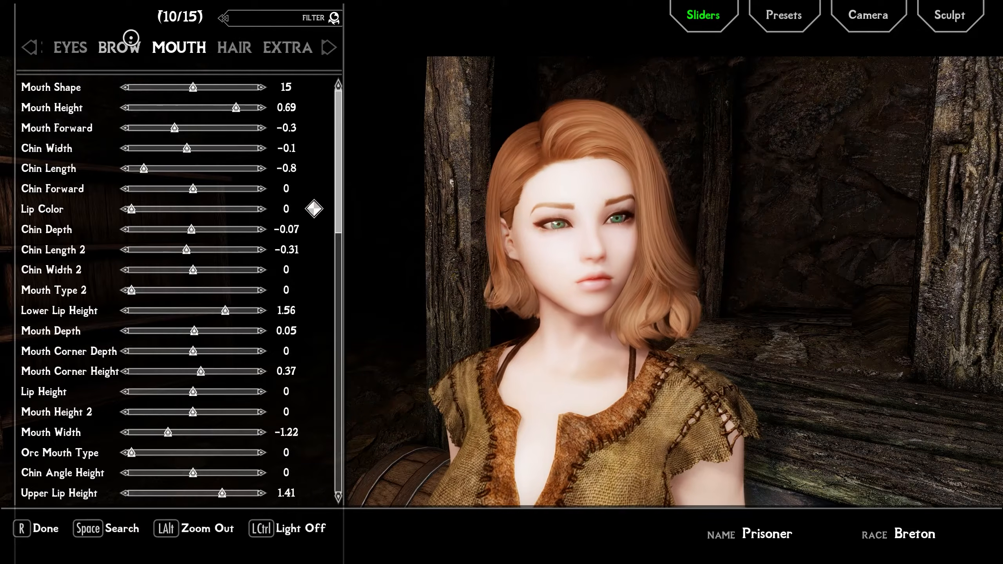
pyautogui.click(131, 38)
pyautogui.click(131, 40)
pyautogui.click(131, 43)
pyautogui.click(132, 47)
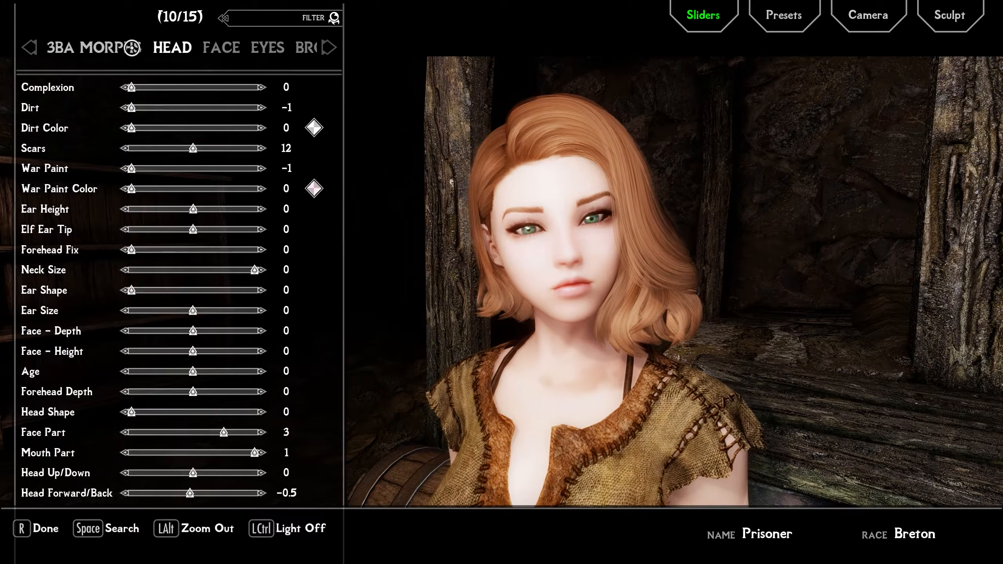
pyautogui.click(82, 45)
pyautogui.click(94, 47)
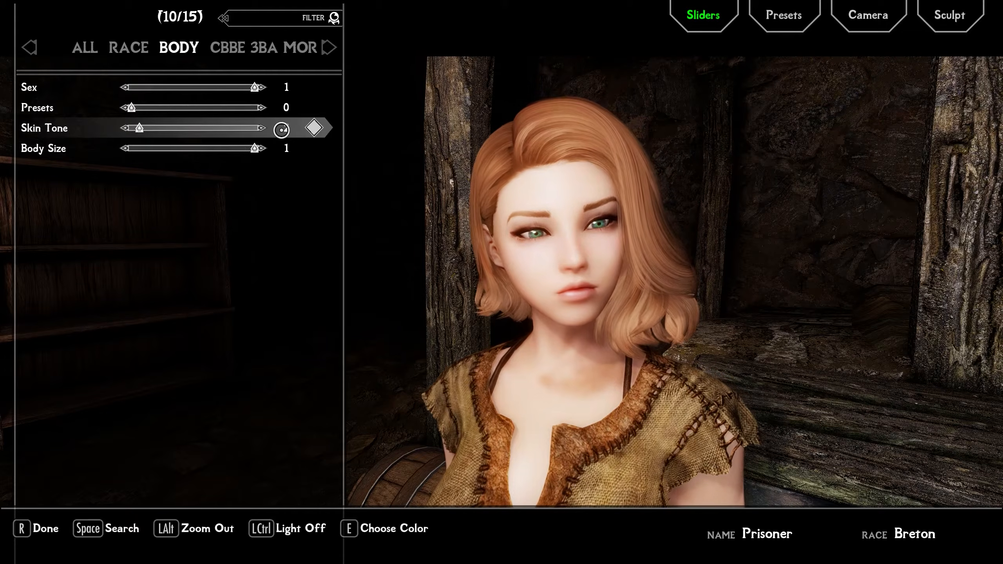
pyautogui.click(312, 127)
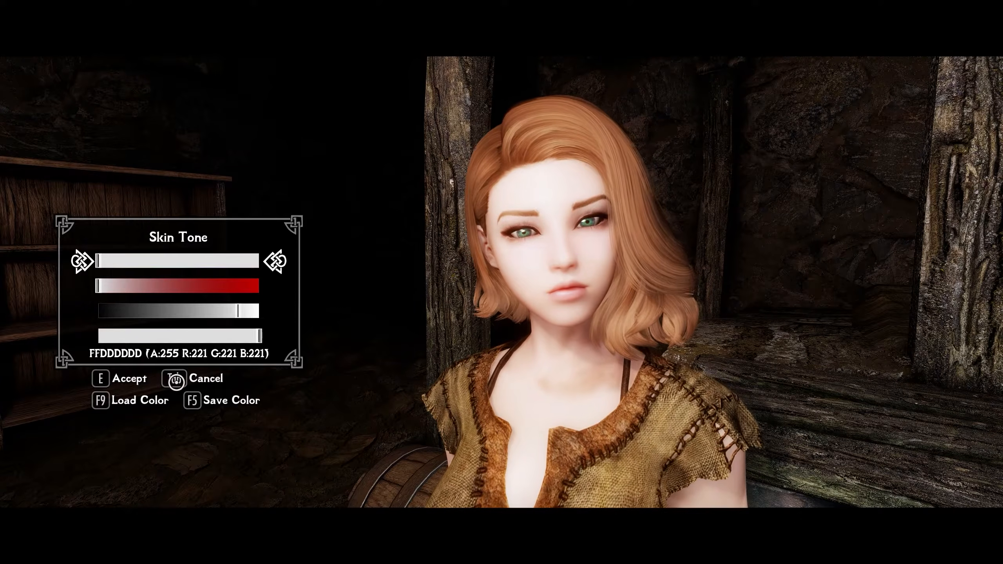
pyautogui.click(108, 372)
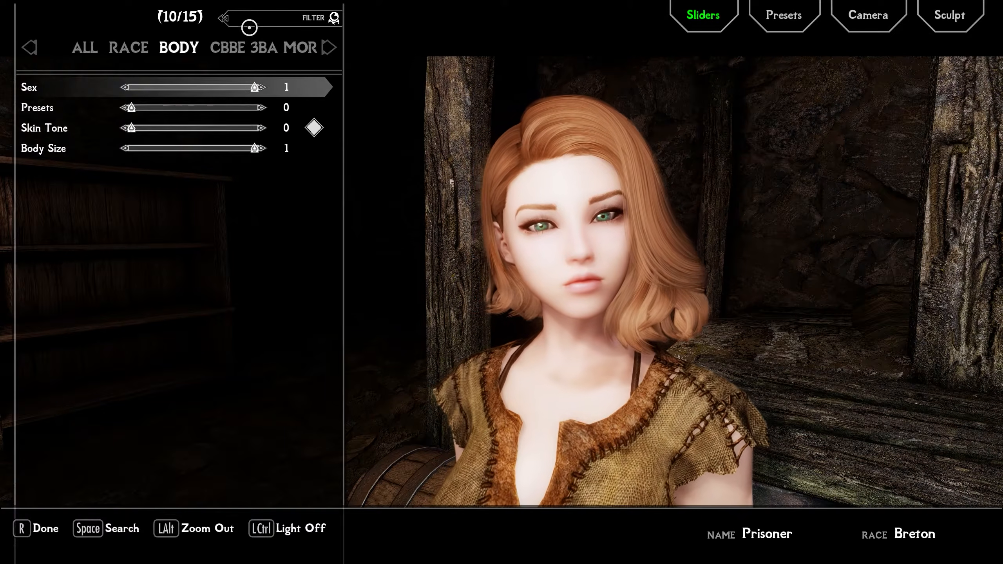
# Go back to the hair settings, try Hair Color 6, and return the slider to 4.
pyautogui.click(265, 49)
pyautogui.click(267, 49)
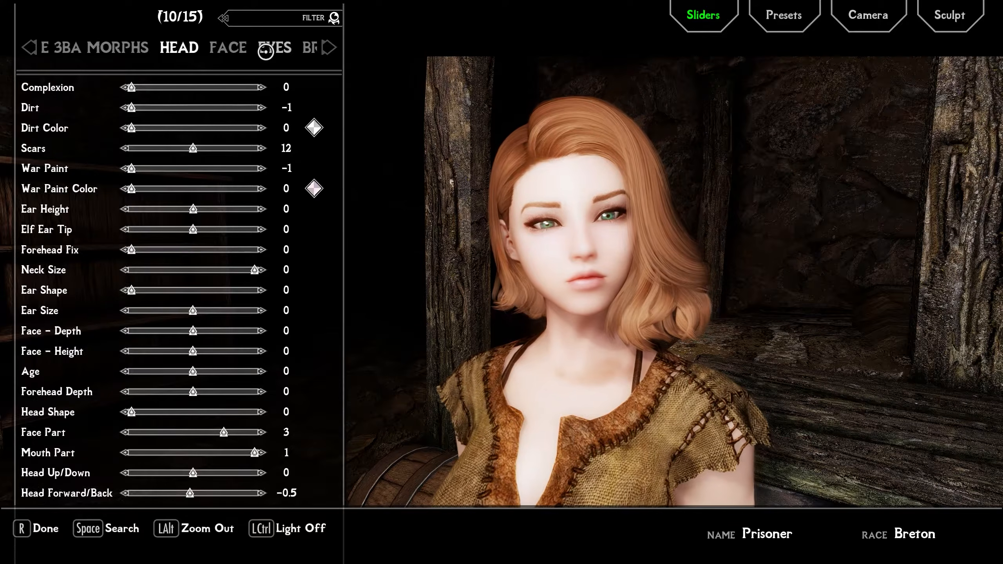
pyautogui.click(240, 51)
pyautogui.click(237, 51)
pyautogui.click(238, 51)
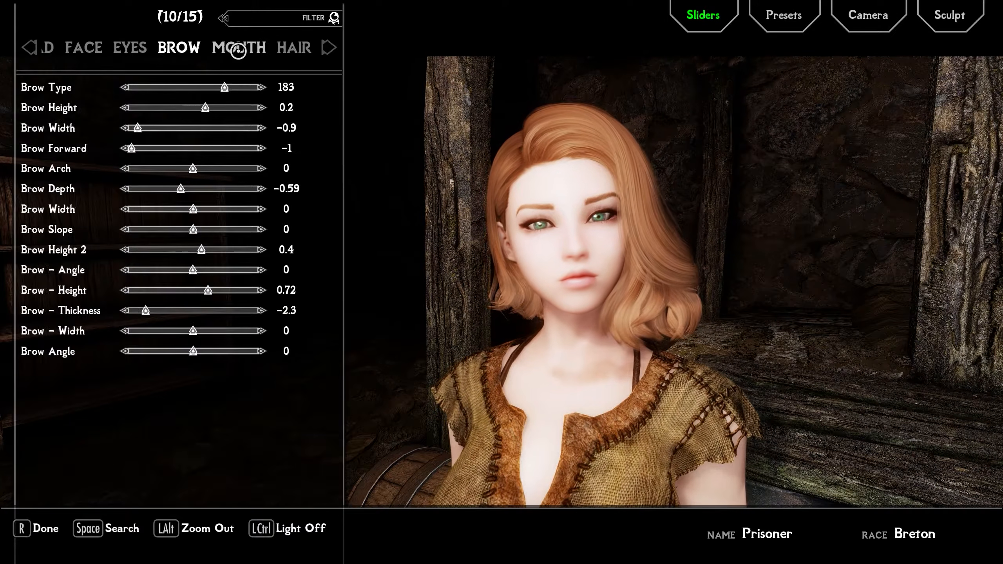
pyautogui.click(238, 51)
pyautogui.click(236, 50)
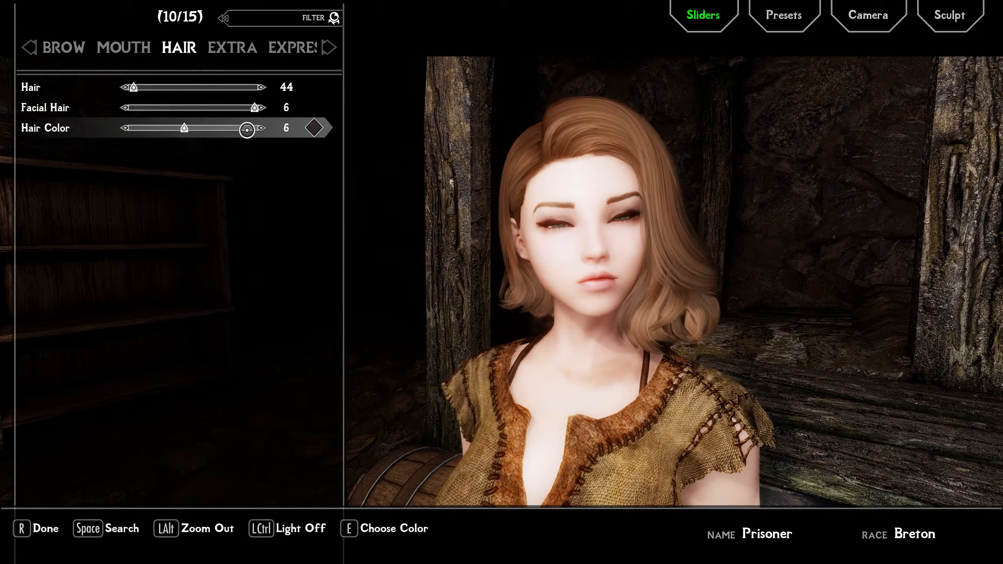
pyautogui.press('Left')
pyautogui.press('Left')
pyautogui.press('Right')
pyautogui.press('Right')
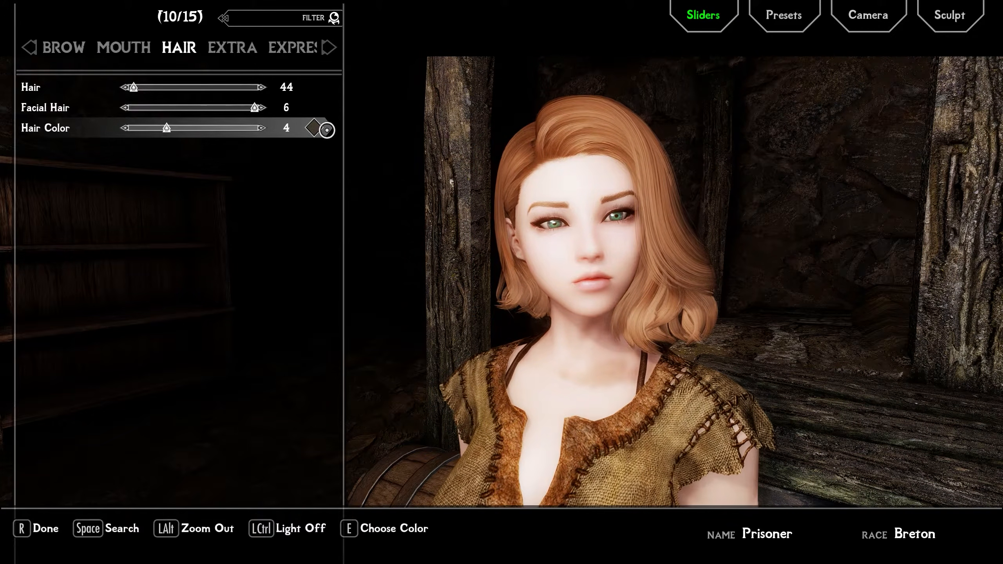
# Try the custom purple hair color FF382D42 by shifting the hue in the Hair Color picker.
pyautogui.click(314, 128)
pyautogui.moveTo(193, 261); pyautogui.dragTo(218, 261)
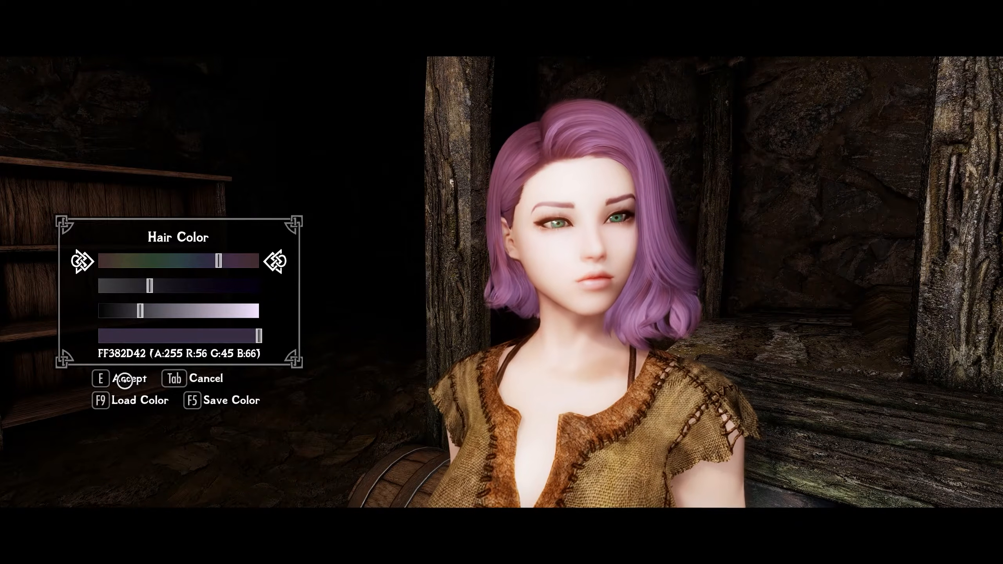
pyautogui.click(207, 378)
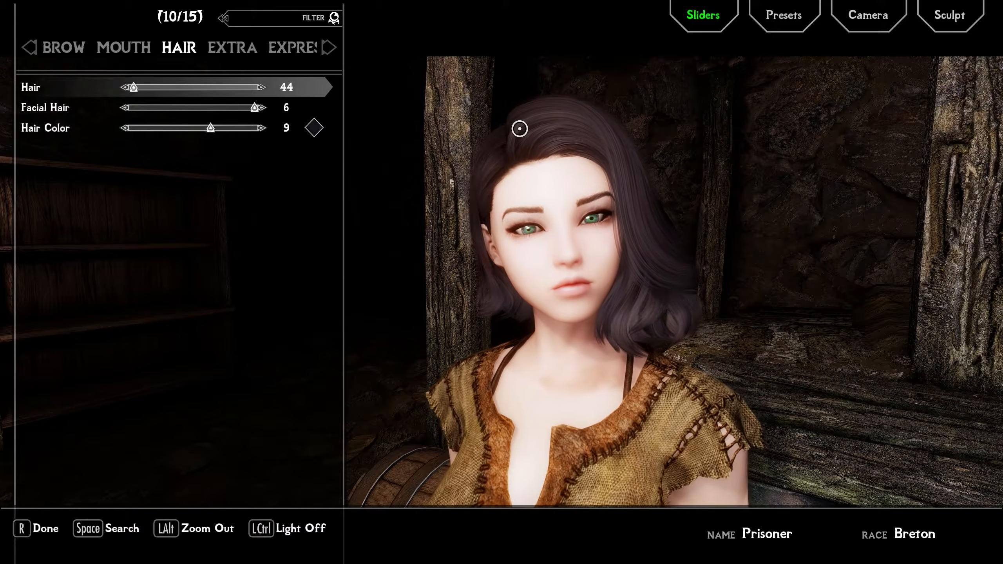
# Try several hairstyles for the character and set Hair to 1876.
pyautogui.click(224, 87)
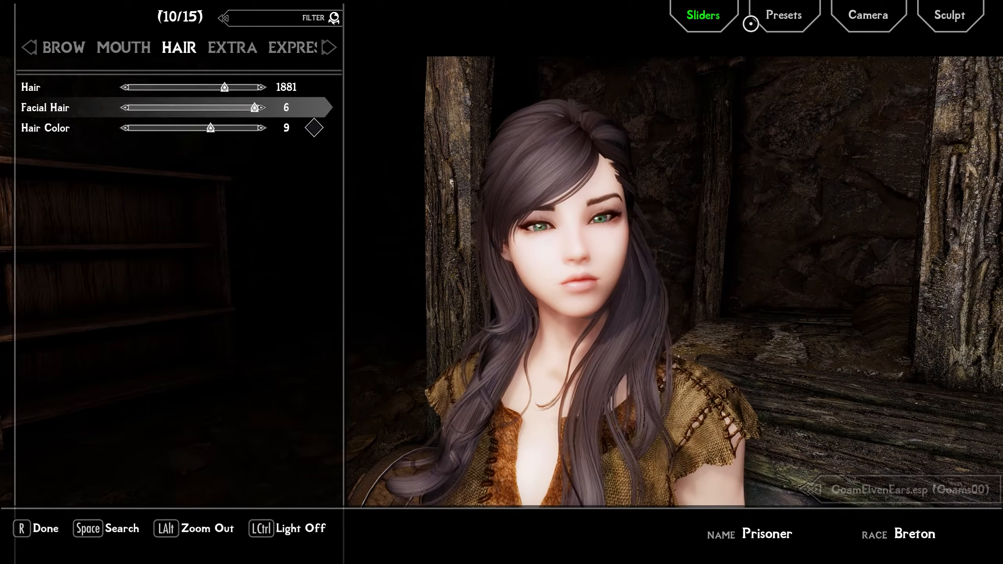
pyautogui.press('Left')
pyautogui.press('Right')
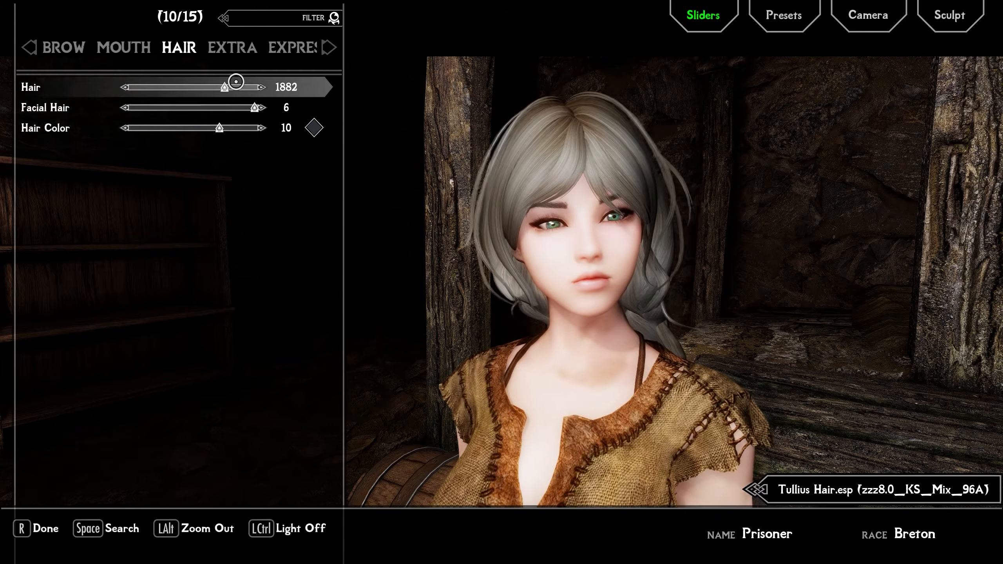
pyautogui.press('Left')
pyautogui.press('Left')
pyautogui.press('Left')
pyautogui.press('Left')
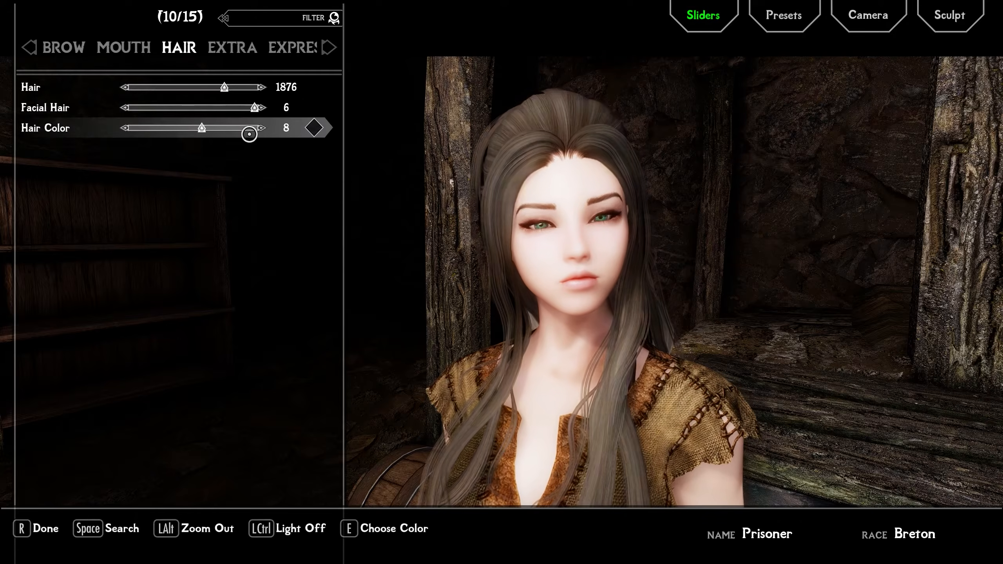
# Set Hair Color to 12 for the long hairstyle.
pyautogui.press('Right')
pyautogui.press('Right')
pyautogui.press('Right')
pyautogui.press('Right')
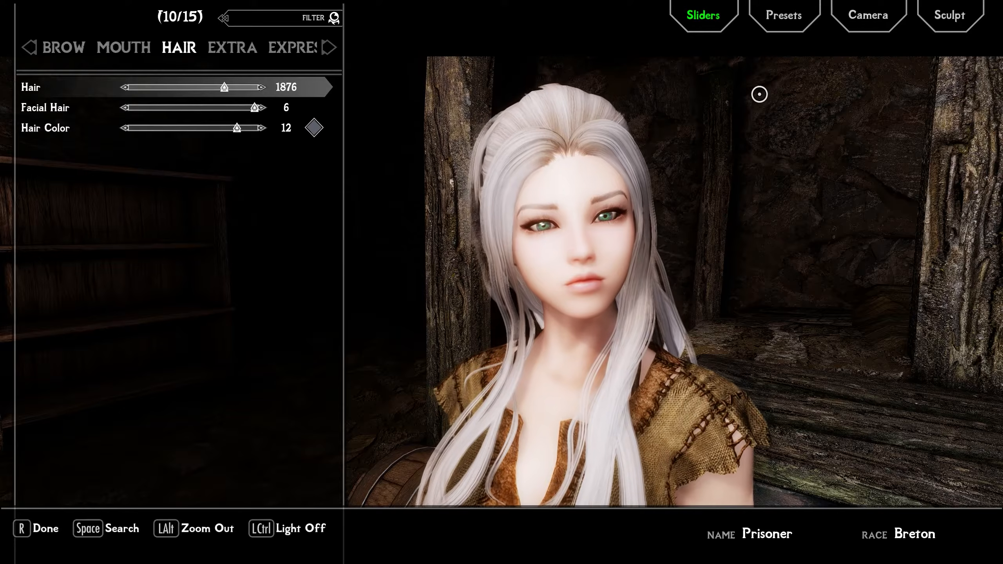
# Save the current character as a RaceMenu preset named 0__HerikaVideo.
pyautogui.click(785, 38)
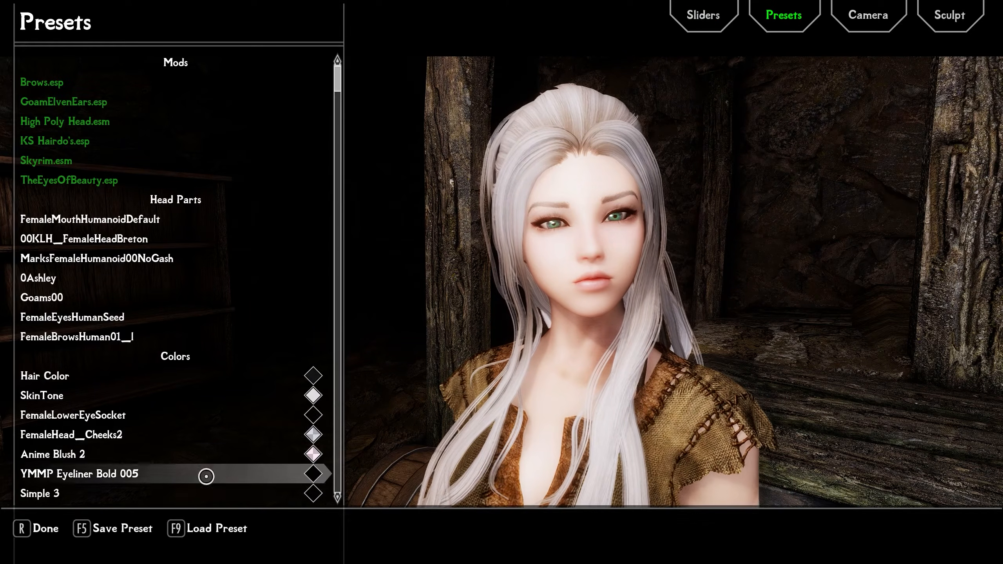
pyautogui.click(139, 529)
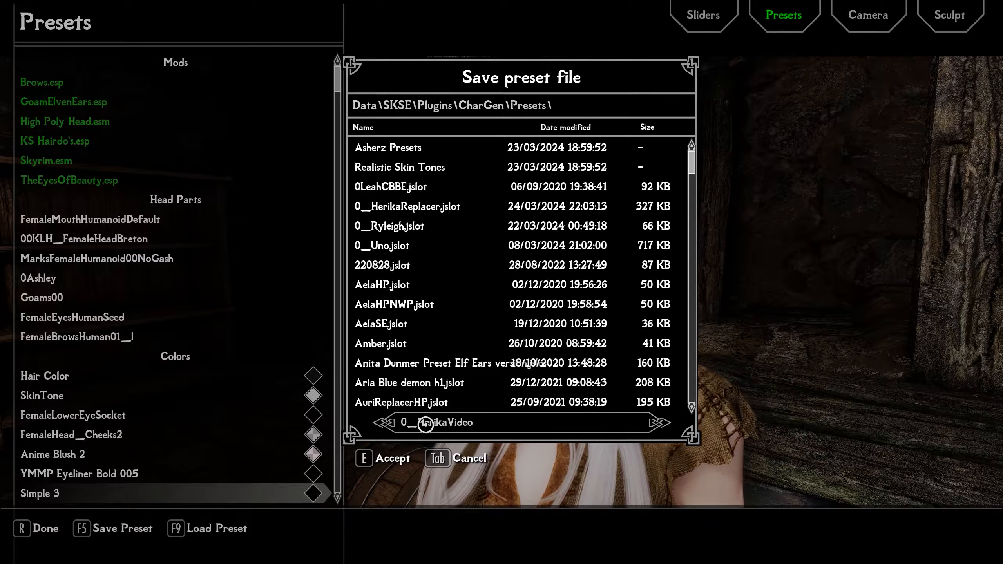
pyautogui.click(374, 464)
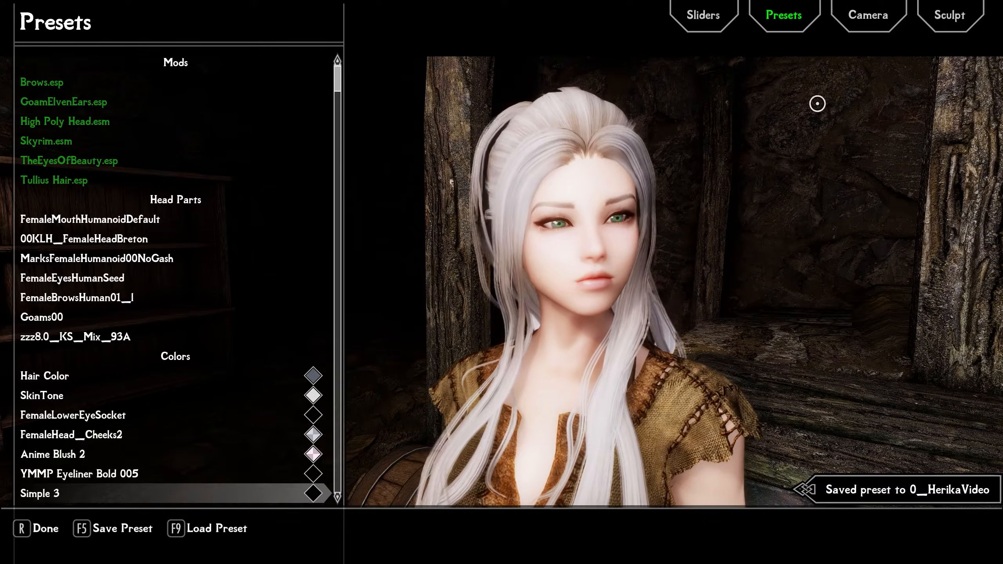
# Export the sculpted head under the name 0__HerikaVideo.
pyautogui.click(949, 20)
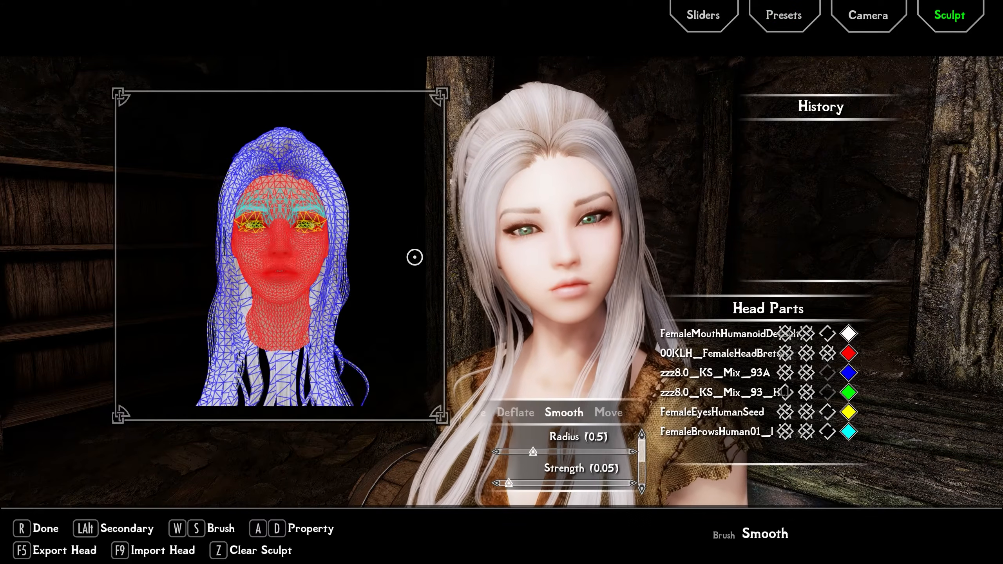
pyautogui.click(23, 551)
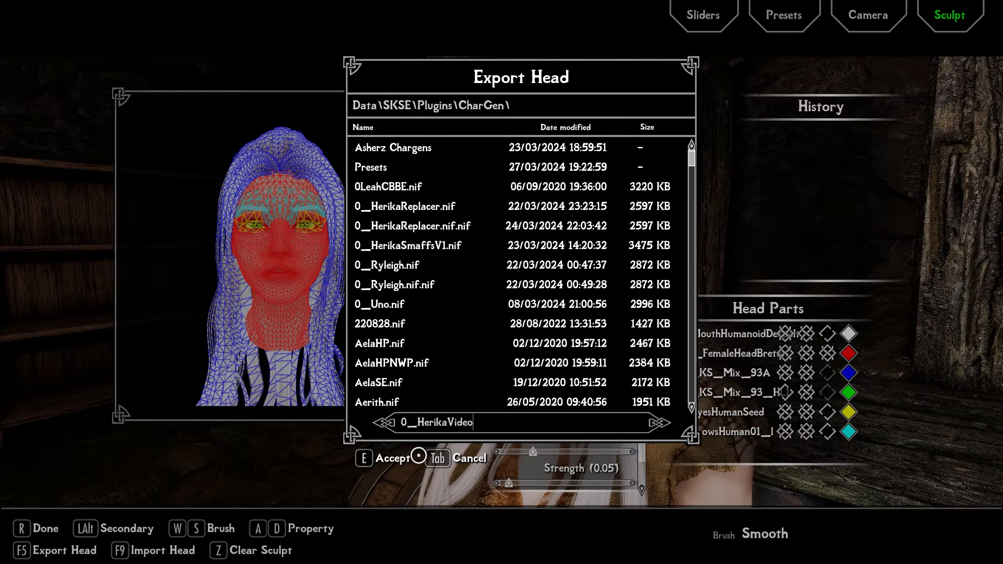
pyautogui.click(372, 467)
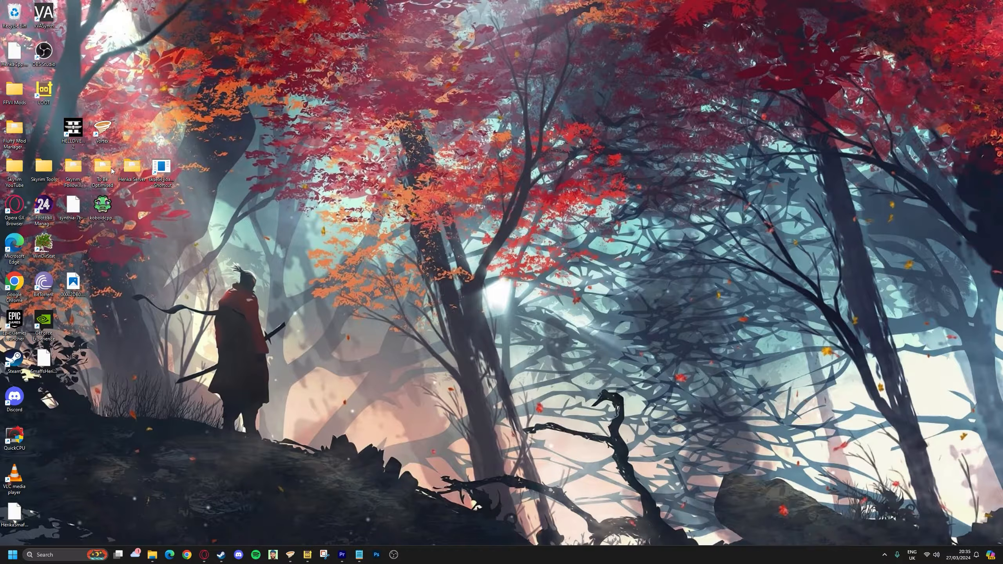
# Switch to File Explorer and open the Herika Replacer mod's Data folder inside Skyrim Follower Mods to view its Meshes and Textures folders.
pyautogui.doubleClick(74, 174)
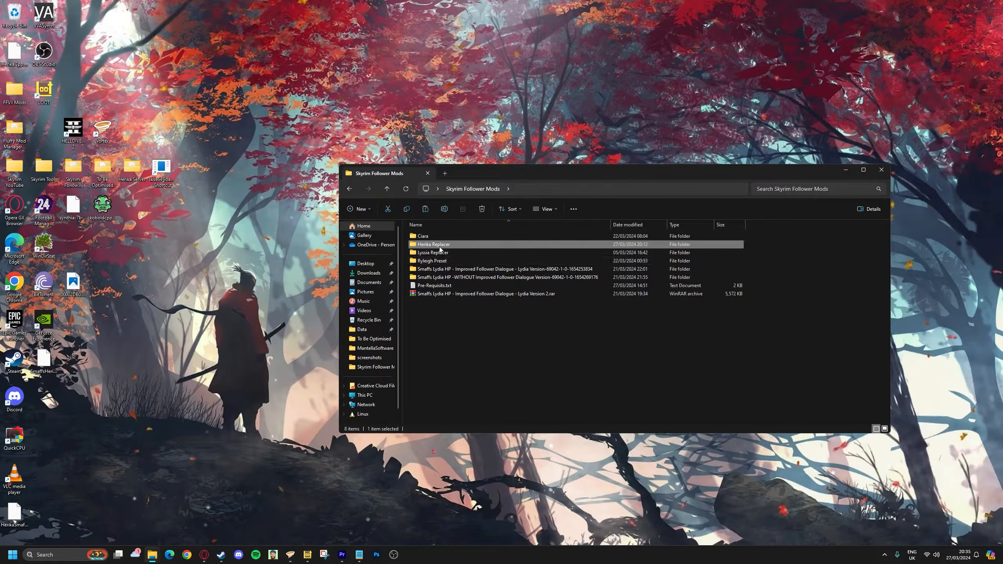
pyautogui.doubleClick(441, 246)
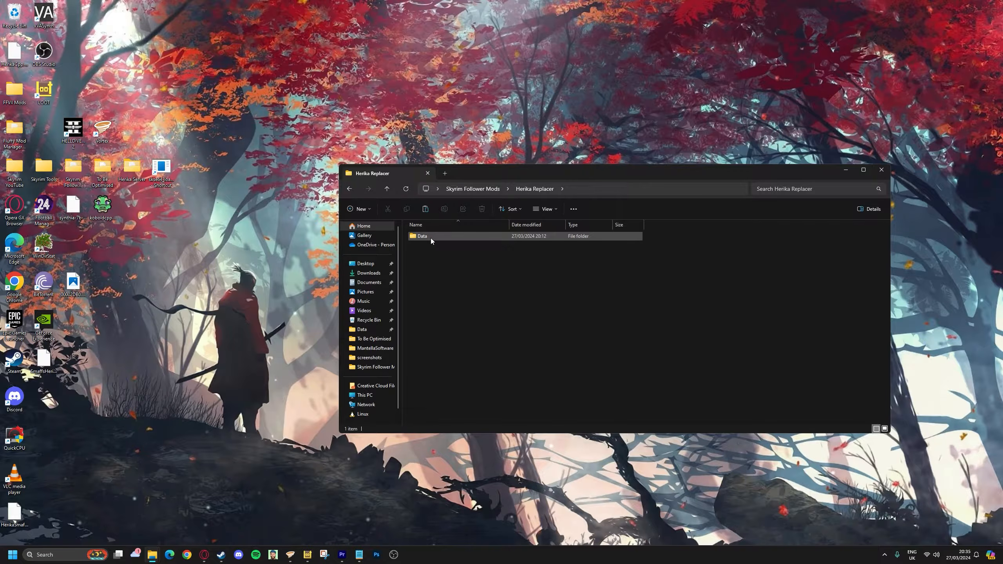
pyautogui.doubleClick(431, 238)
pyautogui.moveTo(433, 261); pyautogui.dragTo(444, 233)
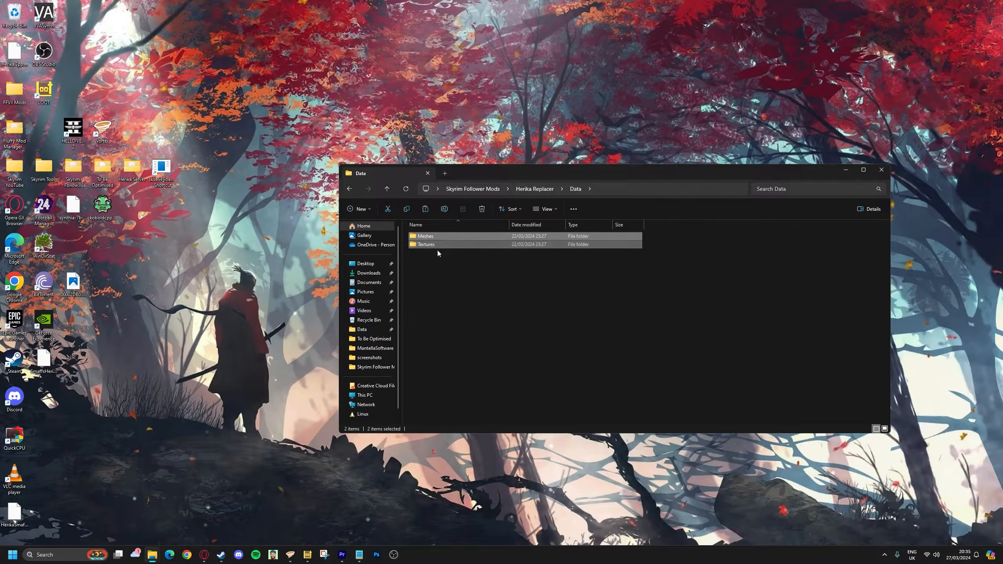
# Examine the mesh folder structure down through actors, character and Smaffs Herika Replacer to the Hair folder.
pyautogui.doubleClick(437, 238)
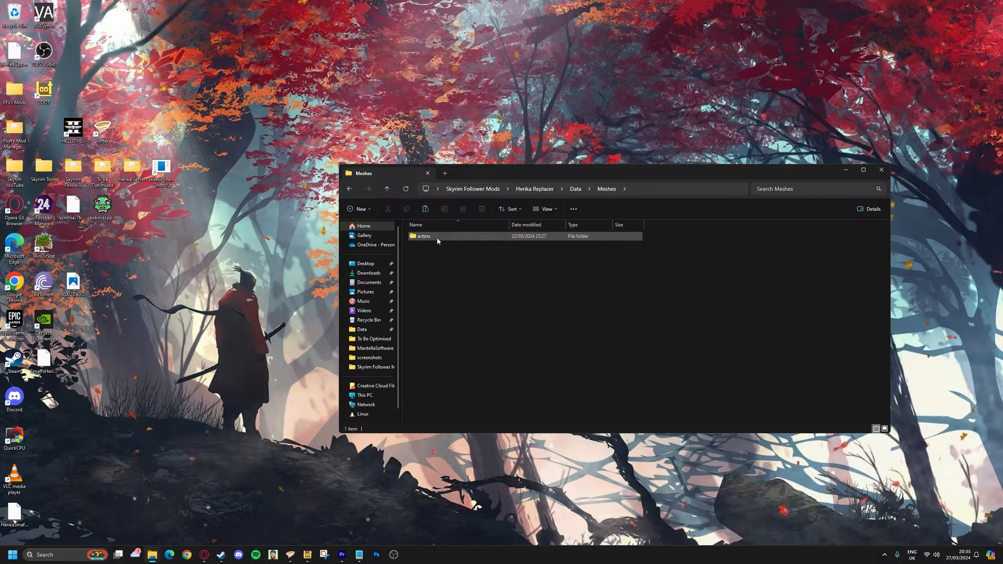
pyautogui.doubleClick(439, 238)
pyautogui.doubleClick(438, 238)
pyautogui.moveTo(463, 263); pyautogui.dragTo(480, 240)
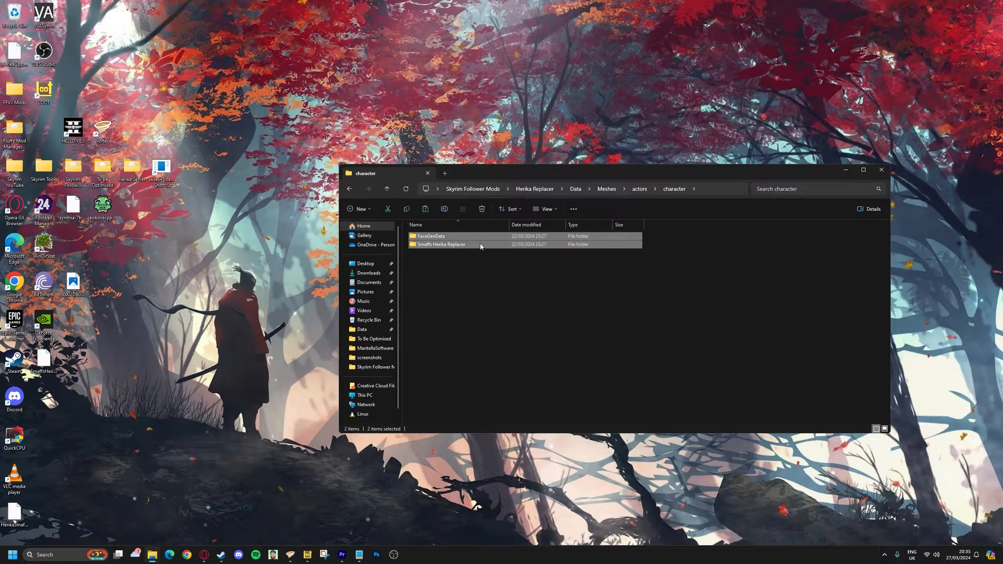
pyautogui.click(479, 243)
pyautogui.doubleClick(475, 243)
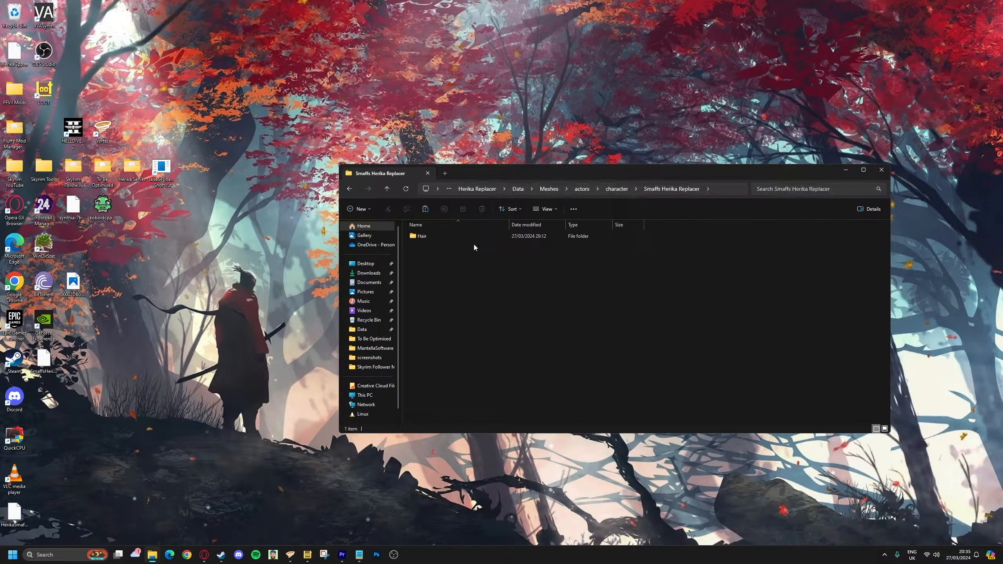
pyautogui.doubleClick(443, 237)
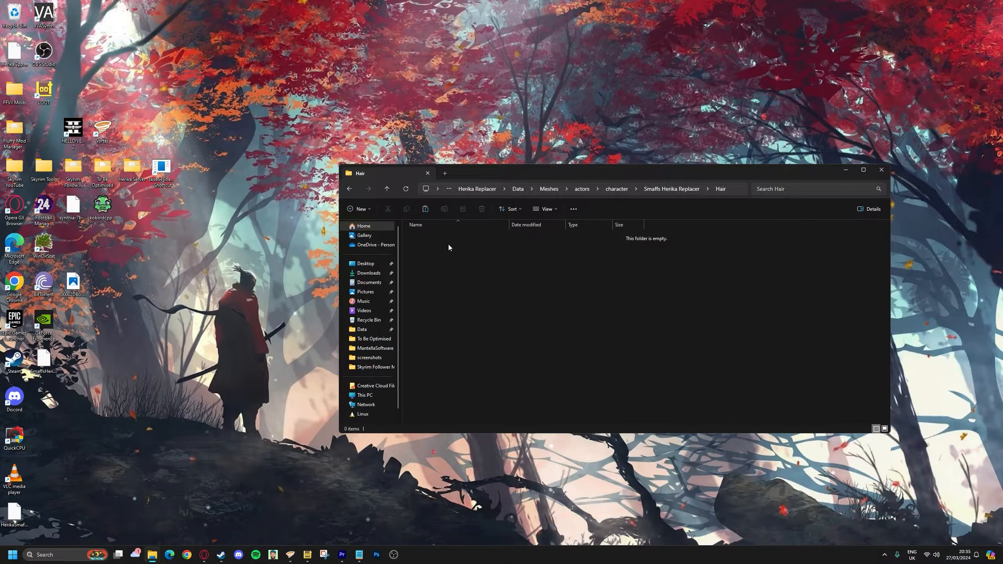
# Go back to the character meshes folder and inspect FaceGenData, FaceGeom and its AddDiagToReplace.esp folder.
pyautogui.click(387, 188)
pyautogui.click(387, 189)
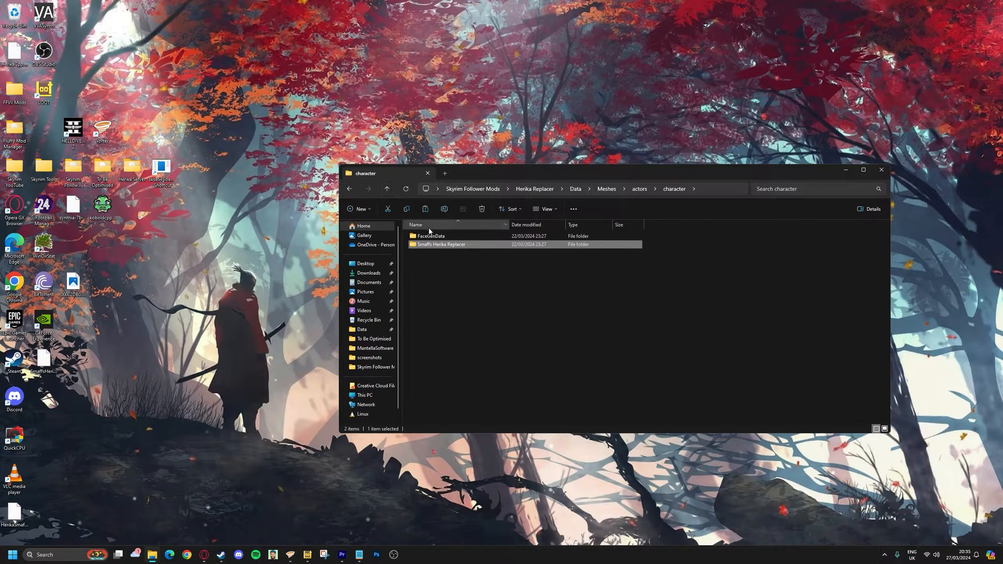
pyautogui.doubleClick(456, 237)
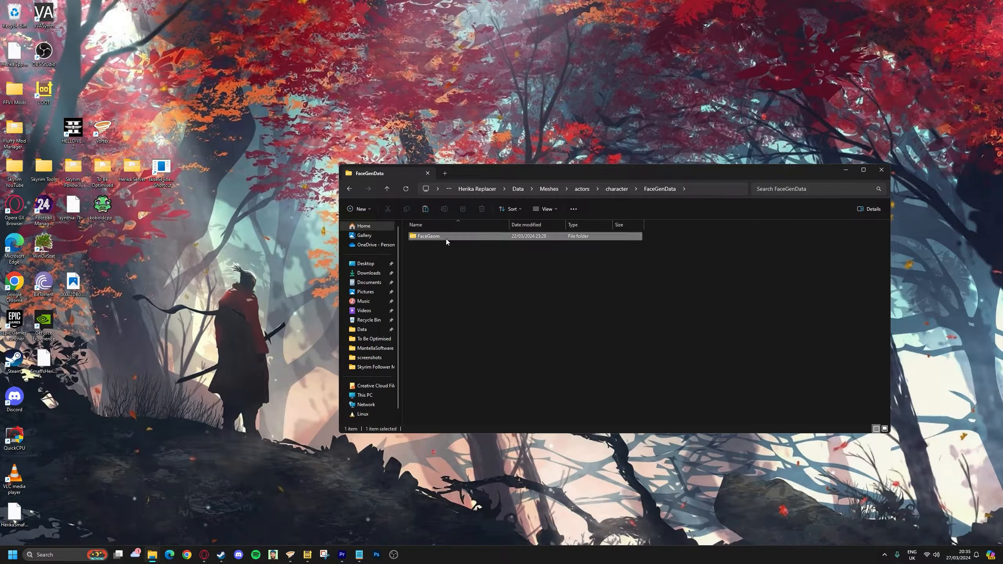
pyautogui.doubleClick(446, 237)
pyautogui.doubleClick(457, 237)
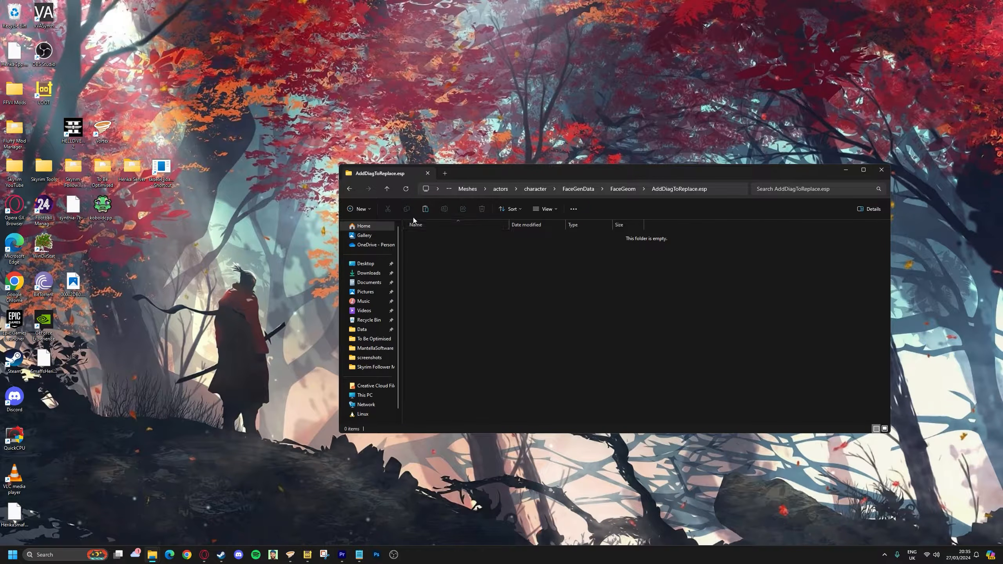
# Return to the mod's Data folder and follow Textures, actors and Character into the Smaffs Herika Replacer folder.
pyautogui.click(385, 195)
pyautogui.click(386, 194)
pyautogui.click(386, 194)
pyautogui.click(387, 195)
pyautogui.click(386, 194)
pyautogui.click(387, 194)
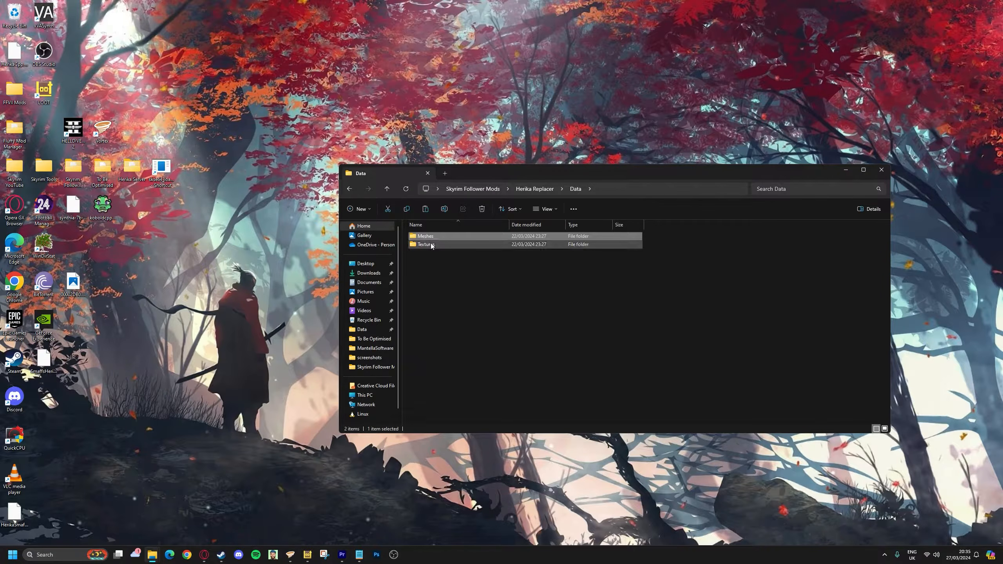
pyautogui.doubleClick(453, 244)
pyautogui.doubleClick(449, 239)
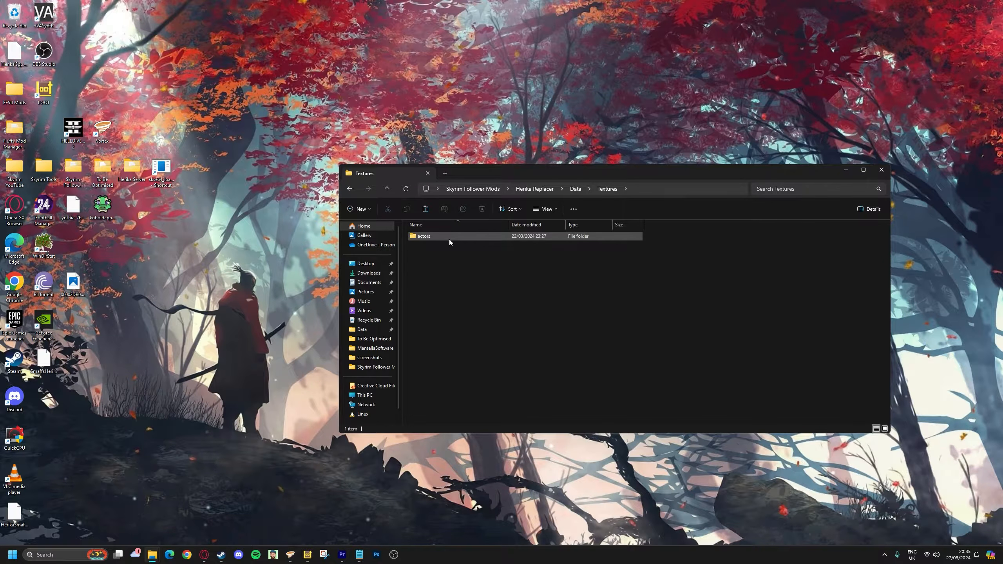
pyautogui.doubleClick(448, 239)
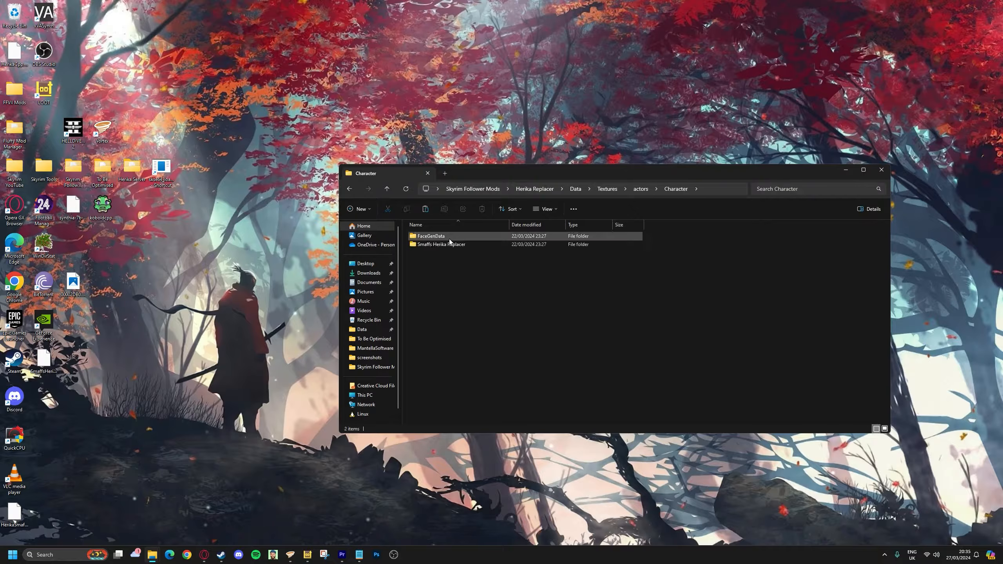
pyautogui.moveTo(445, 270); pyautogui.dragTo(431, 237)
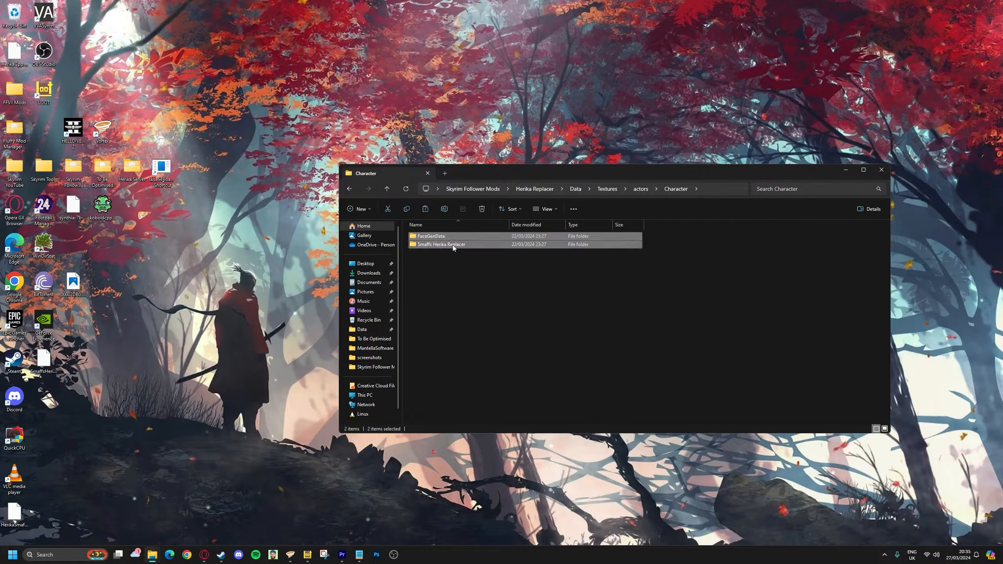
pyautogui.click(471, 244)
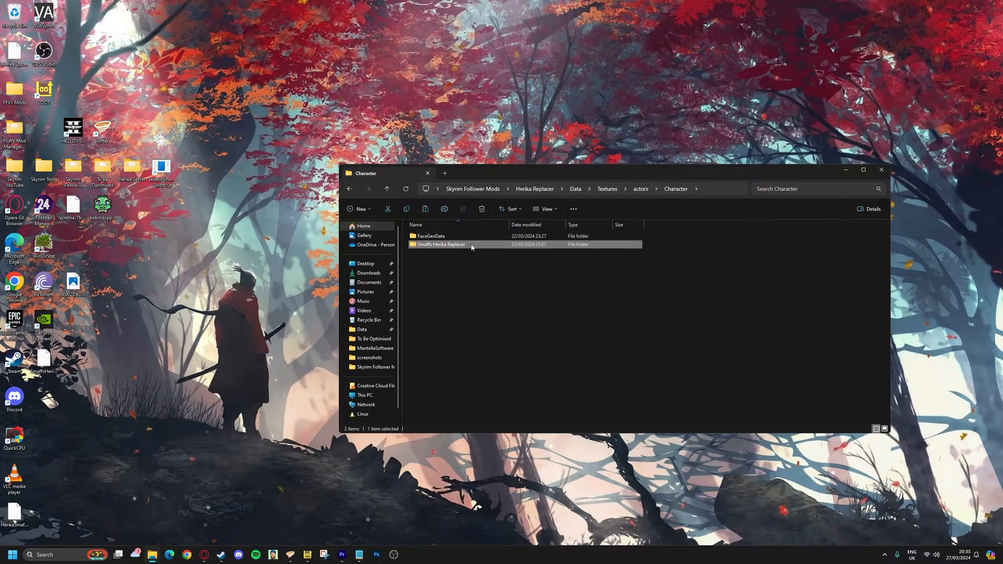
pyautogui.doubleClick(471, 244)
# Check the contents of the Hair and Eyes texture folders inside Smaffs Herika Replacer.
pyautogui.moveTo(436, 236); pyautogui.dragTo(434, 238)
pyautogui.click(446, 245)
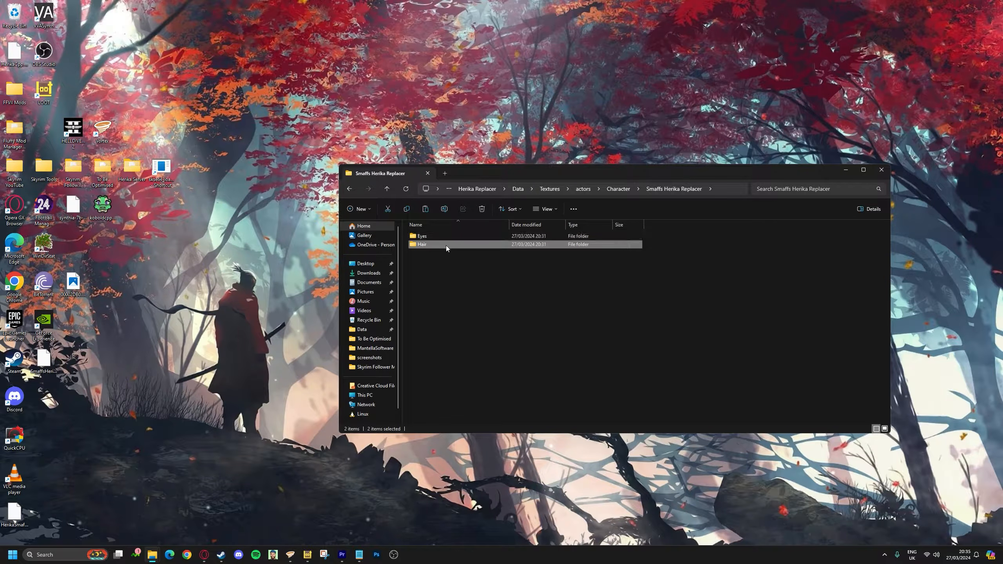
pyautogui.doubleClick(446, 246)
pyautogui.click(387, 187)
pyautogui.doubleClick(446, 239)
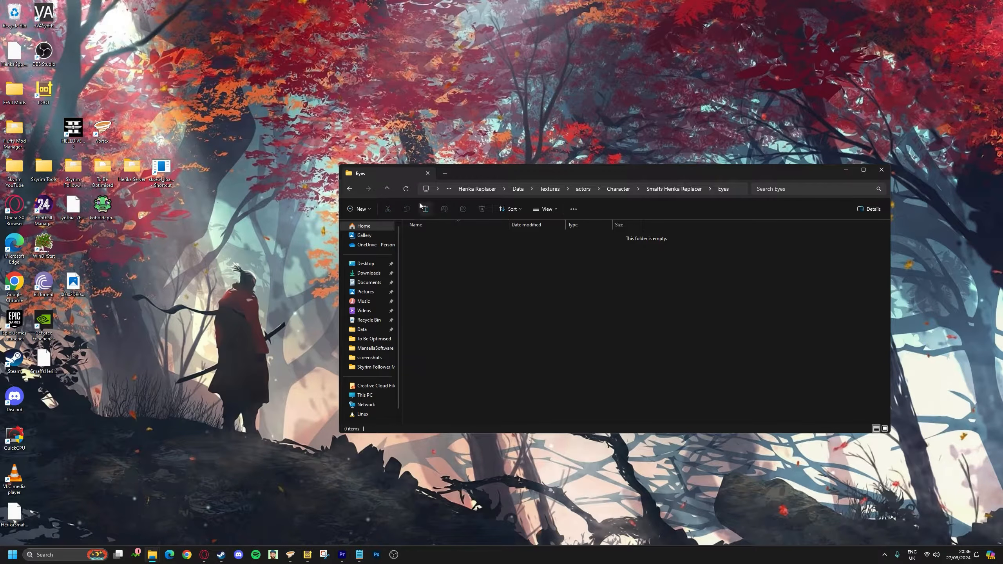
# Go back to the Character textures folder and inspect FaceGenData, FaceTint and its AddDiagToReplace.esp folder.
pyautogui.click(387, 189)
pyautogui.click(387, 189)
pyautogui.click(461, 237)
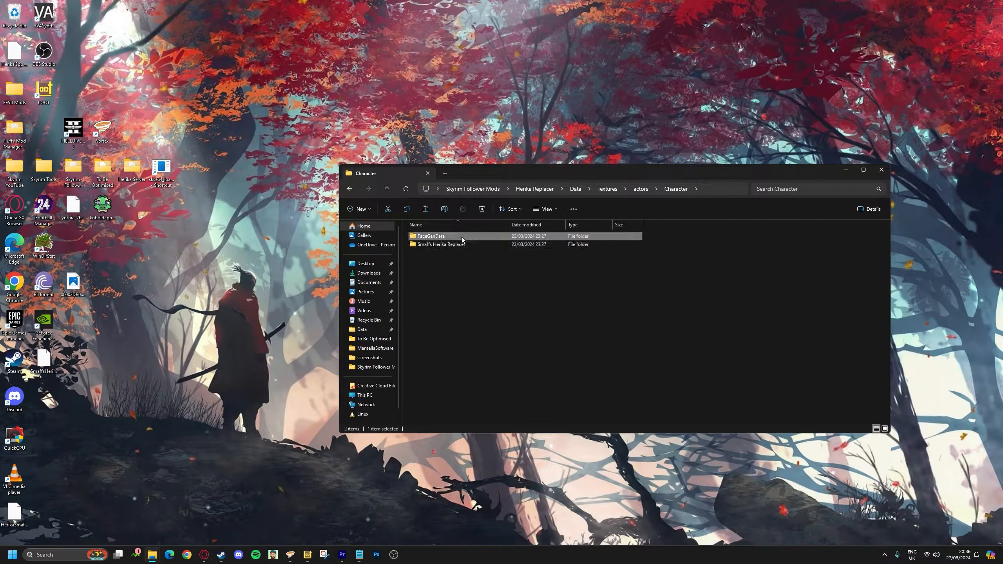
pyautogui.doubleClick(462, 239)
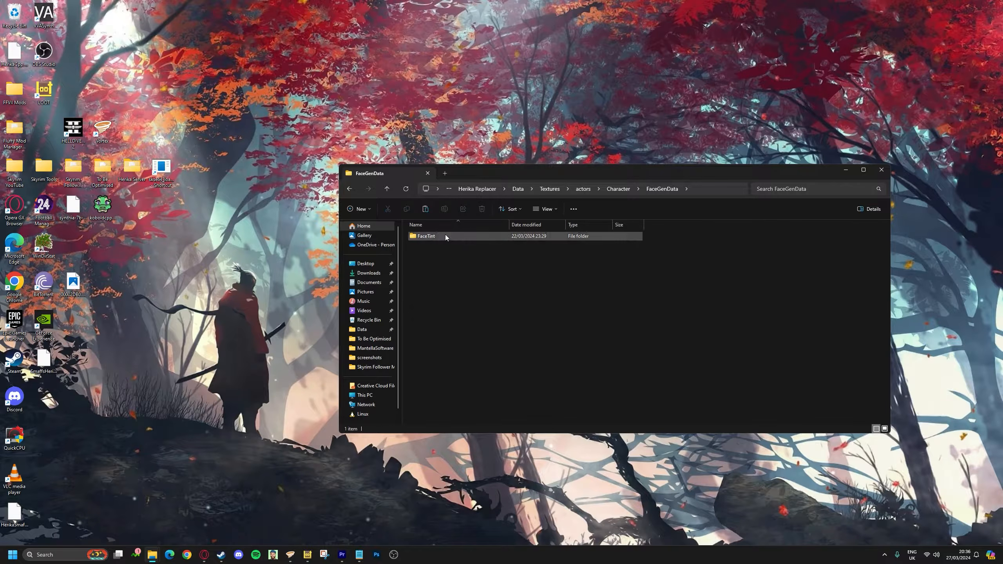
pyautogui.click(428, 237)
pyautogui.doubleClick(441, 235)
pyautogui.click(460, 238)
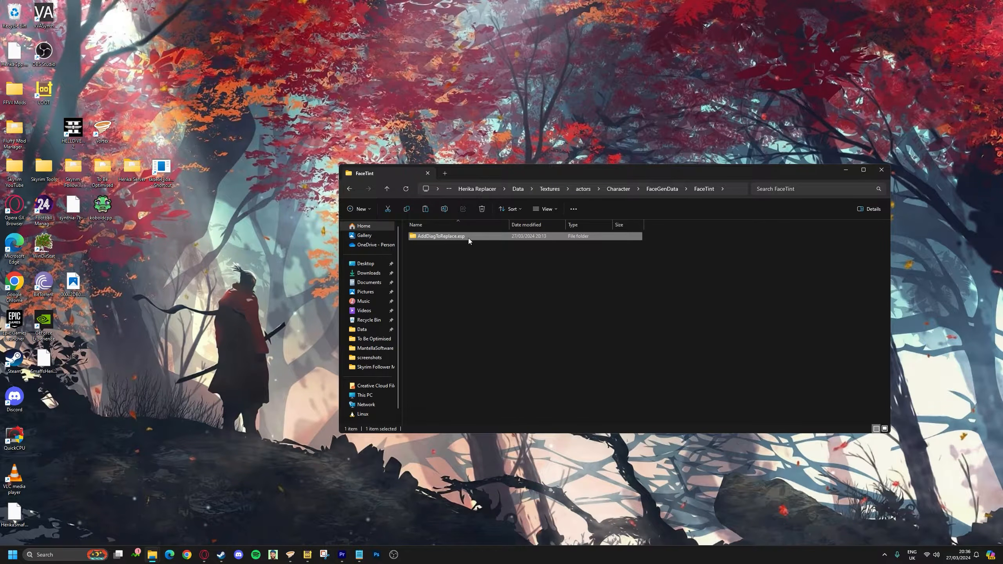
pyautogui.doubleClick(469, 237)
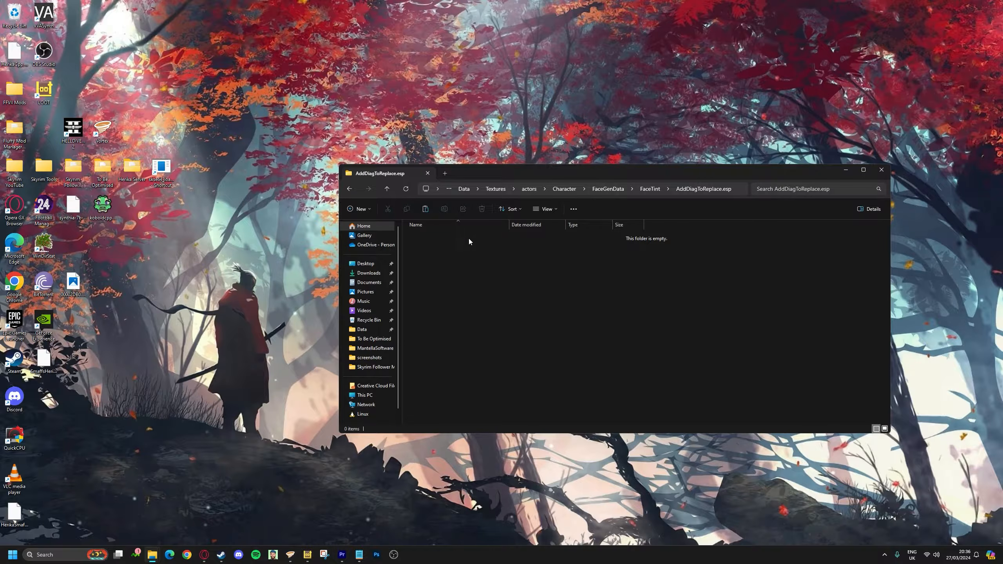
# Return from the face tint folder to the top of the Herika Replacer mod's Data folder.
pyautogui.click(390, 193)
pyautogui.click(390, 193)
pyautogui.click(391, 193)
pyautogui.click(387, 189)
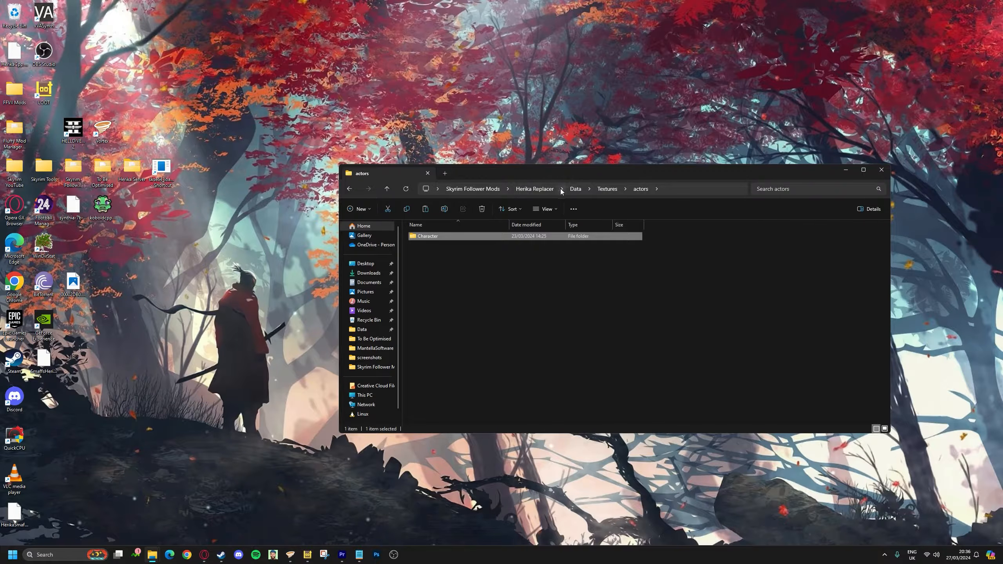
pyautogui.click(572, 190)
pyautogui.click(526, 282)
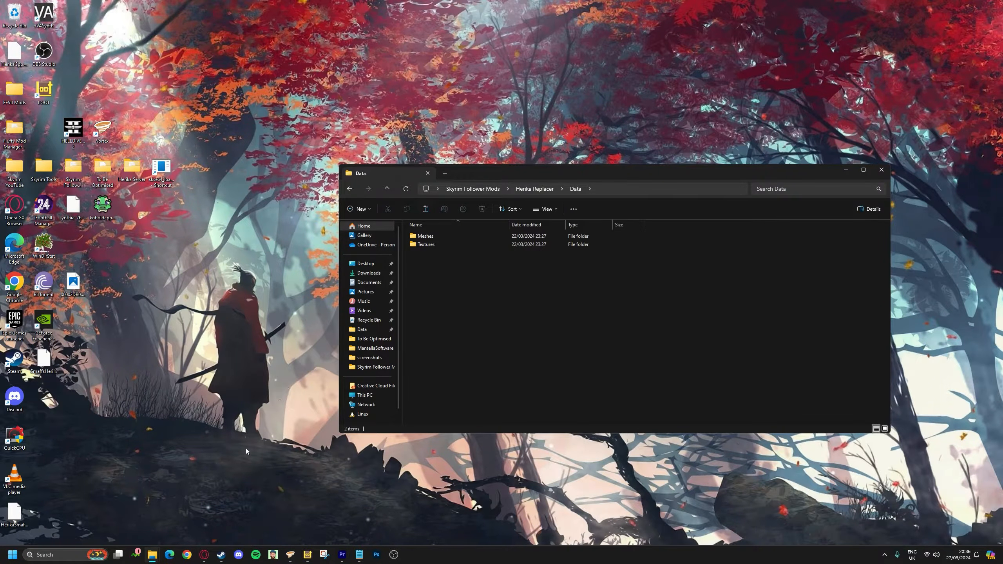
# Switch to the Skyrim Special Edition folder window, move it over the mod's window and open its Data folder.
pyautogui.moveTo(154, 554)
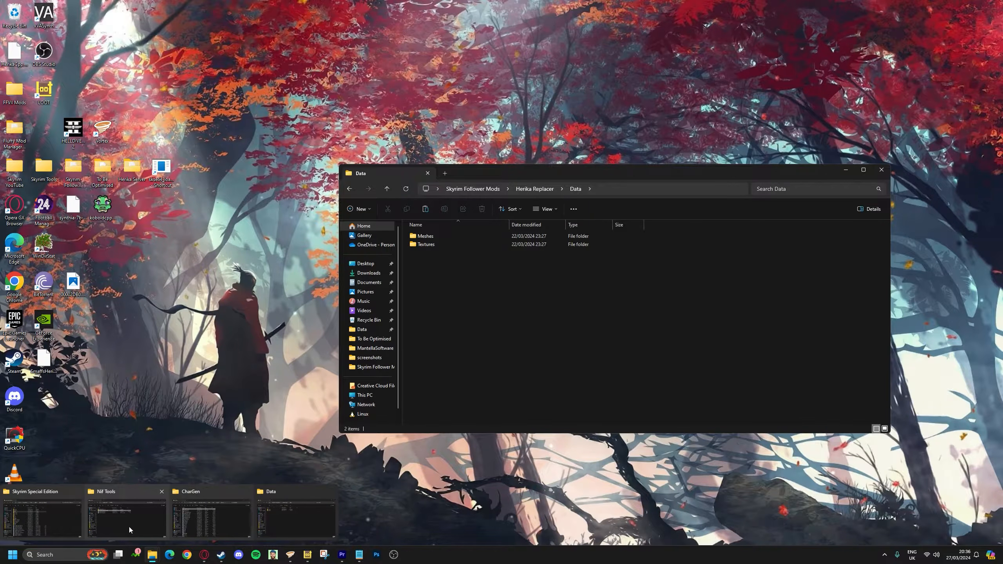
pyautogui.click(63, 513)
pyautogui.moveTo(675, 207)
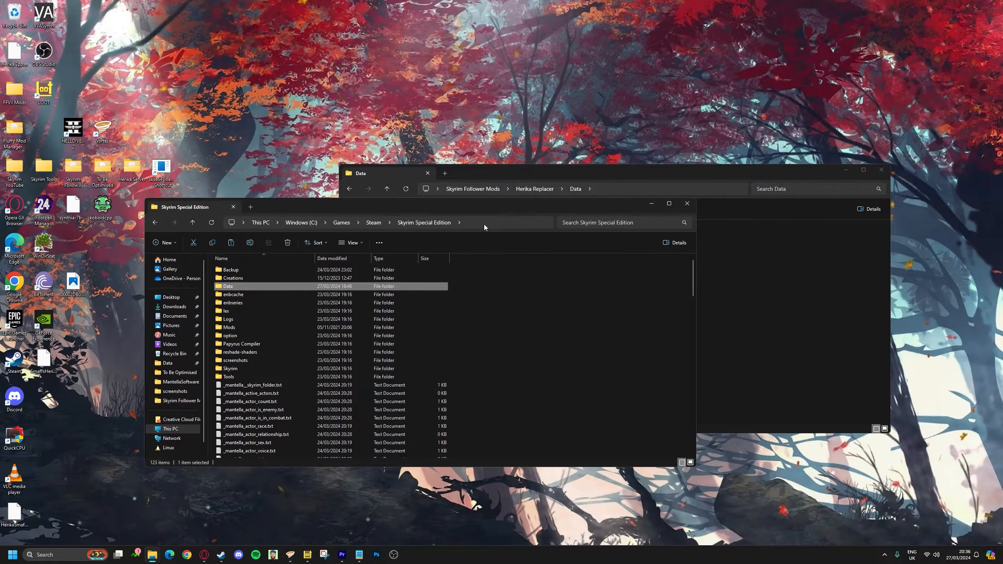
pyautogui.moveTo(517, 204); pyautogui.dragTo(679, 149)
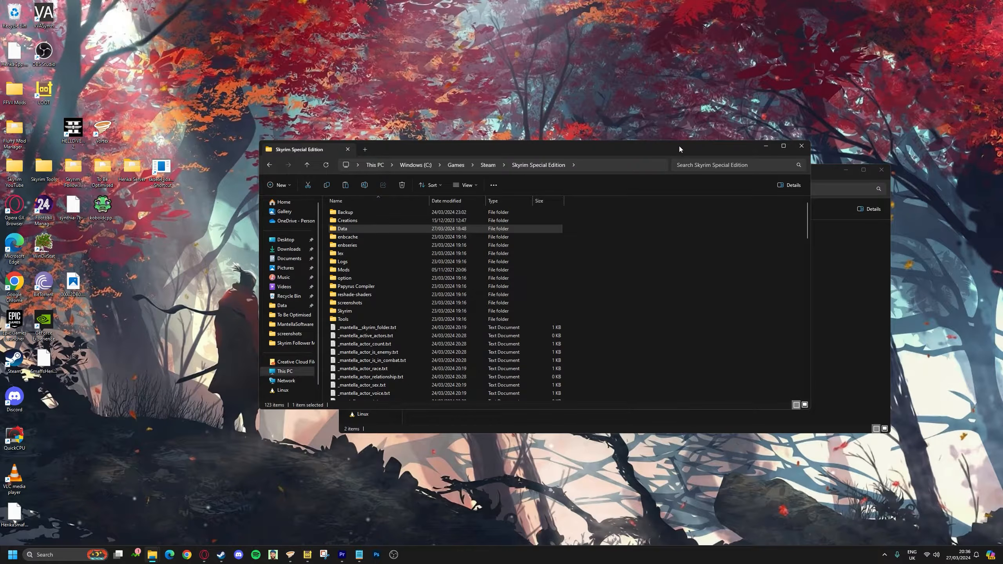
pyautogui.doubleClick(376, 228)
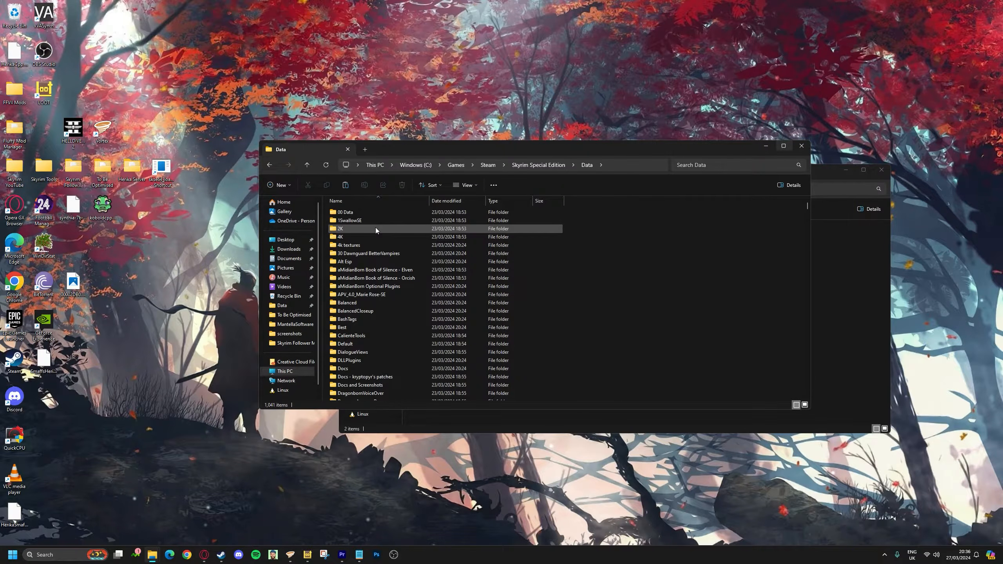
# Follow SKSE and Plugins into the CharGen folder and select the exported head 0_HerikaVideo.nif.nif.
pyautogui.click(370, 246)
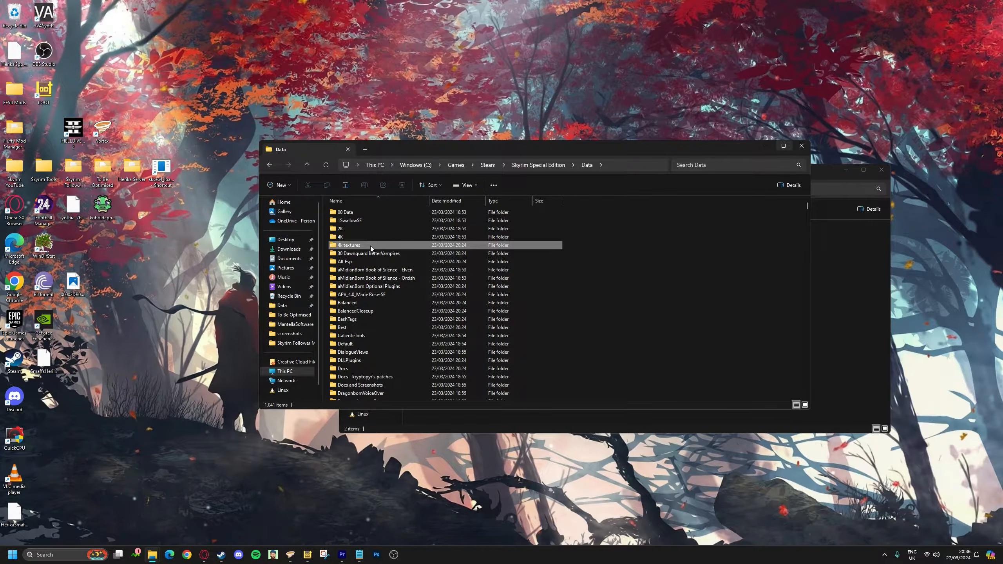
pyautogui.press('s')
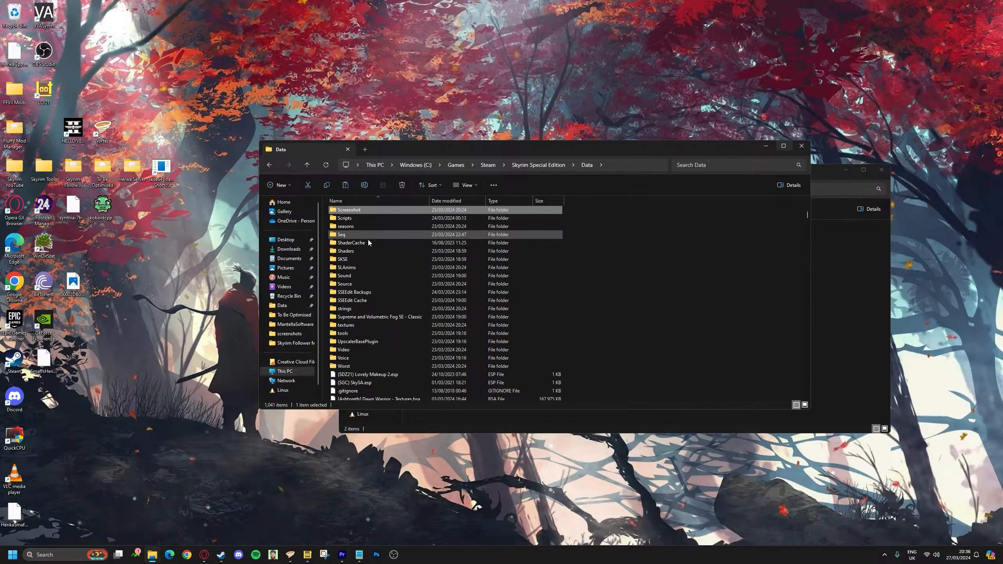
pyautogui.scroll(4, 367, 266)
pyautogui.scroll(-2, 369, 268)
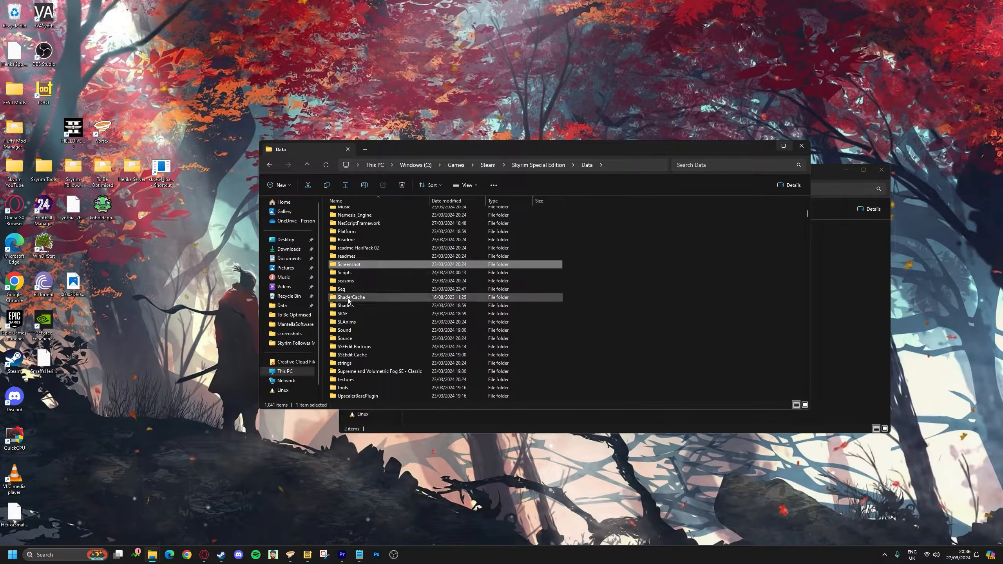
pyautogui.doubleClick(357, 314)
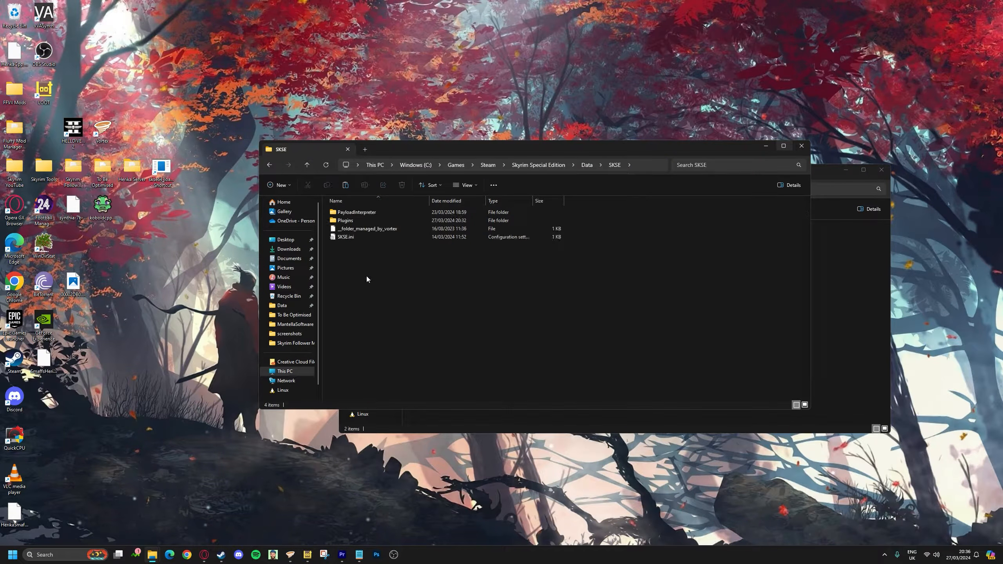
pyautogui.doubleClick(365, 222)
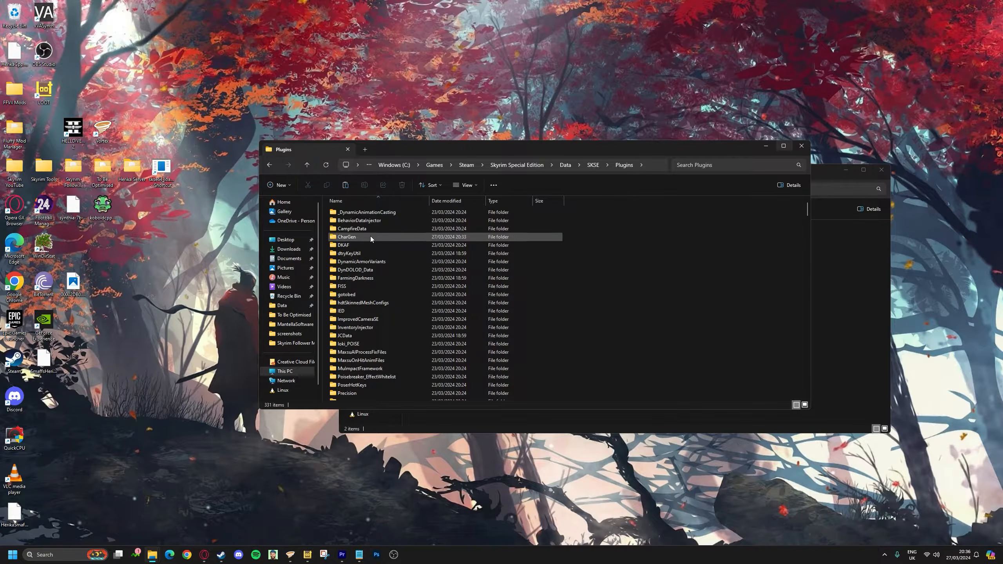
pyautogui.doubleClick(370, 237)
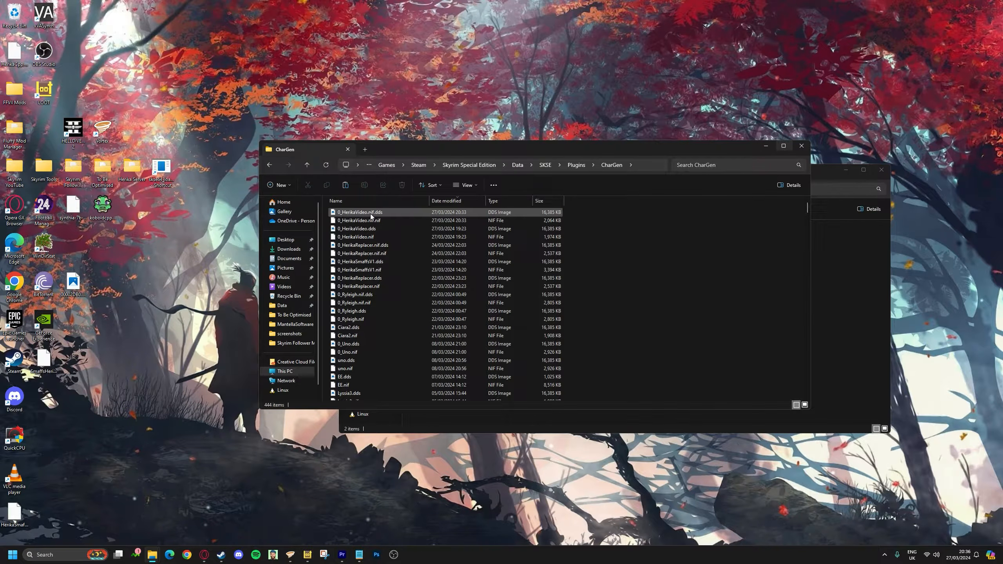
pyautogui.click(374, 220)
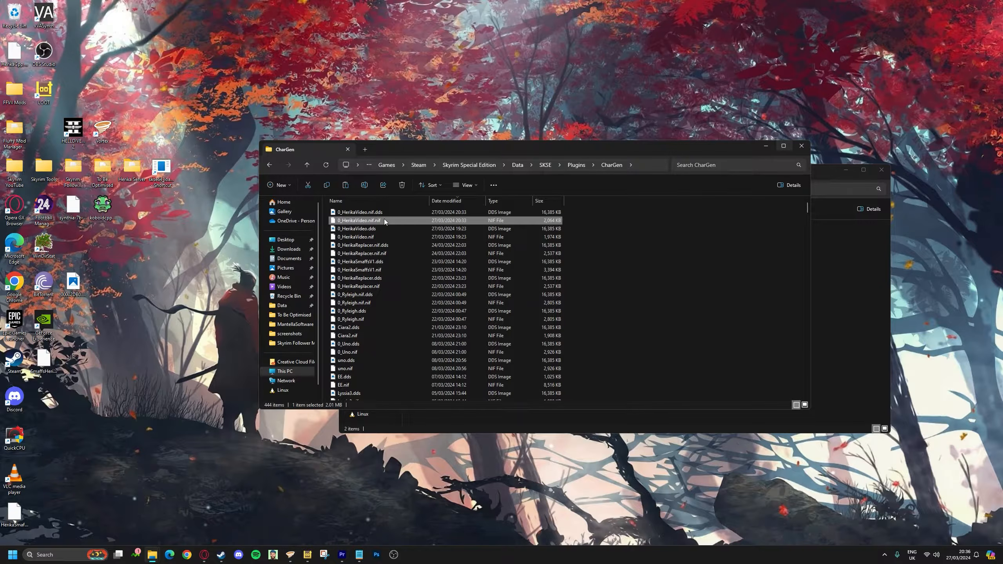
# Launch NifSkope from the NifSkope_2_0_2018-02-22-x64 folder in Nif Tools and shrink its window so the folder windows stay reachable.
pyautogui.moveTo(154, 557)
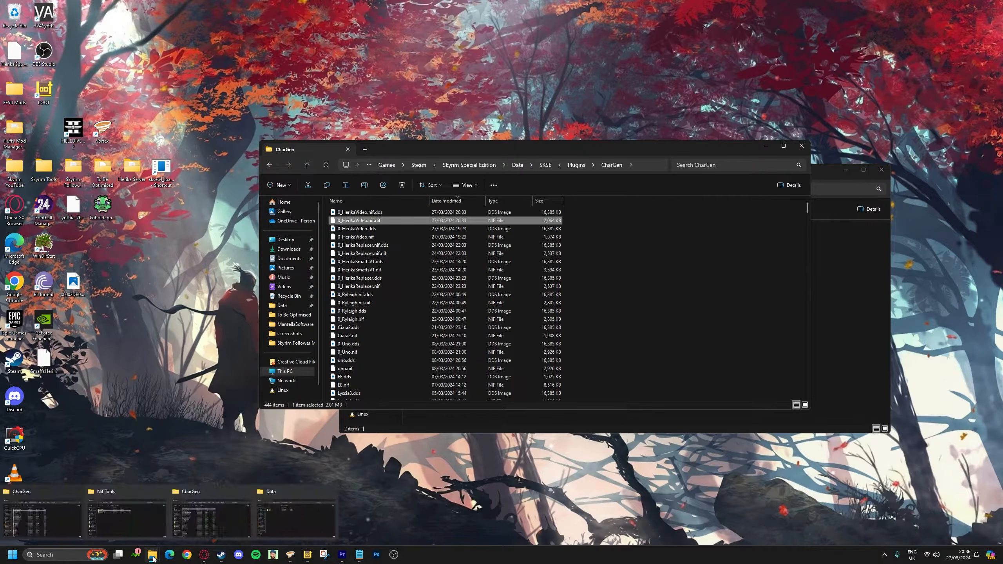
pyautogui.click(136, 530)
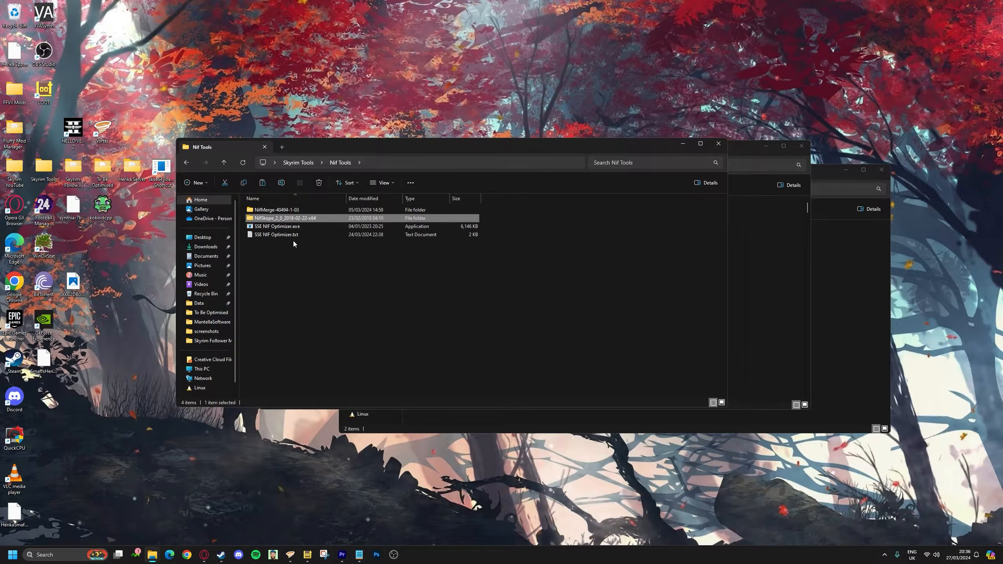
pyautogui.doubleClick(293, 218)
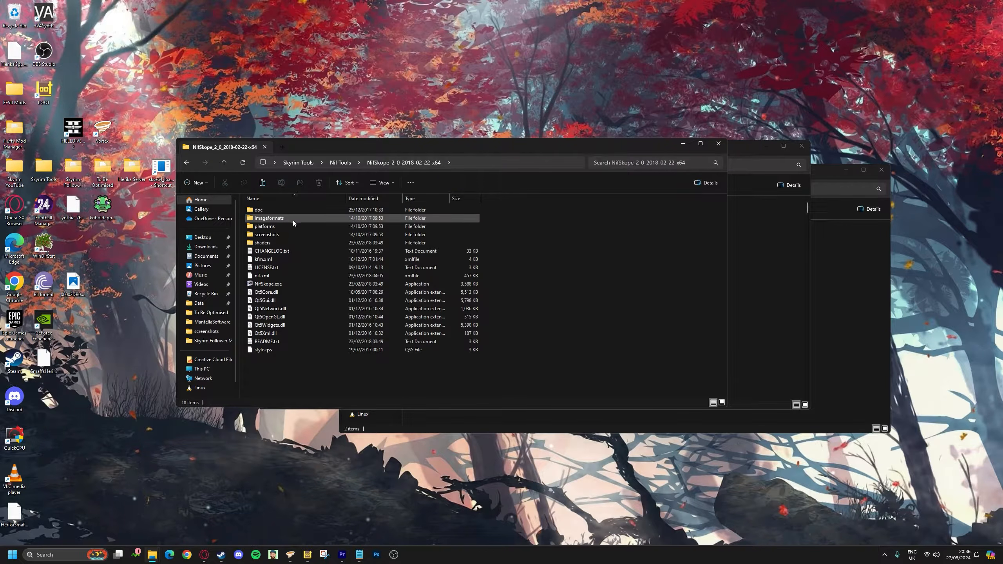
pyautogui.doubleClick(290, 283)
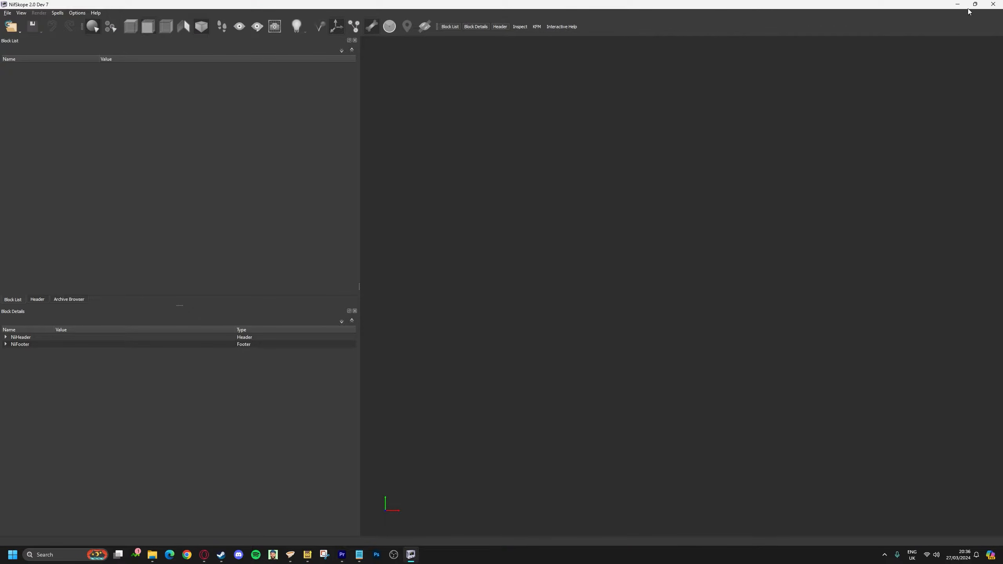
pyautogui.click(973, 5)
pyautogui.moveTo(747, 111); pyautogui.dragTo(641, 297)
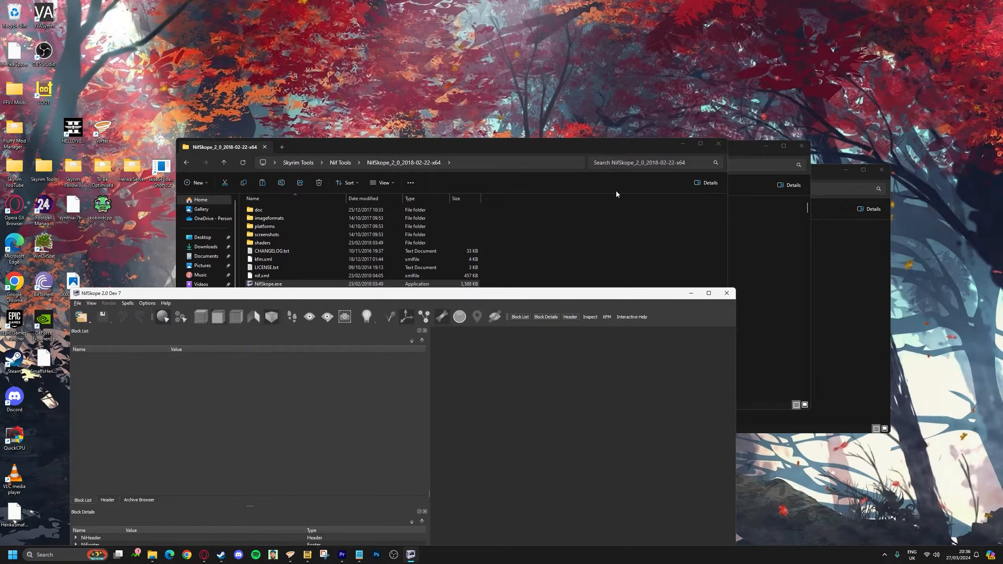
# Load 0_HerikaVideo.nif.nif from the CharGen folder into NifSkope and enlarge NifSkope to full screen.
pyautogui.click(685, 146)
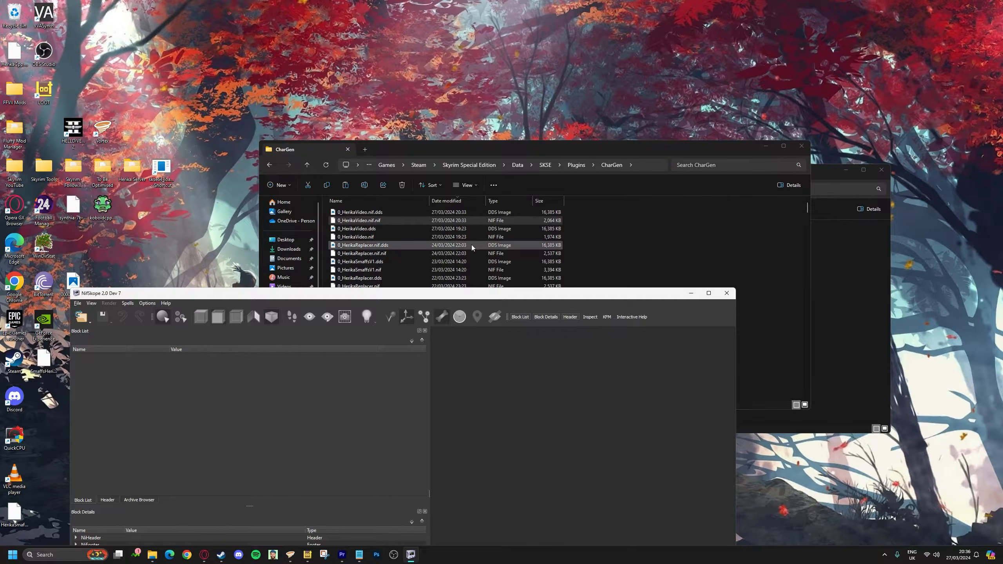
pyautogui.click(366, 222)
pyautogui.moveTo(365, 222); pyautogui.dragTo(593, 439)
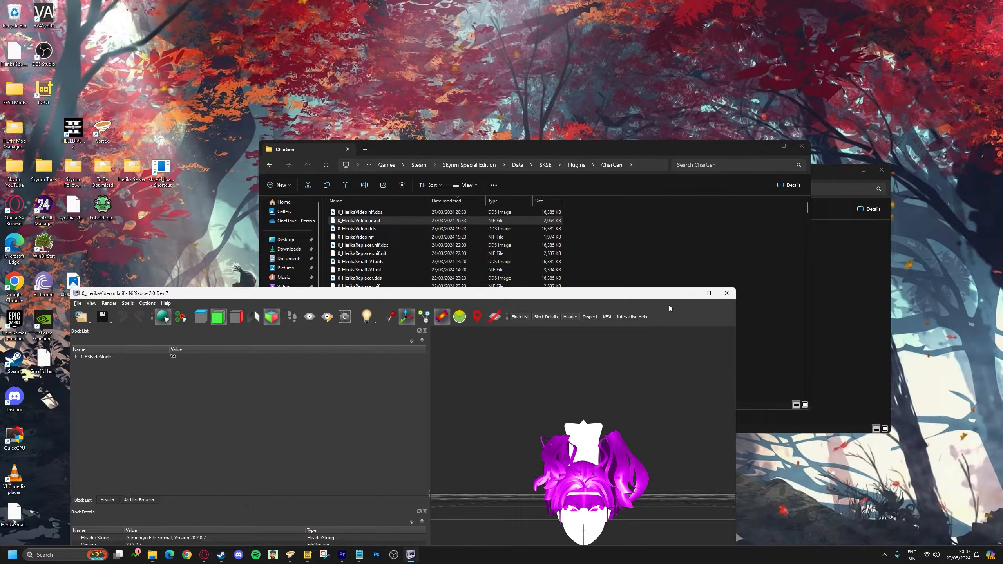
pyautogui.click(709, 293)
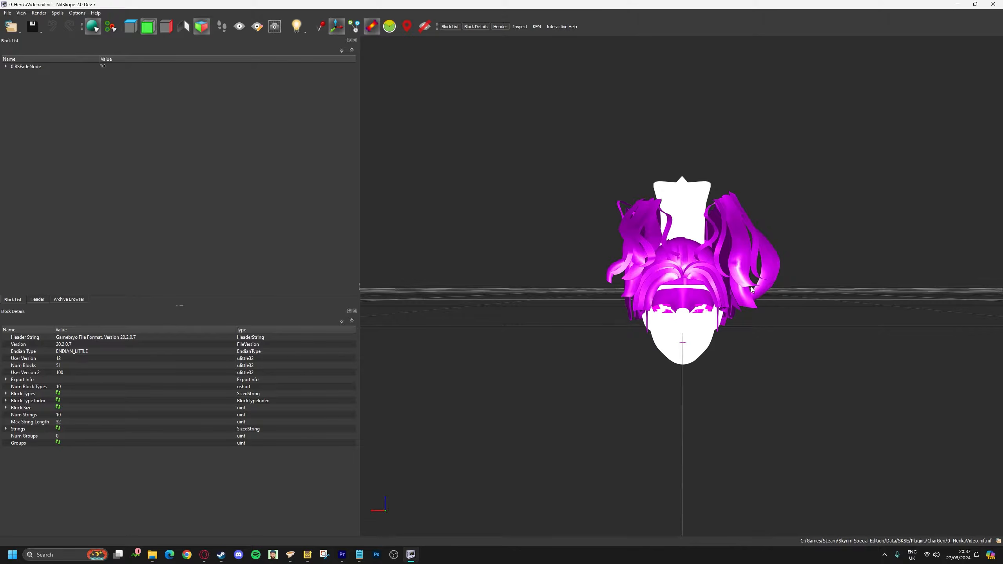
# Expand BSFadeNode and its BSFaceGenNiNodeSkinned node, and examine the mouth, head, 0Mermaid and 0MermaidHL shapes.
pyautogui.click(6, 66)
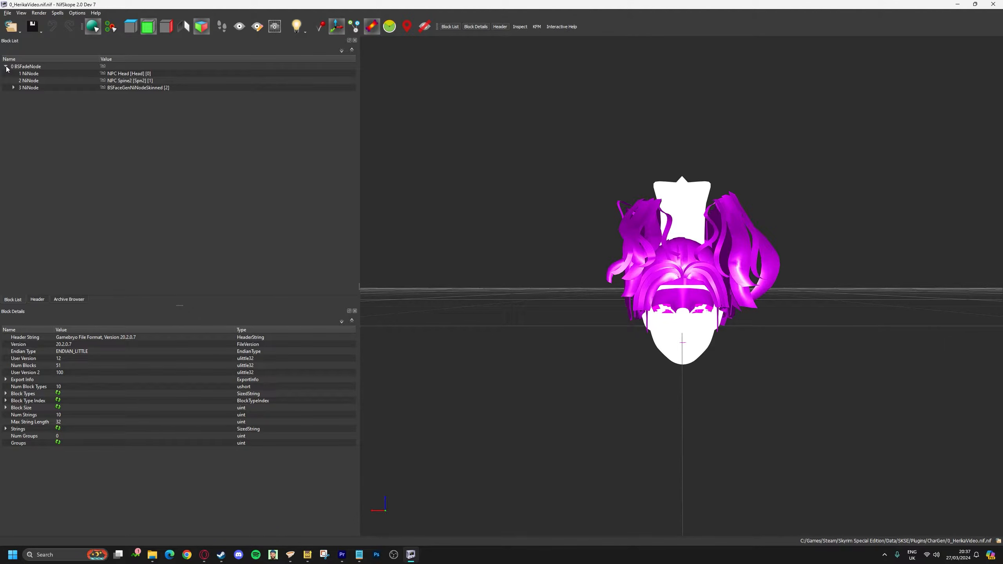
pyautogui.click(14, 87)
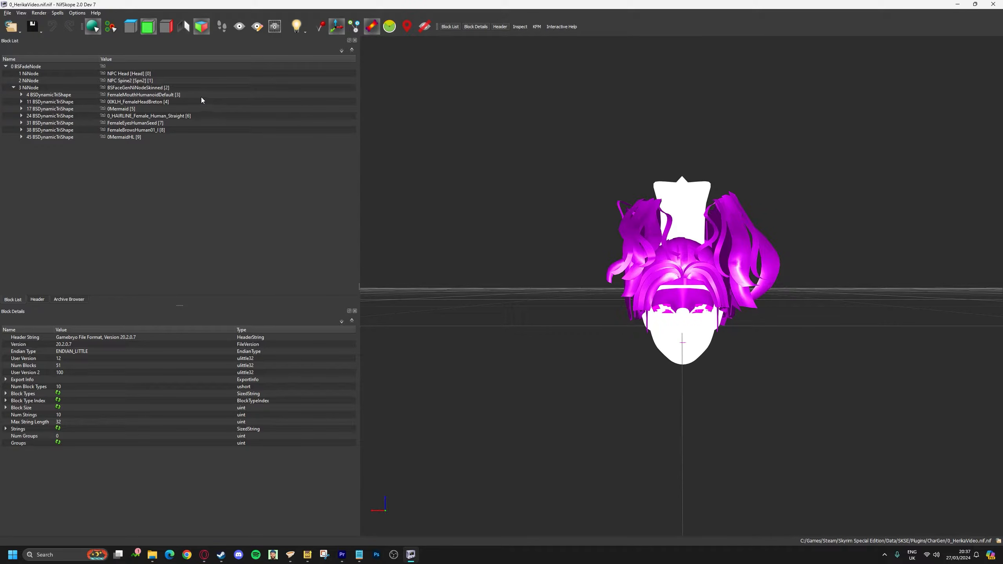
pyautogui.click(177, 94)
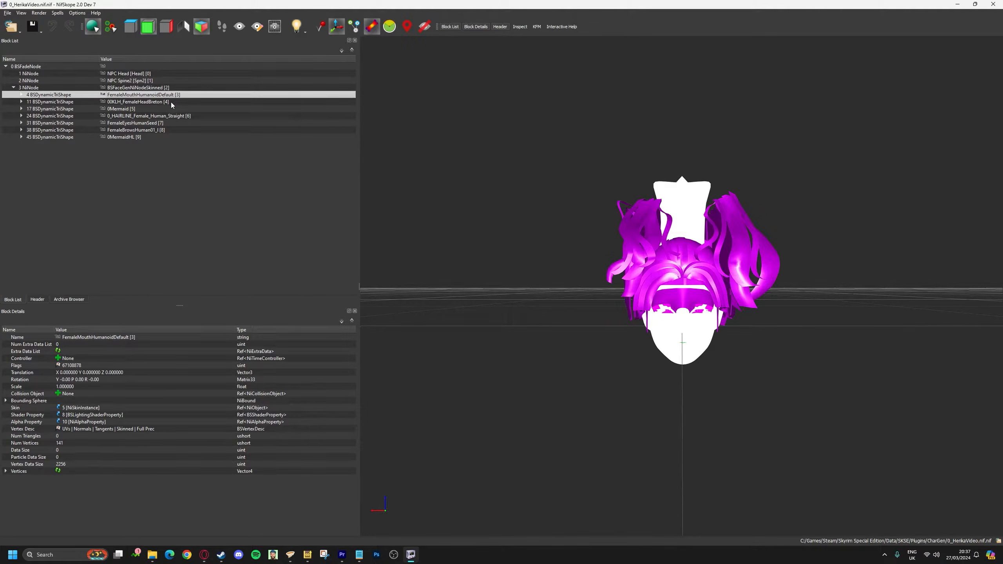
pyautogui.click(170, 102)
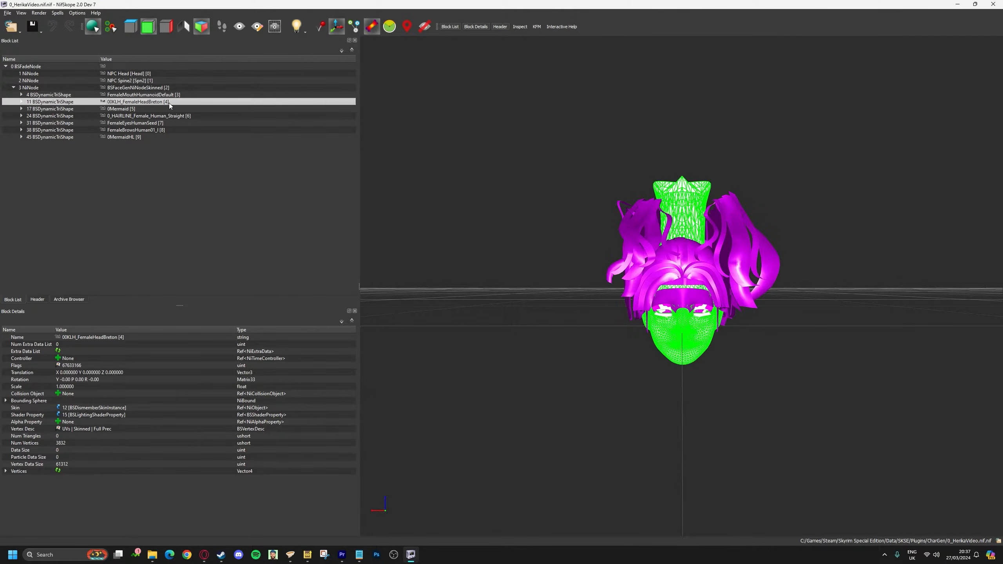
pyautogui.click(143, 117)
pyautogui.click(131, 110)
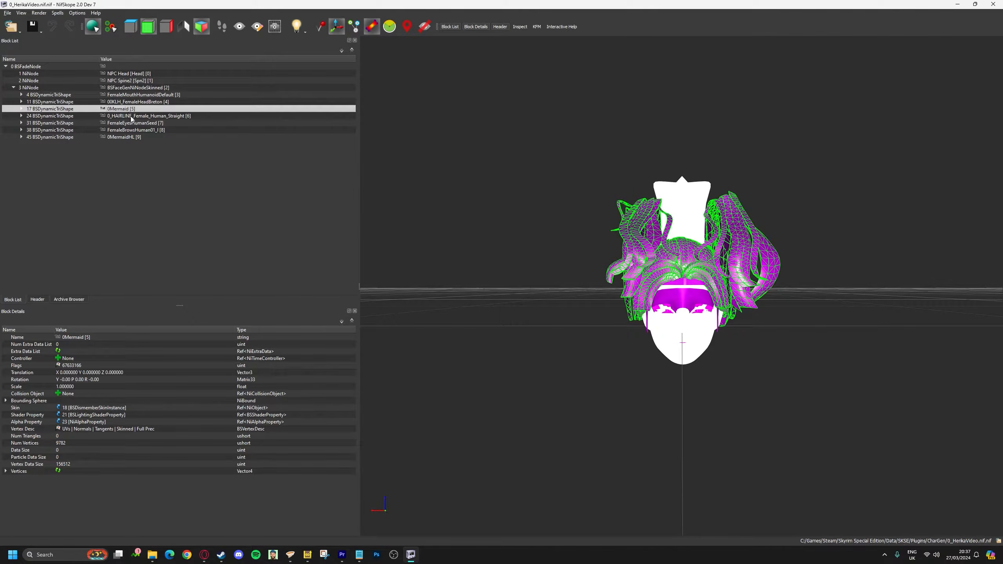
pyautogui.click(128, 138)
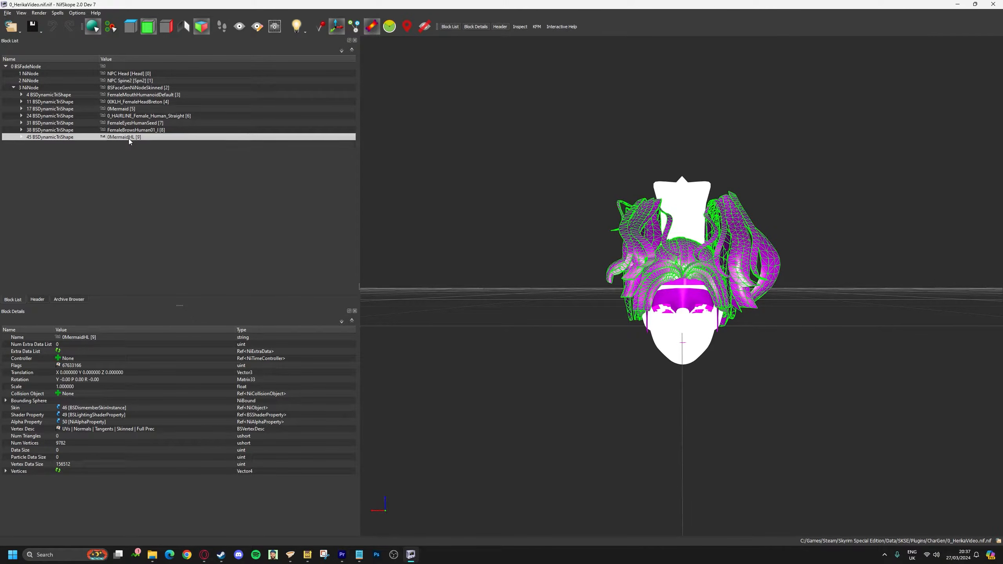
# Check which parts of the head the eyes, brows and hairline shapes cover, and review the mouth and head shapes again.
pyautogui.click(144, 123)
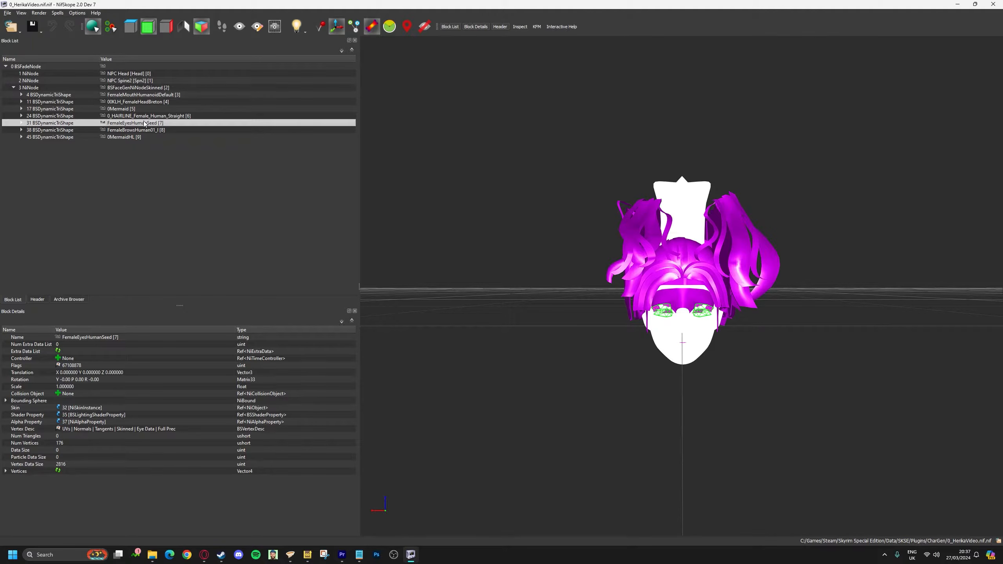
pyautogui.click(148, 131)
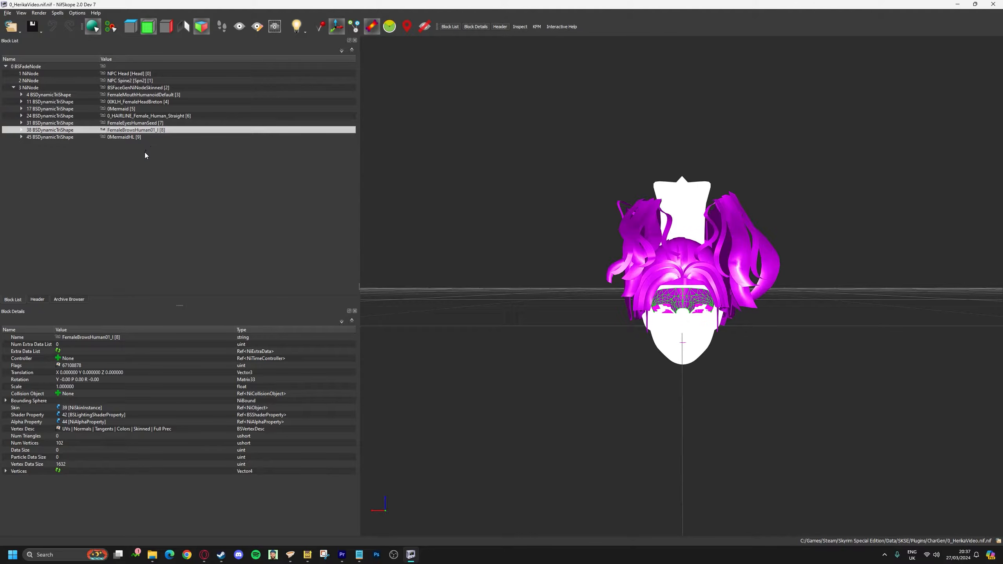
pyautogui.click(201, 116)
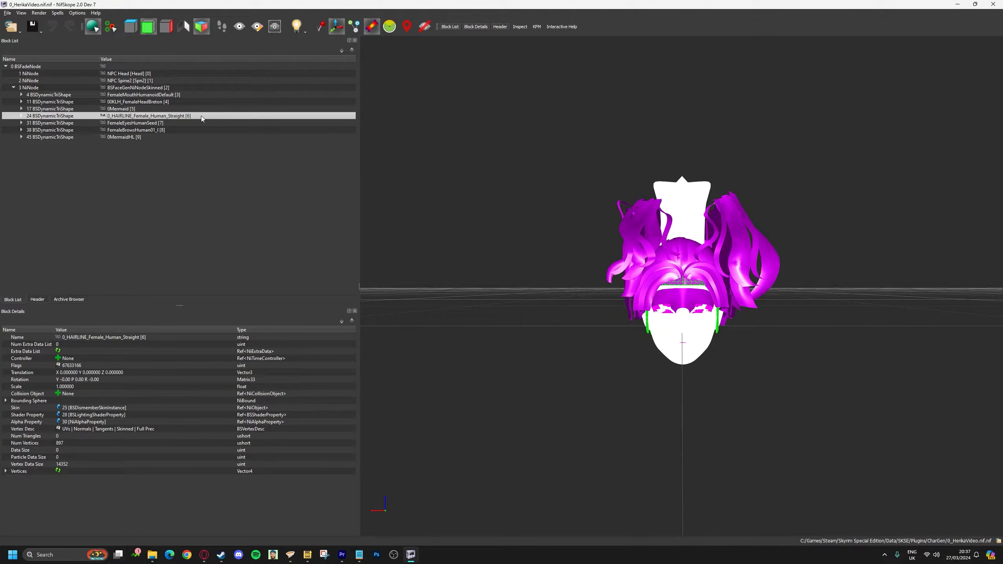
pyautogui.click(157, 95)
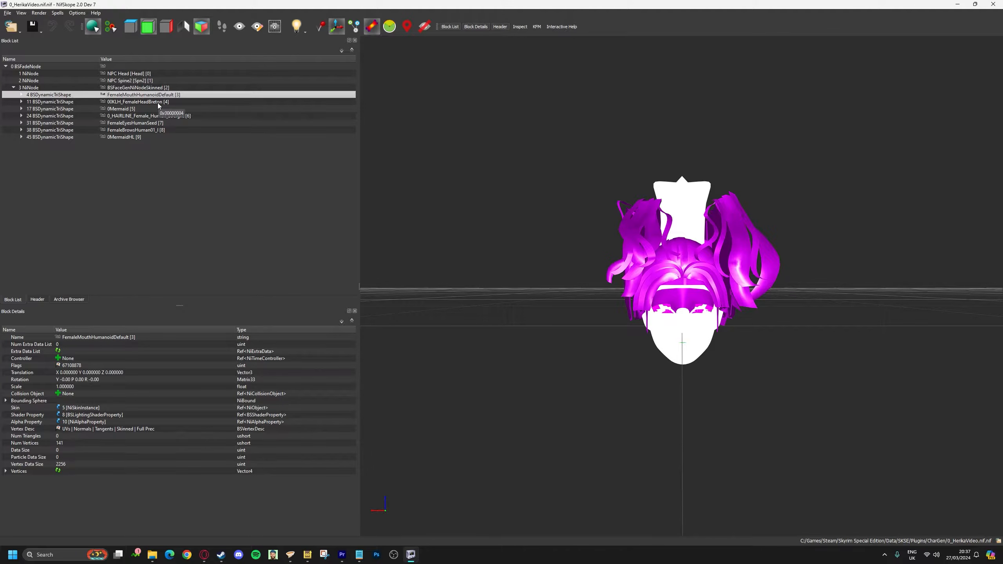
pyautogui.click(158, 104)
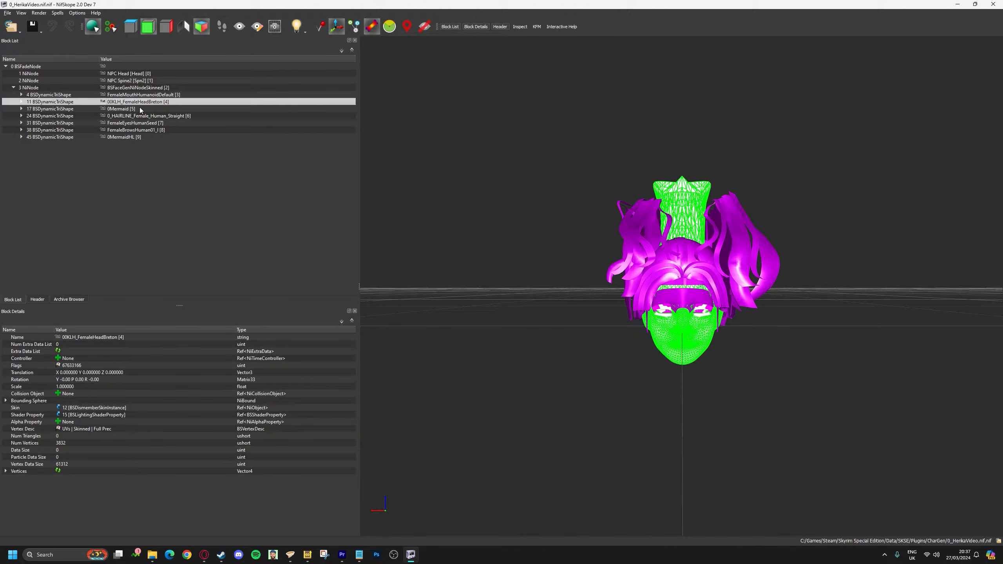
# Expand the 0Mermaid hair shape down to its BSShaderTextureSet and select the texture path textures\KS Hairdo's\mermaid.dds.
pyautogui.click(129, 109)
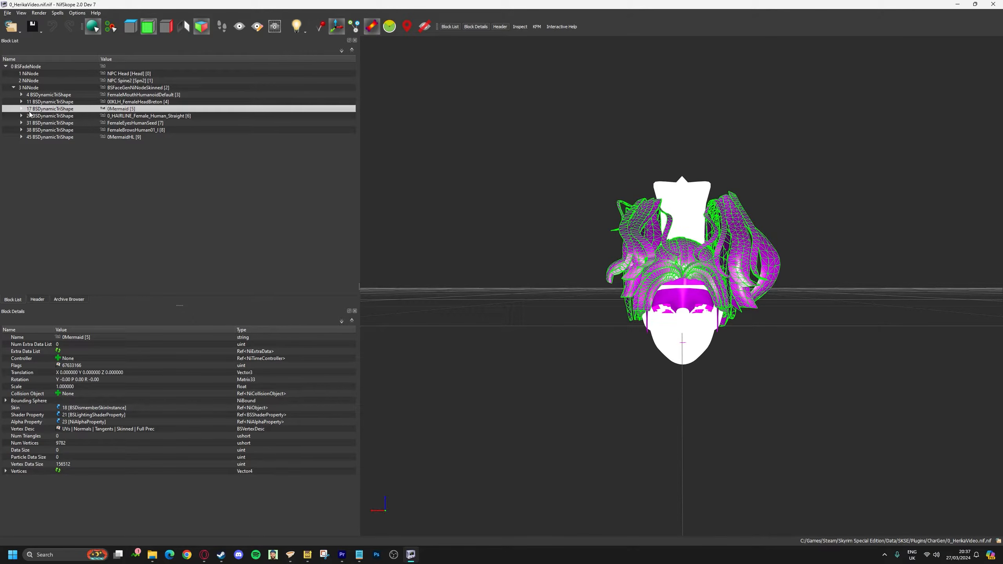
pyautogui.click(21, 110)
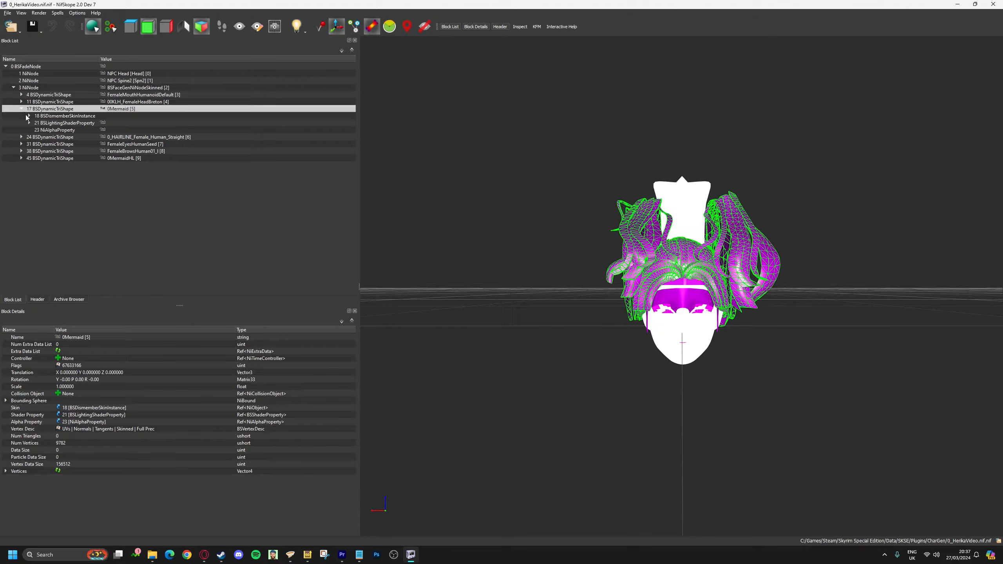
pyautogui.click(30, 123)
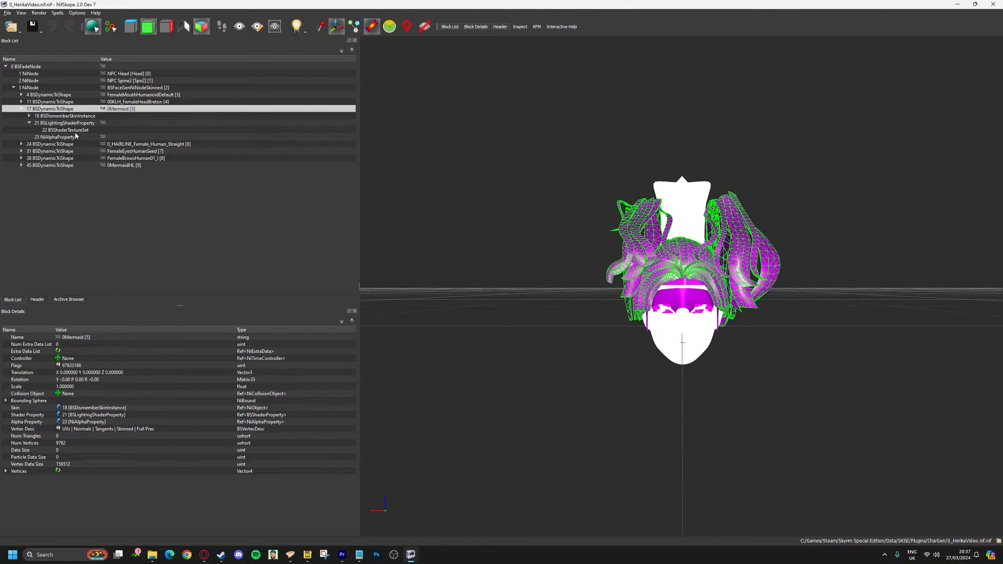
pyautogui.click(74, 131)
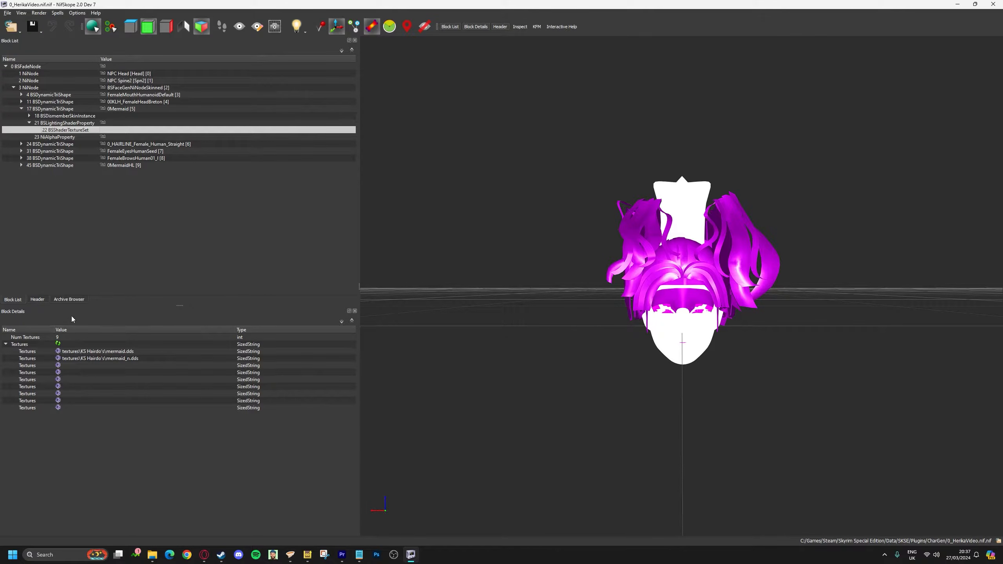
pyautogui.click(95, 351)
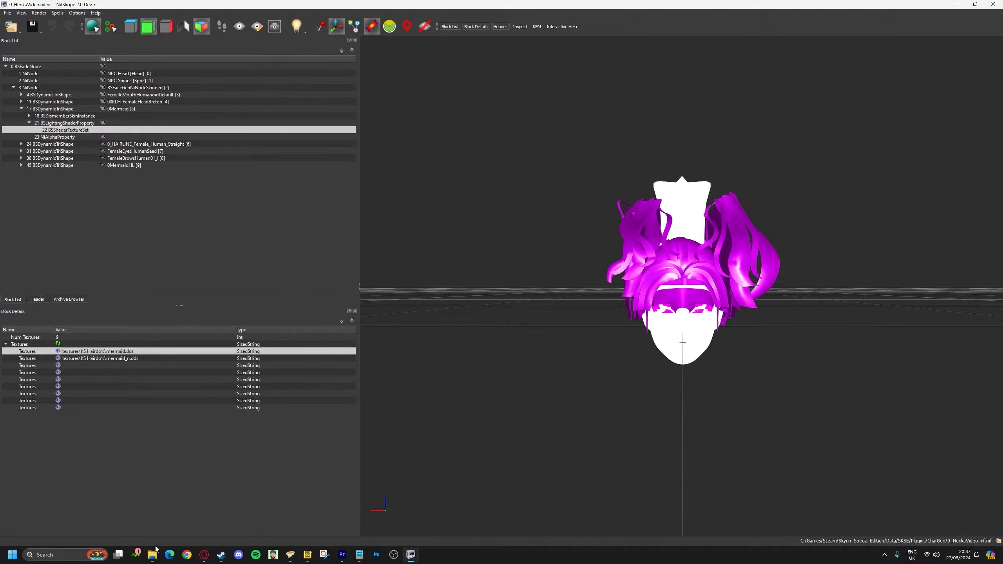
# Switch to File Explorer and browse the Skyrim Special Edition installation to the Data\textures\KS Hairdo's folder.
pyautogui.moveTo(155, 560)
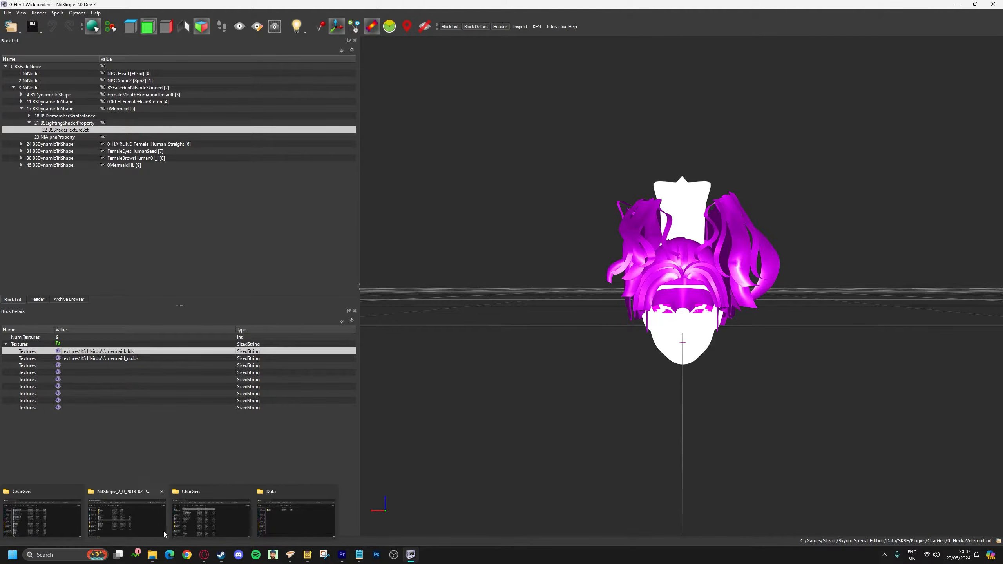
pyautogui.click(194, 519)
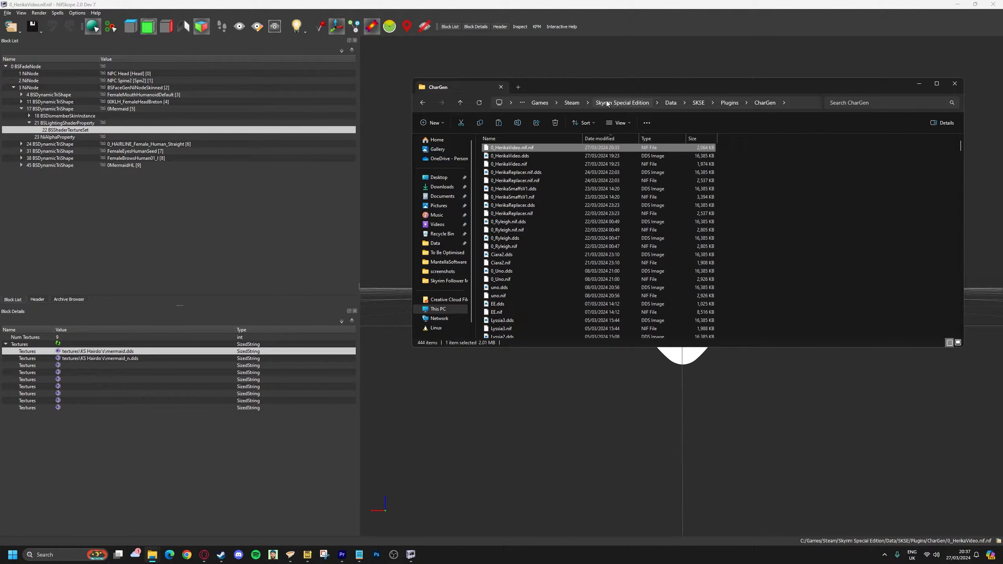
pyautogui.click(621, 102)
pyautogui.doubleClick(497, 167)
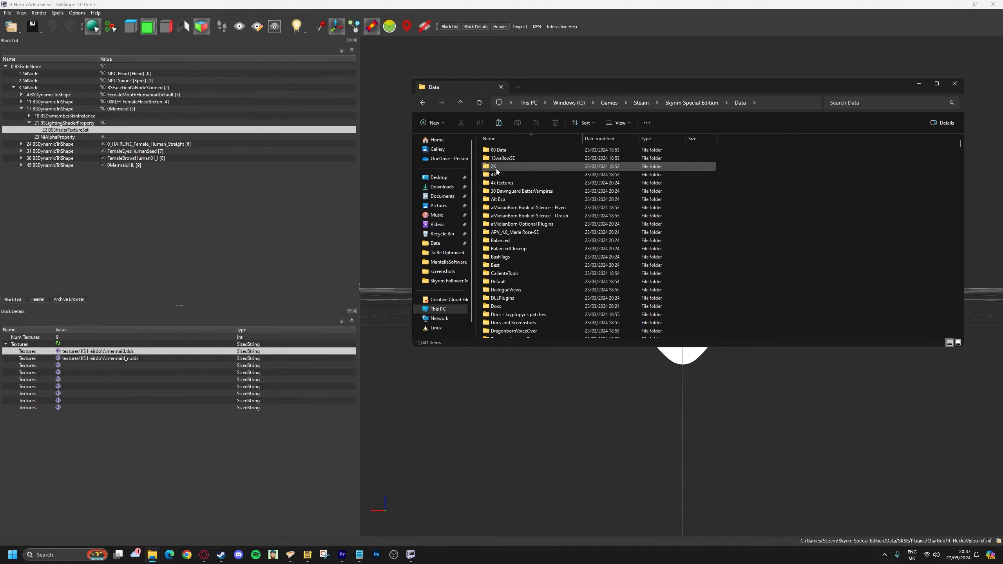
pyautogui.press('t')
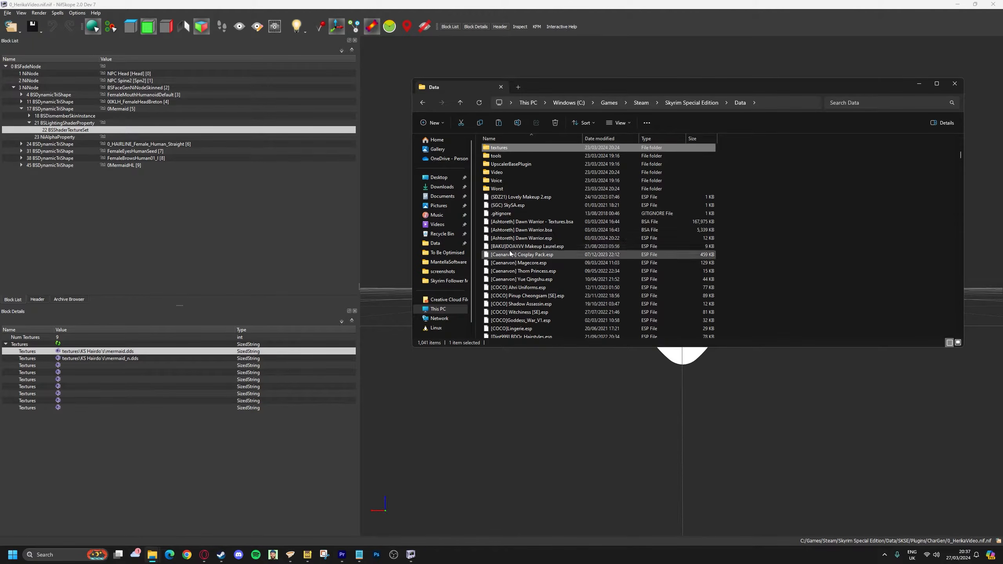
pyautogui.doubleClick(509, 151)
pyautogui.click(509, 192)
pyautogui.press('k')
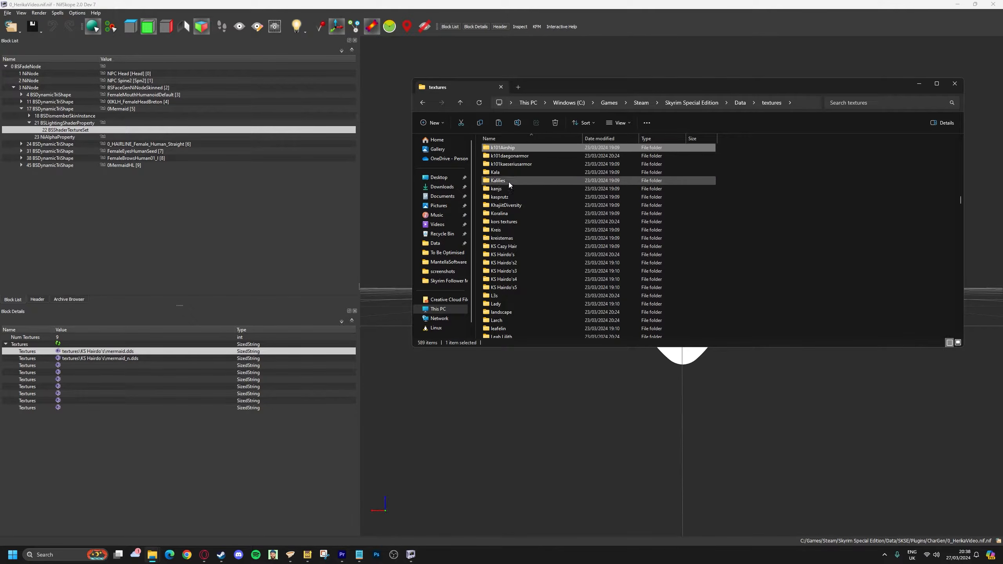
pyautogui.doubleClick(510, 255)
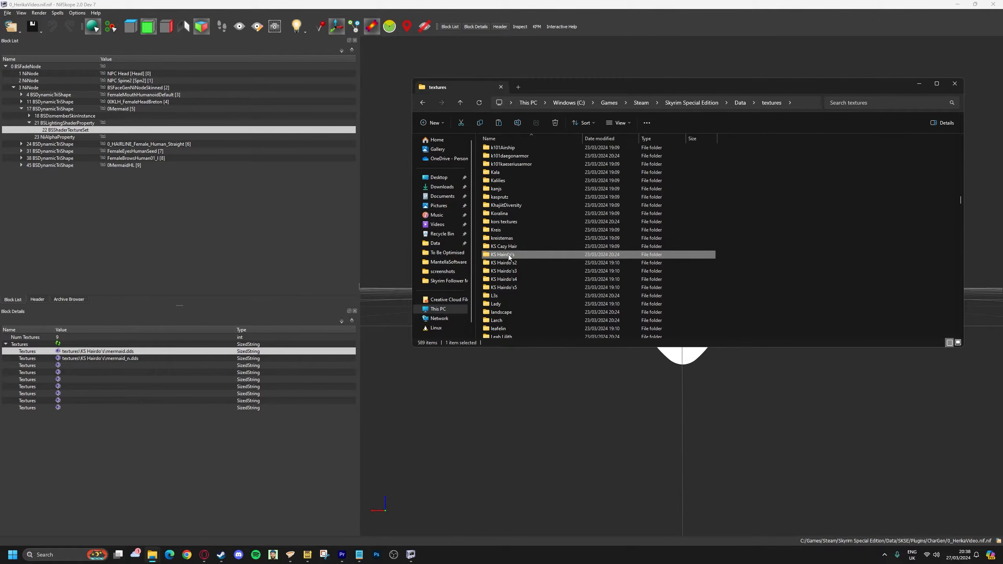
# Find Mermaid.dds and Mermaid_n.dds in the KS Hairdo's folder and copy both files.
pyautogui.write('mar')
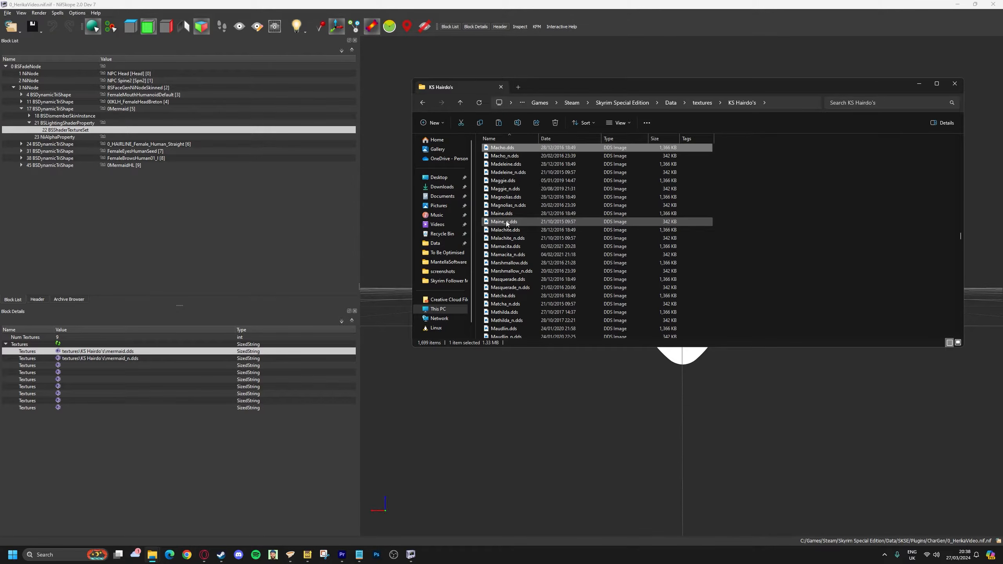
pyautogui.scroll(-8, 508, 225)
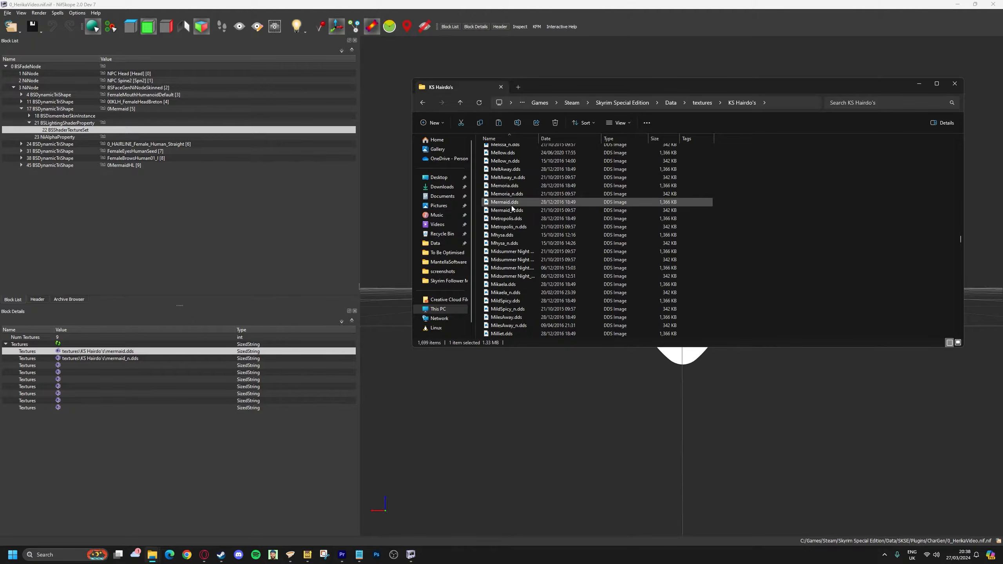
pyautogui.keyDown('ctrl'); pyautogui.click(513, 213); pyautogui.keyUp('ctrl')
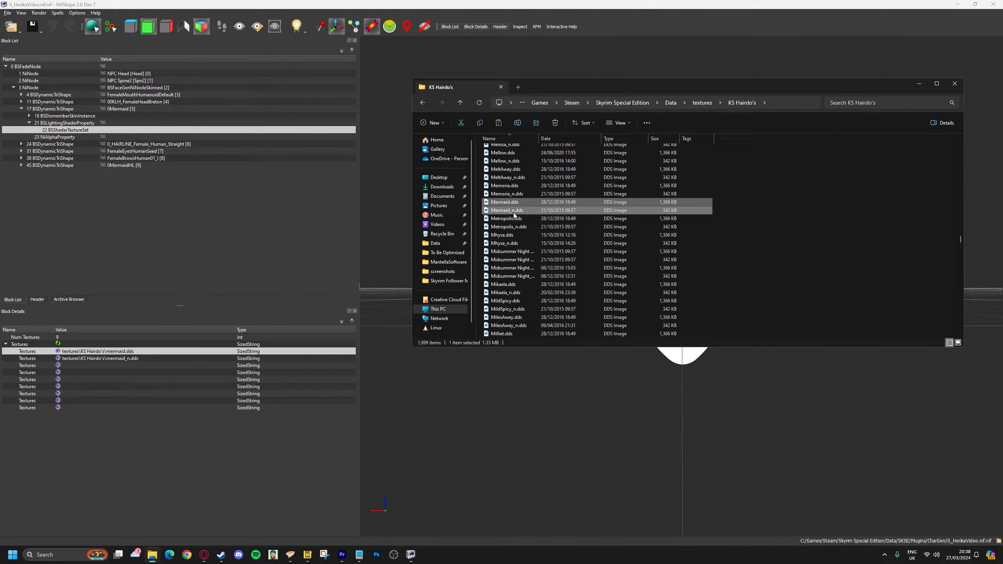
pyautogui.rightClick(514, 215)
pyautogui.click(538, 223)
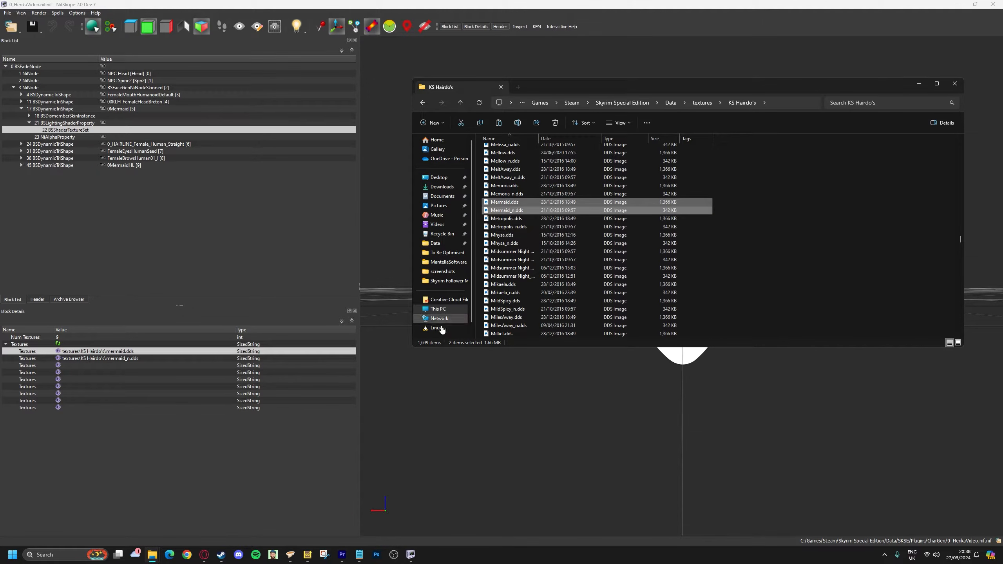
# Paste the two Mermaid textures into the replacer mod's Textures\actors\Character\Smaffs Herika Replacer\Hair folder.
pyautogui.moveTo(153, 561)
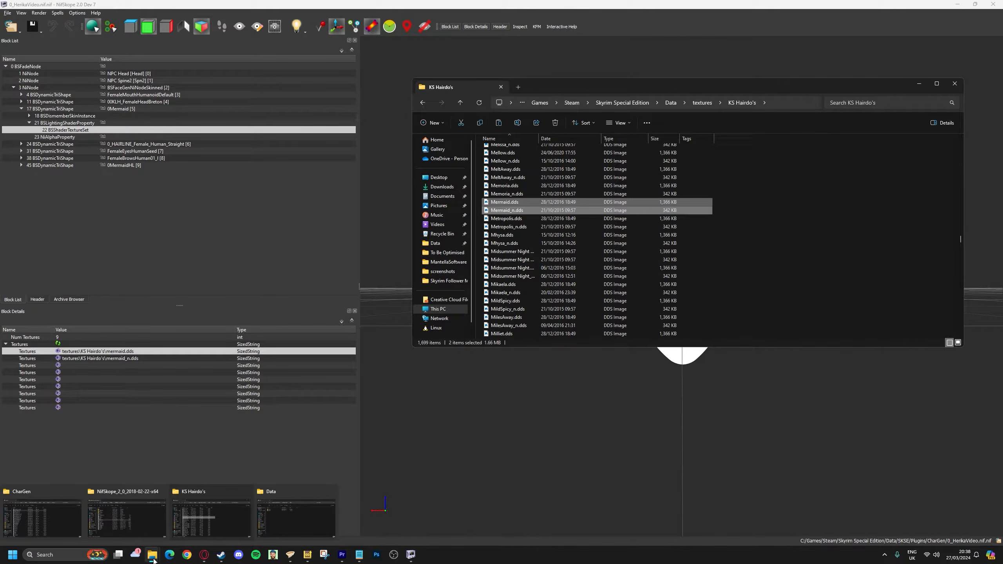
pyautogui.click(289, 514)
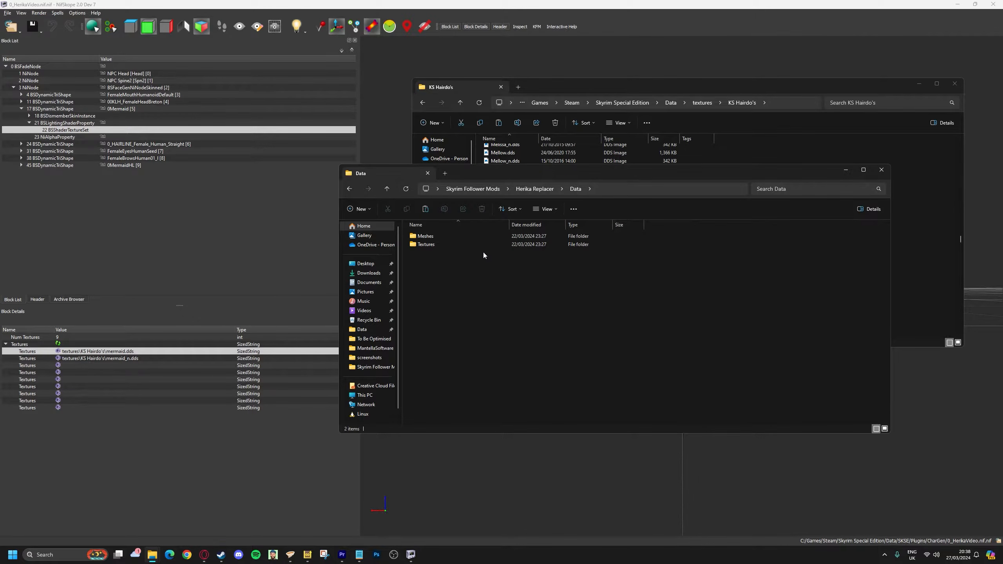
pyautogui.doubleClick(439, 242)
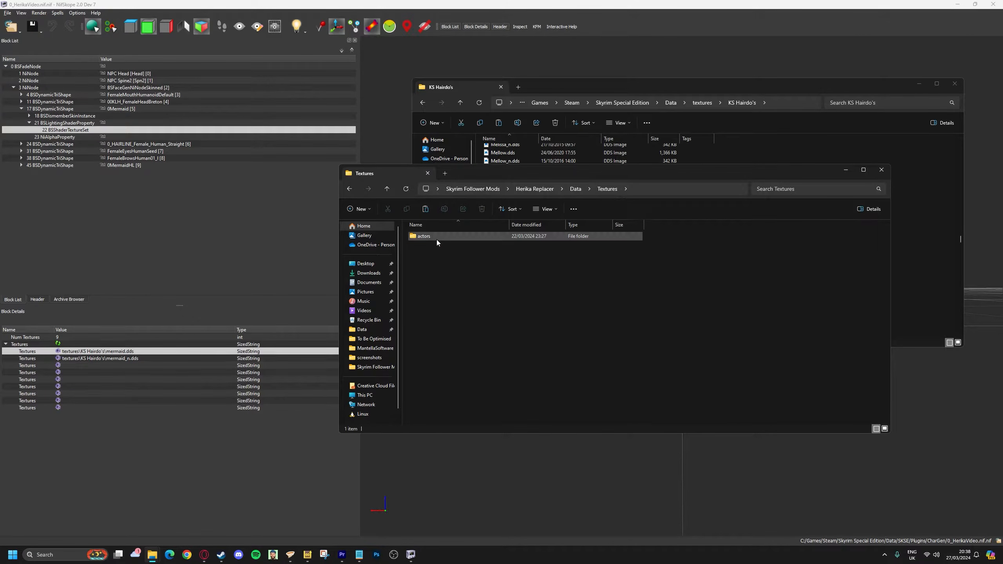
pyautogui.doubleClick(436, 237)
pyautogui.doubleClick(462, 239)
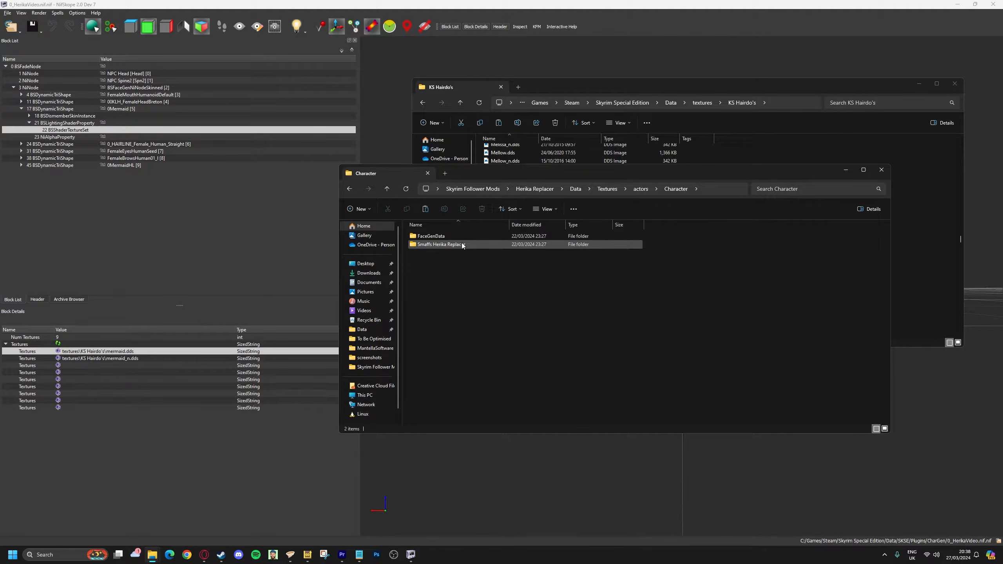
pyautogui.doubleClick(461, 240)
pyautogui.doubleClick(459, 239)
pyautogui.rightClick(459, 260)
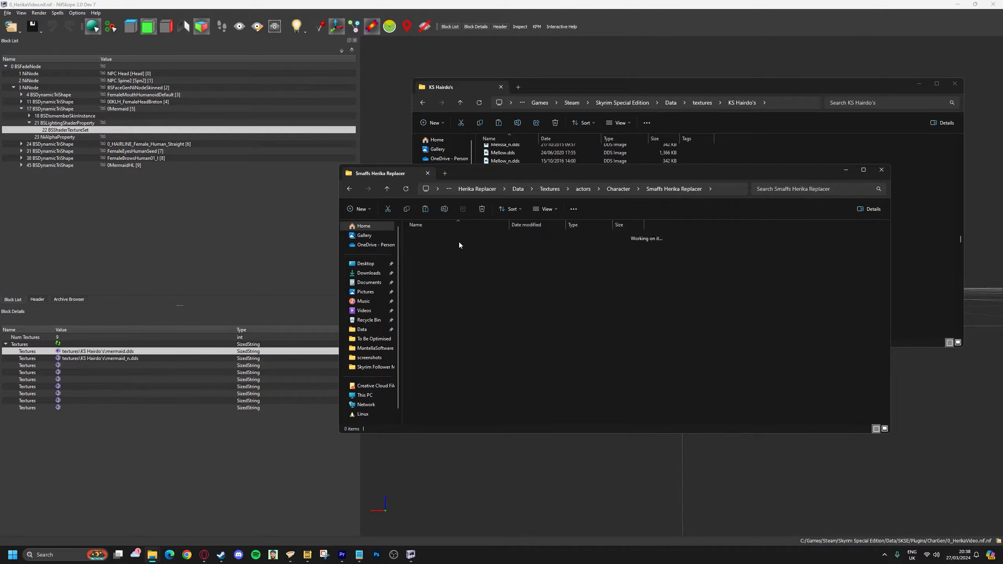
pyautogui.press('Escape')
pyautogui.hotkey('ctrl', 'v')
pyautogui.click(466, 268)
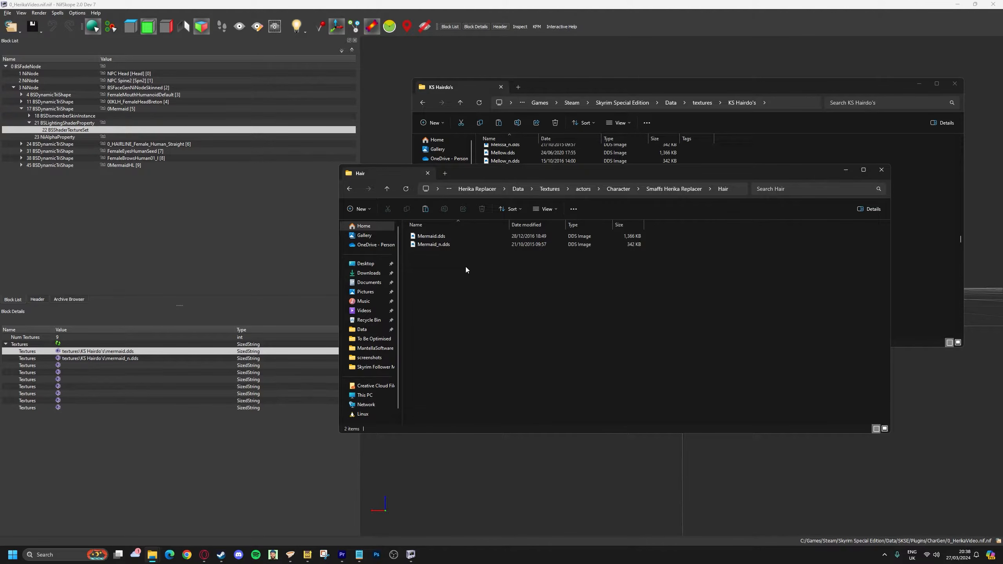
# Switch to NifSkope and expand the 0MermaidHL shape to check the texture paths in its BSShaderTextureSet.
pyautogui.click(120, 165)
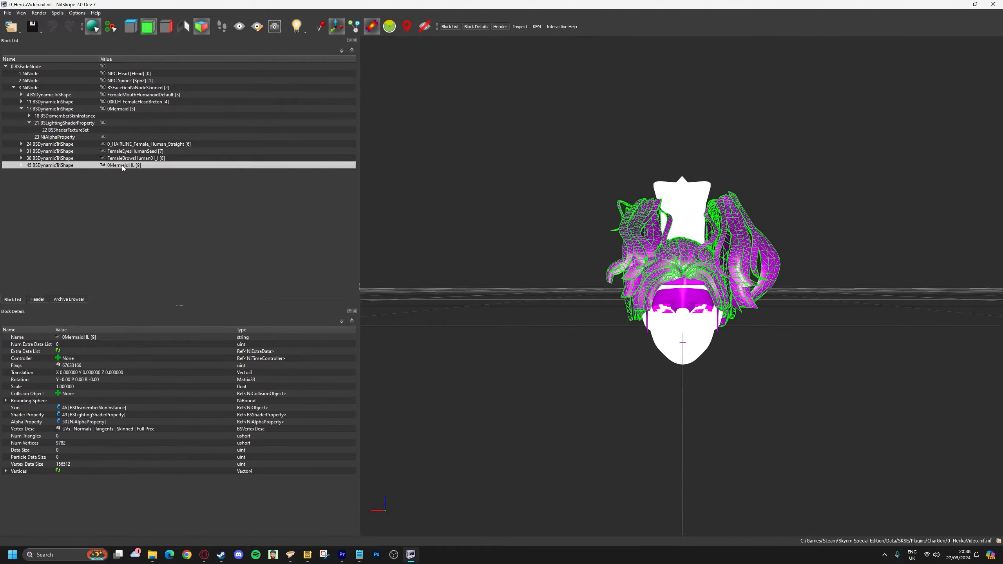
pyautogui.click(22, 165)
pyautogui.click(29, 179)
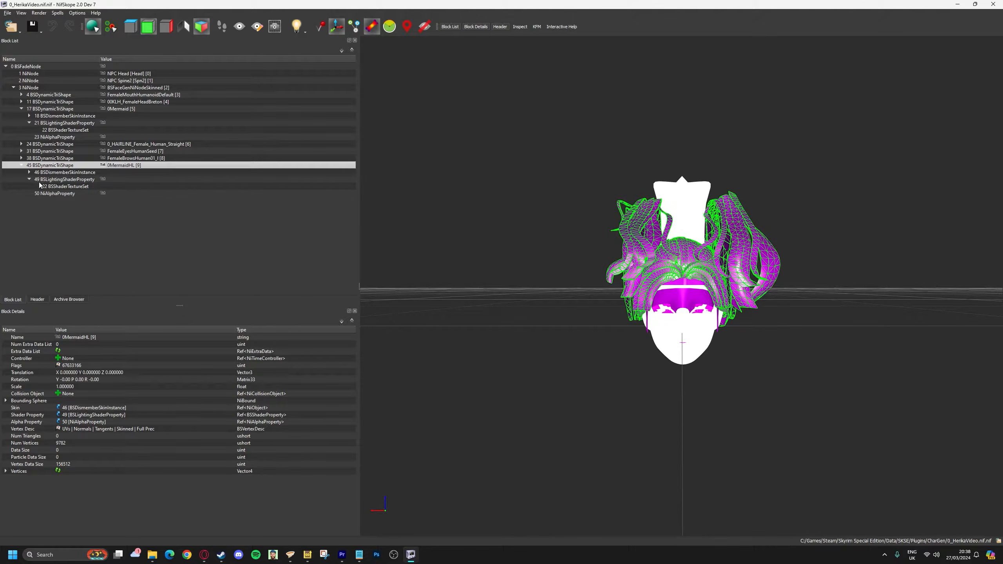
pyautogui.click(57, 187)
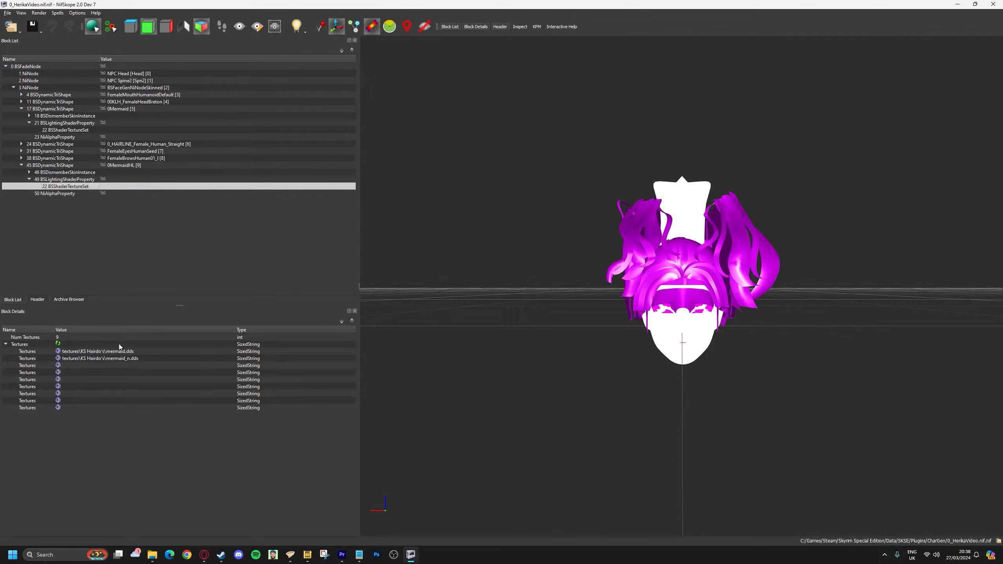
# Expand the 0_HAIRLINE_Female_Human_Straight shape and check the texture paths in its BSShaderTextureSet.
pyautogui.click(155, 145)
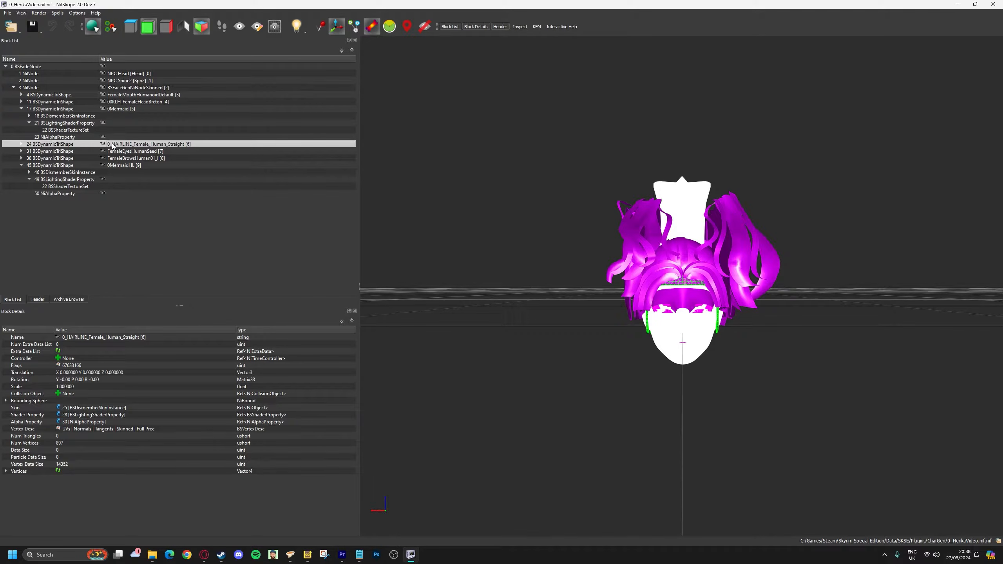
pyautogui.click(22, 144)
pyautogui.click(29, 158)
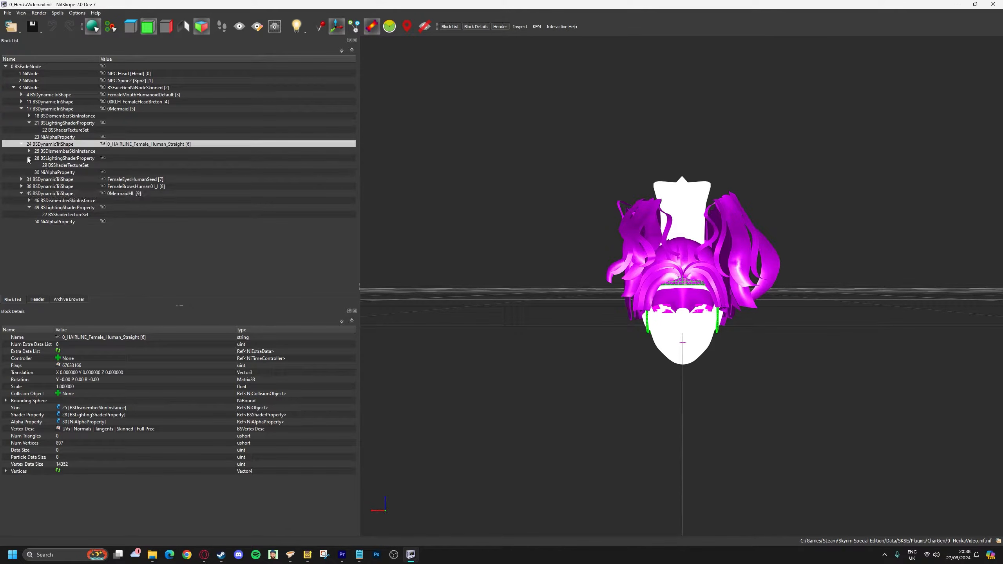
pyautogui.click(63, 165)
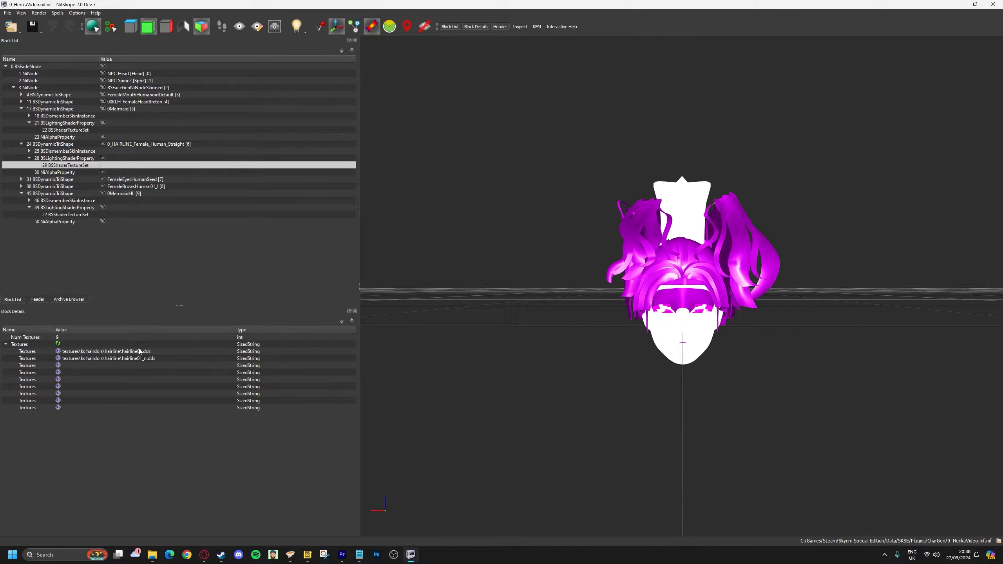
# Copy hairline01.dds and hairline01_n.dds from the hairline subfolder of KS Hairdo's, checking the names against the hairline shape's texture paths.
pyautogui.hotkey('alt', 'Tab')
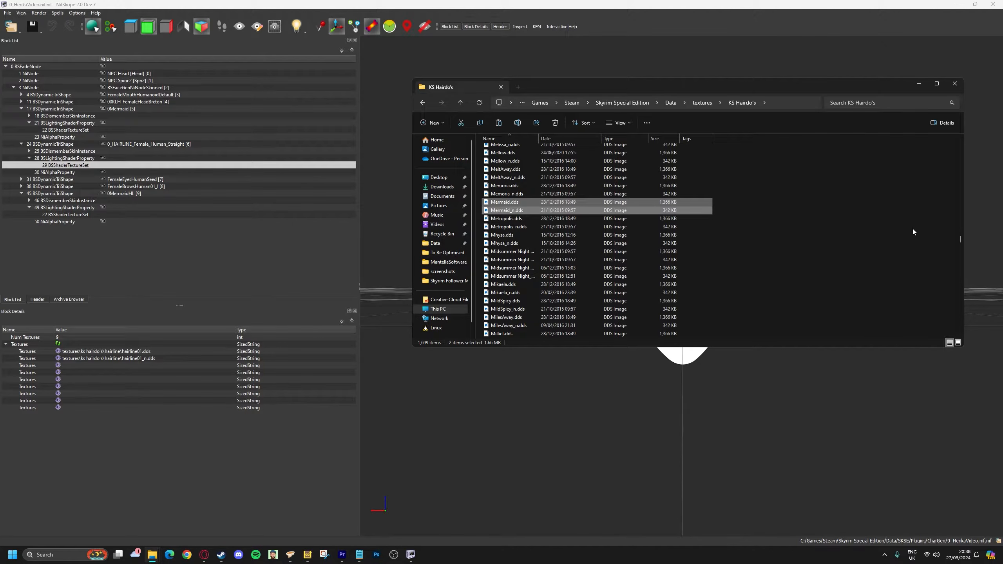
pyautogui.moveTo(960, 240); pyautogui.dragTo(969, 132)
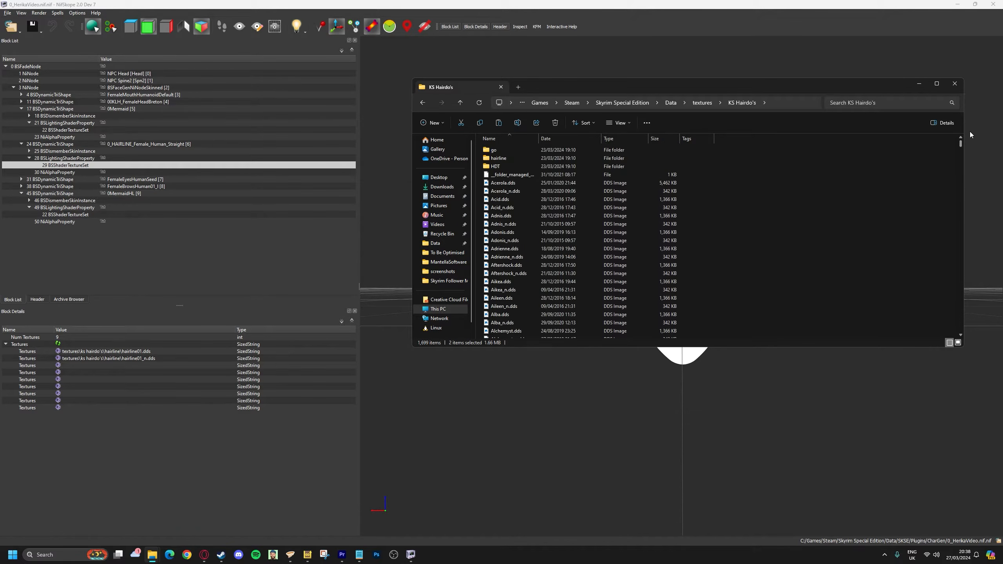
pyautogui.doubleClick(523, 158)
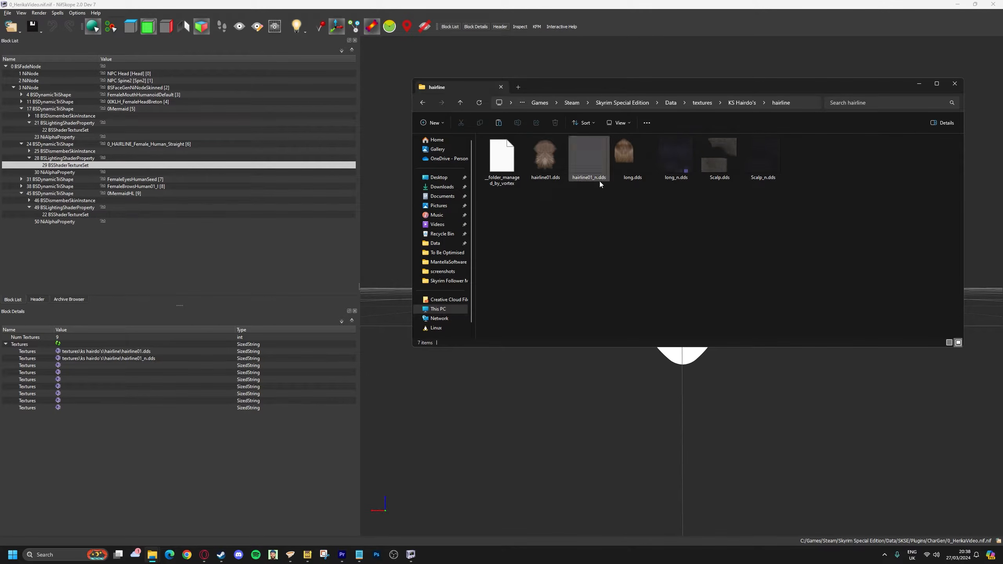
pyautogui.click(549, 166)
pyautogui.click(182, 354)
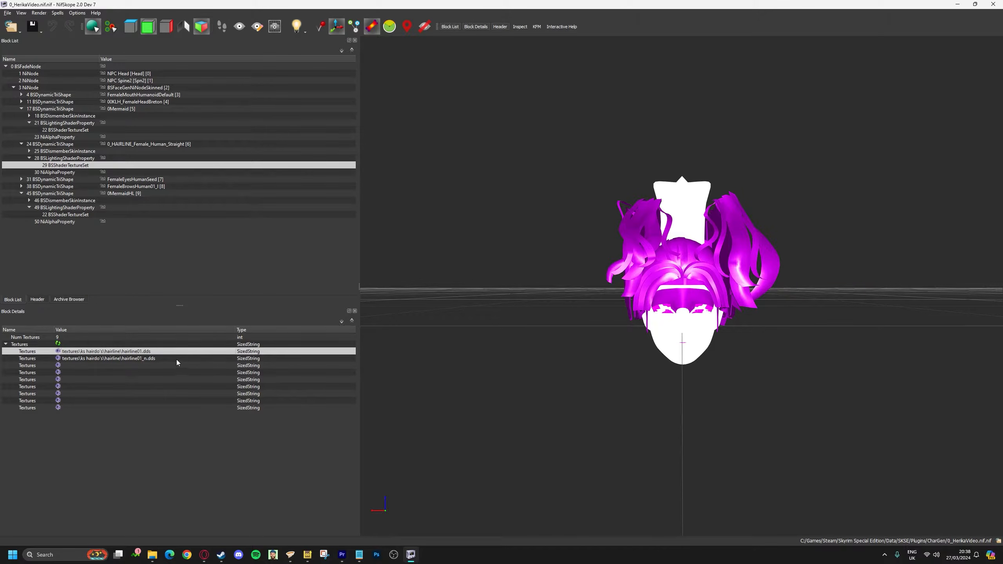
pyautogui.click(177, 359)
pyautogui.hotkey('alt', 'Tab')
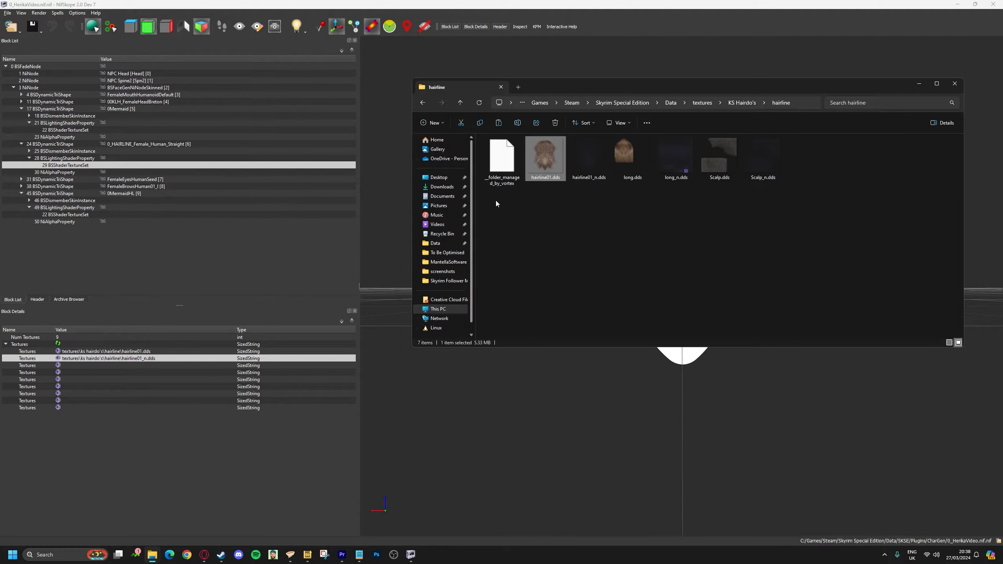
pyautogui.keyDown('ctrl'); pyautogui.click(589, 158); pyautogui.keyUp('ctrl')
pyautogui.rightClick(591, 169)
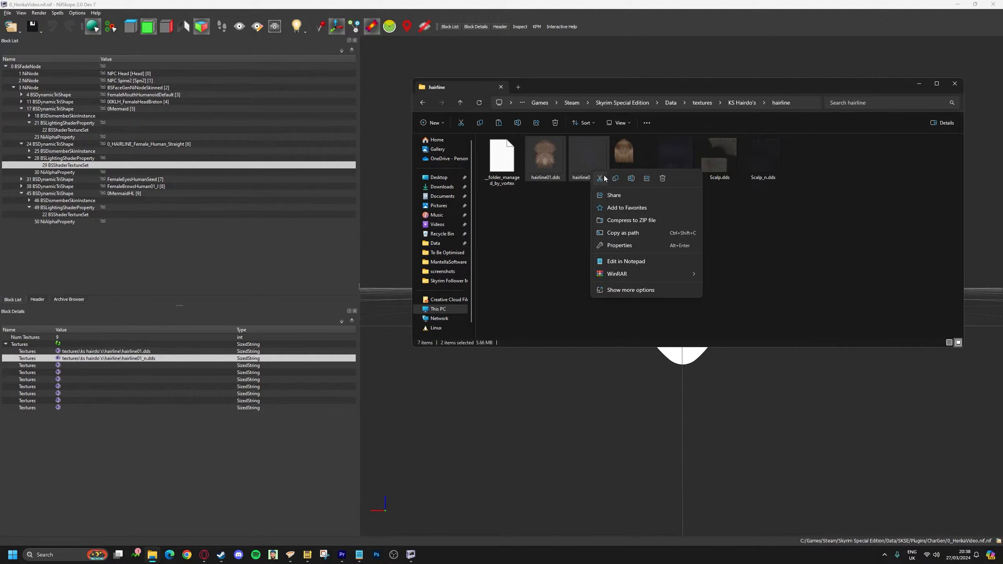
pyautogui.click(612, 181)
pyautogui.click(564, 279)
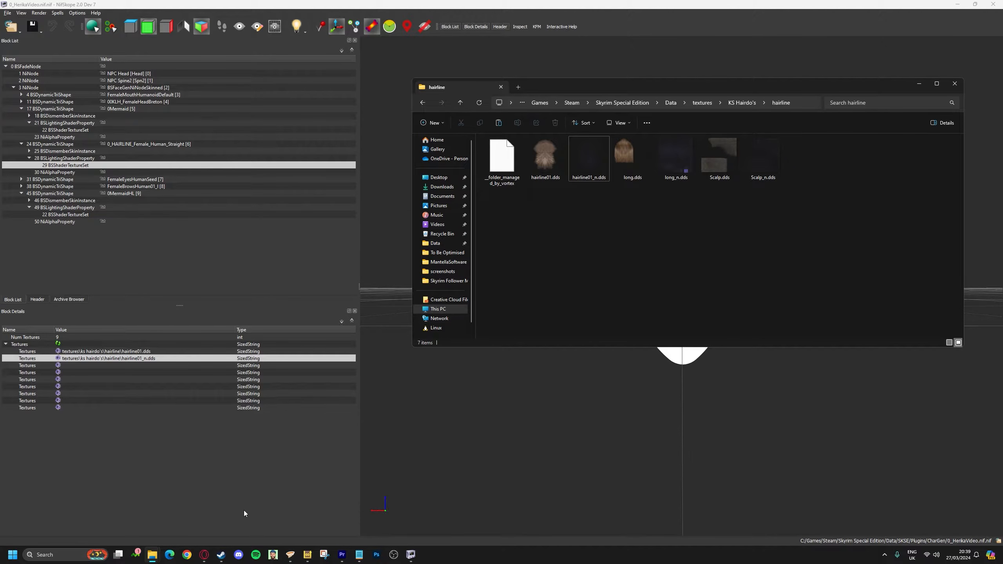
# Paste the two hairline01 textures into the replacer mod's Hair folder beside the Mermaid textures.
pyautogui.moveTo(151, 556)
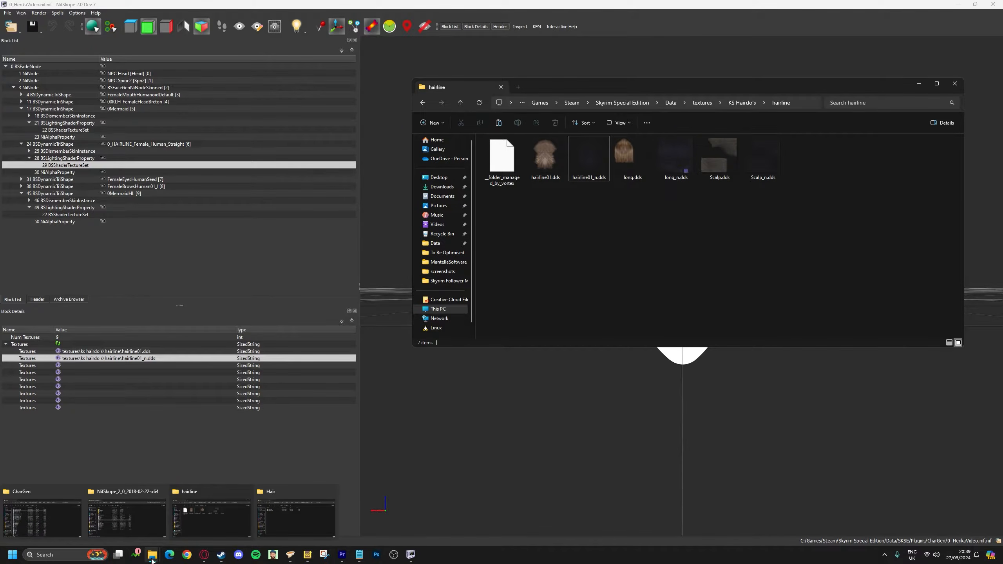
pyautogui.click(296, 516)
pyautogui.rightClick(576, 337)
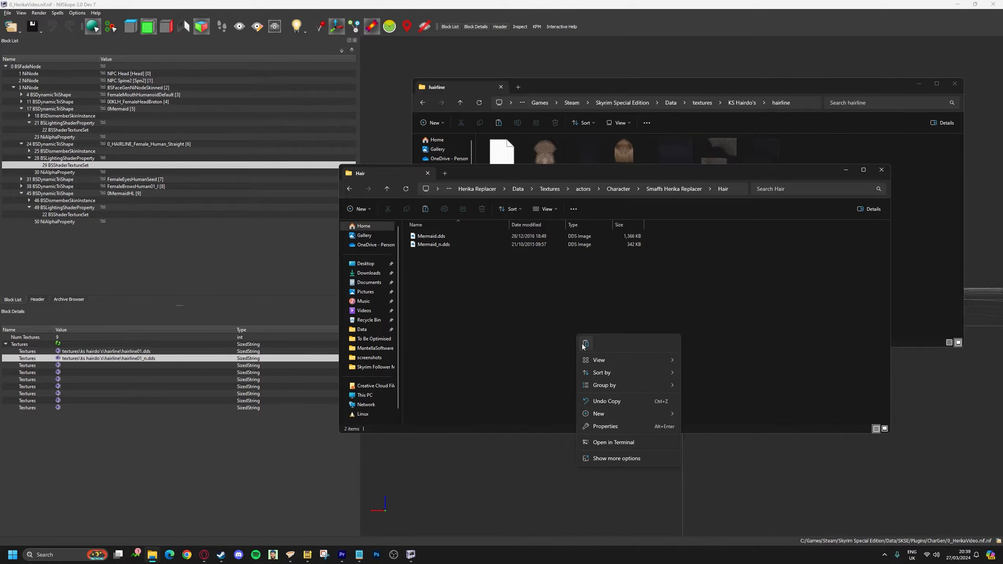
pyautogui.click(585, 344)
pyautogui.click(545, 331)
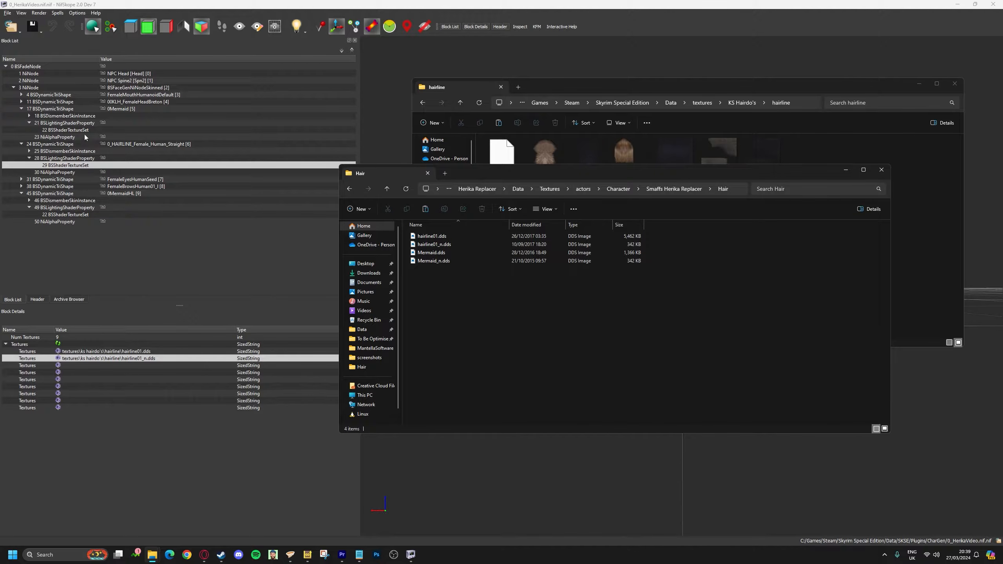
# Return to NifSkope, collapse the 0Mermaid, hairline and 0MermaidHL shapes, and select the FemaleEyesHumanSeed shape.
pyautogui.click(22, 110)
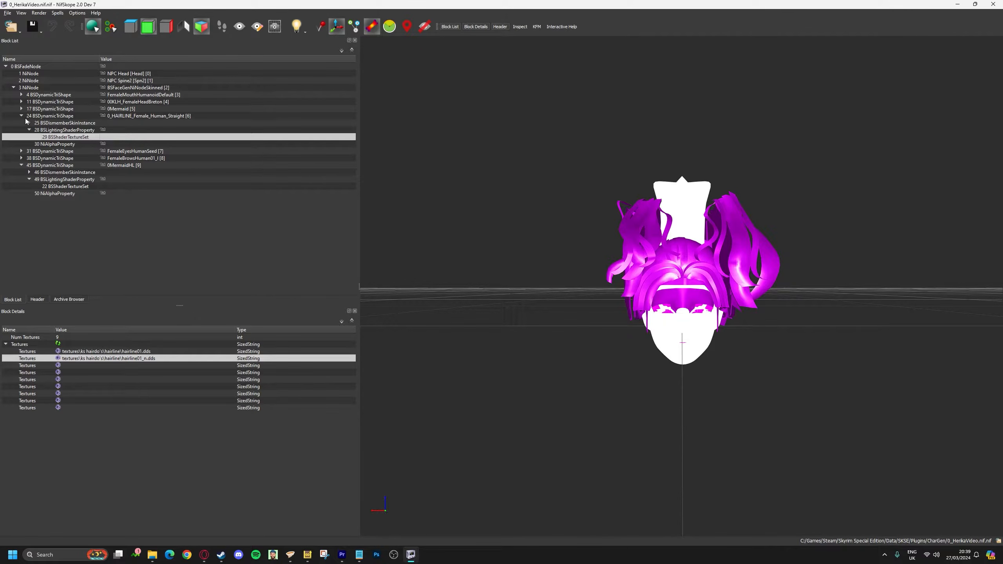
pyautogui.click(21, 116)
pyautogui.click(22, 136)
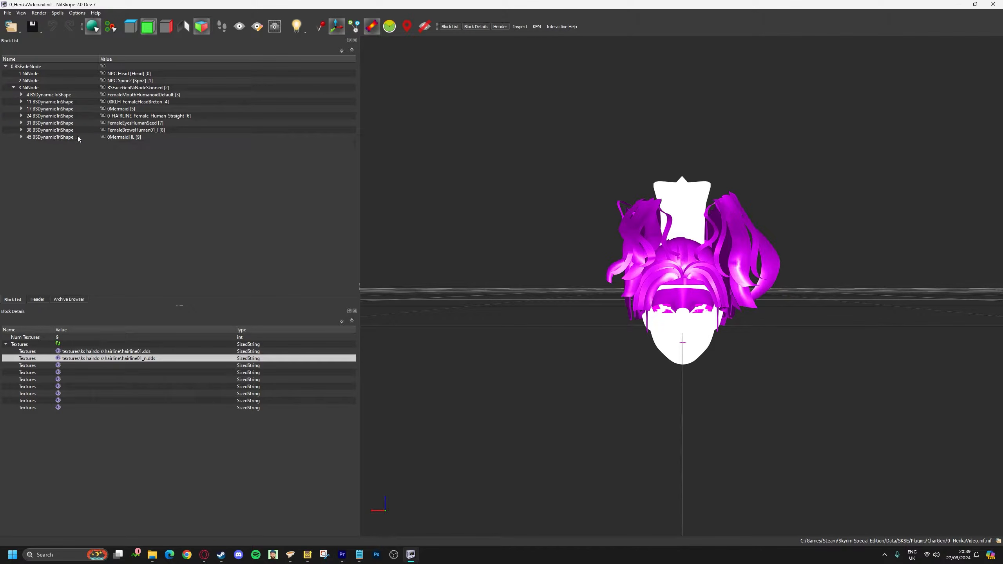
pyautogui.click(147, 125)
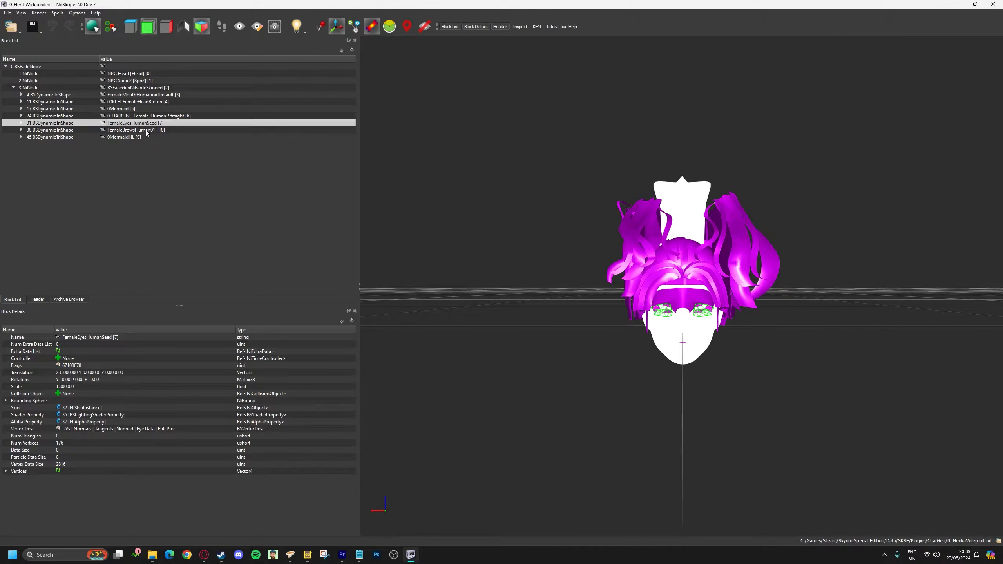
# Expand the FemaleEyesHumanSeed shape and check the eyeseed.dds path in its BSShaderTextureSet.
pyautogui.click(21, 123)
pyautogui.click(29, 136)
pyautogui.click(52, 144)
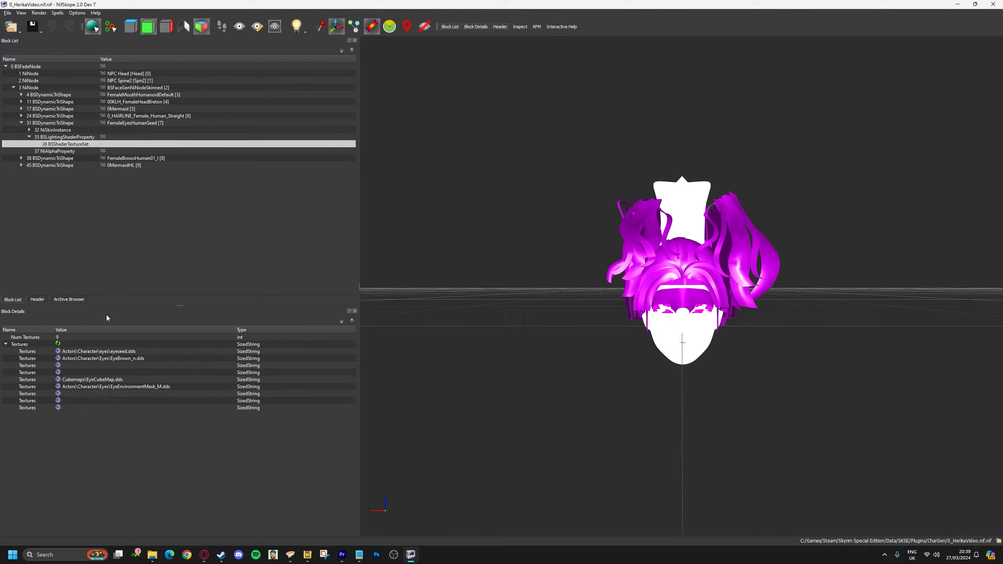
pyautogui.click(137, 350)
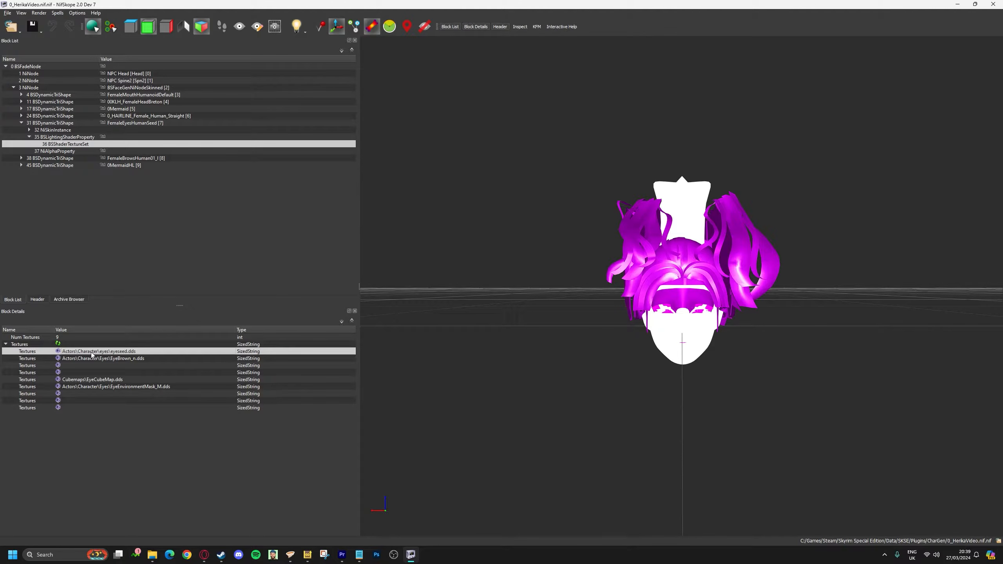
# Switch to File Explorer and open the replacer mod's Eyes folder.
pyautogui.hotkey('alt', 'Tab')
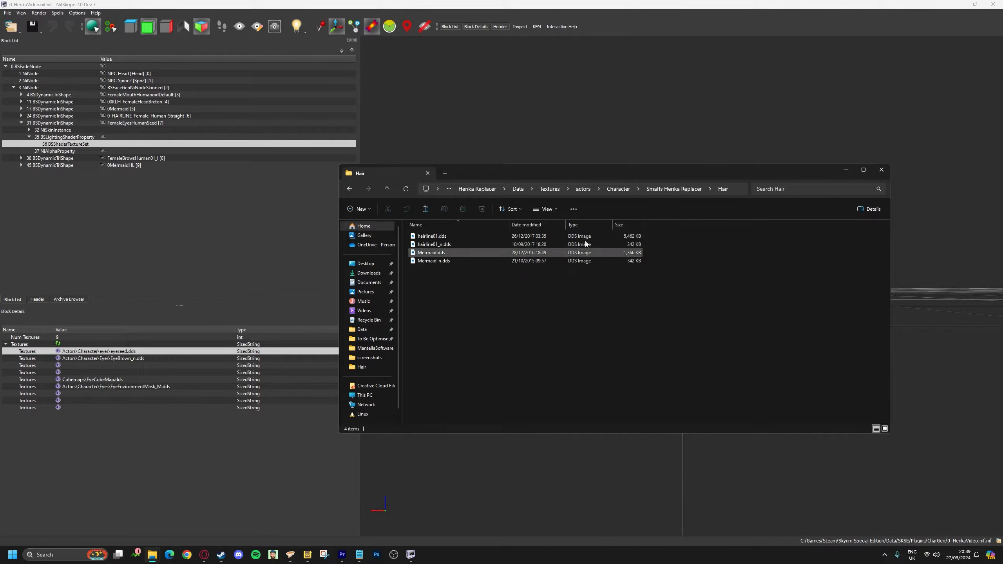
pyautogui.click(387, 188)
pyautogui.doubleClick(424, 236)
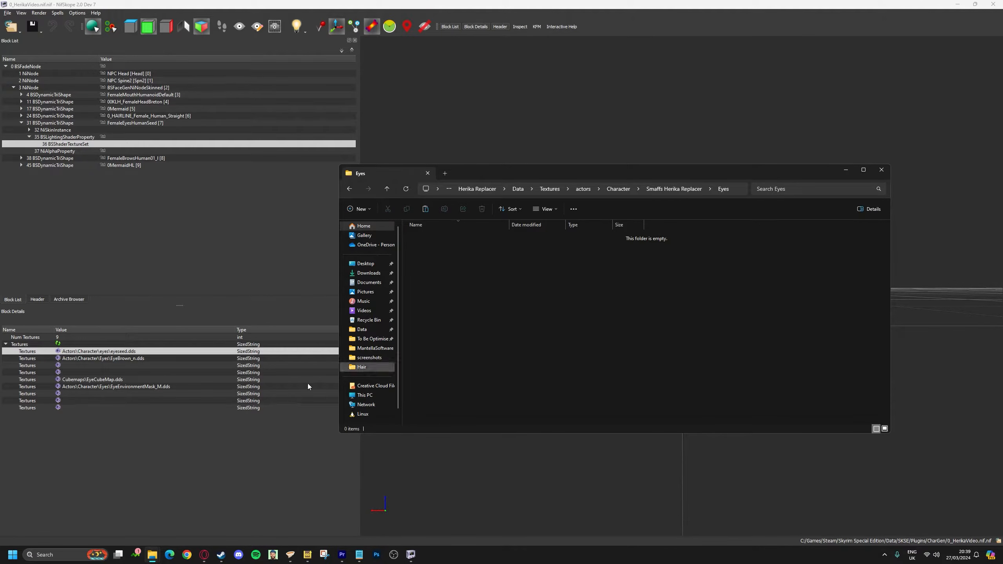
# In the hairline folder's window, browse to the game's textures\actors\character\eyes folder.
pyautogui.moveTo(154, 557)
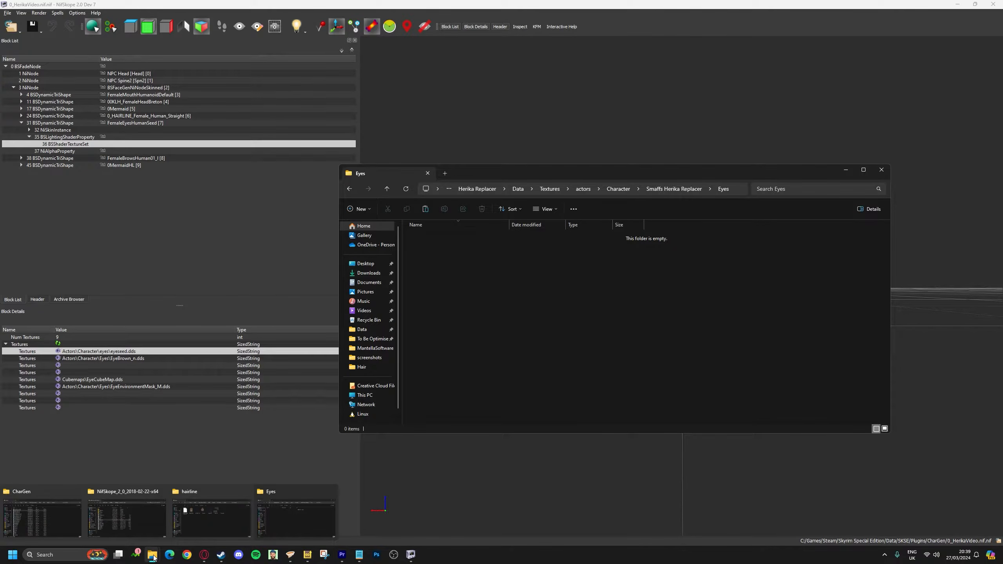
pyautogui.click(194, 532)
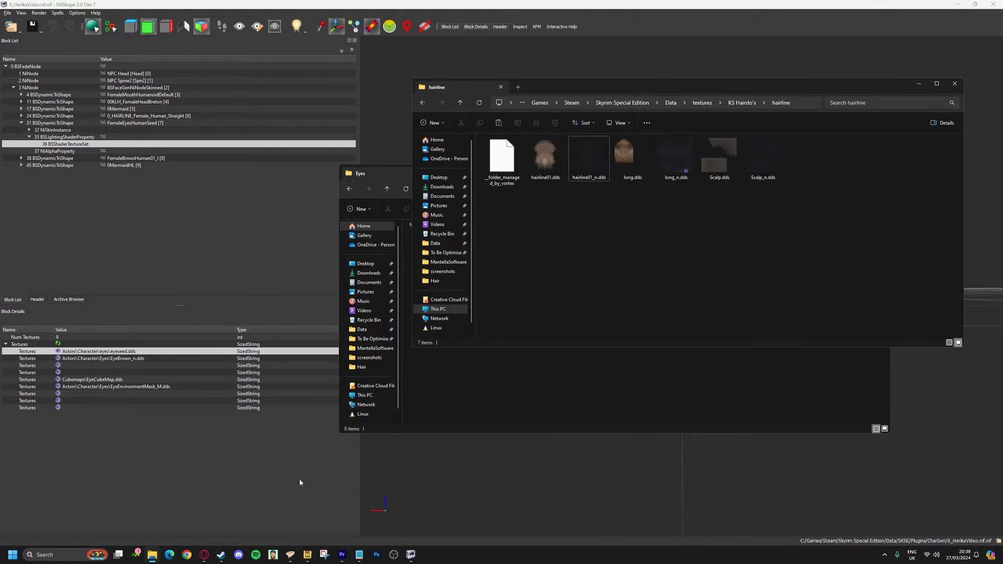
pyautogui.click(701, 102)
pyautogui.scroll(-5, 540, 186)
pyautogui.scroll(10, 538, 200)
pyautogui.moveTo(960, 177); pyautogui.dragTo(967, 131)
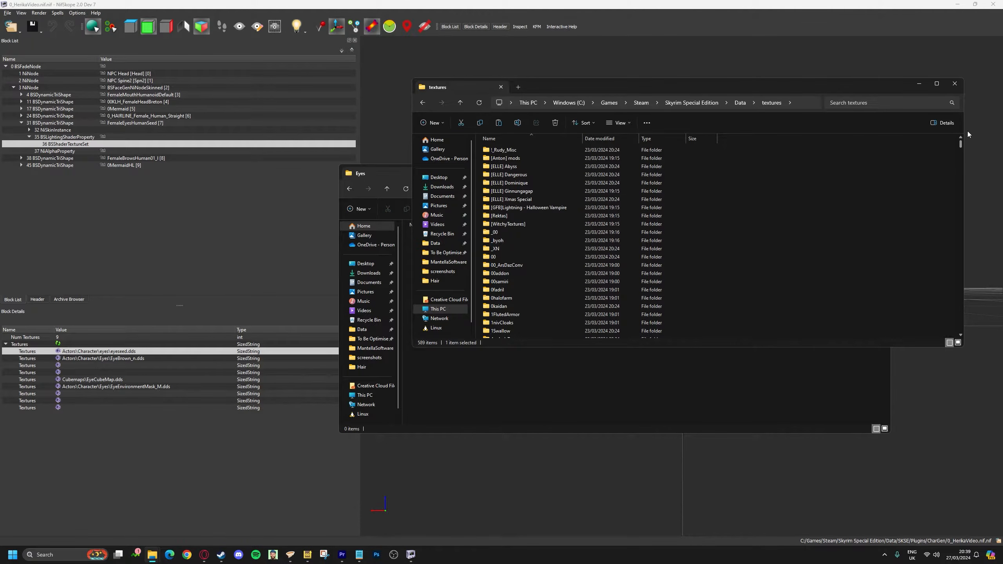
pyautogui.doubleClick(511, 176)
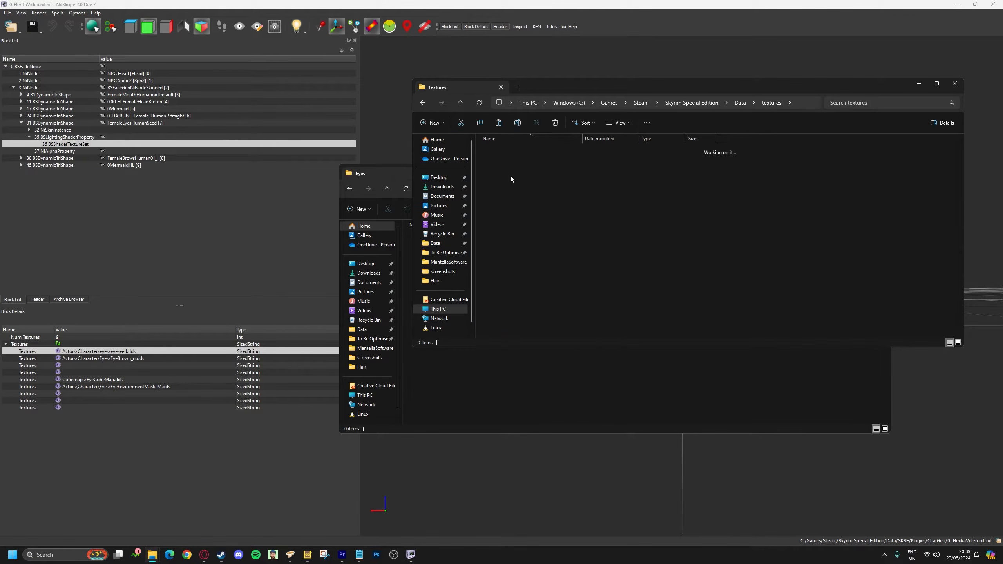
pyautogui.doubleClick(525, 165)
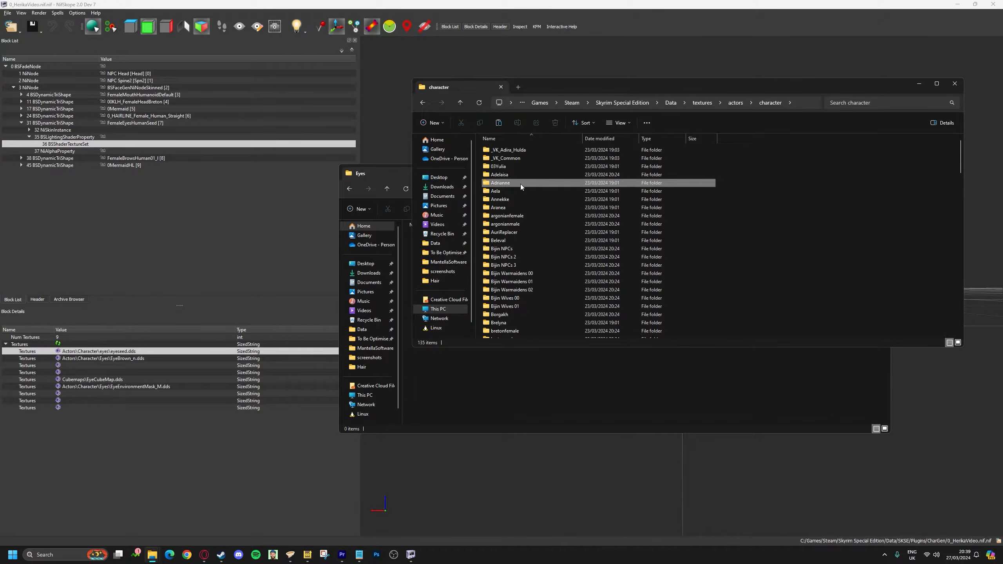
pyautogui.press('e')
pyautogui.doubleClick(522, 172)
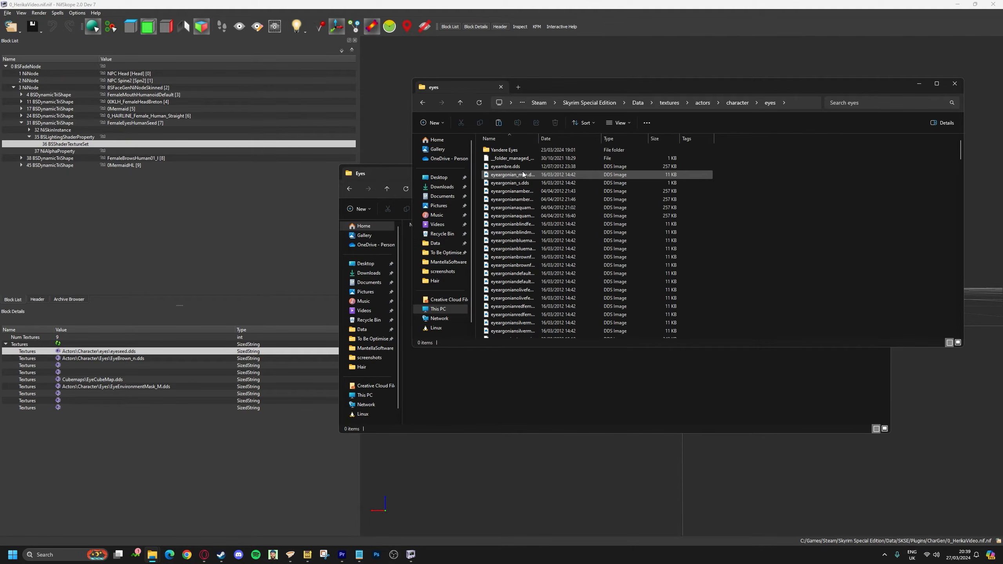
# Search the game's eyes folder for "eyeseed" and copy eyeseed.dds into the replacer mod's Eyes folder.
pyautogui.click(863, 103)
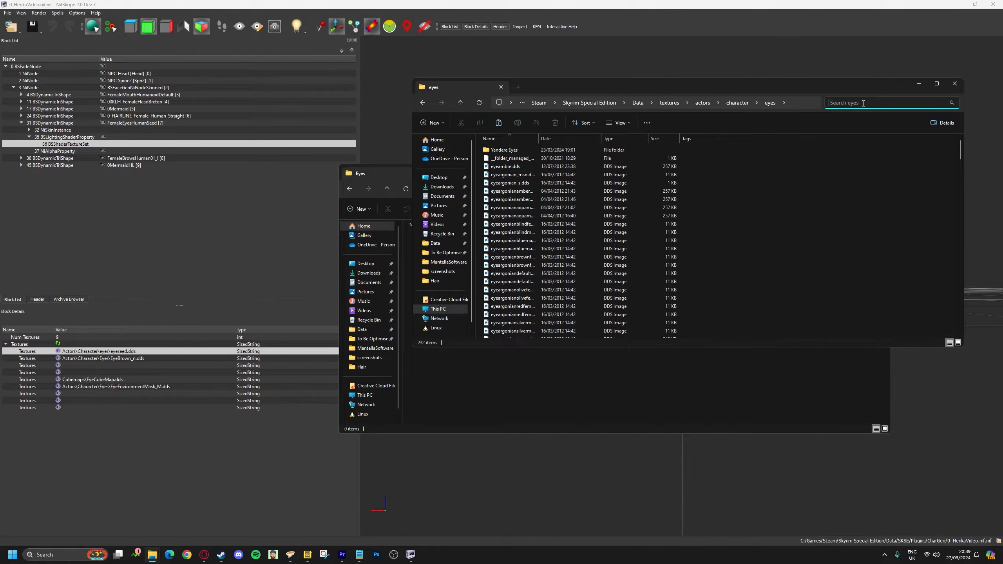
pyautogui.write('eyeseed')
pyautogui.click(505, 163)
pyautogui.rightClick(509, 166)
pyautogui.click(531, 176)
pyautogui.click(472, 402)
pyautogui.rightClick(472, 333)
pyautogui.click(482, 345)
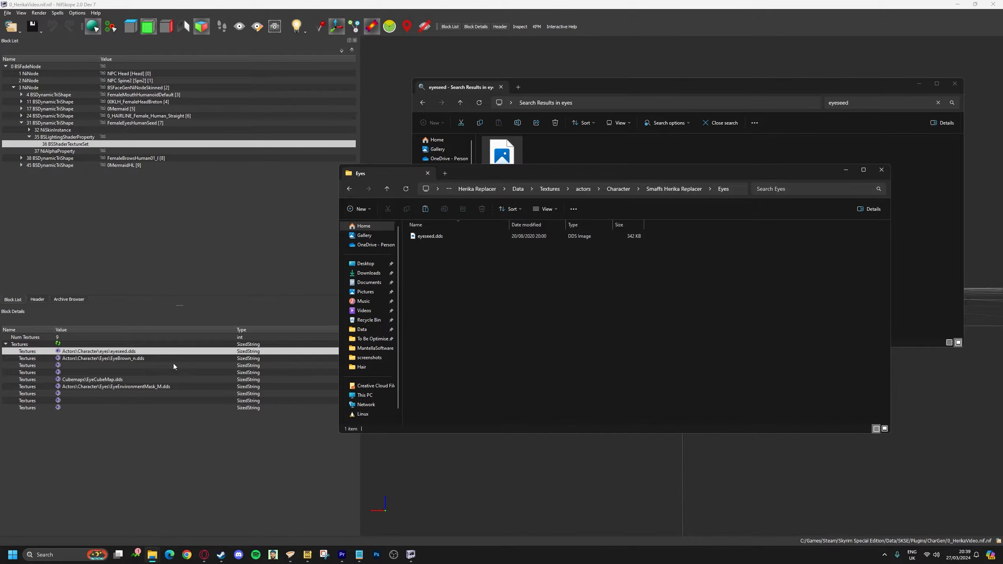
# Select the EyeBrown_n.dds path in the eye texture set, search the game's eyes folder for "eyebro" and copy eyebrown_n.dds.
pyautogui.click(157, 361)
pyautogui.hotkey('alt', 'Tab')
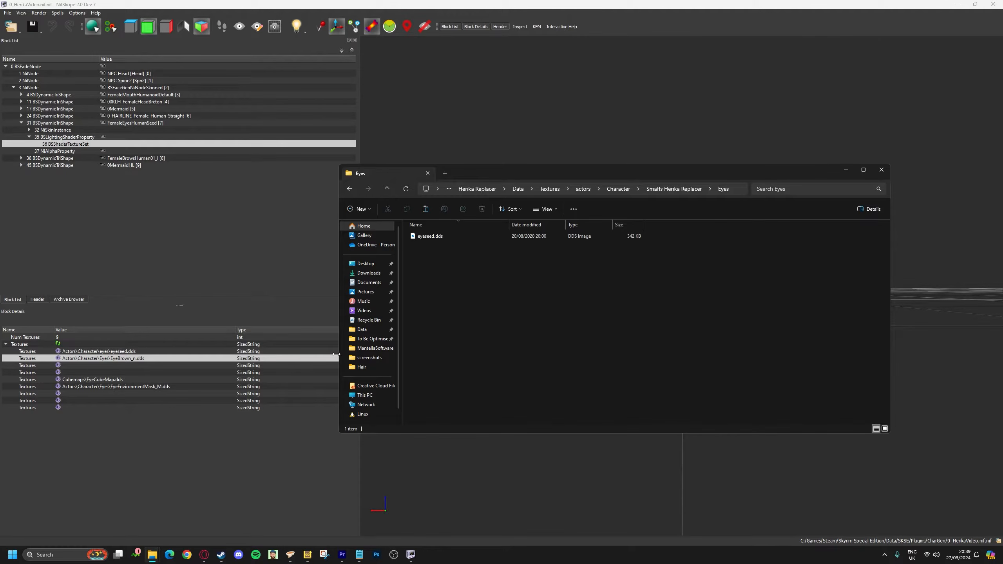
pyautogui.click(387, 188)
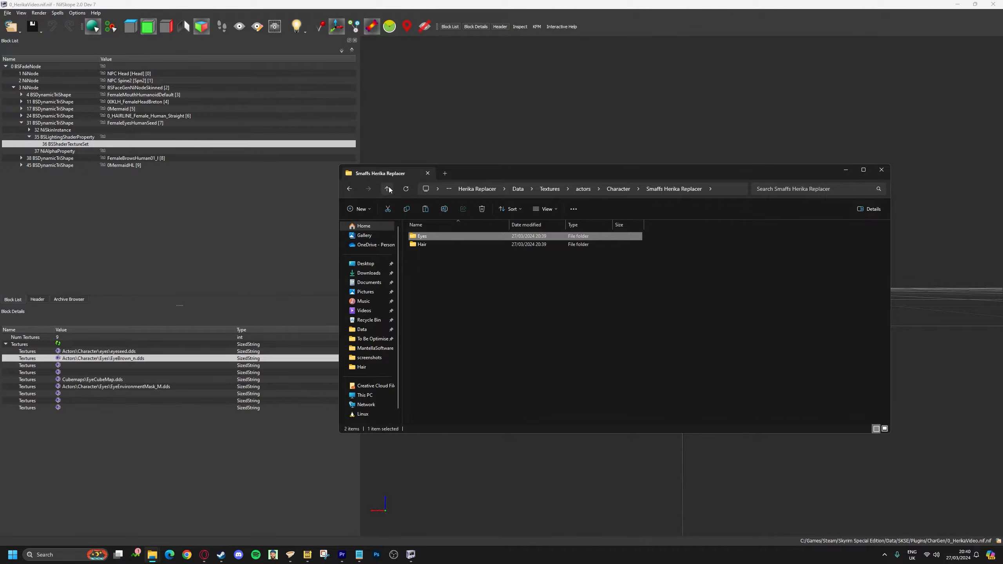
pyautogui.click(346, 189)
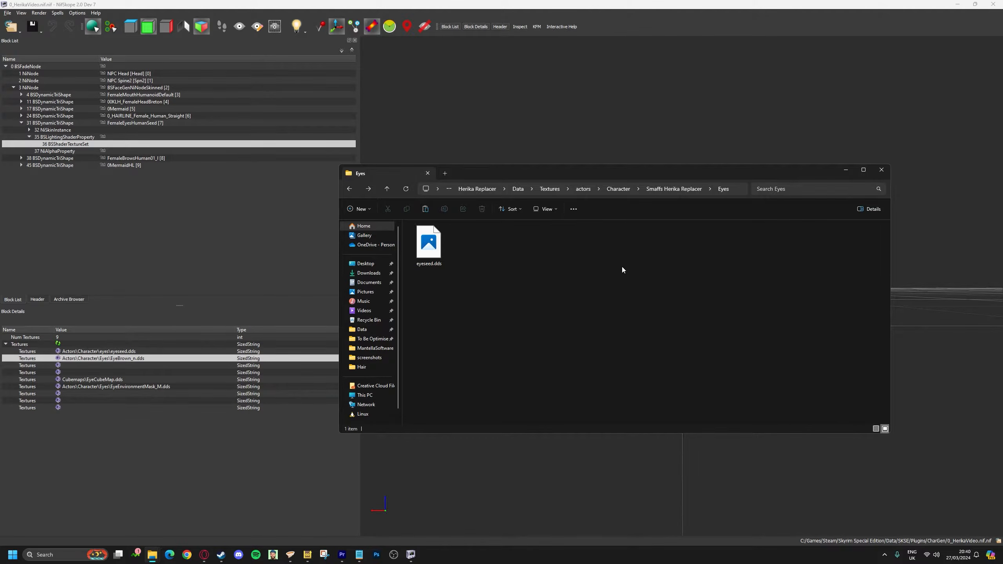
pyautogui.hotkey('alt', 'Tab')
pyautogui.hotkey('alt', 'Tab')
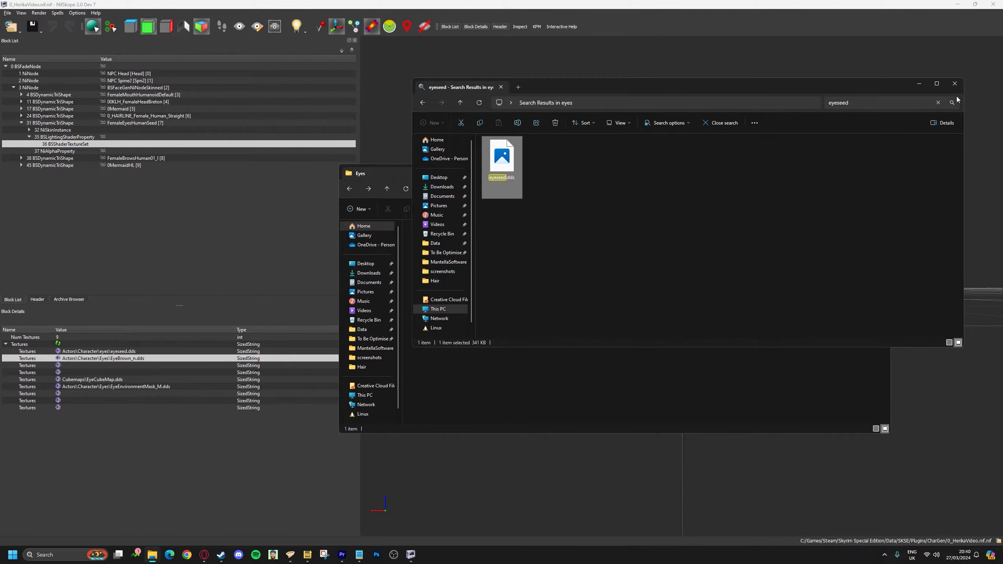
pyautogui.click(938, 103)
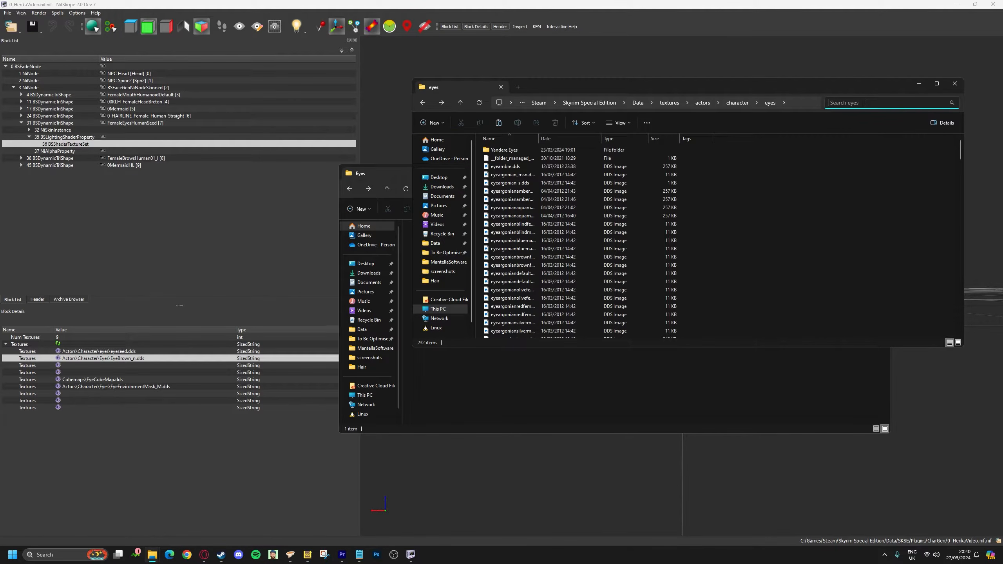
pyautogui.write('eyebro')
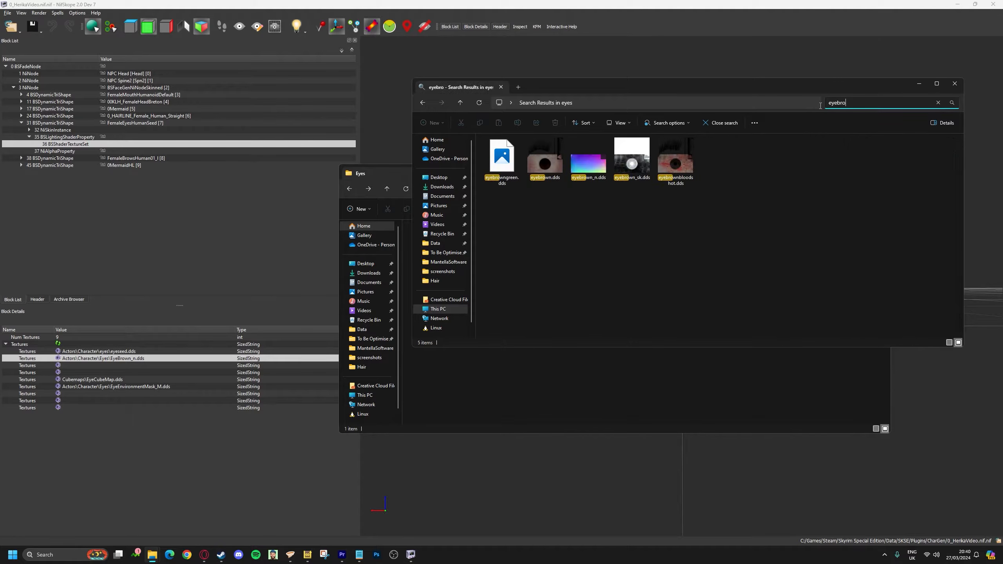
pyautogui.rightClick(601, 176)
pyautogui.click(619, 179)
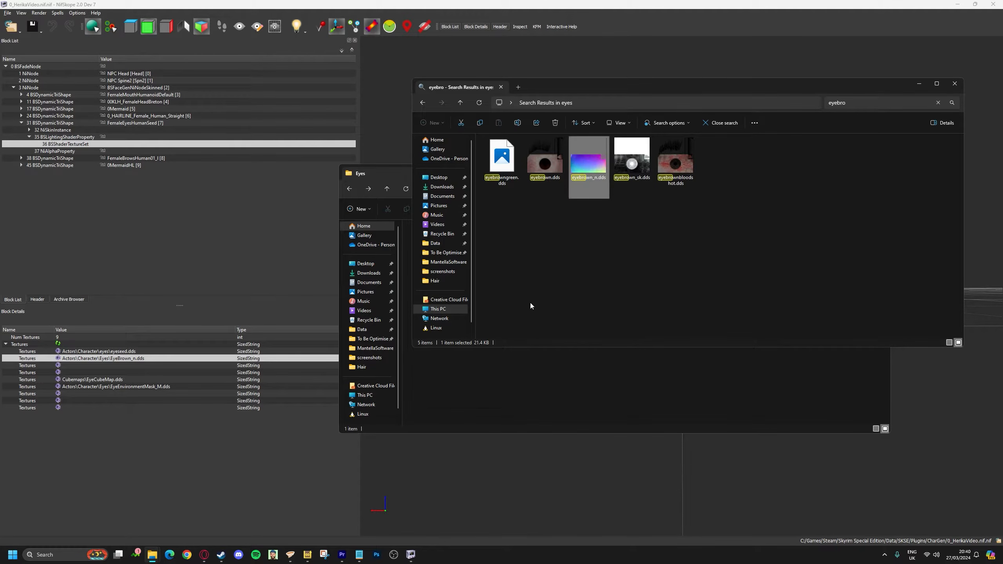
# Paste eyebrown_n.dds into the replacer mod's Eyes folder beside eyeseed.dds.
pyautogui.click(498, 369)
pyautogui.rightClick(499, 371)
pyautogui.click(508, 378)
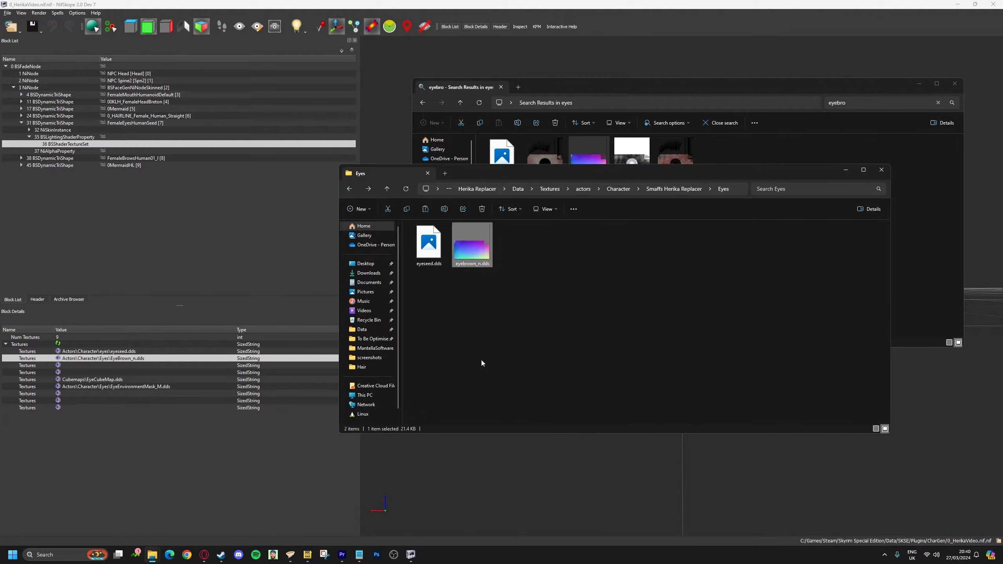
# Return to NifSkope, collapse the eyes shape, and check the texture paths in the FemaleBrowsHuman01_l shape's BSShaderTextureSet.
pyautogui.click(218, 164)
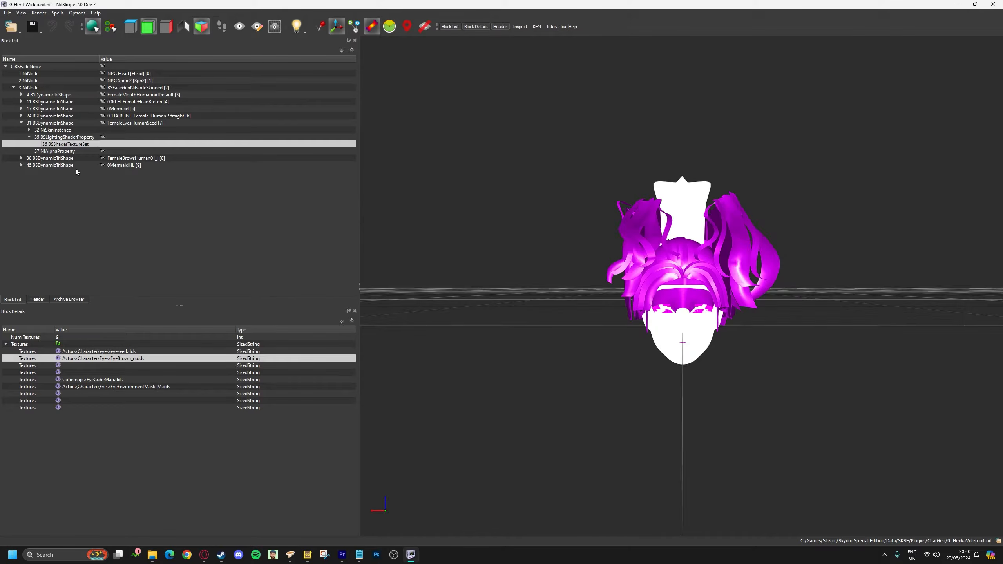
pyautogui.click(21, 123)
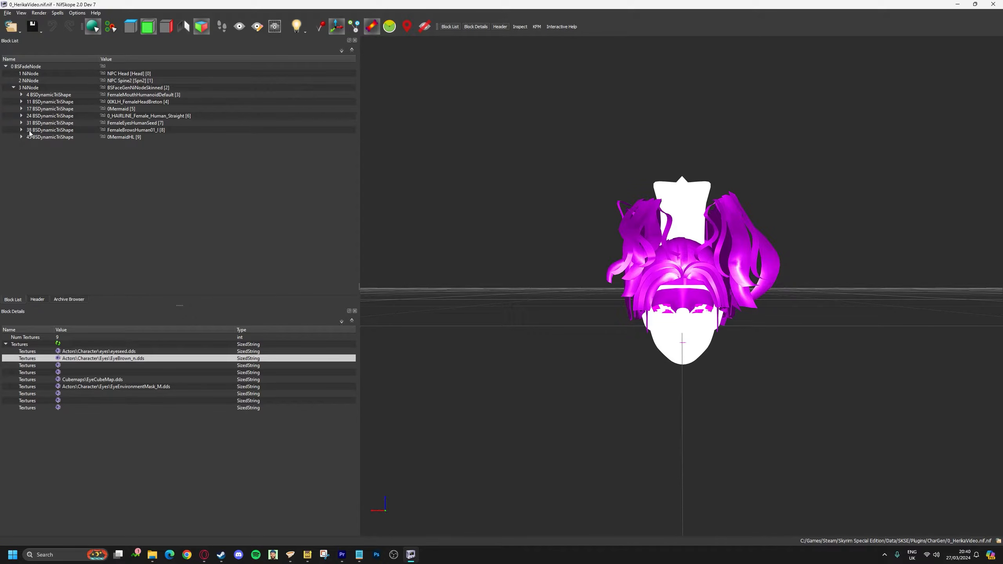
pyautogui.click(134, 130)
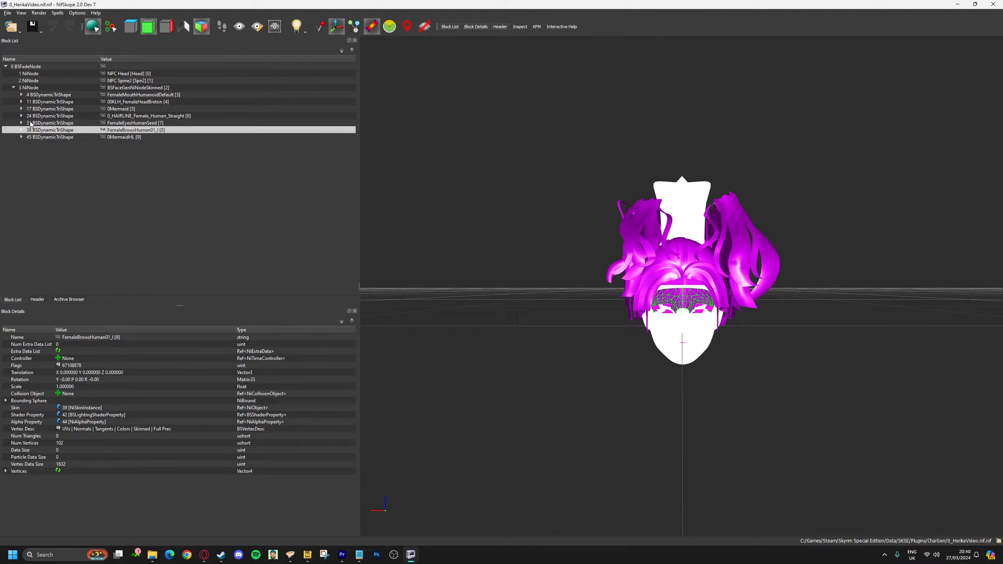
pyautogui.click(21, 130)
pyautogui.click(29, 144)
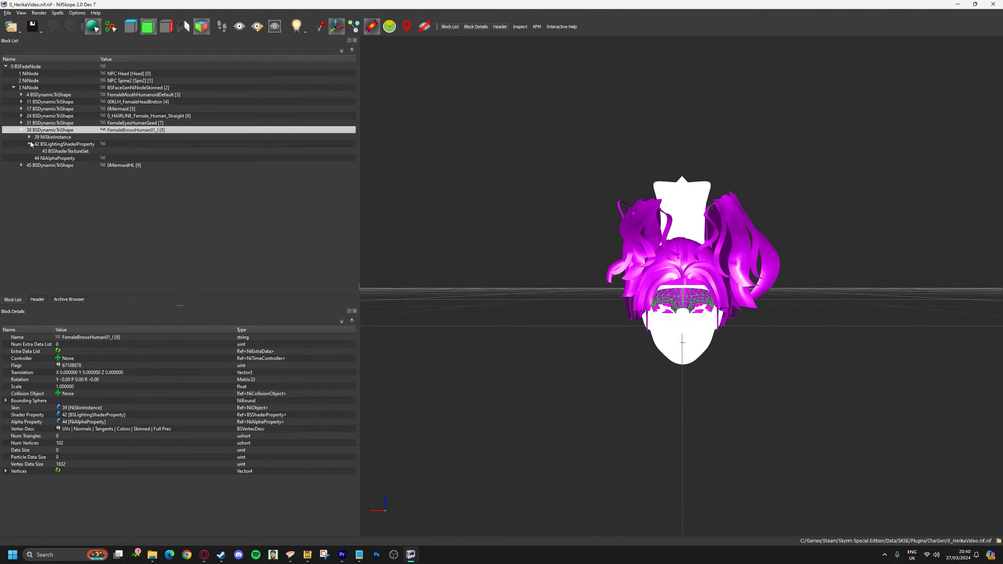
pyautogui.click(65, 152)
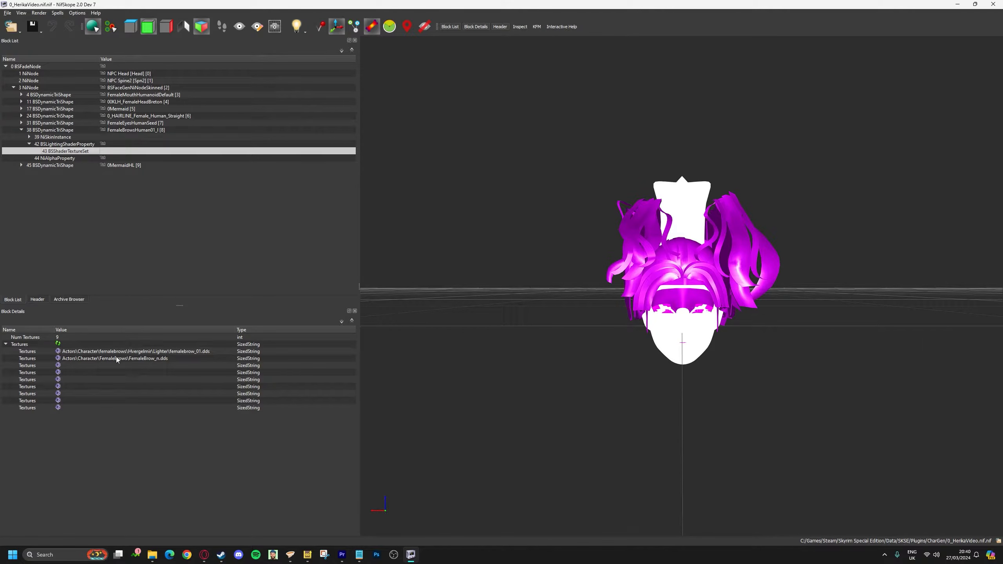
pyautogui.click(103, 351)
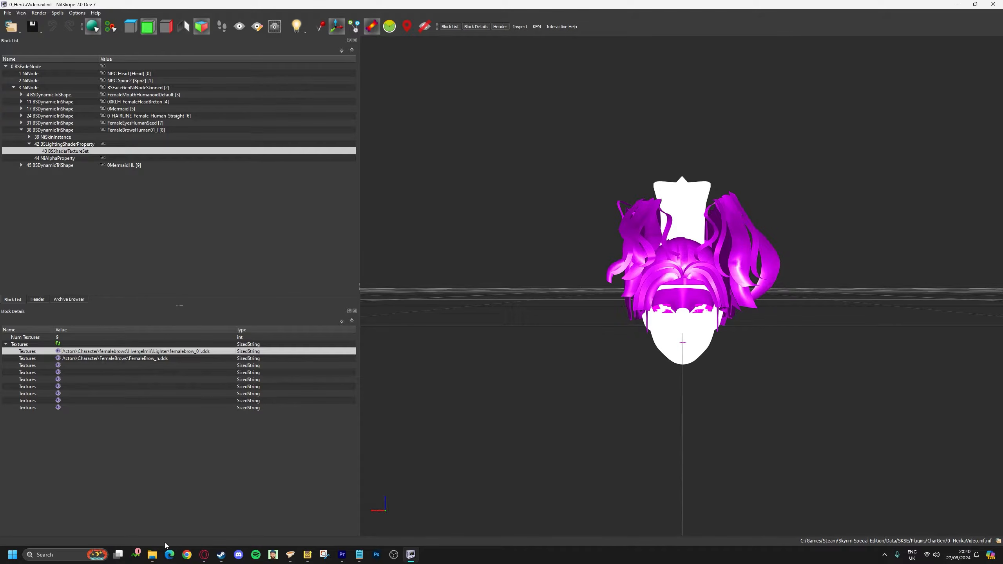
# Return to the game's texture window, clear the search, and browse to character\femalebrows\Hvergelmir\Lighter.
pyautogui.click(212, 514)
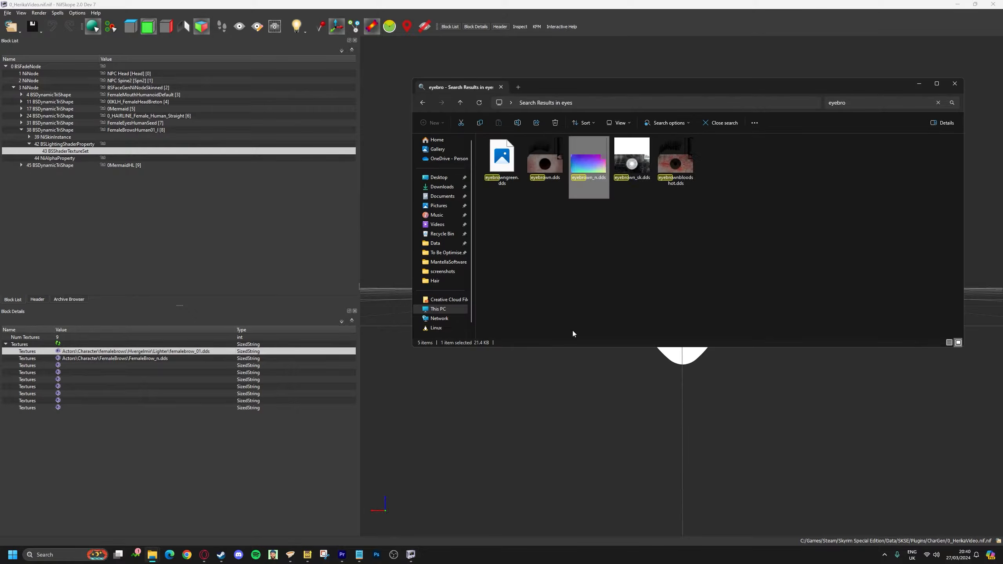
pyautogui.click(937, 103)
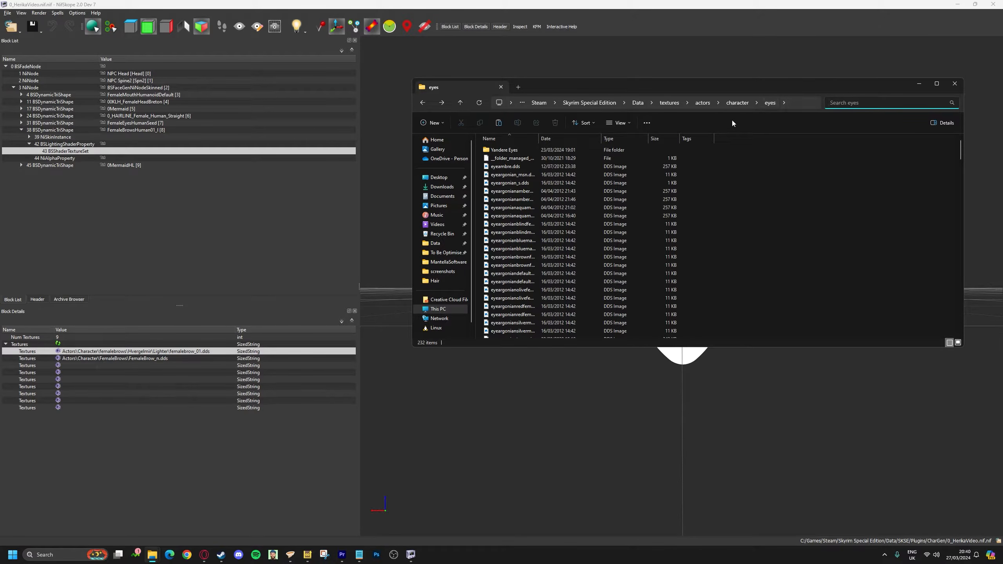
pyautogui.click(737, 103)
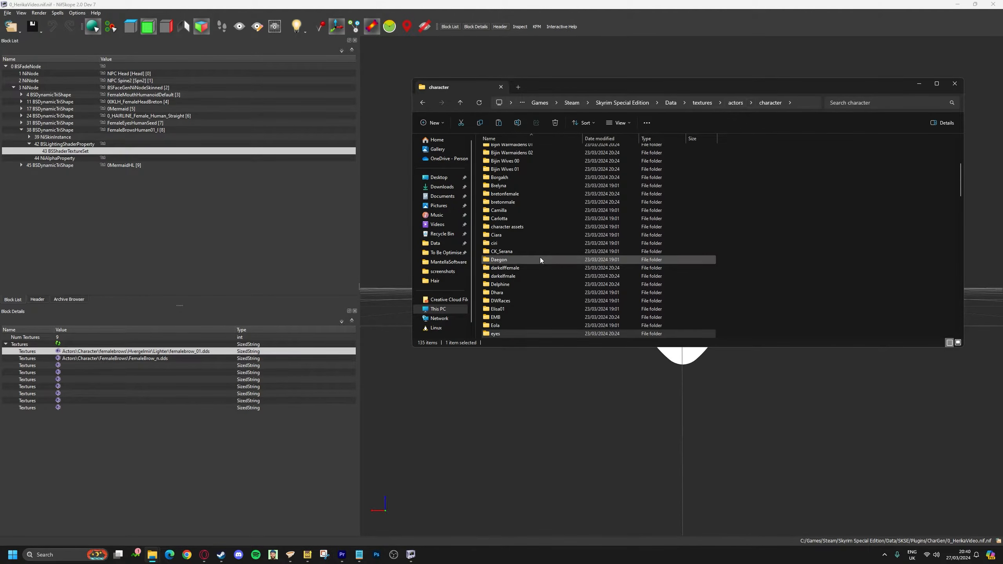
pyautogui.scroll(-8, 532, 261)
pyautogui.click(510, 163)
pyautogui.doubleClick(510, 164)
pyautogui.doubleClick(516, 176)
pyautogui.doubleClick(541, 168)
# Copy femalebrow_01.dds from the Lighter folder into the replacer mod's Eyes folder.
pyautogui.click(551, 182)
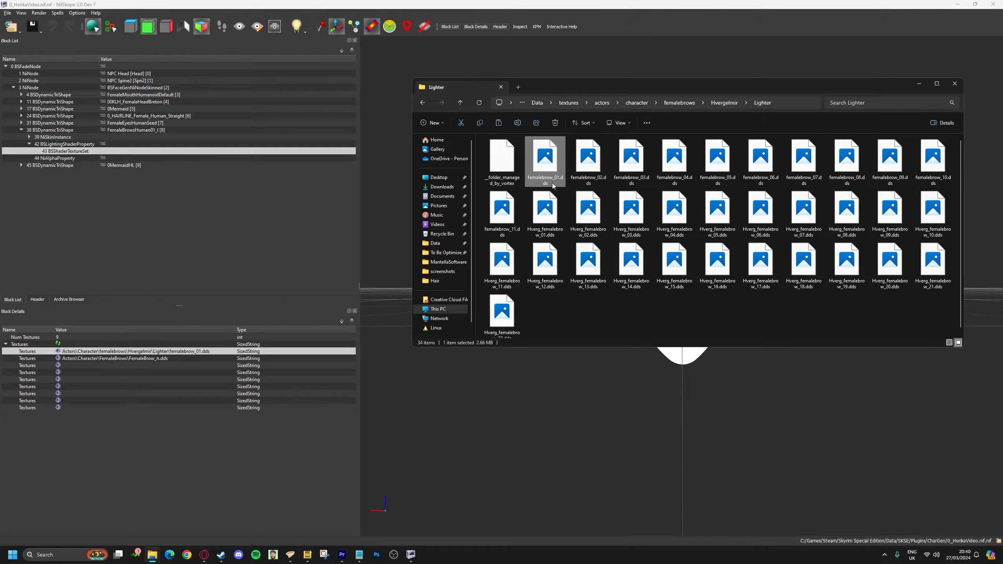
pyautogui.rightClick(551, 182)
pyautogui.click(577, 194)
pyautogui.hotkey('alt', 'Tab')
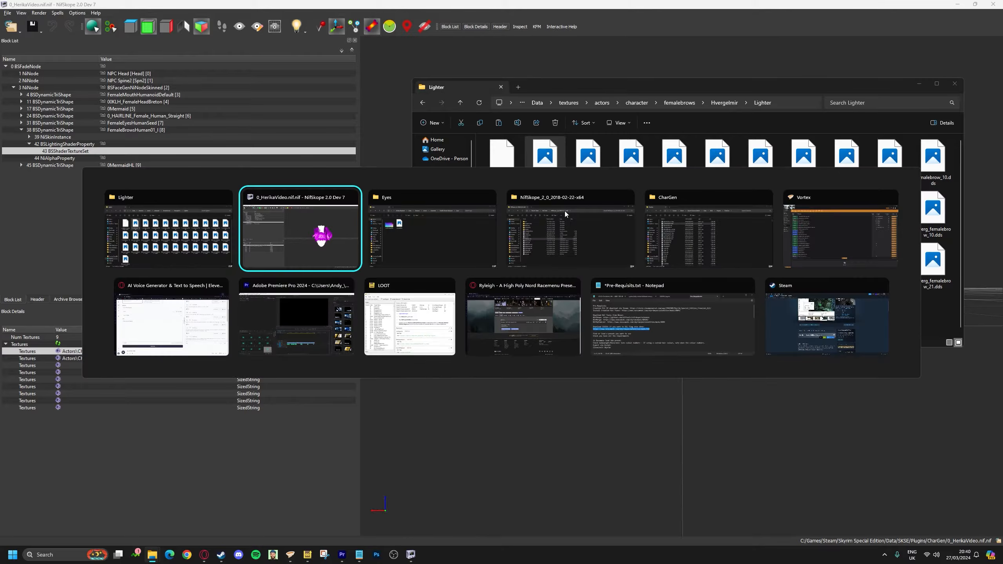
pyautogui.rightClick(537, 297)
pyautogui.click(551, 307)
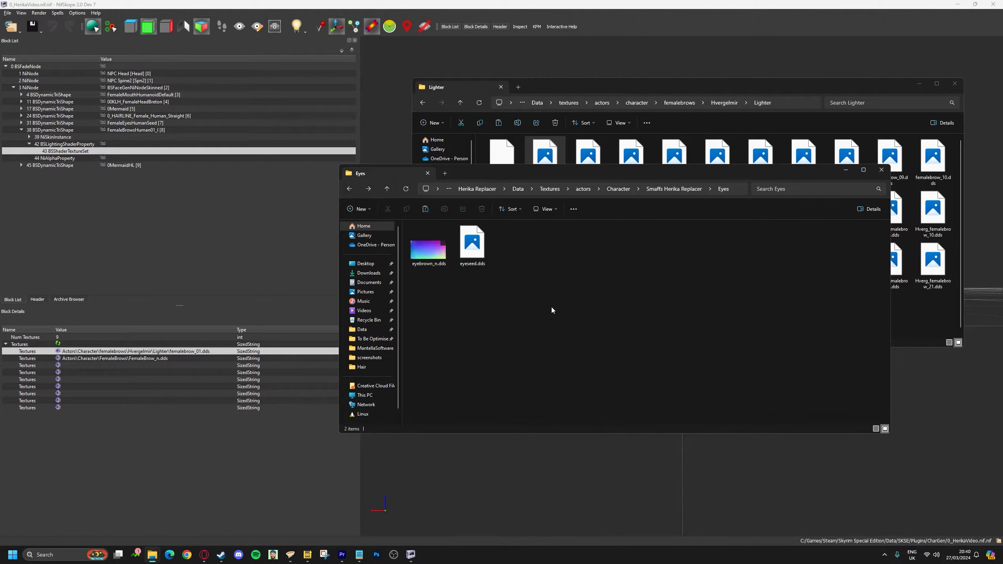
# Check the FemaleBrow_n.dds path of the brows shape, and browse the game's texture window up to the femalebrows folder.
pyautogui.click(162, 359)
pyautogui.hotkey('alt', 'Tab')
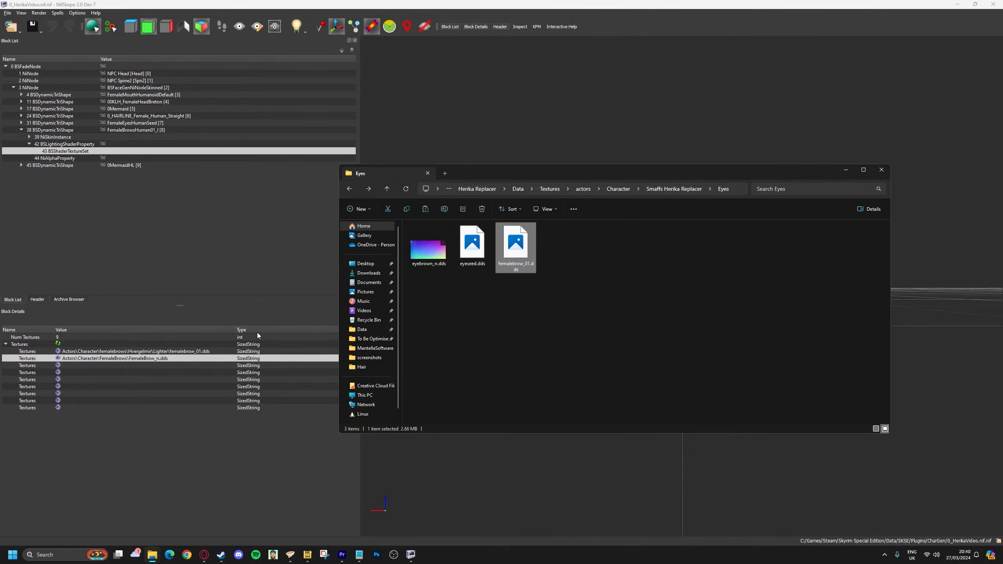
pyautogui.hotkey('alt', 'Tab')
pyautogui.press('Tab')
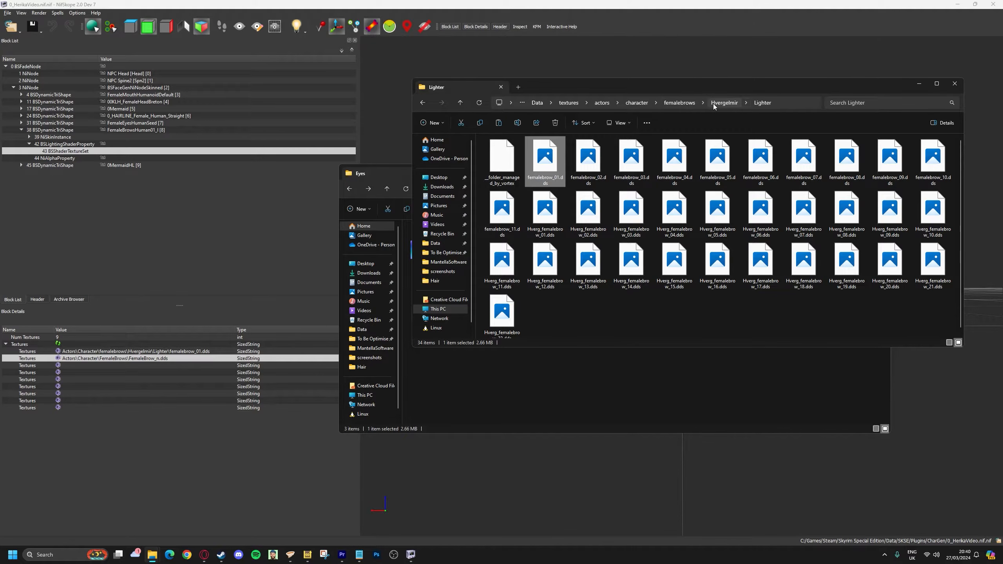
pyautogui.click(679, 103)
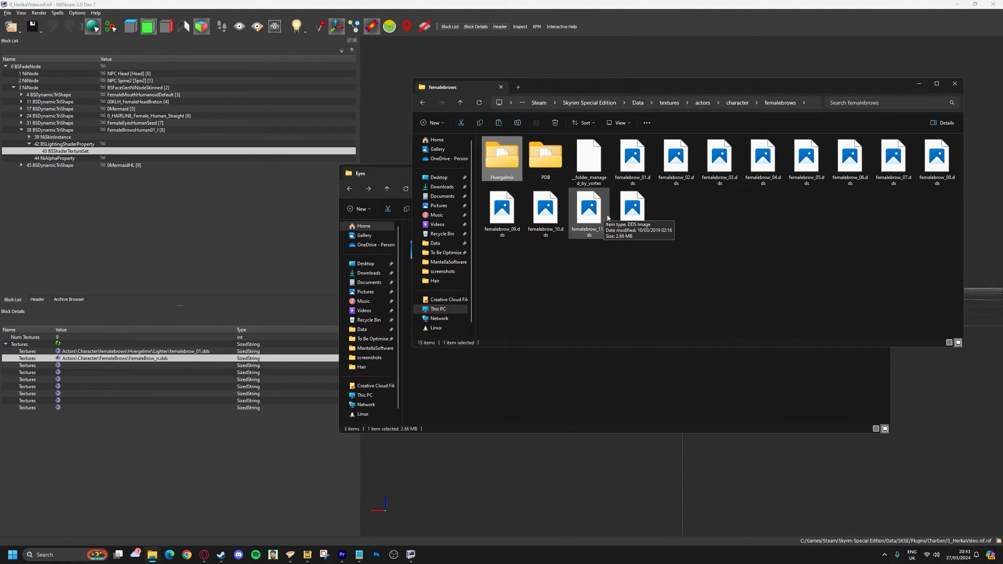
# Copy femalebrow_n.dds from the femalebrows folder into the replacer mod's Eyes folder.
pyautogui.click(639, 235)
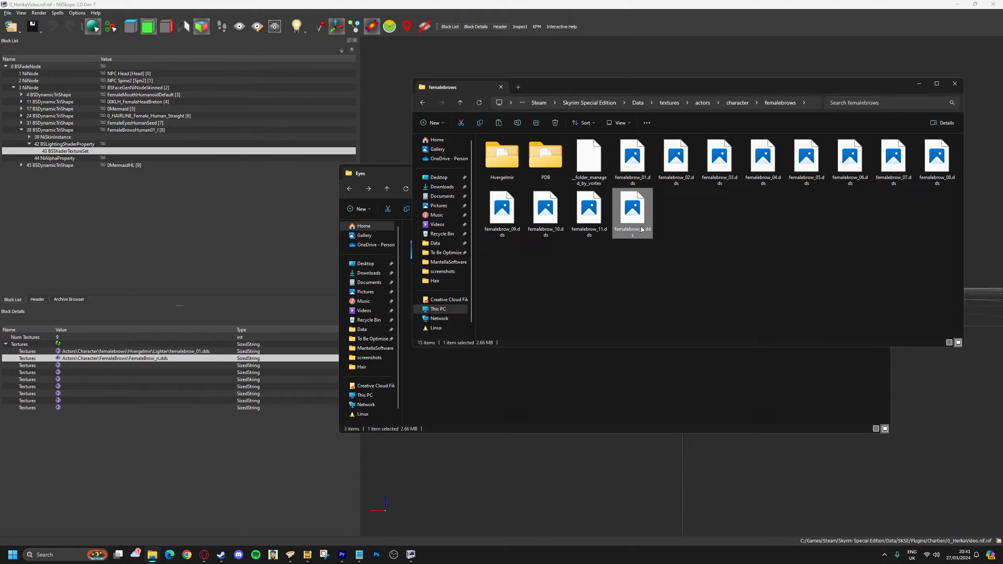
pyautogui.rightClick(641, 230)
pyautogui.click(666, 238)
pyautogui.click(632, 350)
pyautogui.rightClick(631, 357)
pyautogui.click(640, 370)
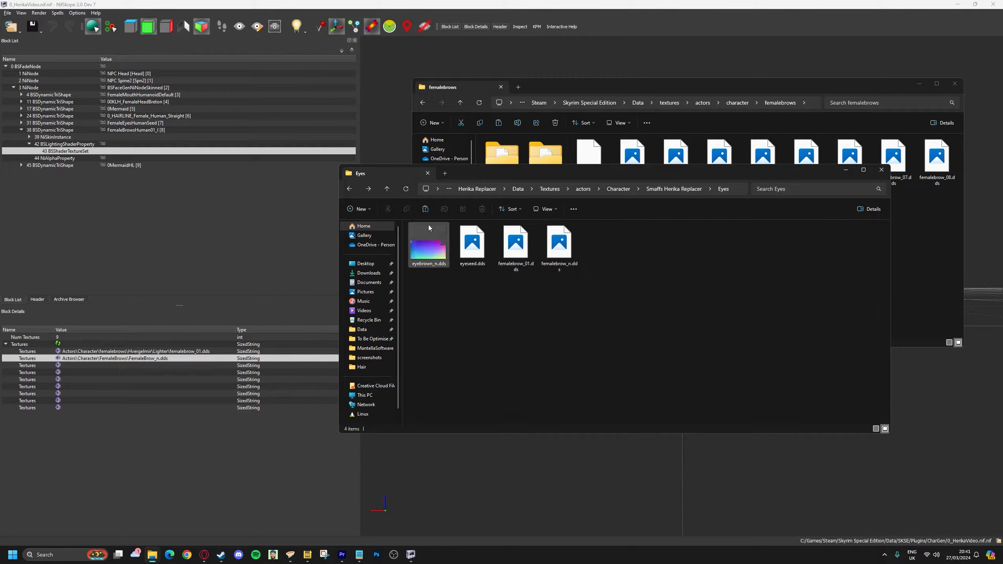
# Browse the mod window from Textures to the Hair folder under Meshes\actors\character\Smaffs Herika Replacer.
pyautogui.click(387, 190)
pyautogui.click(386, 189)
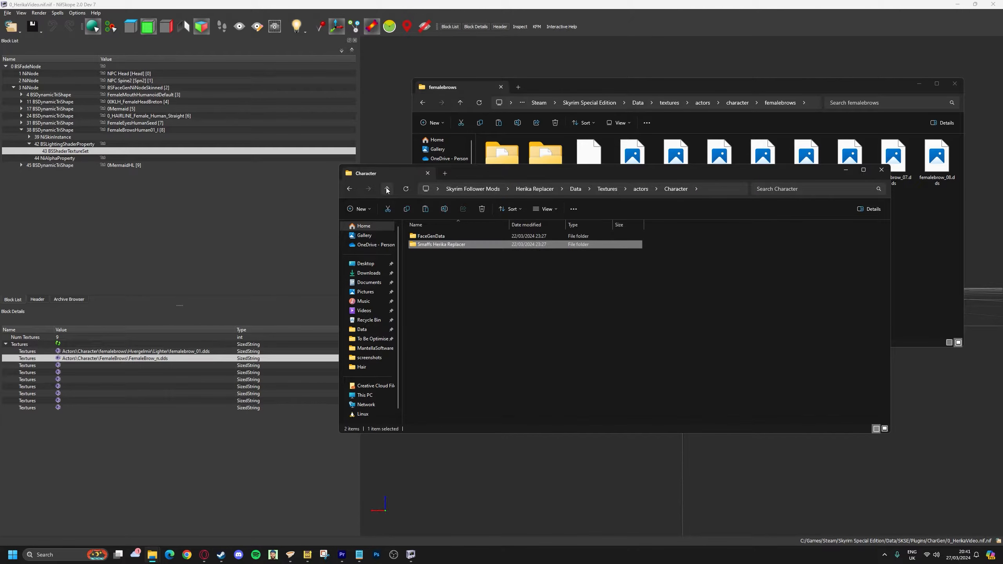
pyautogui.click(386, 189)
pyautogui.click(387, 190)
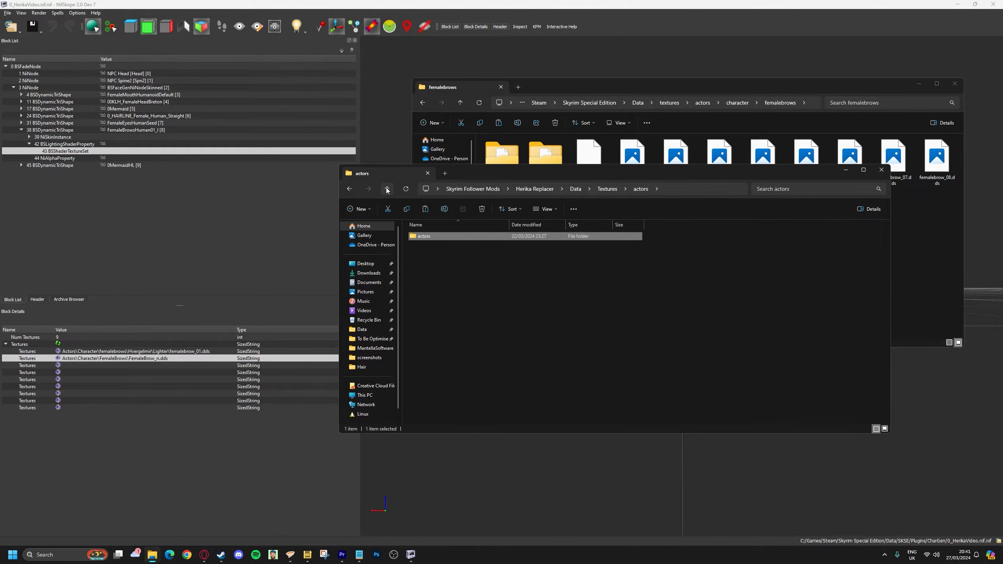
pyautogui.click(386, 189)
pyautogui.doubleClick(438, 236)
pyautogui.doubleClick(441, 239)
pyautogui.doubleClick(441, 240)
pyautogui.doubleClick(454, 246)
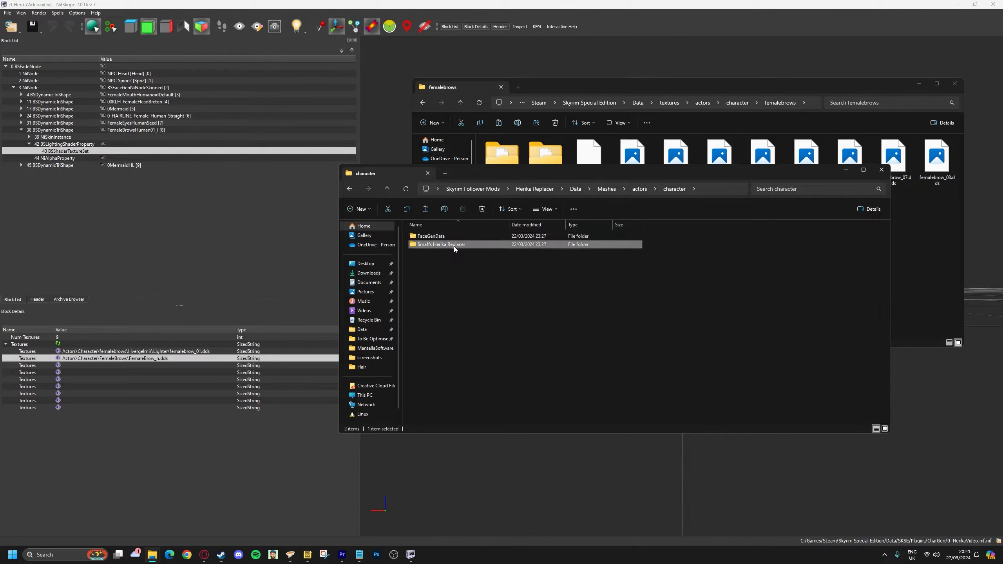
pyautogui.doubleClick(443, 239)
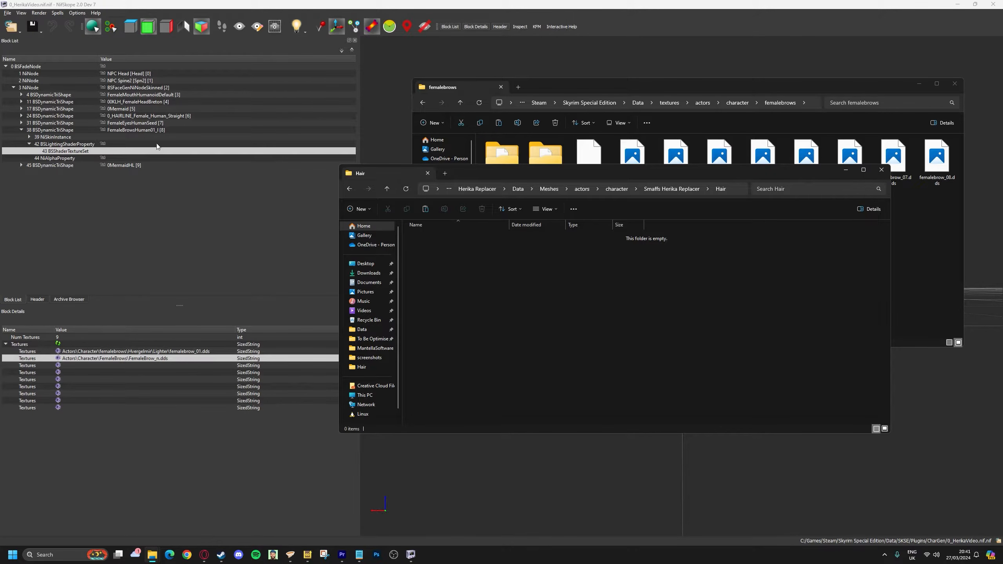
# Check the 0Mermaid hair shape in NifSkope, and open the game's Data\meshes\KS Hairdo's folder.
pyautogui.click(131, 166)
pyautogui.click(130, 109)
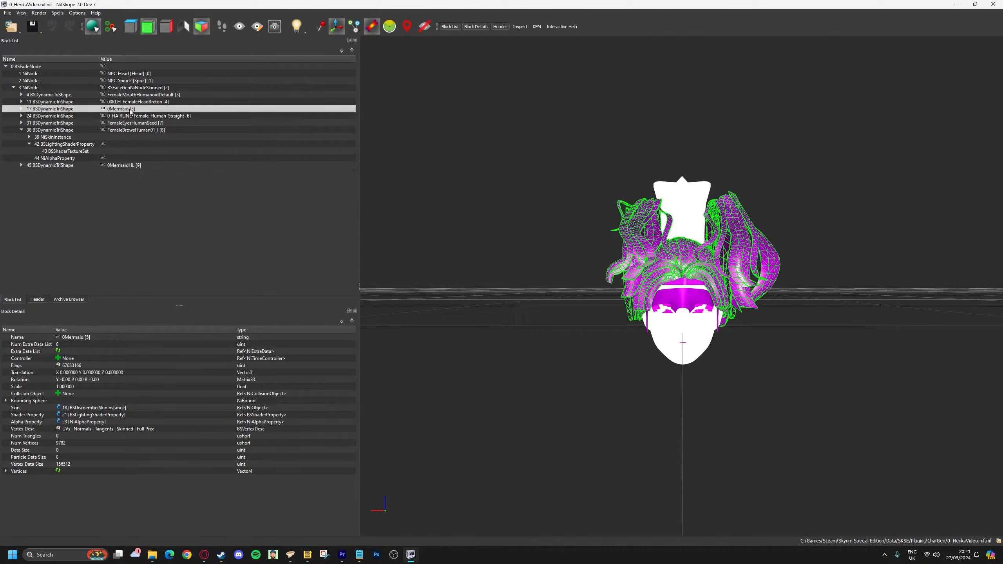
pyautogui.moveTo(152, 554)
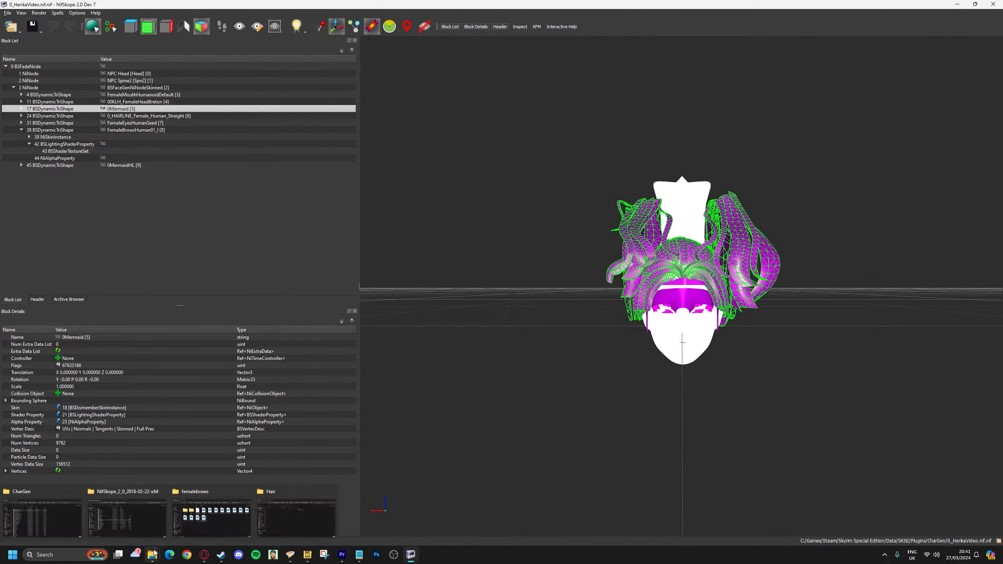
pyautogui.click(213, 514)
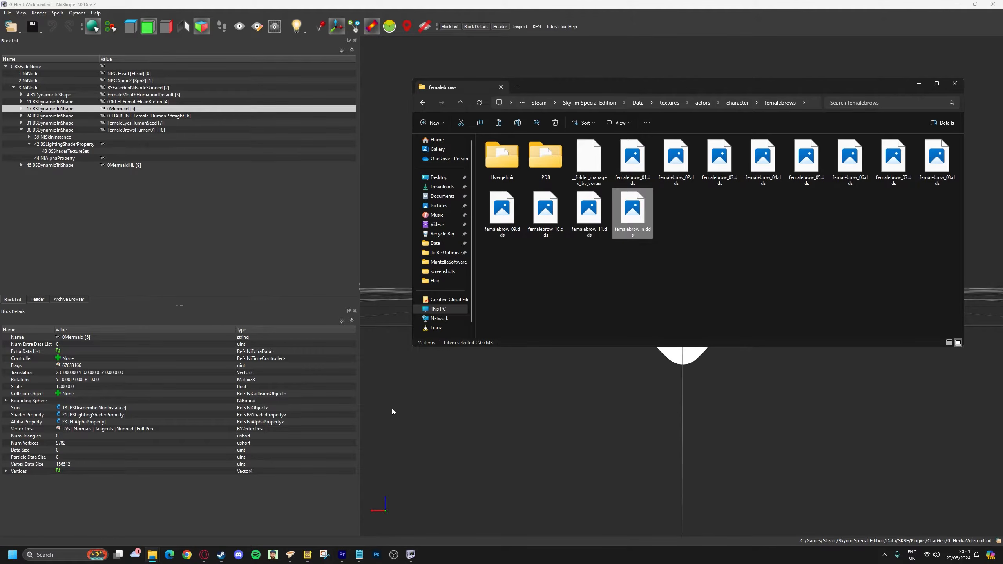
pyautogui.click(637, 102)
pyautogui.scroll(7, 495, 200)
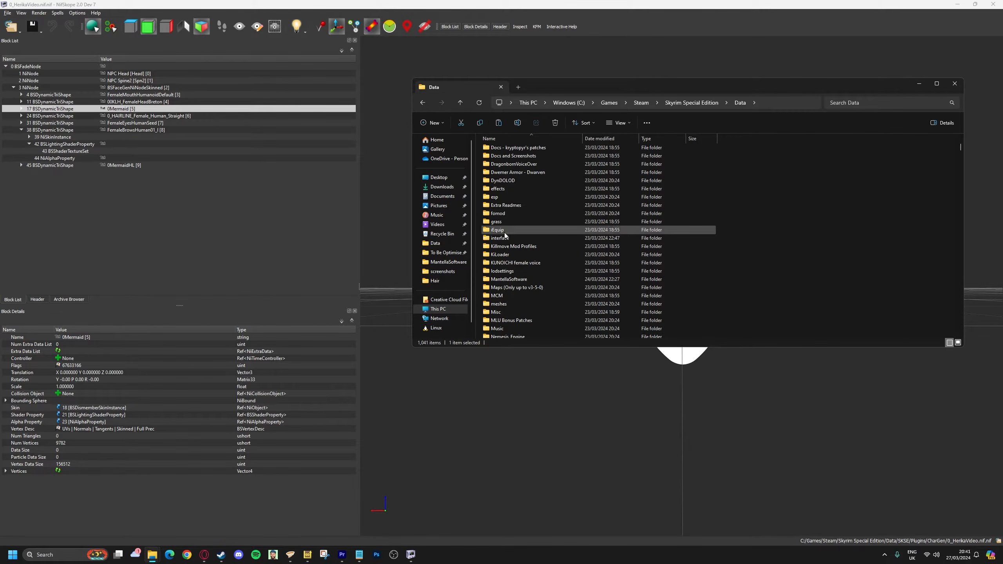
pyautogui.doubleClick(496, 306)
pyautogui.click(506, 224)
pyautogui.press('k')
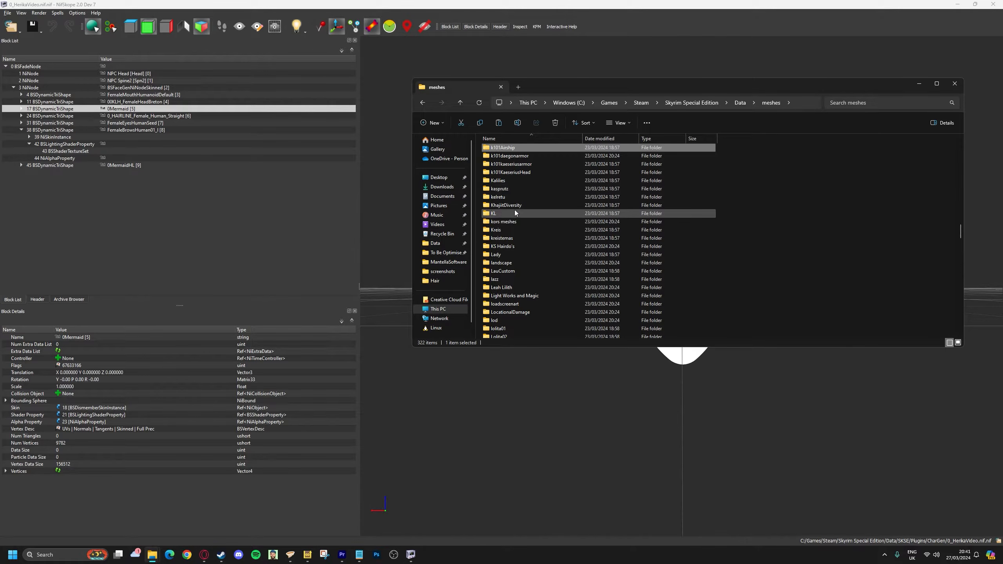
pyautogui.doubleClick(512, 246)
# Locate Mermaid.nif and MermaidHL.nif in the KS Hairdo's folder and copy both files.
pyautogui.click(506, 241)
pyautogui.press('m')
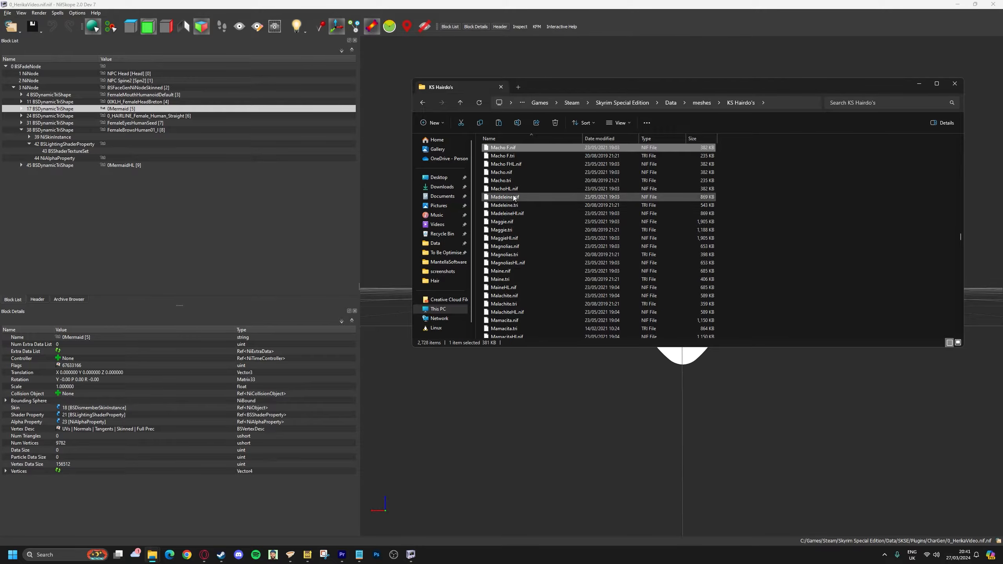
pyautogui.scroll(-2, 514, 200)
pyautogui.scroll(-6, 512, 207)
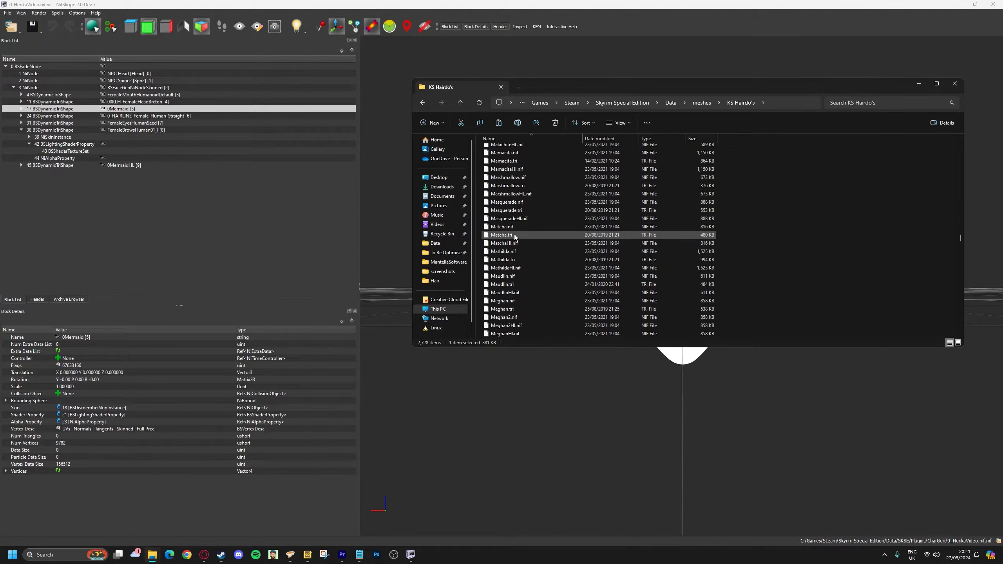
pyautogui.scroll(-3, 517, 252)
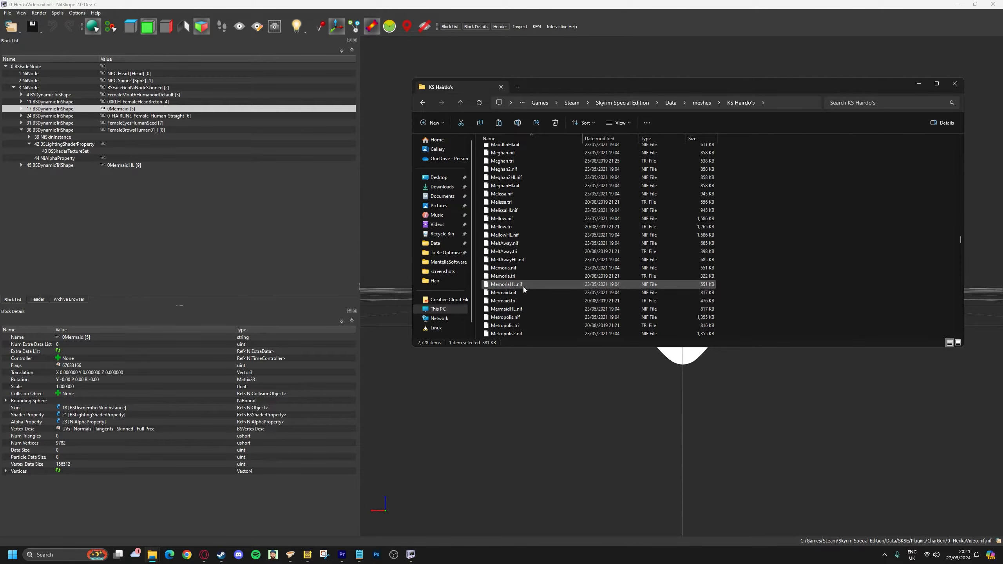
pyautogui.click(520, 309)
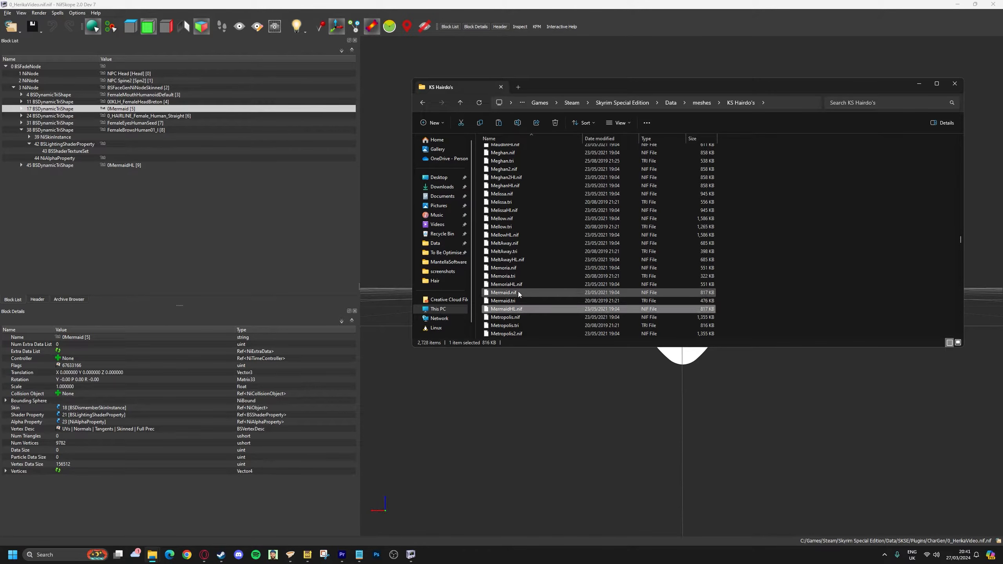
pyautogui.keyDown('ctrl'); pyautogui.click(519, 292); pyautogui.keyUp('ctrl')
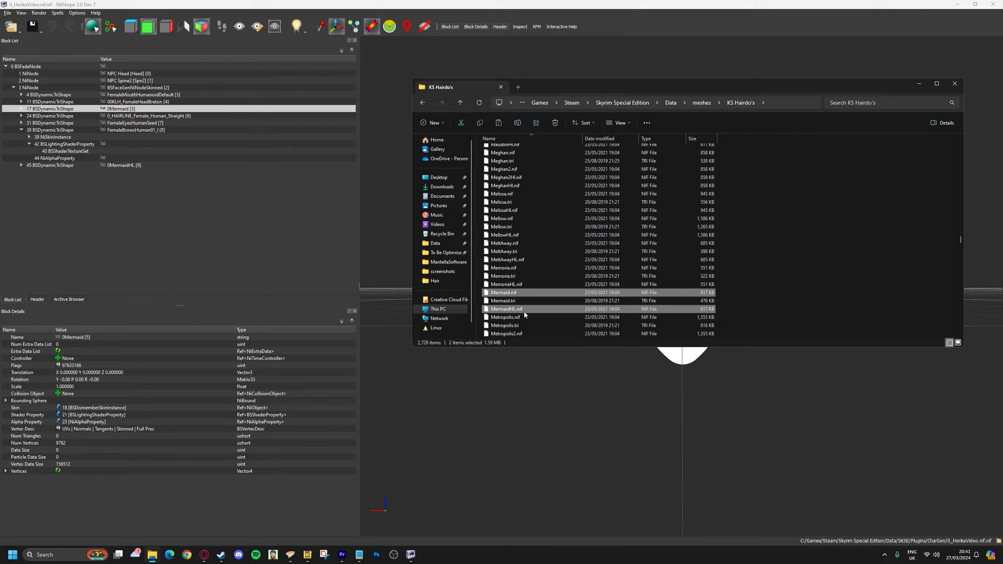
pyautogui.rightClick(523, 291)
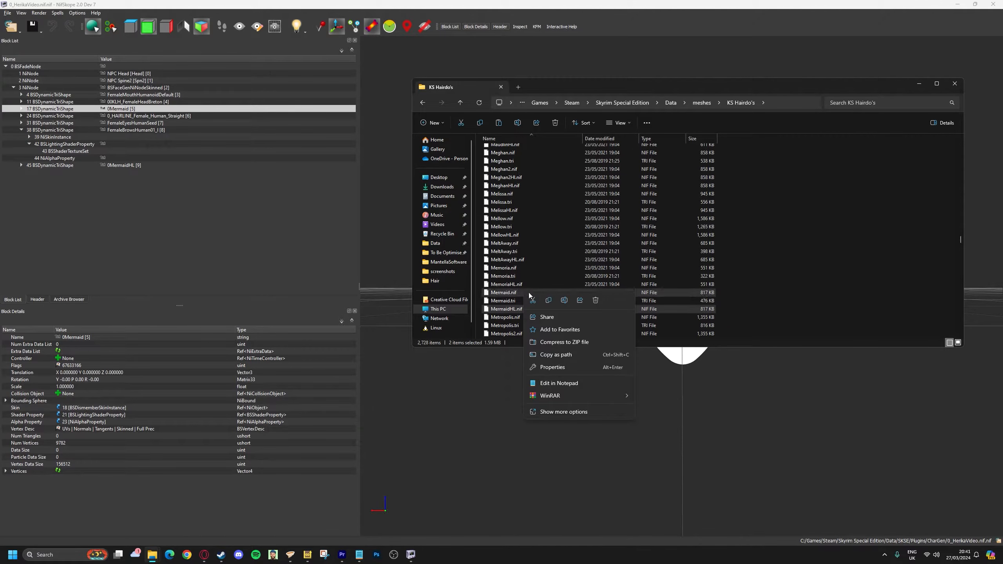
pyautogui.click(547, 301)
# Paste the two Mermaid hair meshes into the replacer mod's Meshes Hair folder.
pyautogui.hotkey('alt', 'Tab')
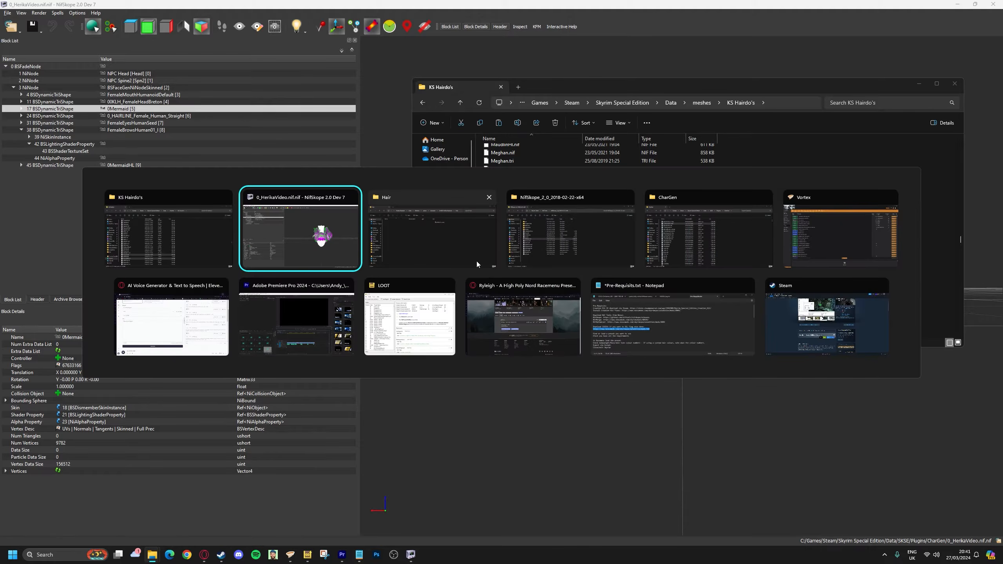
pyautogui.click(475, 259)
pyautogui.rightClick(492, 282)
pyautogui.click(499, 290)
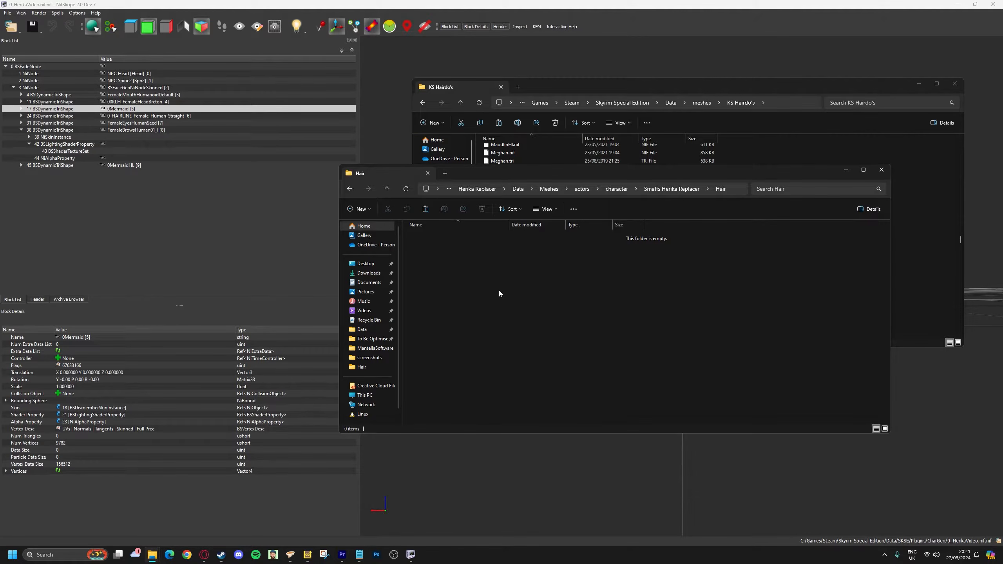
pyautogui.click(536, 269)
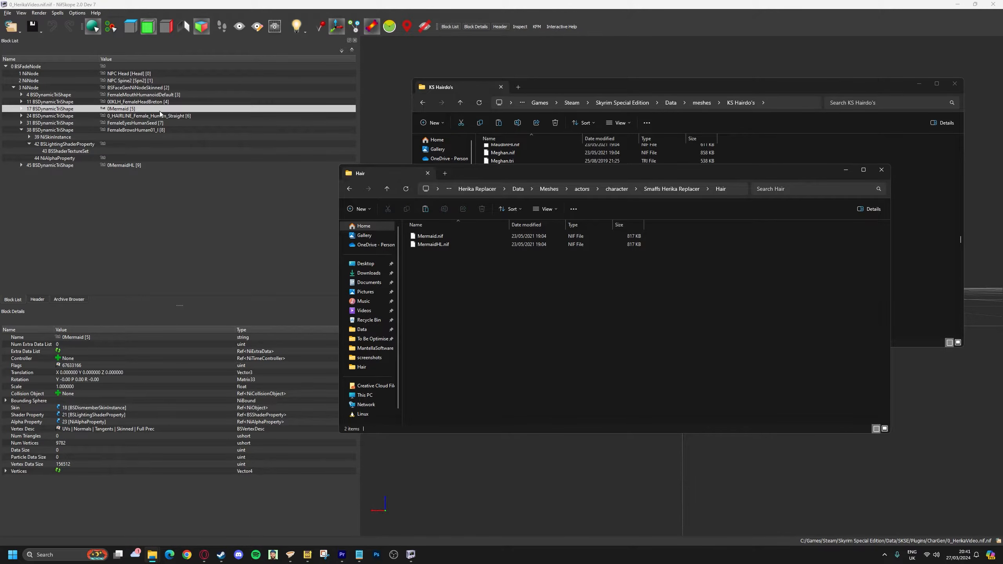
# Check the 0_HAIRLINE_Female_Human_Straight shape in NifSkope, and open the hairline folder inside the game's KS Hairdo's meshes.
pyautogui.click(147, 117)
pyautogui.hotkey('alt', 'Tab')
pyautogui.hotkey('alt', 'Tab')
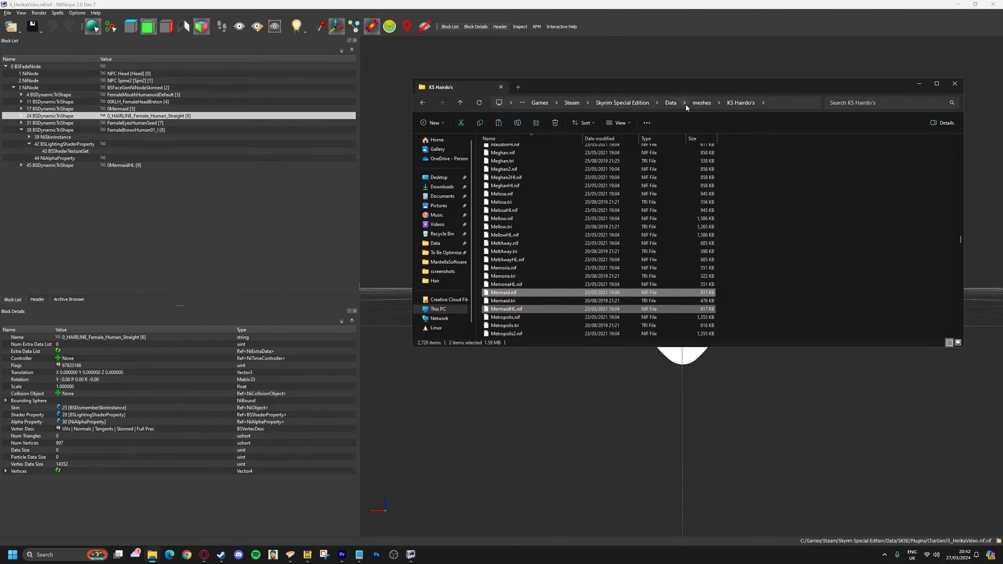
pyautogui.click(695, 104)
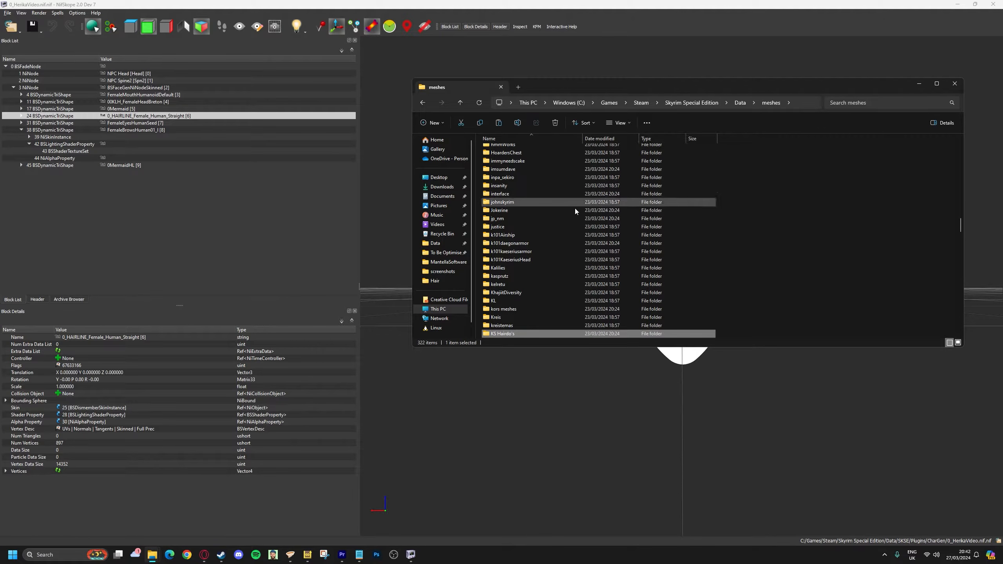
pyautogui.doubleClick(502, 332)
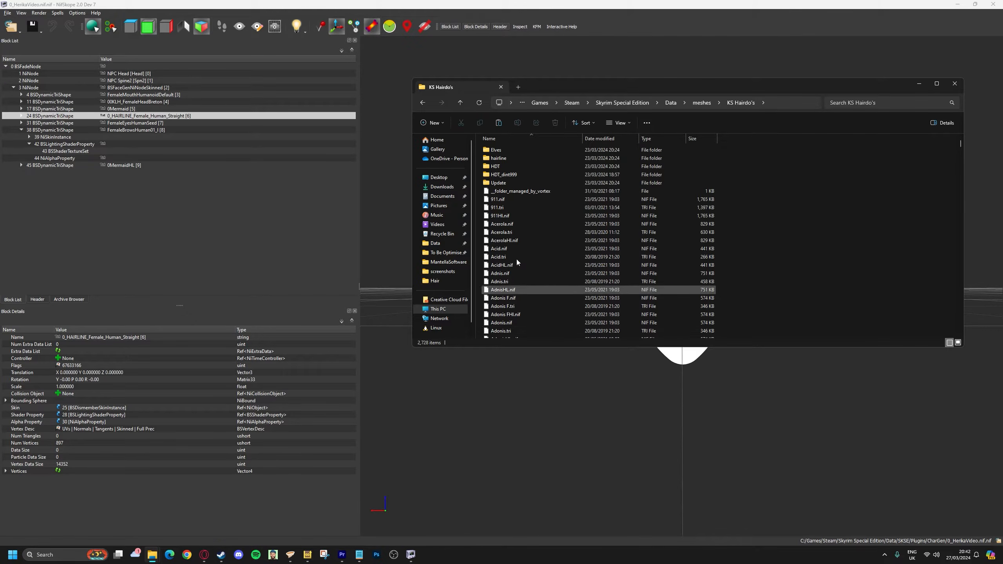
pyautogui.doubleClick(502, 159)
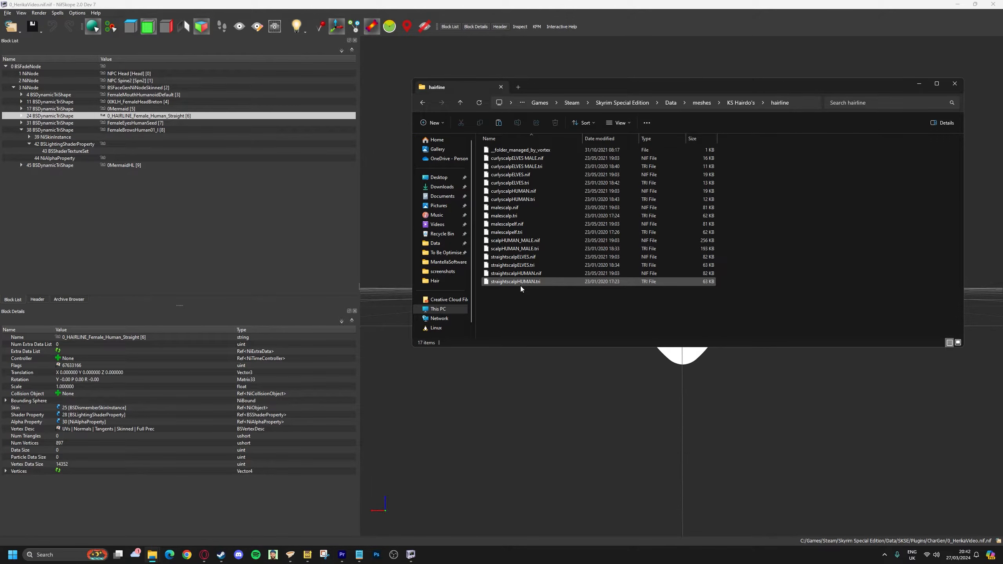
# Copy straightscalpHUMAN.nif from the hairline folder into the replacer mod's Meshes Hair folder.
pyautogui.click(523, 274)
pyautogui.rightClick(521, 274)
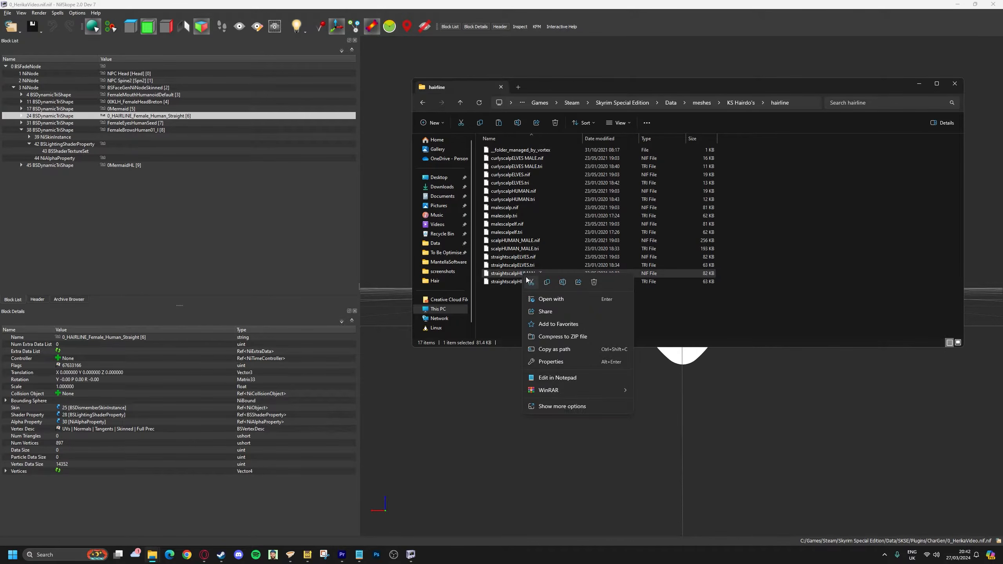
pyautogui.click(546, 283)
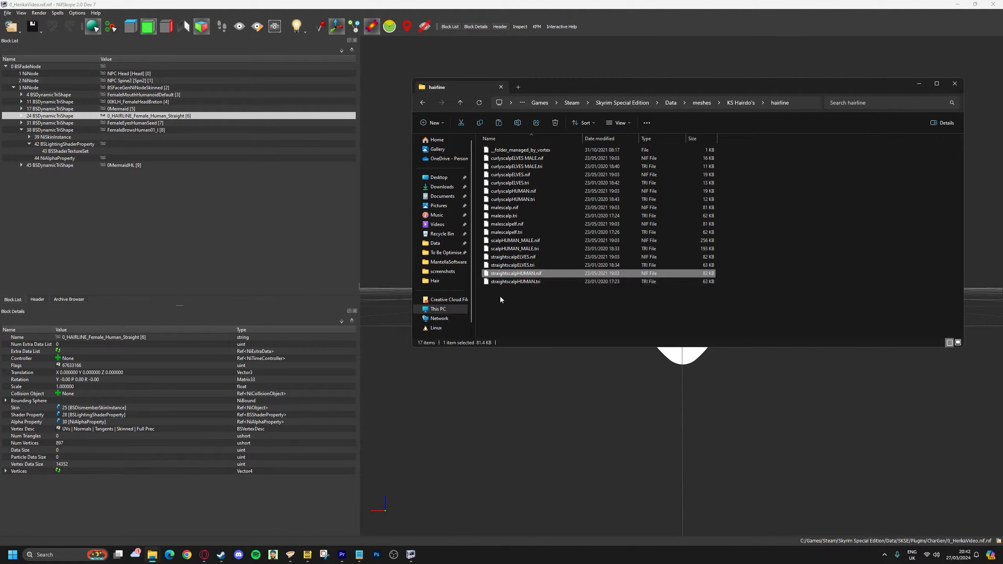
pyautogui.hotkey('alt', 'Tab')
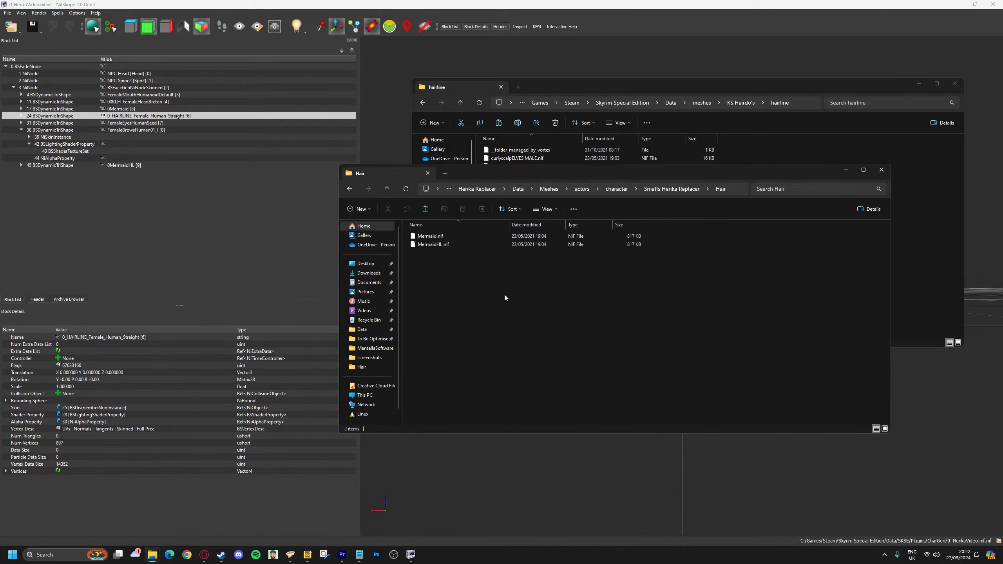
pyautogui.rightClick(505, 295)
pyautogui.click(509, 300)
# Go up to the Herika Replacer root folder and copy its Data folder.
pyautogui.click(388, 191)
pyautogui.click(387, 192)
pyautogui.click(388, 191)
pyautogui.click(387, 191)
pyautogui.click(388, 191)
pyautogui.click(387, 191)
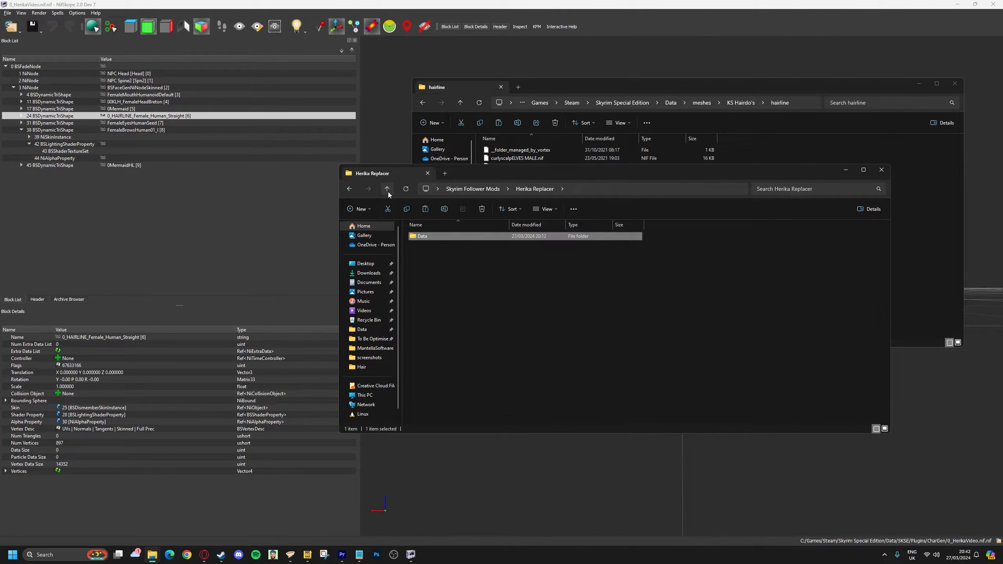
pyautogui.rightClick(423, 238)
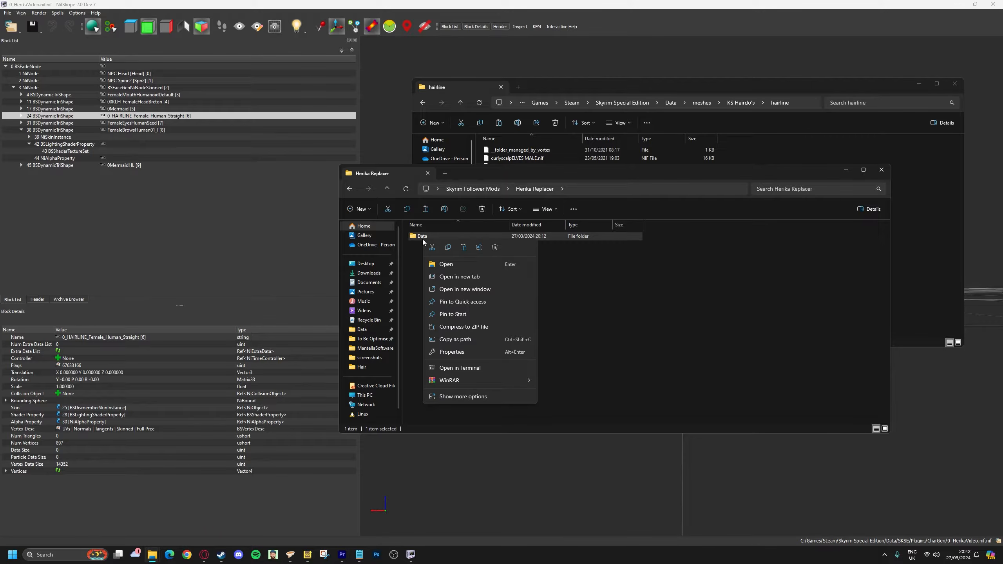
pyautogui.click(449, 250)
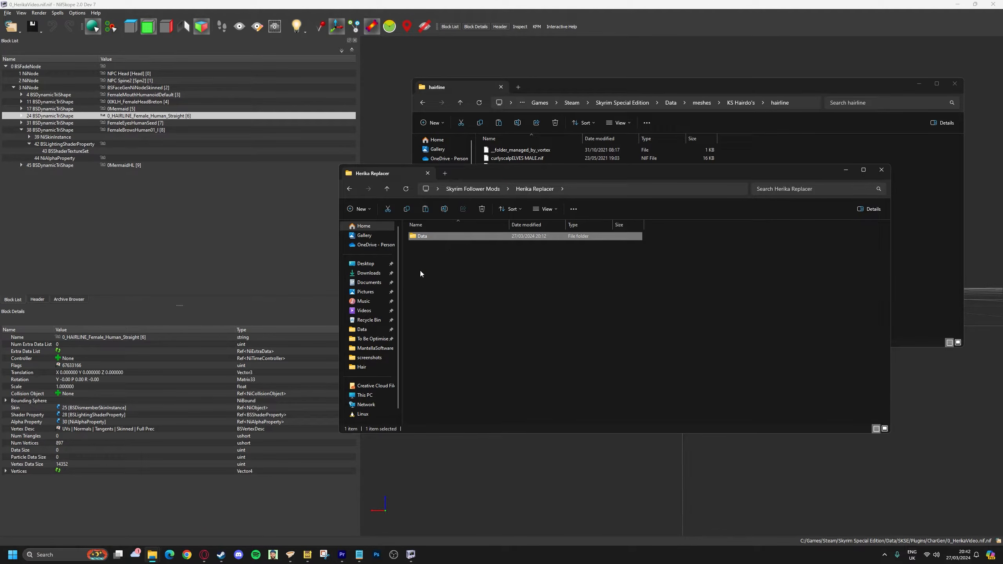
# Switch to the hairline folder window, go up to the Skyrim Special Edition game folder and select its Data folder.
pyautogui.moveTo(150, 556)
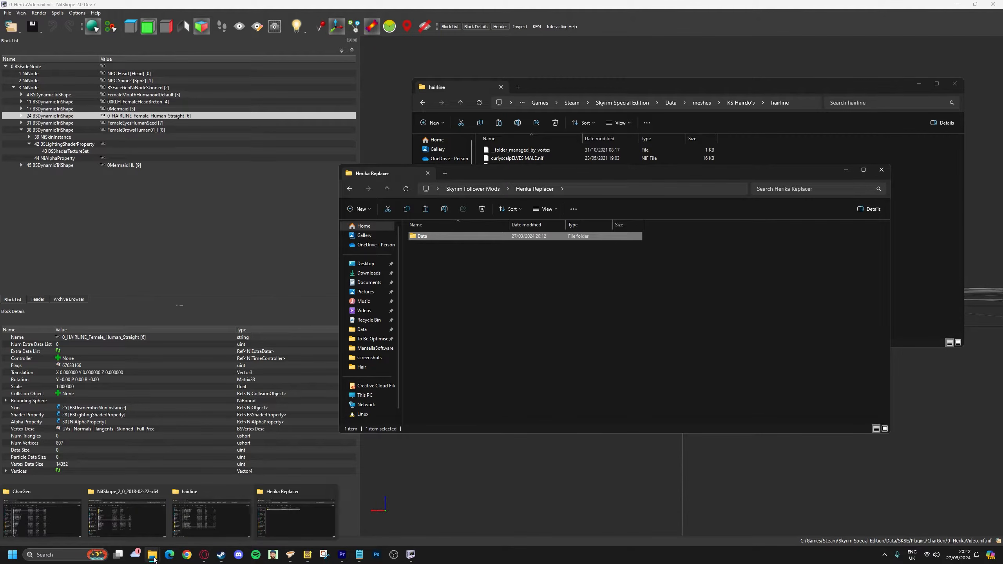
pyautogui.click(192, 529)
pyautogui.click(803, 103)
pyautogui.click(583, 88)
pyautogui.click(622, 104)
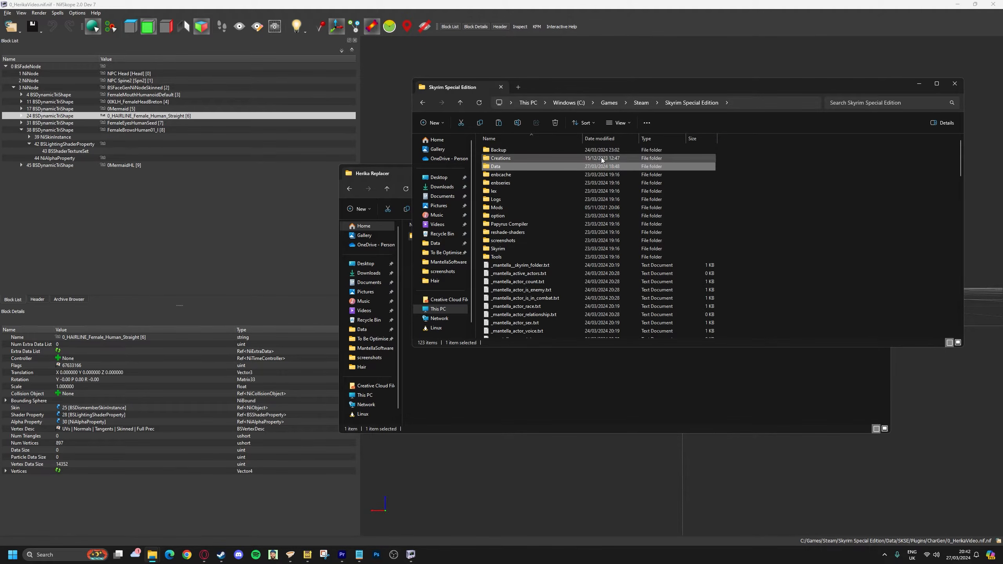
pyautogui.rightClick(706, 189)
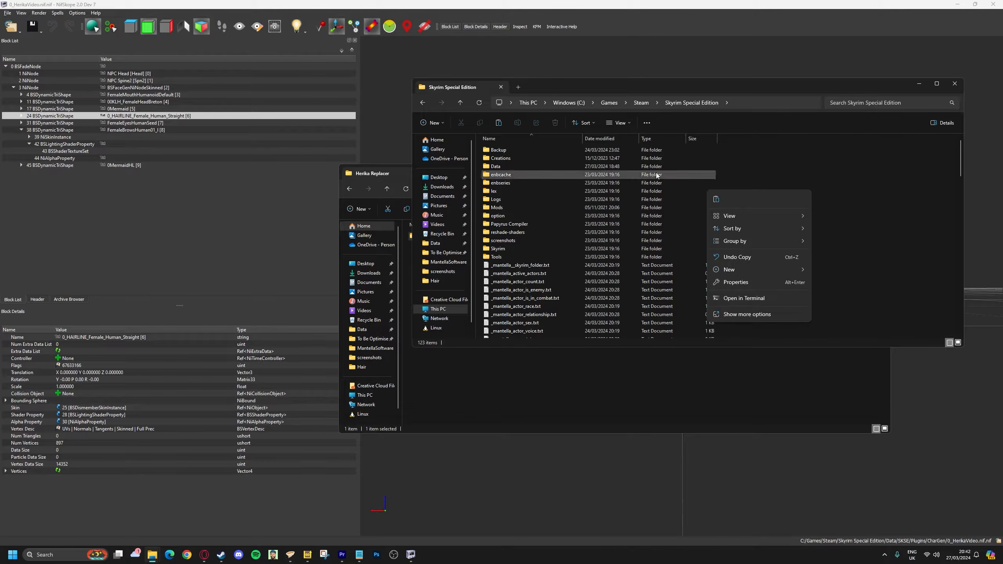
pyautogui.press('Escape')
pyautogui.click(530, 167)
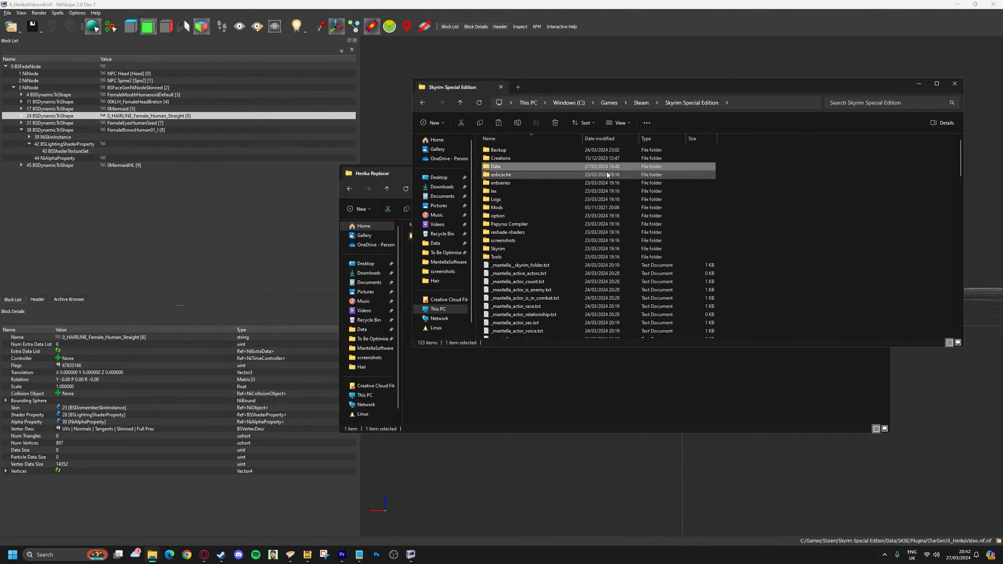
# Browse the game's Data folder through meshes, actors and character to check the installed replacer folder.
pyautogui.doubleClick(510, 166)
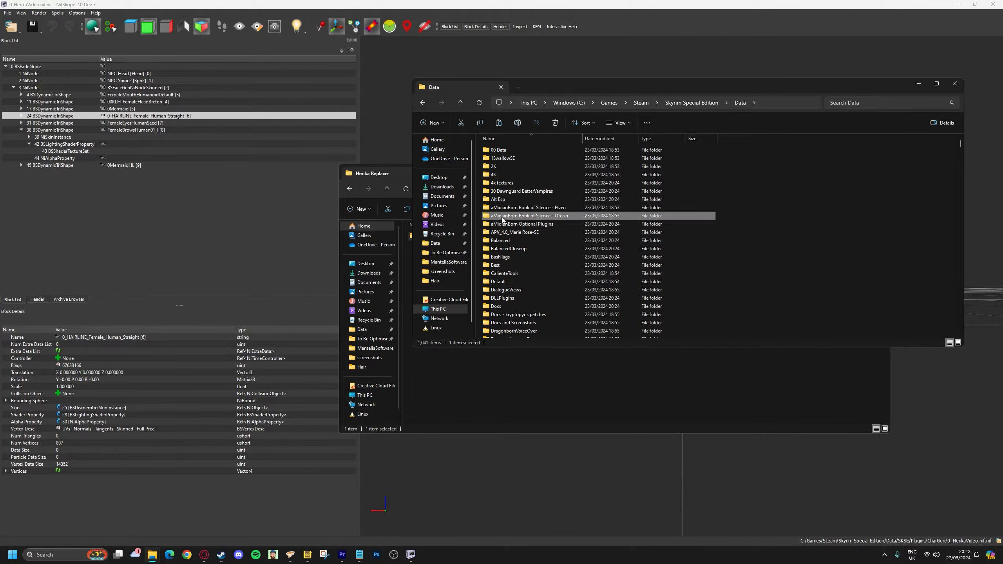
pyautogui.press('m')
pyautogui.doubleClick(499, 173)
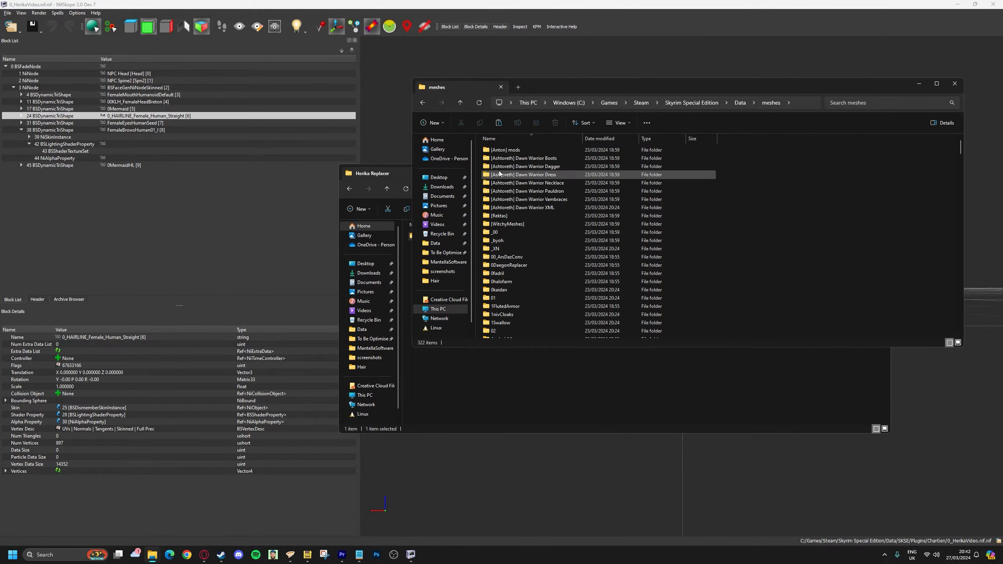
pyautogui.press('a')
pyautogui.doubleClick(512, 189)
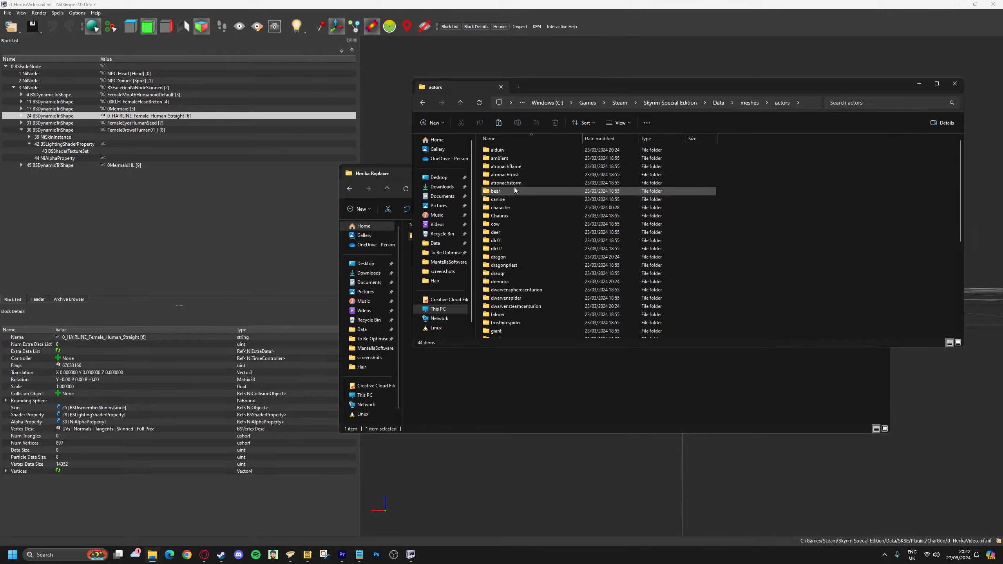
pyautogui.doubleClick(514, 206)
pyautogui.click(514, 193)
pyautogui.press('s')
pyautogui.doubleClick(524, 181)
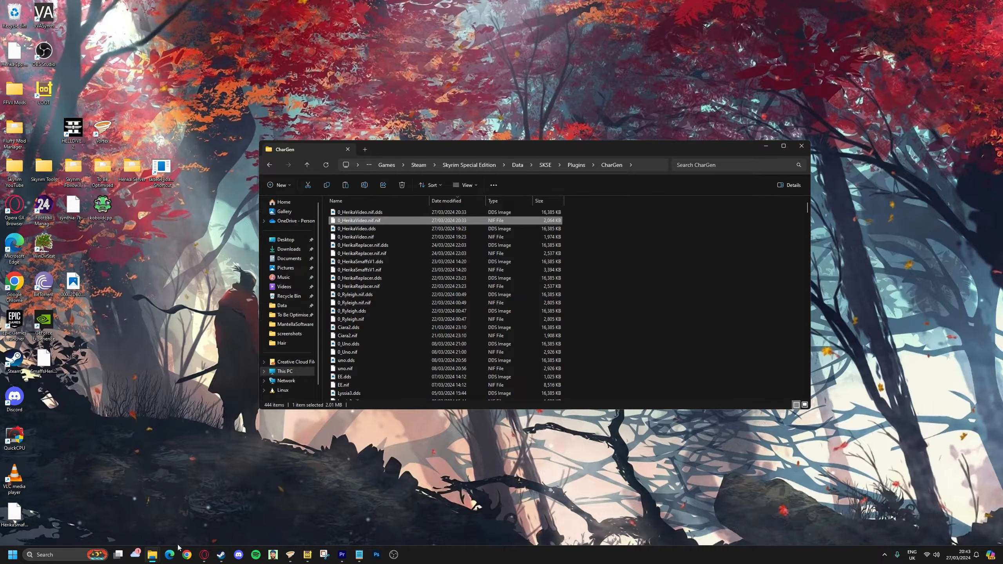
# Launch CreationKit.exe from the Skyrim Special Edition game folder and dismiss the KiLoader error.
pyautogui.moveTo(151, 561)
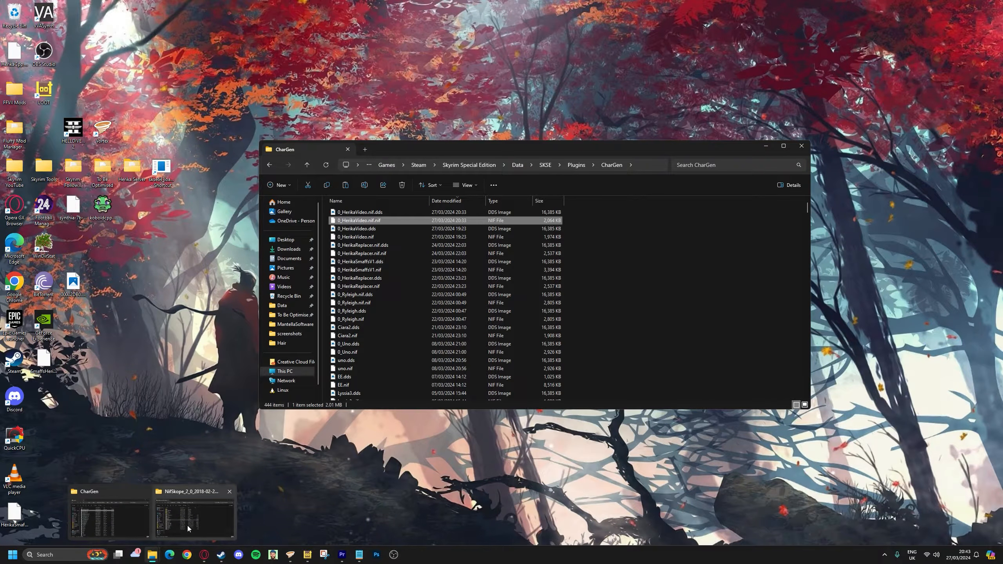
pyautogui.click(282, 305)
pyautogui.click(541, 166)
pyautogui.scroll(-2, 434, 277)
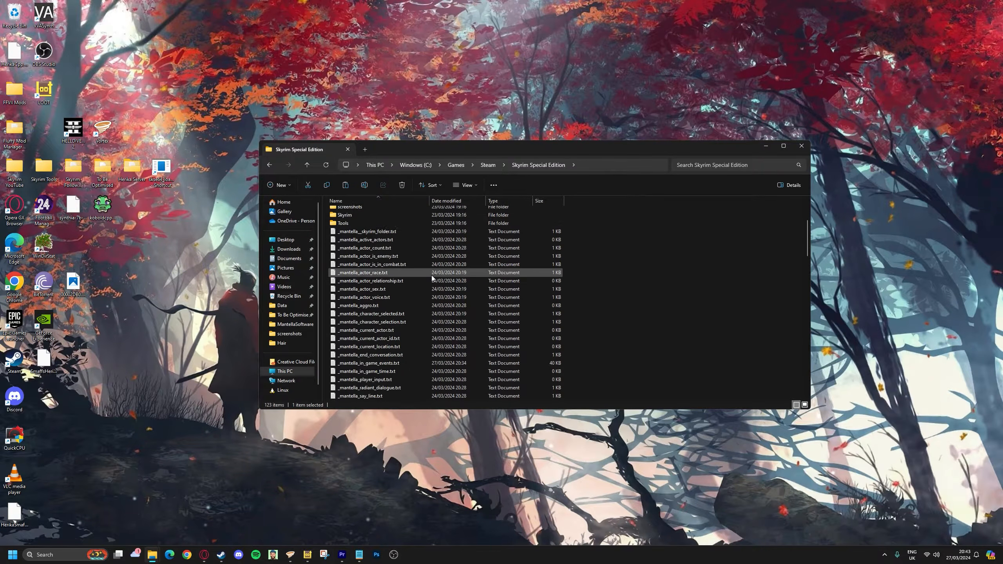
pyautogui.scroll(-9, 431, 278)
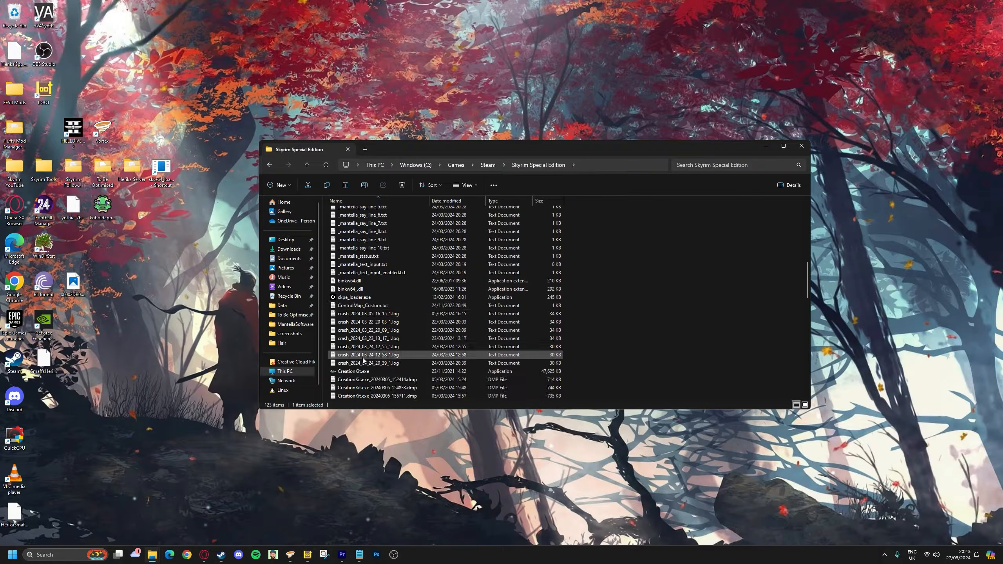
pyautogui.doubleClick(358, 373)
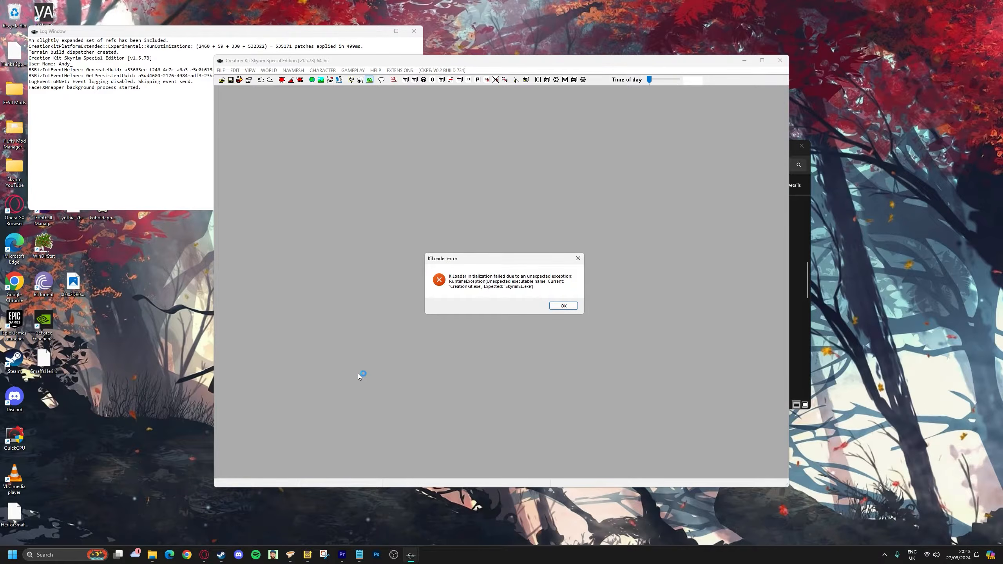
pyautogui.click(564, 306)
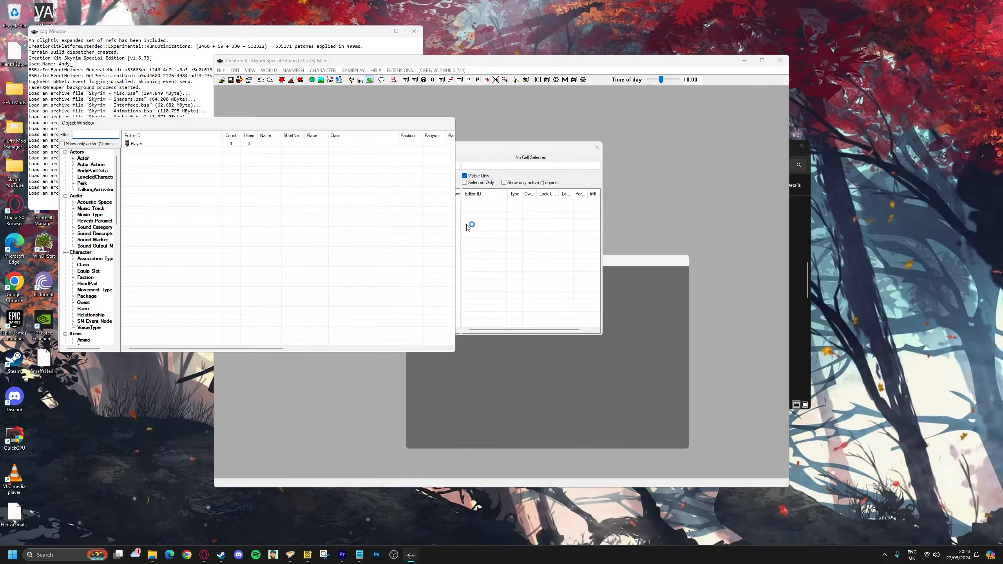
# Open the Creation Kit's plugin and master file list, filter it by "high" and choose High Poly Head.esm.
pyautogui.click(222, 80)
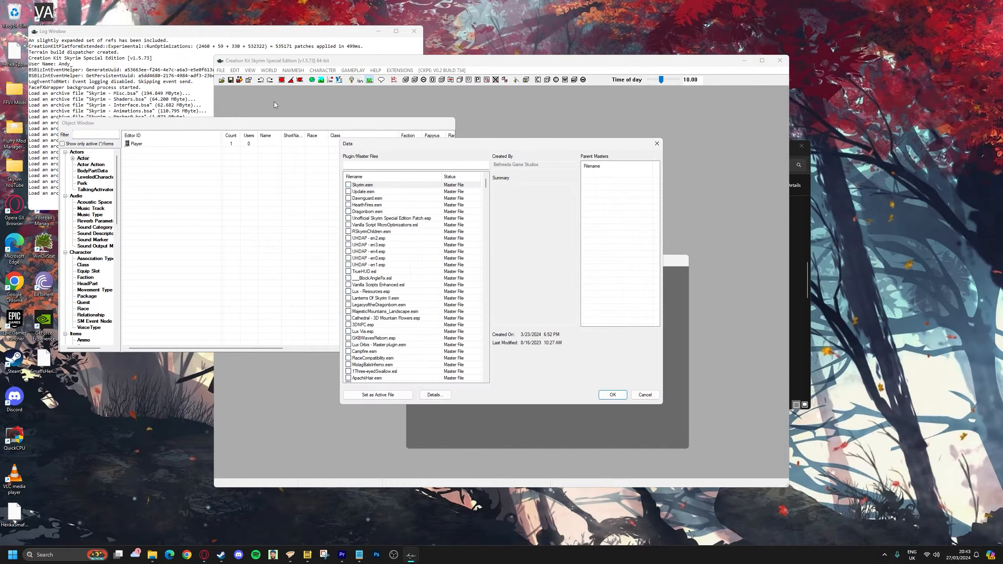
pyautogui.click(361, 166)
pyautogui.write('high')
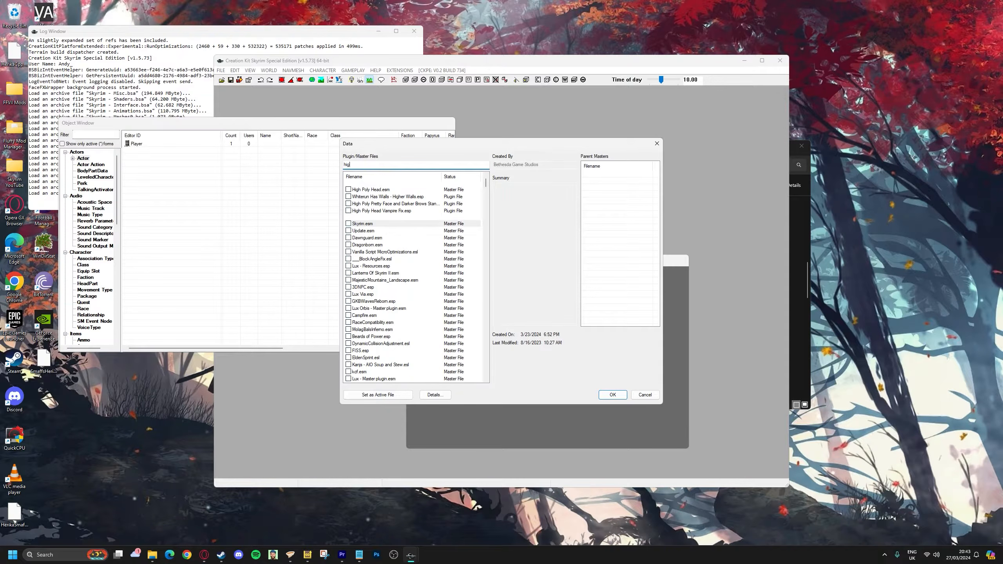
pyautogui.click(364, 190)
pyautogui.moveTo(369, 165); pyautogui.dragTo(342, 165)
pyautogui.write('herik')
pyautogui.press('BackSpace')
pyautogui.press('BackSpace')
pyautogui.press('BackSpace')
pyautogui.press('BackSpace')
pyautogui.press('BackSpace')
# Filter the plugin list by "adddi", choose AddDiagToReplace.esp and load the chosen files without an active file.
pyautogui.write('add')
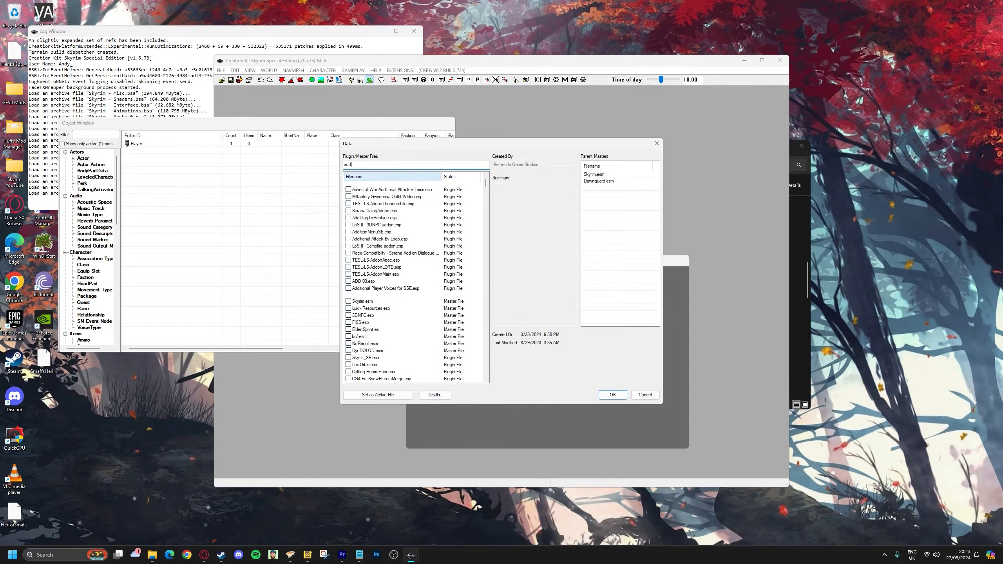
pyautogui.write('di')
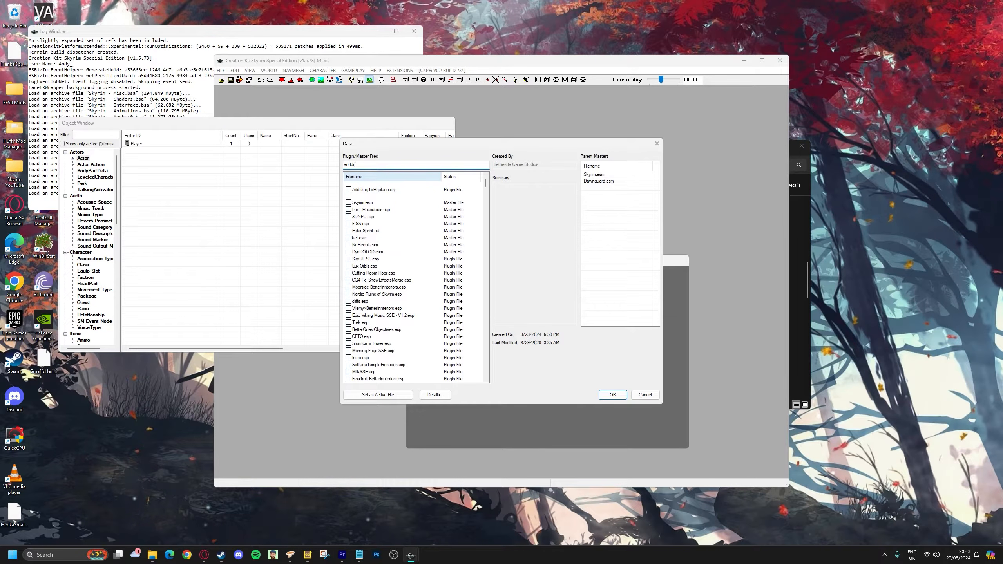
pyautogui.click(369, 189)
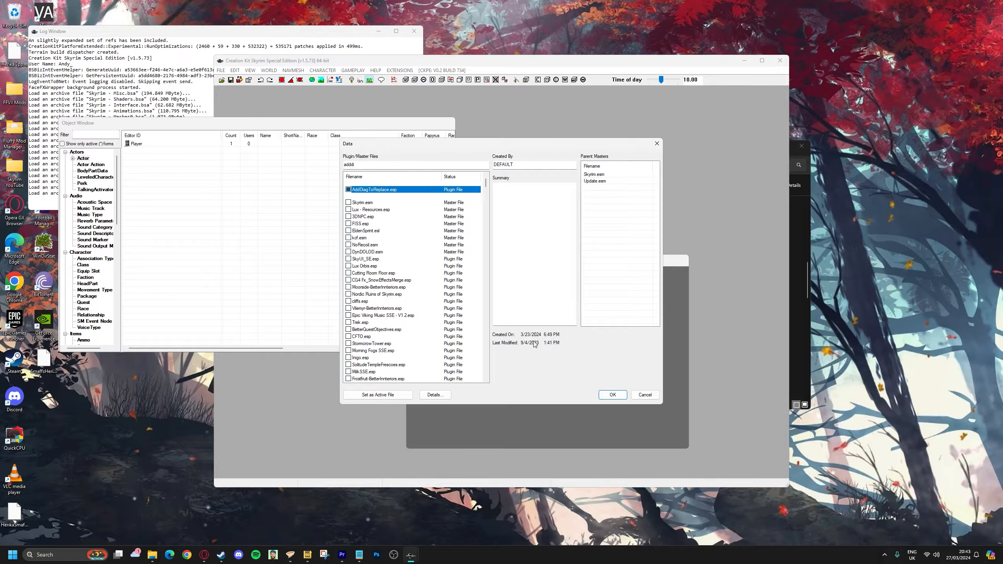
pyautogui.click(611, 395)
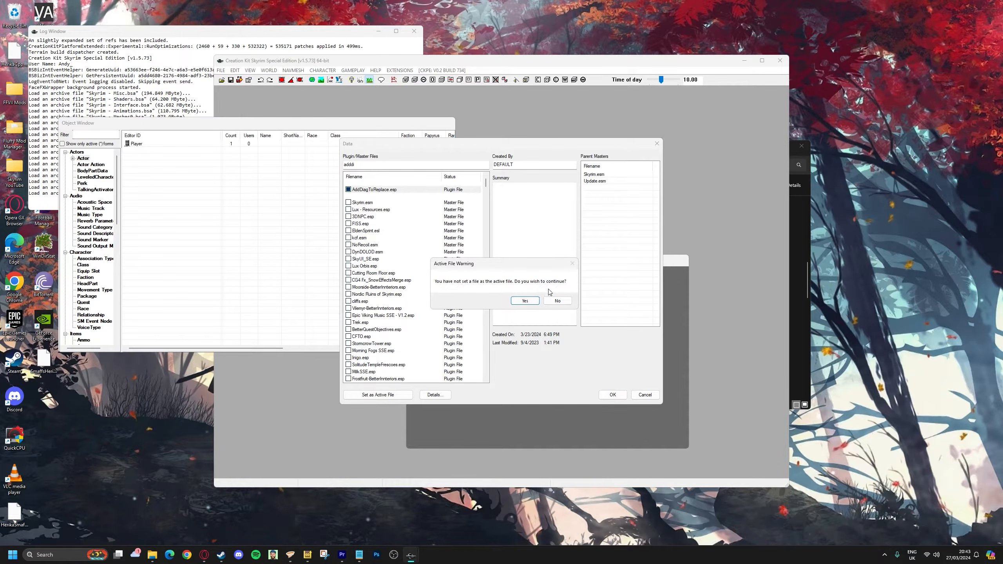
pyautogui.click(536, 302)
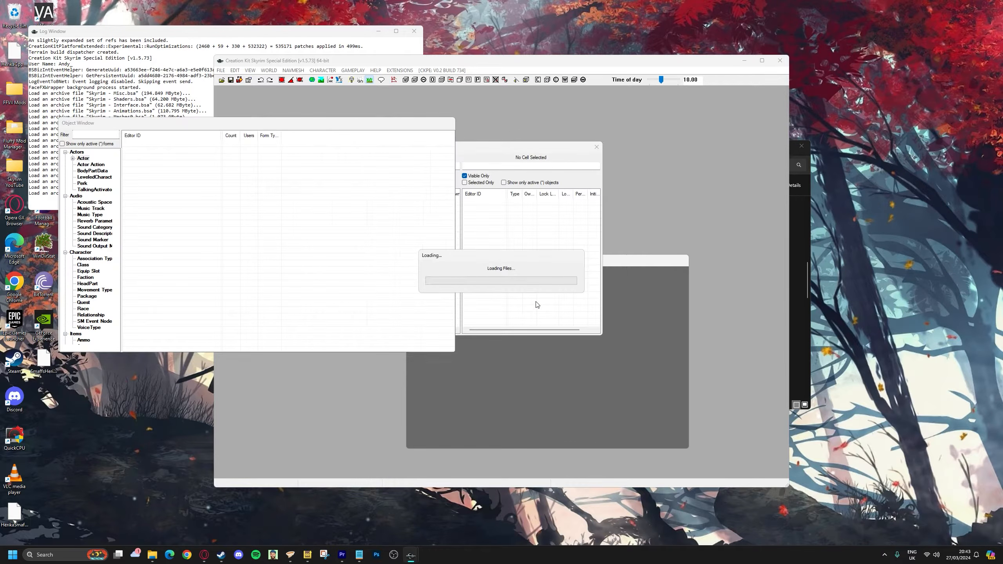
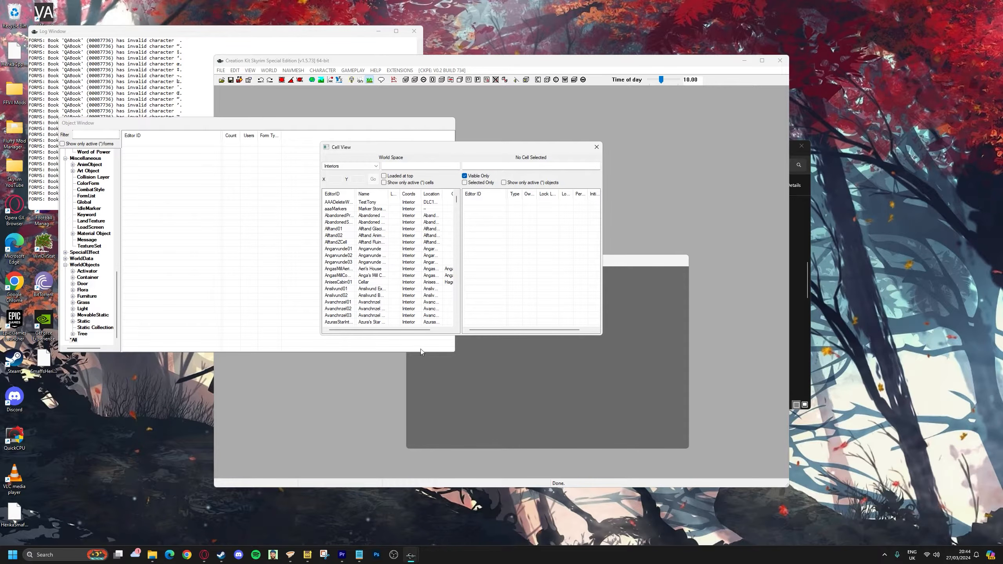
# Enlarge the Object Window and list the TextureSet entries filtered by "eye".
pyautogui.moveTo(453, 351); pyautogui.dragTo(549, 453)
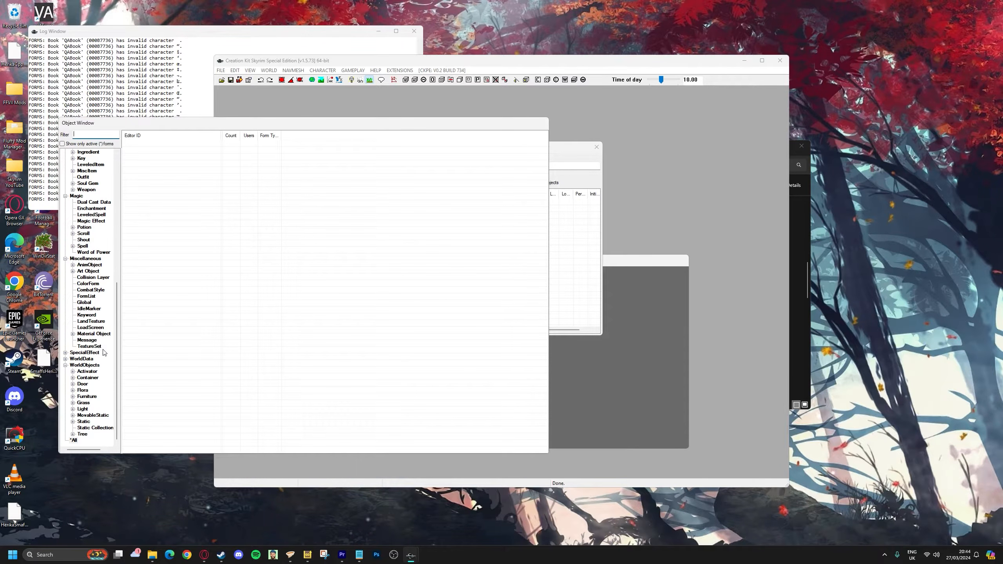
pyautogui.click(90, 346)
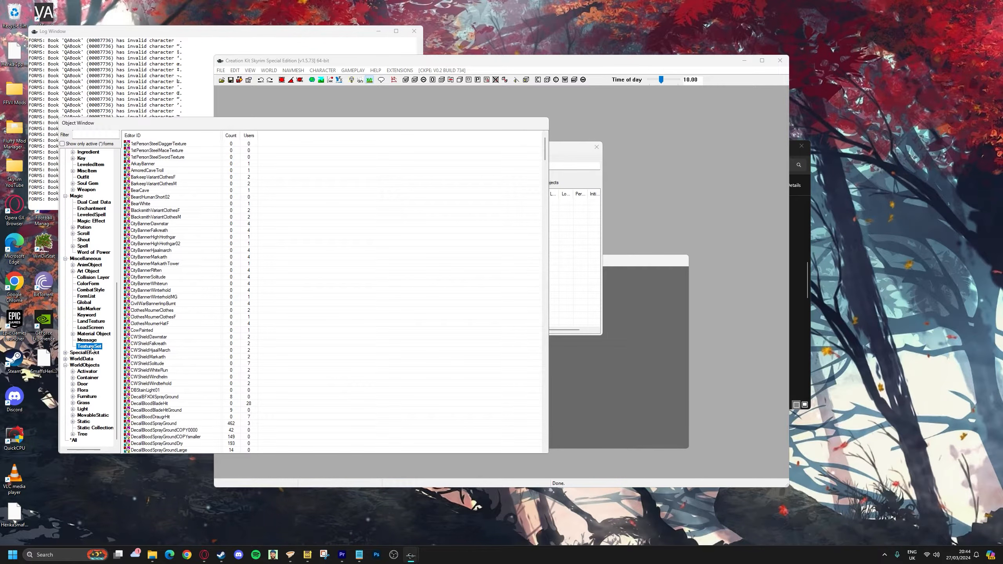
pyautogui.click(110, 135)
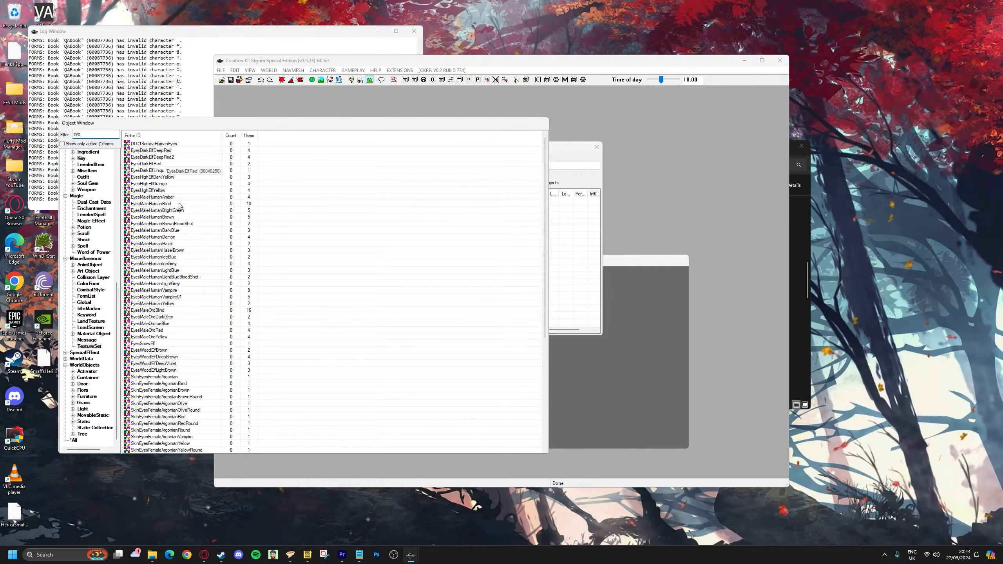
pyautogui.scroll(-8, 176, 233)
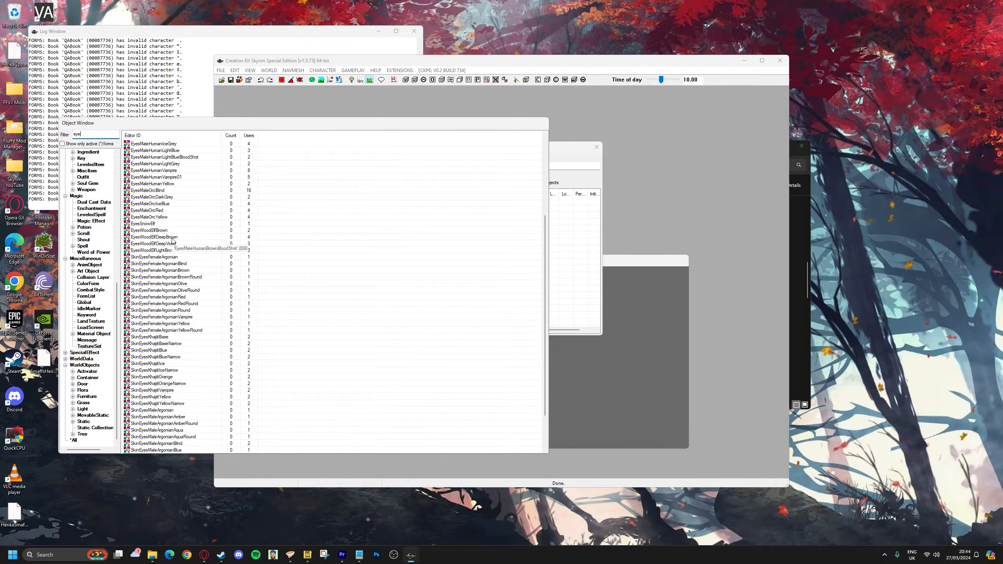
pyautogui.scroll(8, 173, 238)
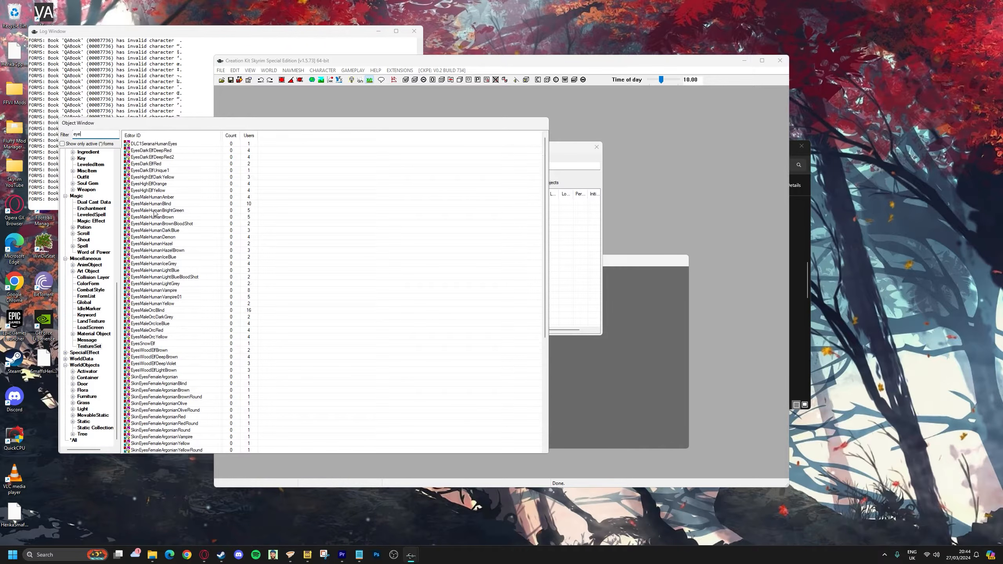
# Duplicate the EyesMaleHumanBlind texture set and rename the duplicate to 0_HerikaEyes.
pyautogui.rightClick(146, 204)
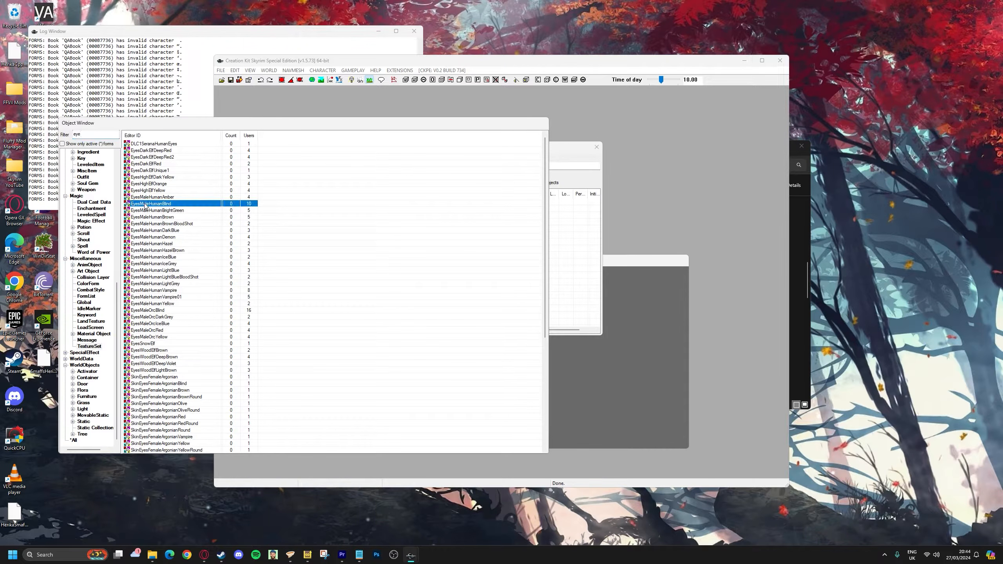
pyautogui.click(167, 225)
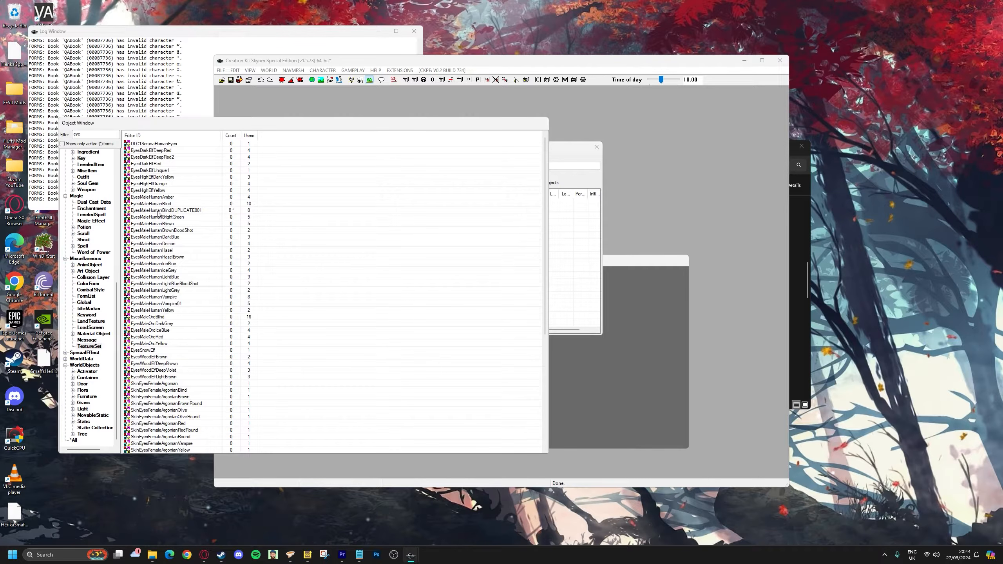
pyautogui.doubleClick(157, 211)
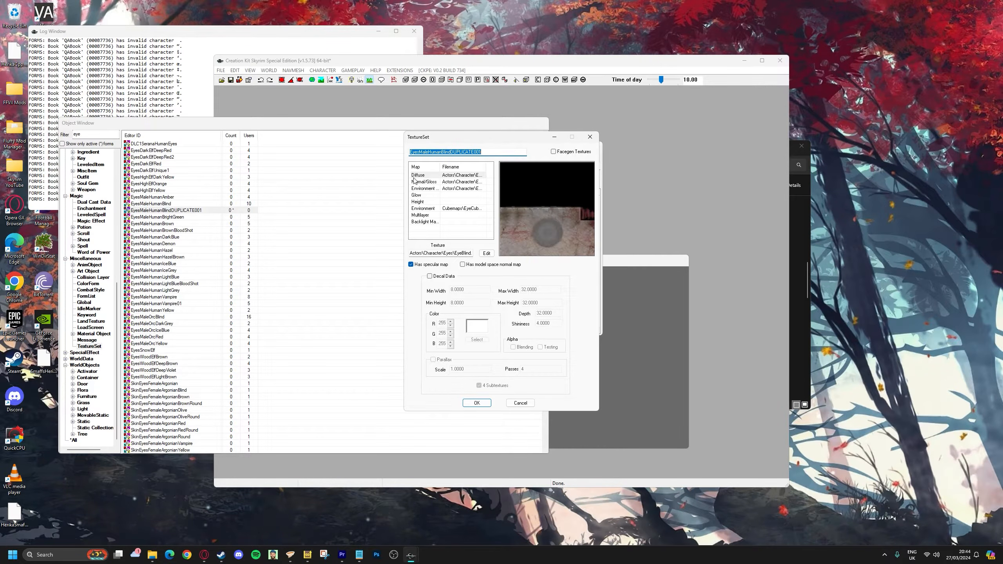
pyautogui.moveTo(435, 139); pyautogui.dragTo(322, 142)
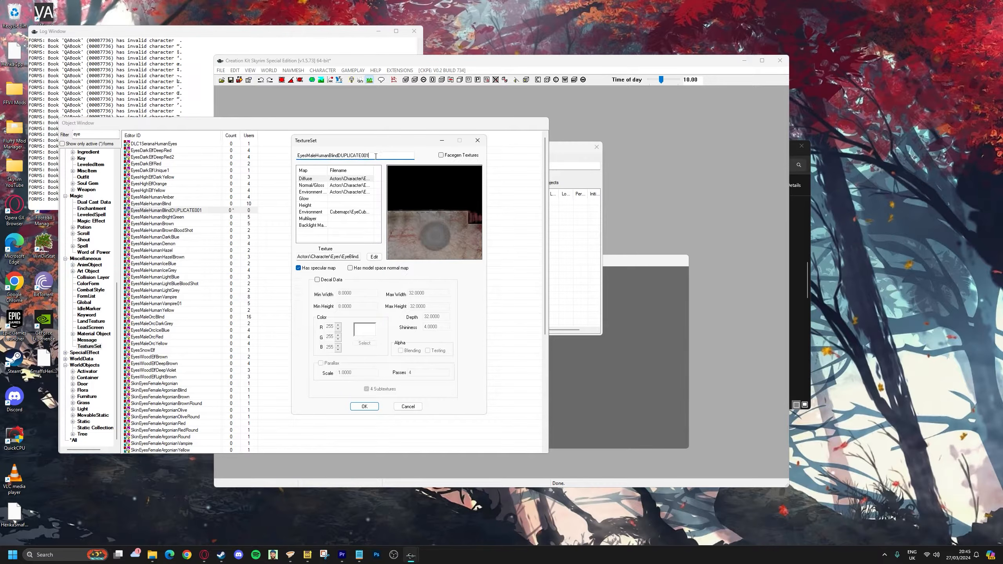
pyautogui.write('0_HerikaEyes')
pyautogui.moveTo(314, 155); pyautogui.dragTo(384, 155)
pyautogui.write('EW')
pyautogui.click(497, 107)
pyautogui.click(334, 155)
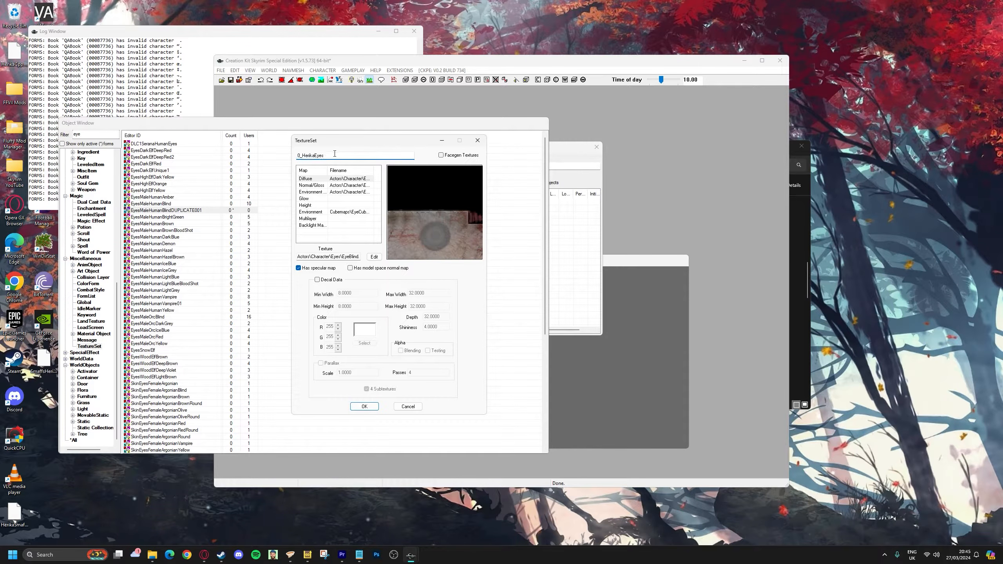
# Set the Diffuse map of the 0_HerikaEyes texture set to eyeseed.dds from textures\actors\character\Smaffs Herika Replacer\Eyes.
pyautogui.click(346, 179)
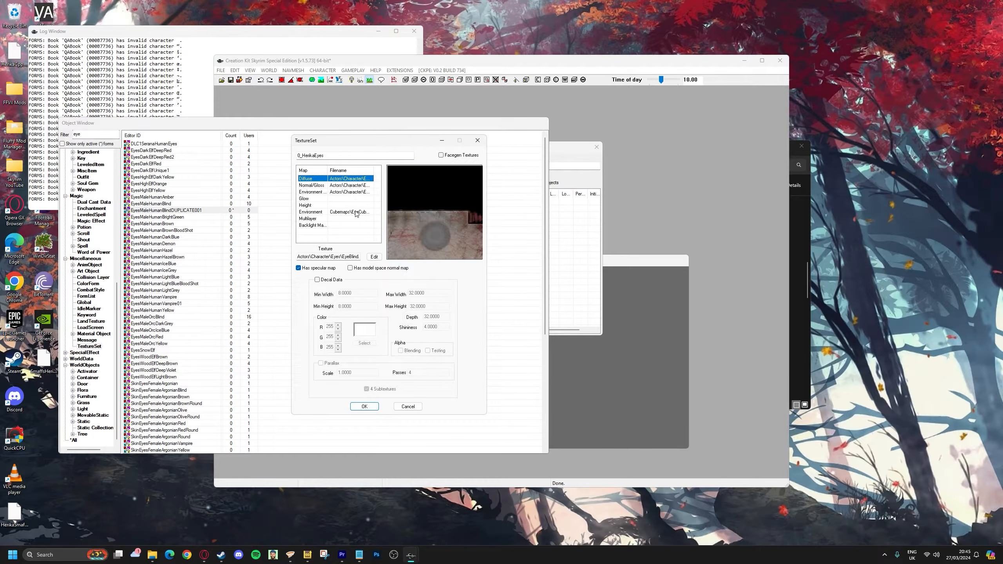
pyautogui.click(373, 256)
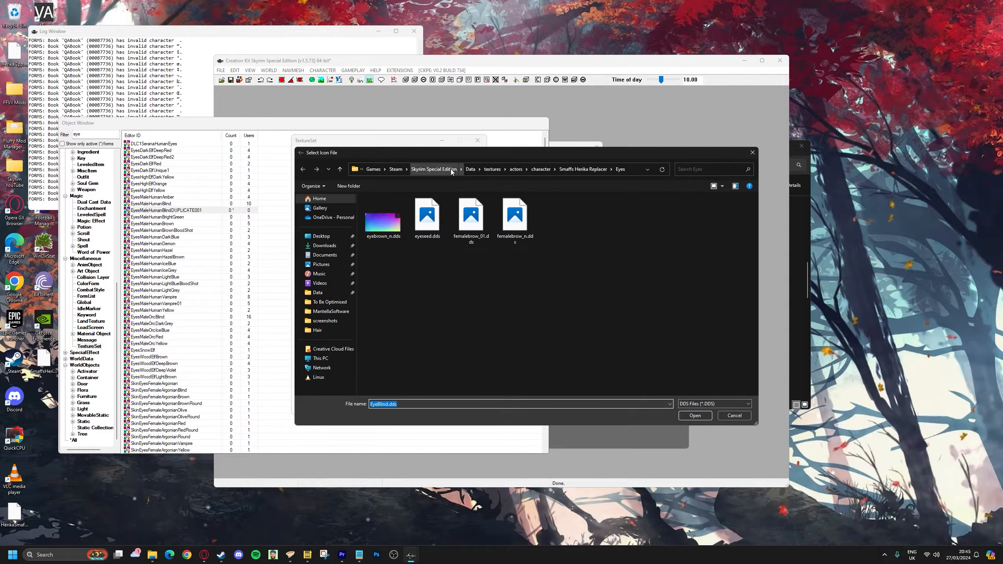
pyautogui.click(433, 170)
pyautogui.doubleClick(376, 225)
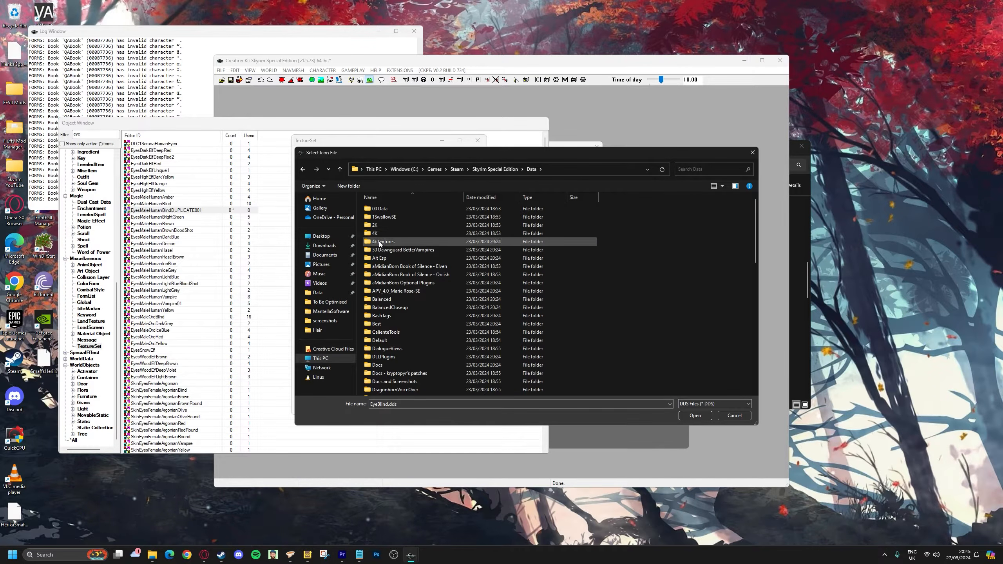
pyautogui.press('t')
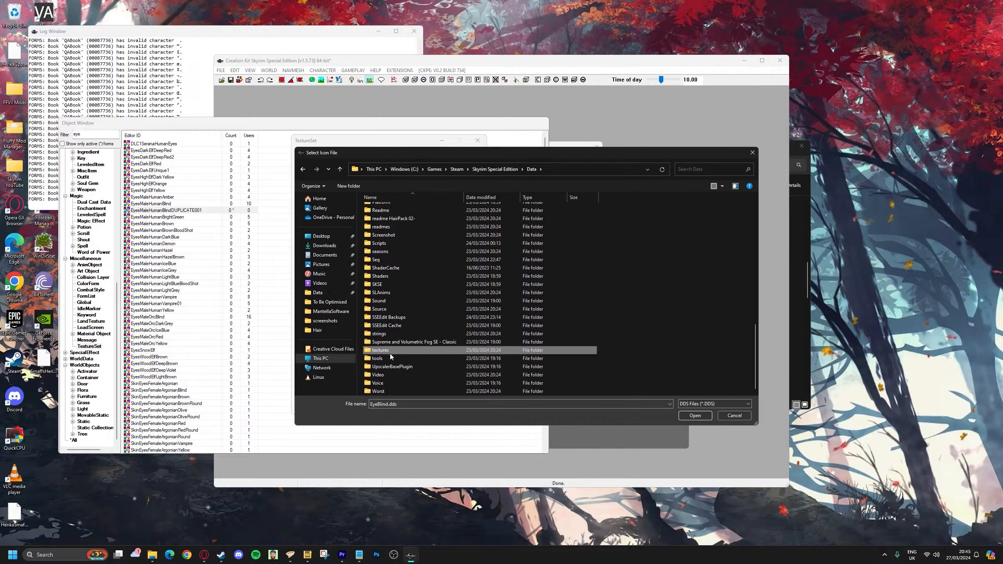
pyautogui.doubleClick(390, 353)
pyautogui.press('a')
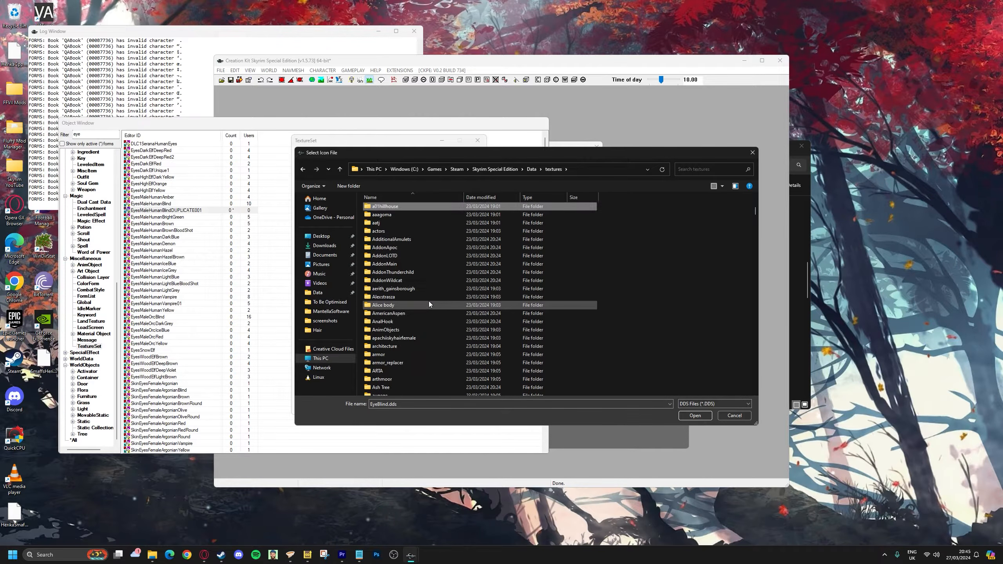
pyautogui.doubleClick(423, 233)
pyautogui.doubleClick(422, 226)
pyautogui.press('s')
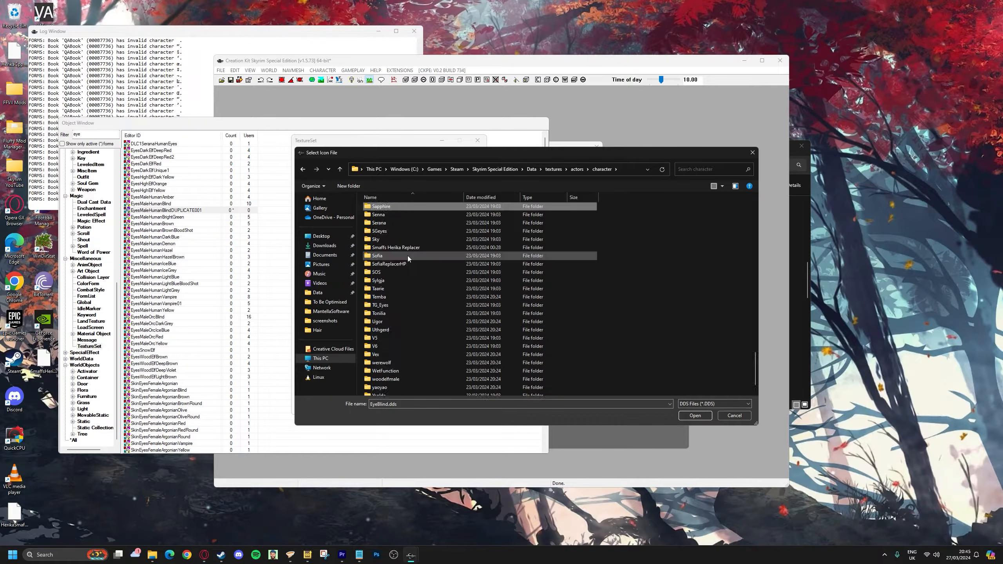
pyautogui.doubleClick(416, 252)
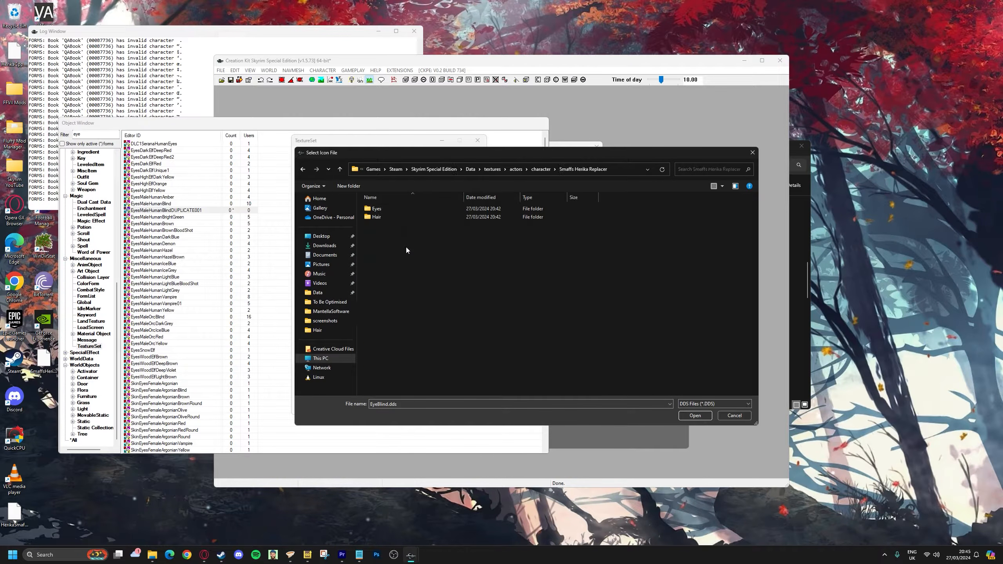
pyautogui.doubleClick(393, 209)
pyautogui.click(429, 237)
pyautogui.click(694, 415)
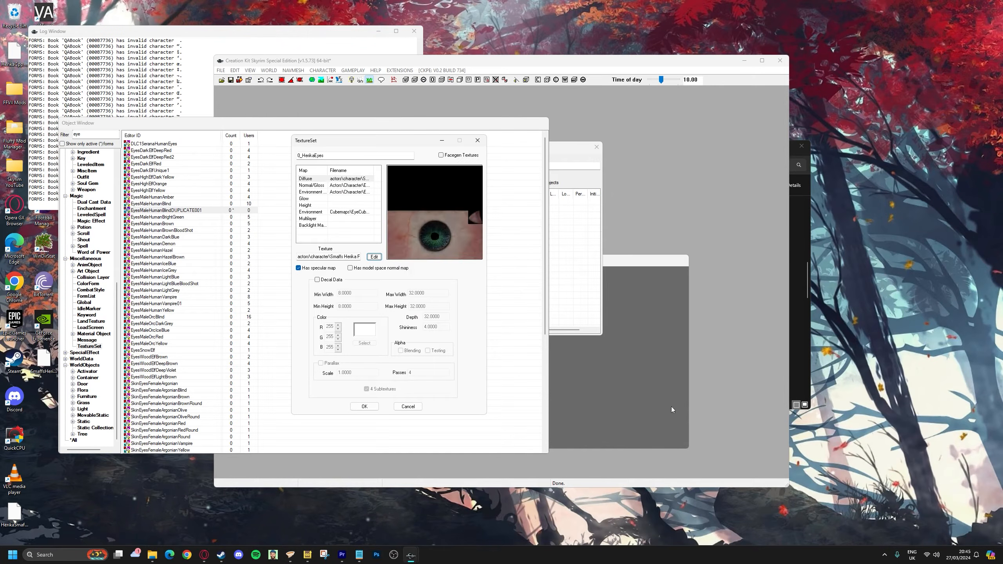
# Set the Normal/Gloss map of 0_HerikaEyes to eyebrown_n.dds and save the renamed texture set without creating a new form.
pyautogui.click(370, 178)
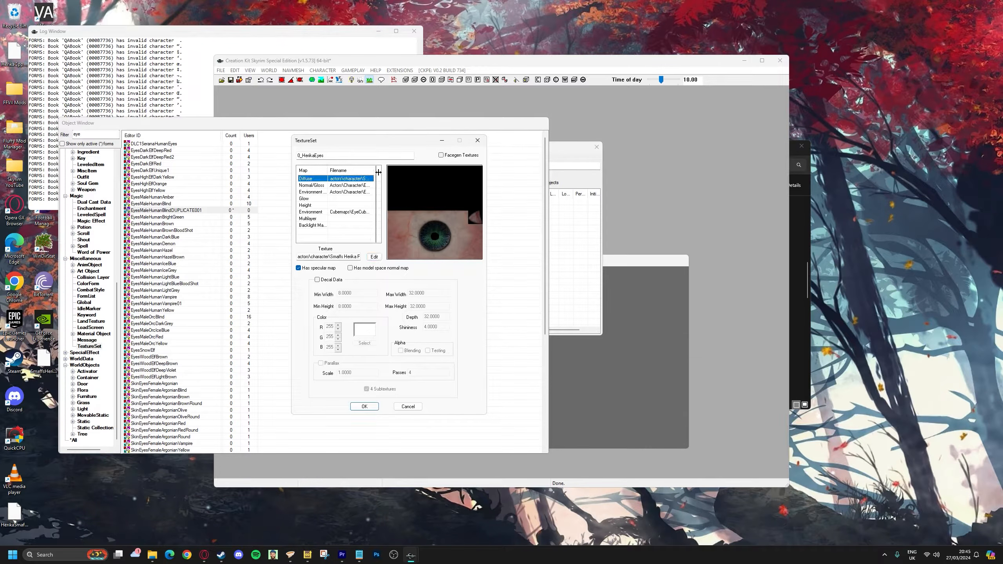
pyautogui.moveTo(337, 239); pyautogui.dragTo(365, 240)
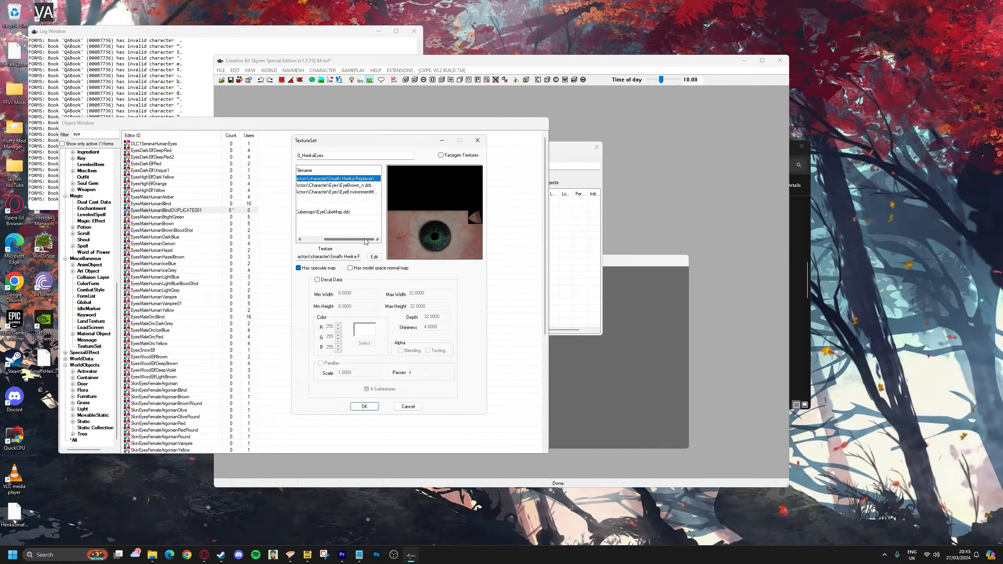
pyautogui.click(355, 186)
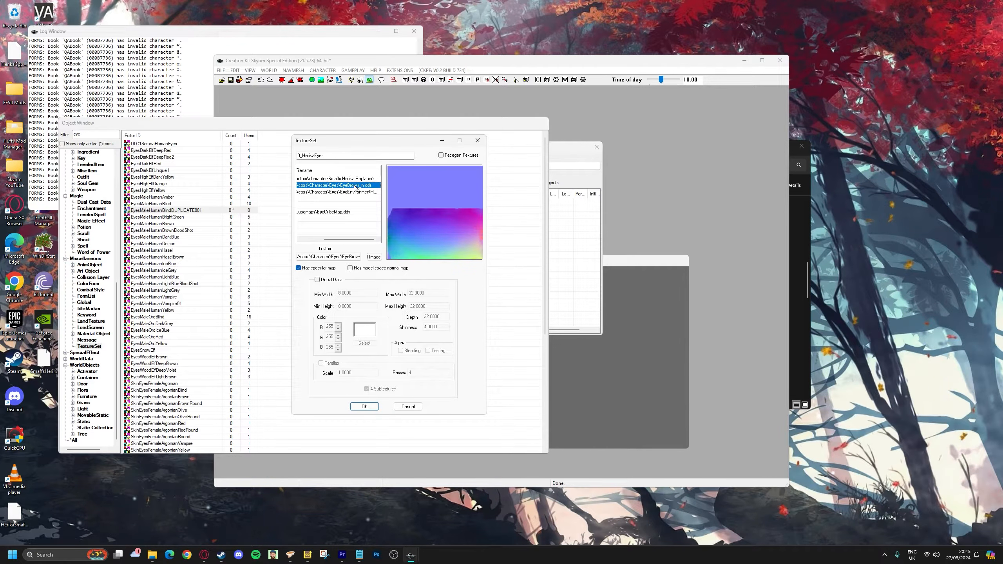
pyautogui.click(371, 257)
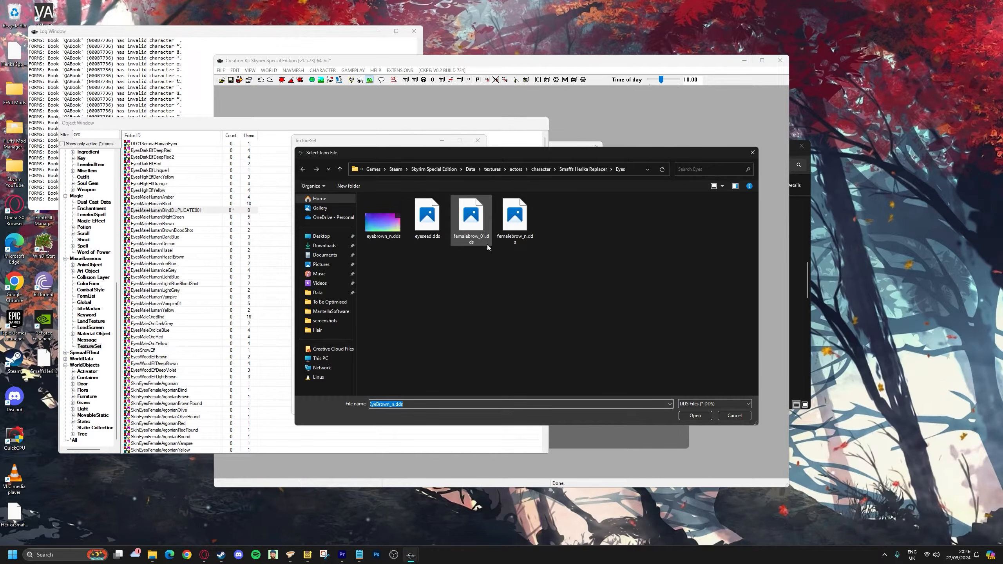
pyautogui.click(389, 223)
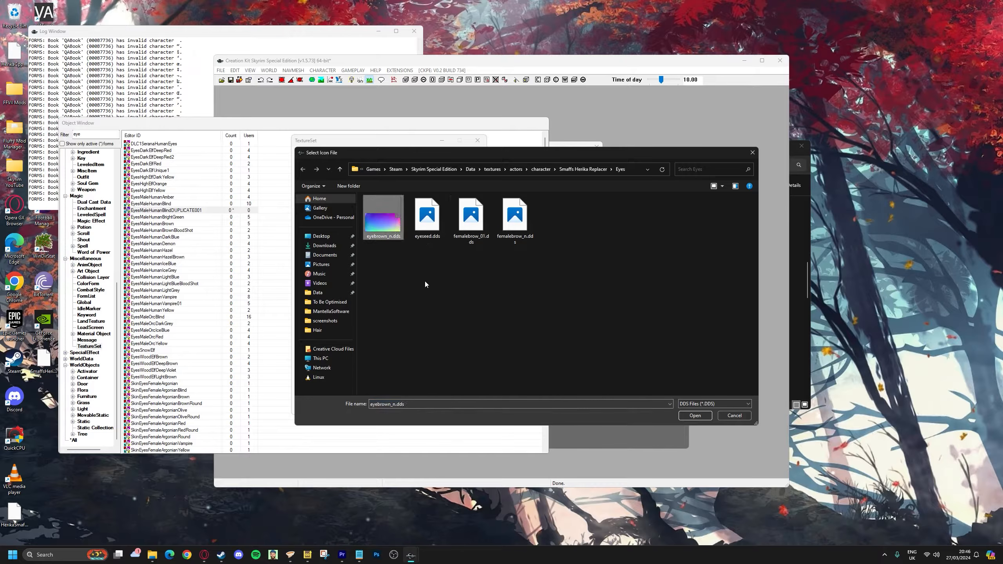
pyautogui.click(692, 415)
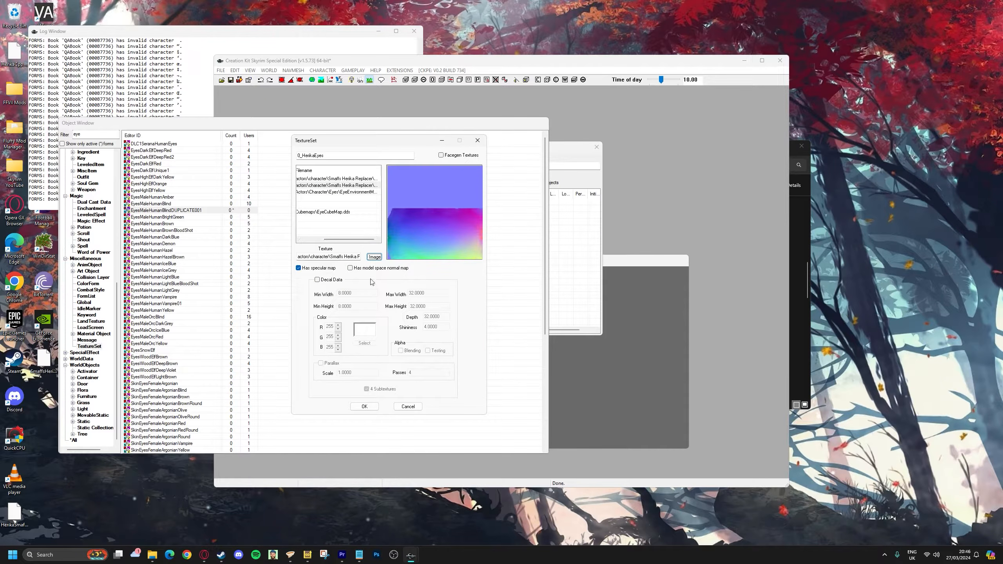
pyautogui.click(364, 407)
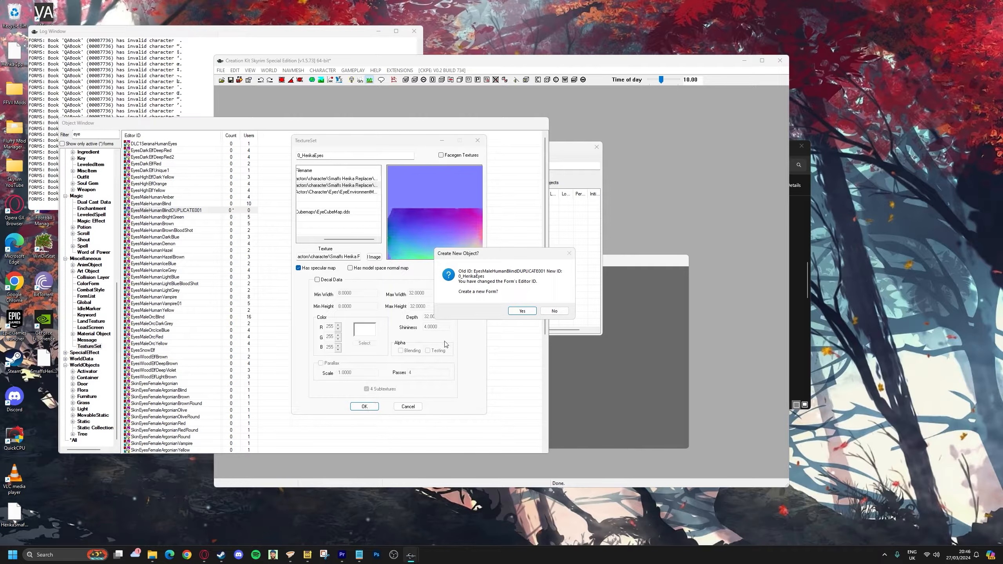
pyautogui.click(556, 312)
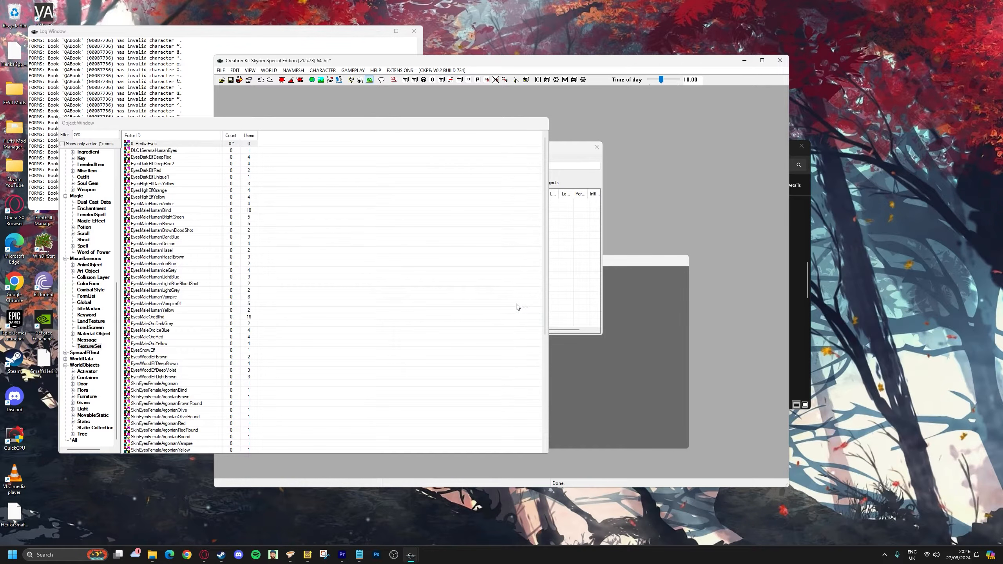
# Filter the texture sets by "brow" and duplicate HeadBrowHumanFemale03.
pyautogui.moveTo(89, 135); pyautogui.dragTo(65, 138)
pyautogui.write('brow')
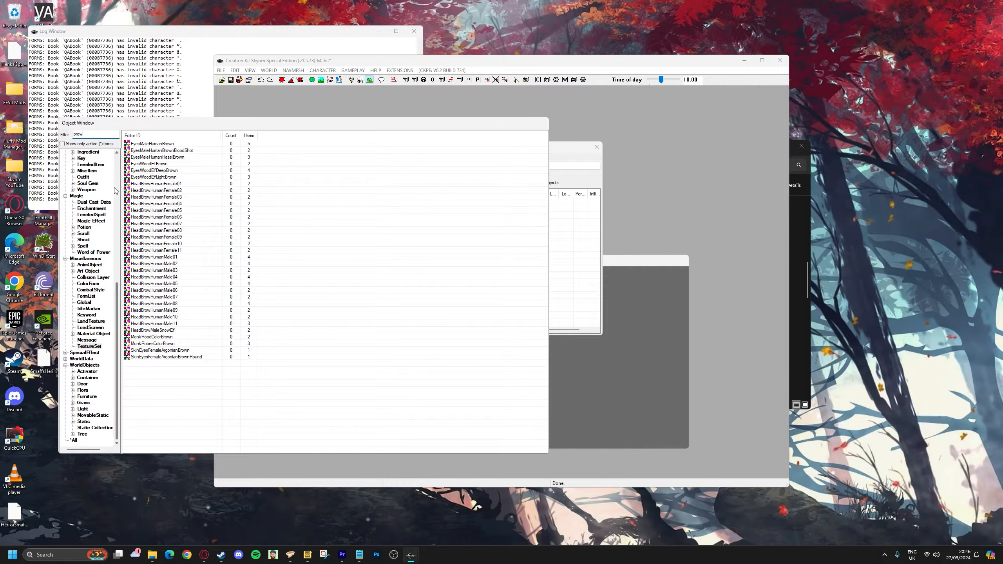
pyautogui.click(152, 197)
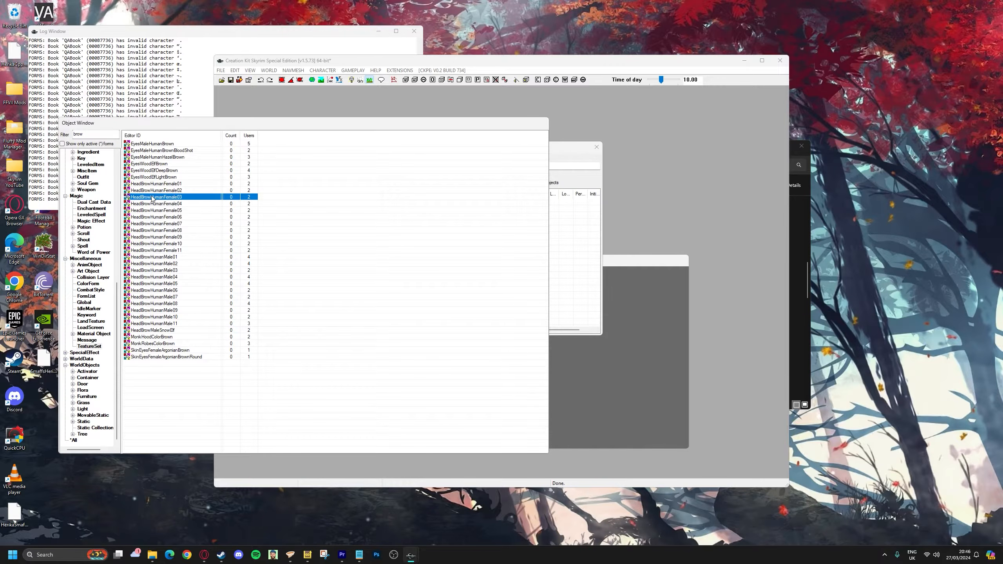
pyautogui.rightClick(153, 197)
pyautogui.click(175, 218)
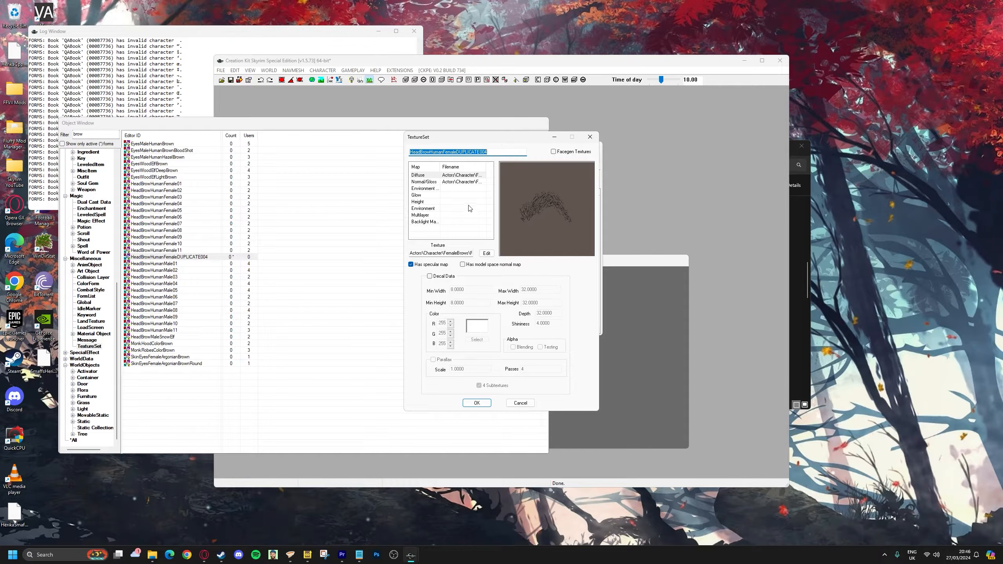
# Rename the duplicated brow texture set to 0_HerikaBrow.
pyautogui.click(413, 151)
pyautogui.write('0_')
pyautogui.press('Right')
pyautogui.press('Right')
pyautogui.write('rika')
pyautogui.press('Delete')
pyautogui.press('Delete')
pyautogui.press('Delete')
pyautogui.write('B')
pyautogui.moveTo(436, 152); pyautogui.dragTo(589, 158)
pyautogui.press('Delete')
# Set the Diffuse map of 0_HerikaBrow to femalebrow_01.dds from the Smaffs Herika Replacer Eyes folder.
pyautogui.click(469, 178)
pyautogui.moveTo(487, 166); pyautogui.dragTo(555, 170)
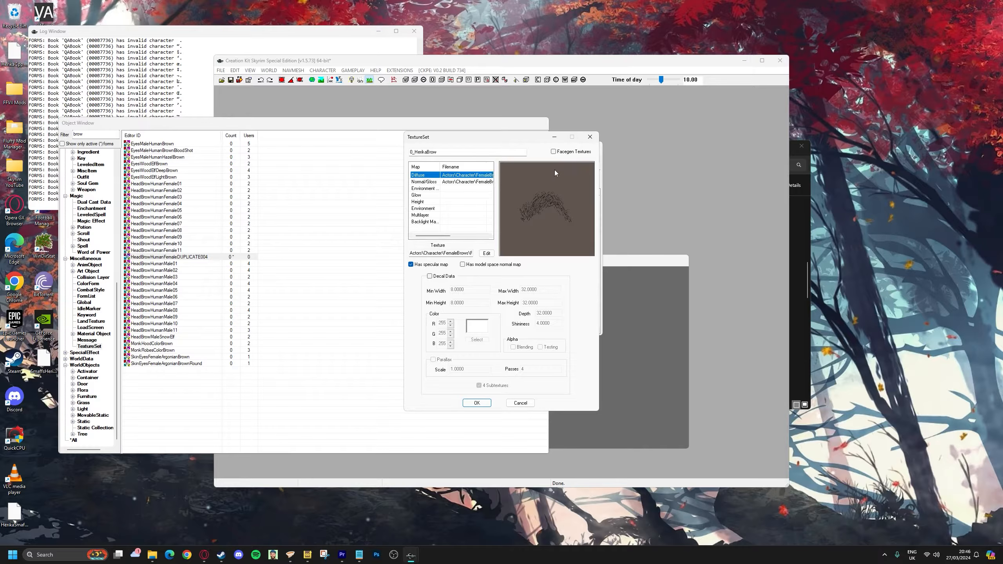
pyautogui.moveTo(446, 236)
pyautogui.mouseDown()
pyautogui.moveTo(481, 237)
pyautogui.moveTo(454, 236)
pyautogui.mouseUp()
pyautogui.click(488, 255)
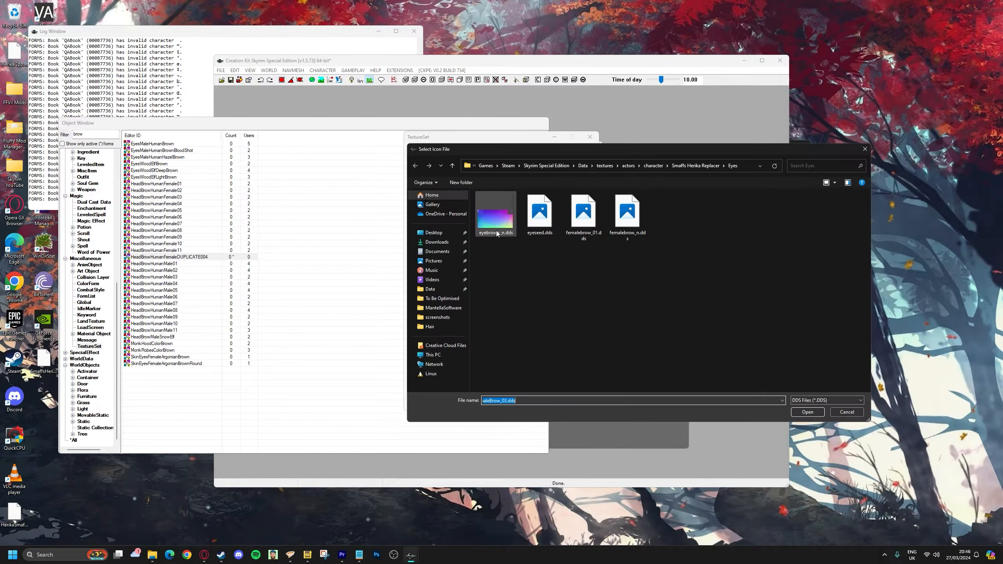
pyautogui.click(595, 241)
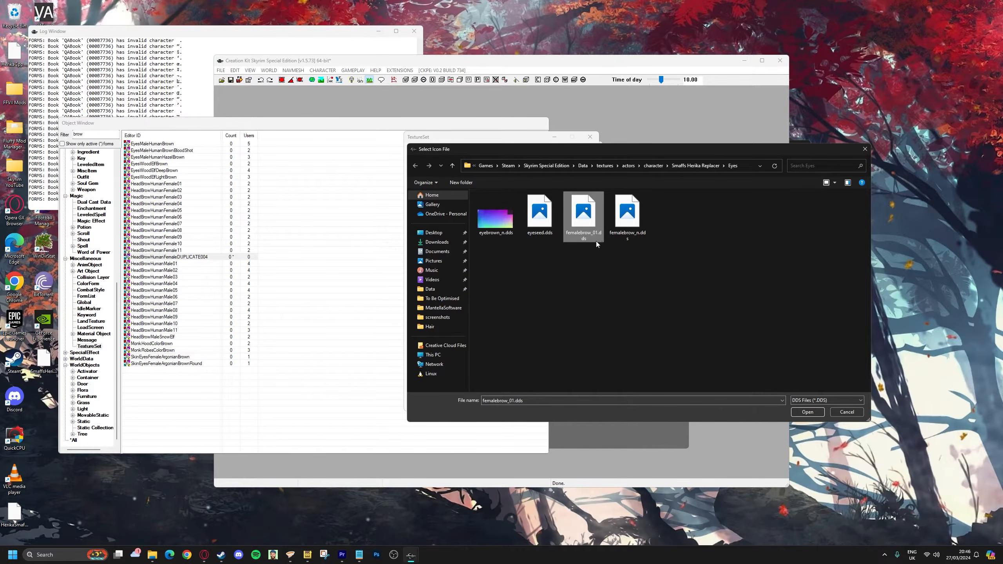
pyautogui.click(807, 413)
# Set the Normal/Gloss map of 0_HerikaBrow to femalebrow_n.dds and save the texture set, confirming the rename.
pyautogui.click(451, 183)
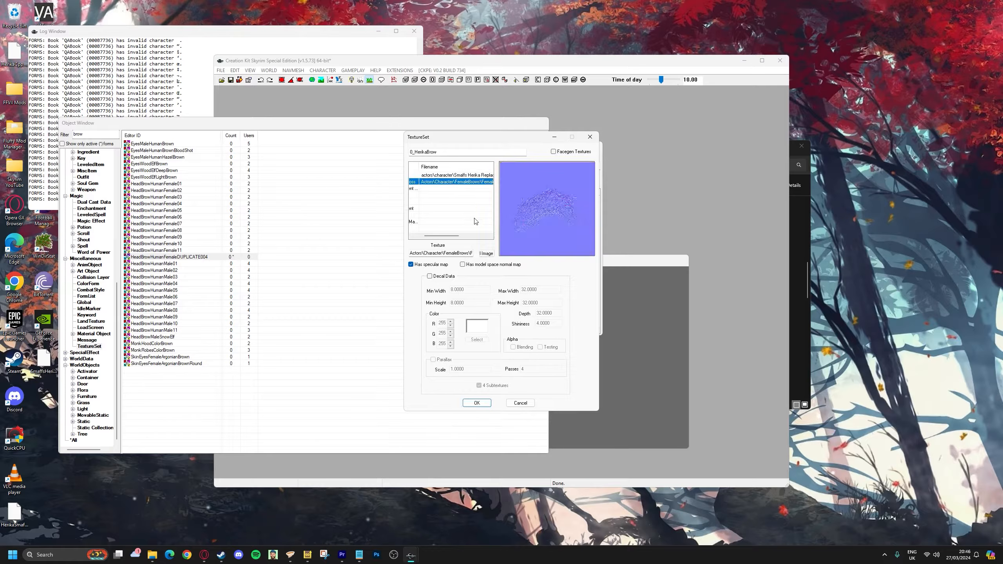
pyautogui.click(490, 254)
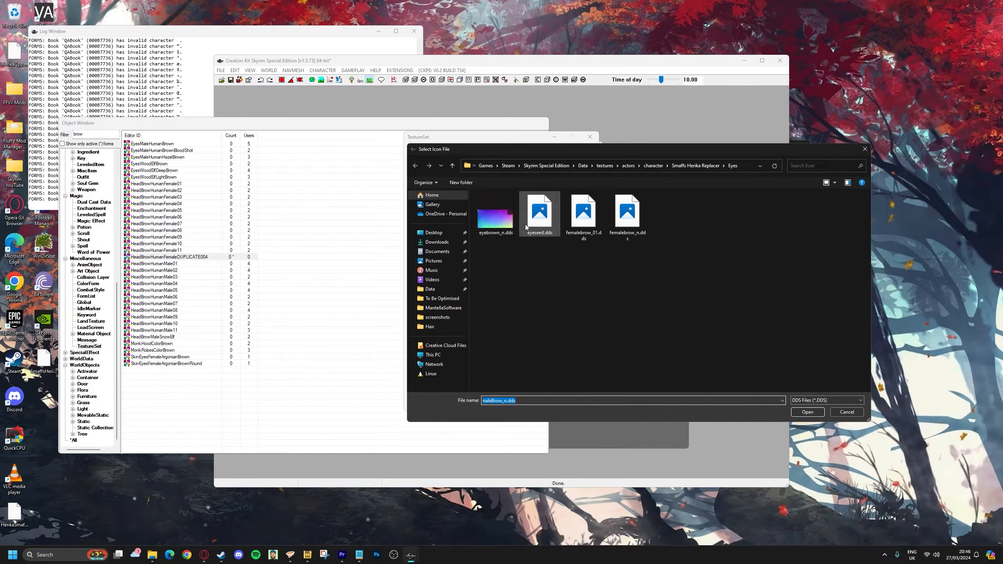
pyautogui.click(616, 232)
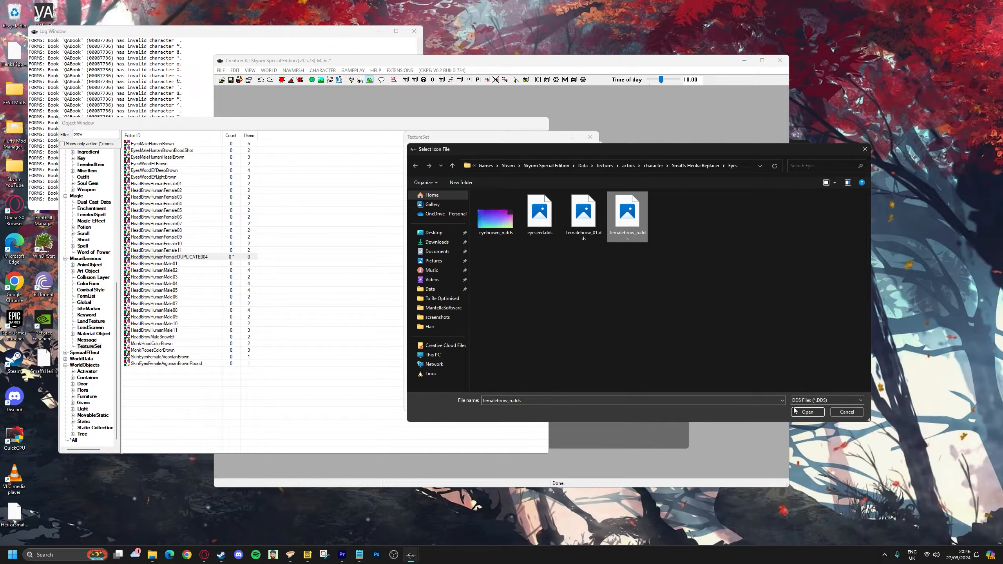
pyautogui.click(807, 412)
pyautogui.click(477, 402)
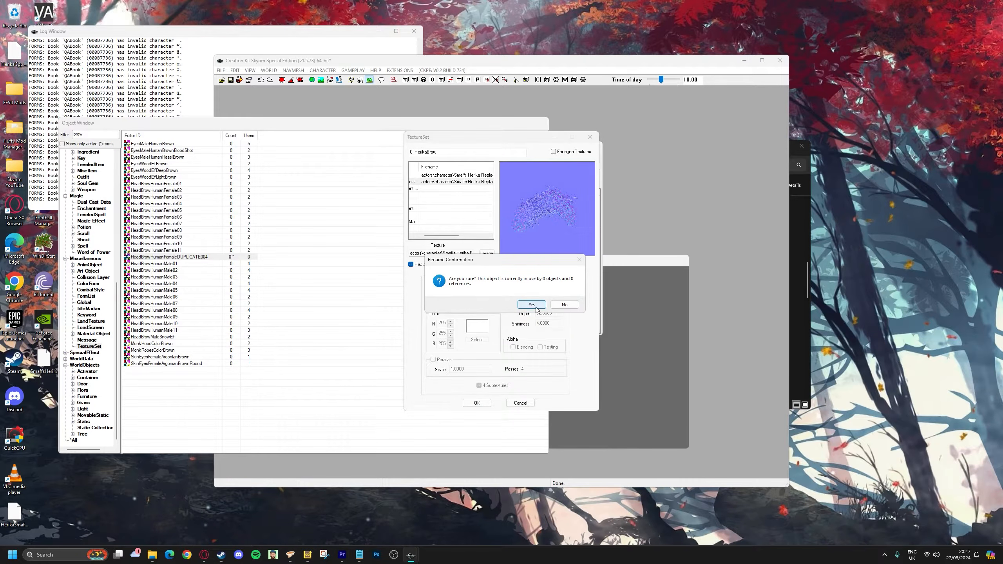
pyautogui.click(536, 306)
# Clear the "brow" filter and list the HeadPart entries filtered by "hair".
pyautogui.moveTo(95, 134); pyautogui.dragTo(67, 133)
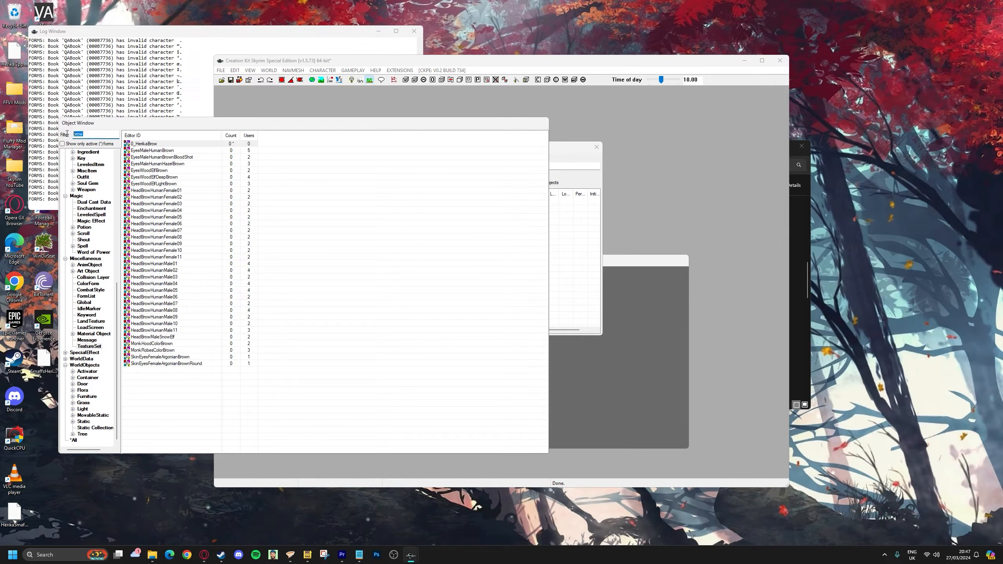
pyautogui.press('BackSpace')
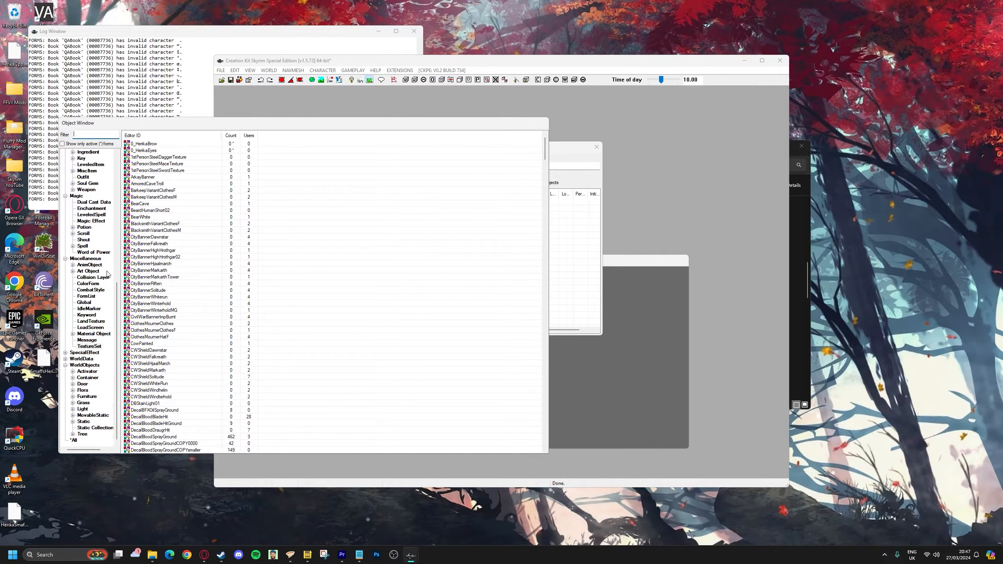
pyautogui.moveTo(114, 293); pyautogui.dragTo(123, 157)
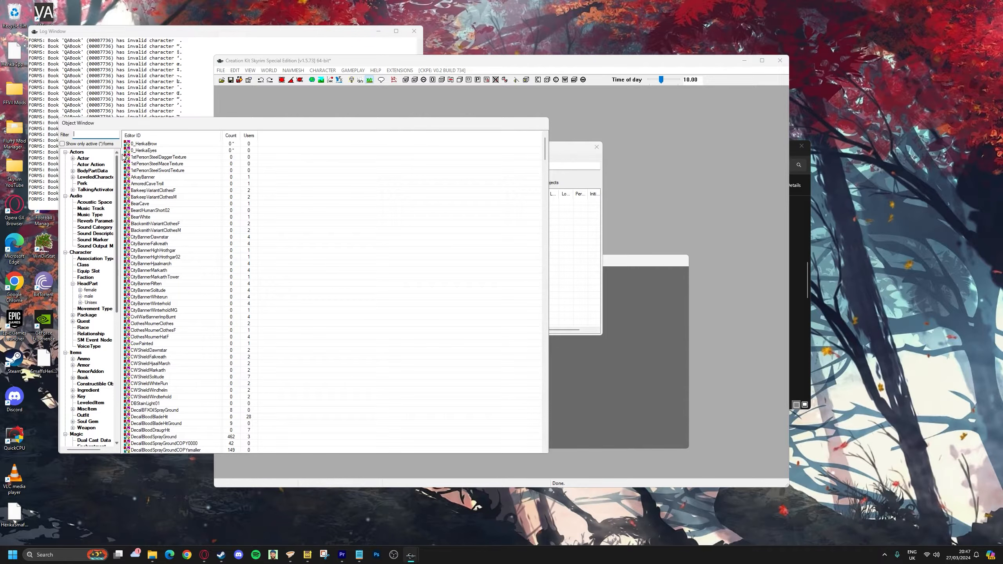
pyautogui.click(89, 284)
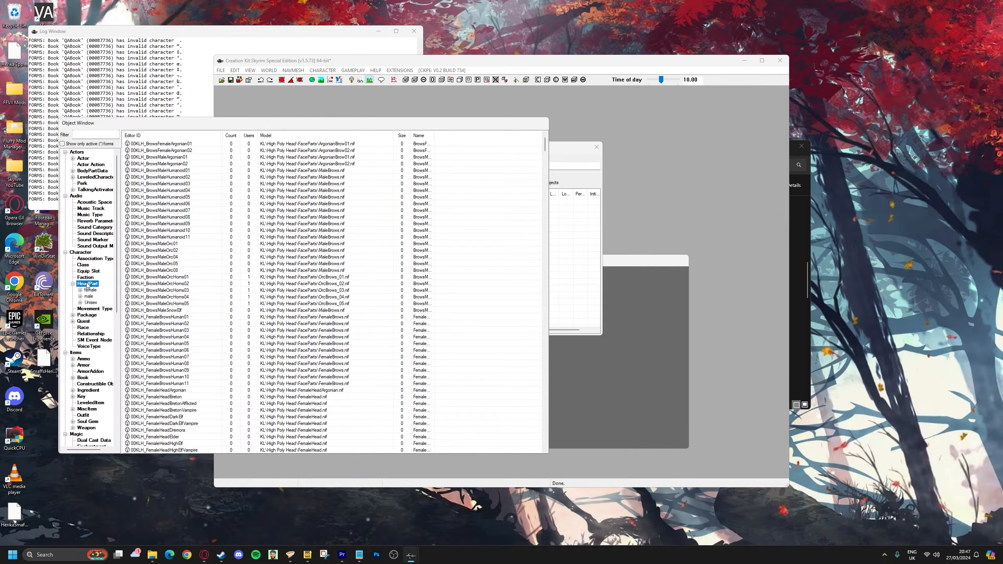
pyautogui.click(102, 135)
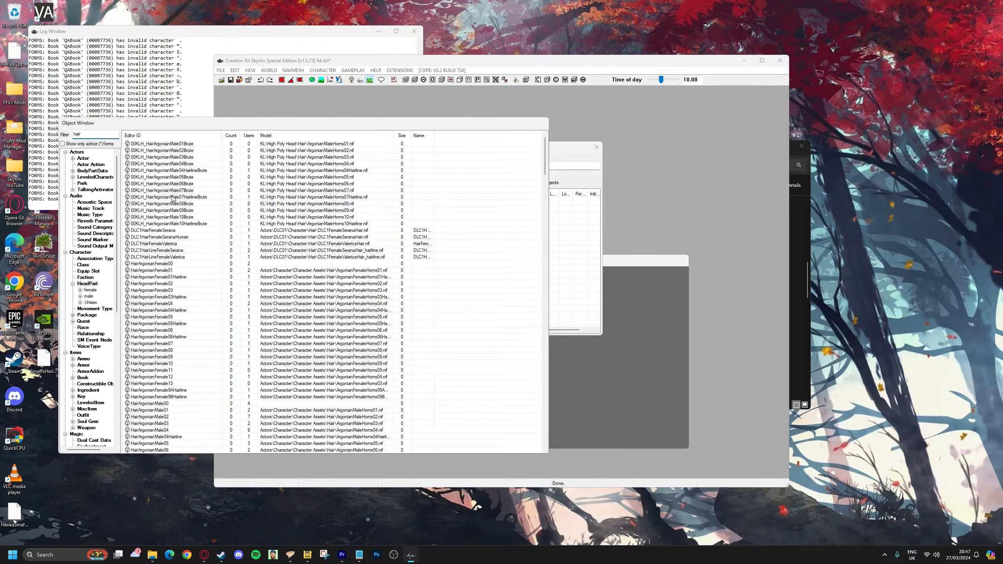
# Duplicate the HairFemaleNord10 head part and open the duplicate for editing.
pyautogui.scroll(-1, 170, 252)
pyautogui.scroll(-14, 170, 252)
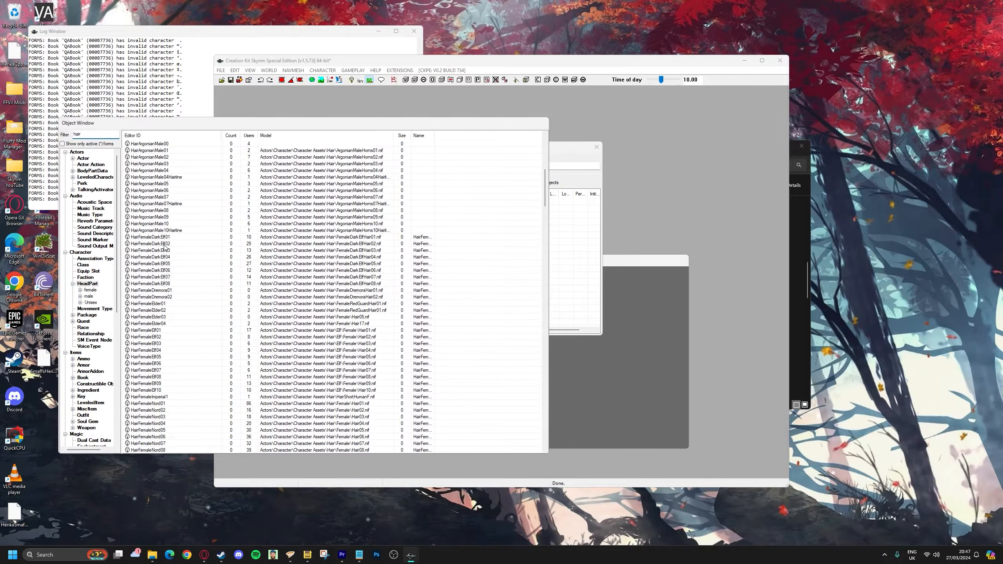
pyautogui.scroll(-4, 152, 305)
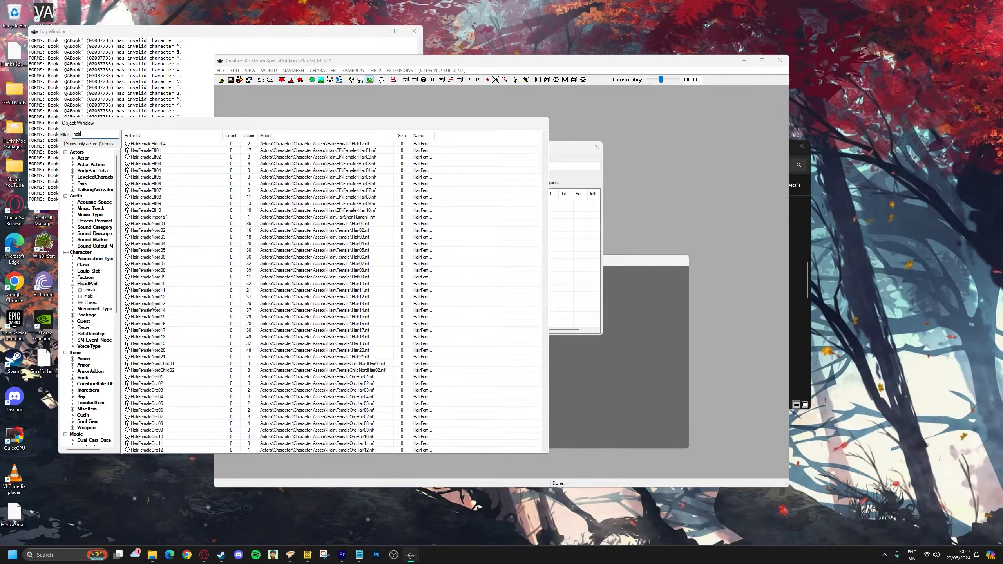
pyautogui.click(144, 284)
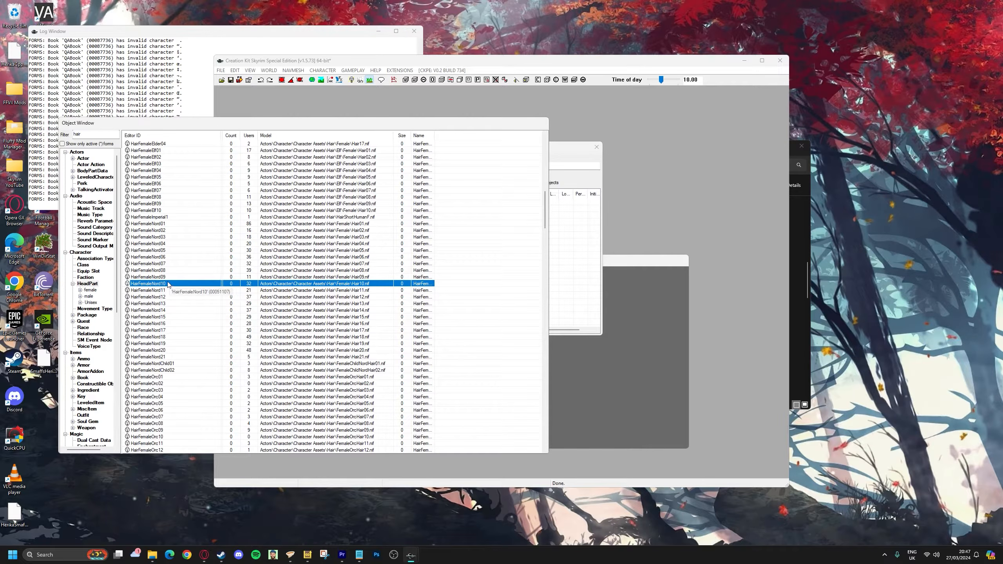
pyautogui.rightClick(151, 287)
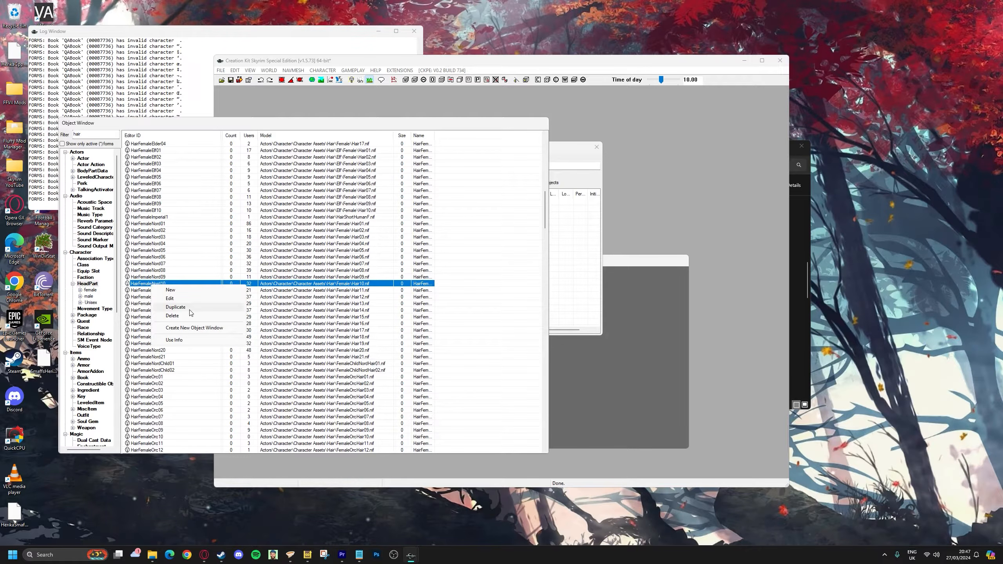
pyautogui.click(186, 314)
pyautogui.doubleClick(160, 377)
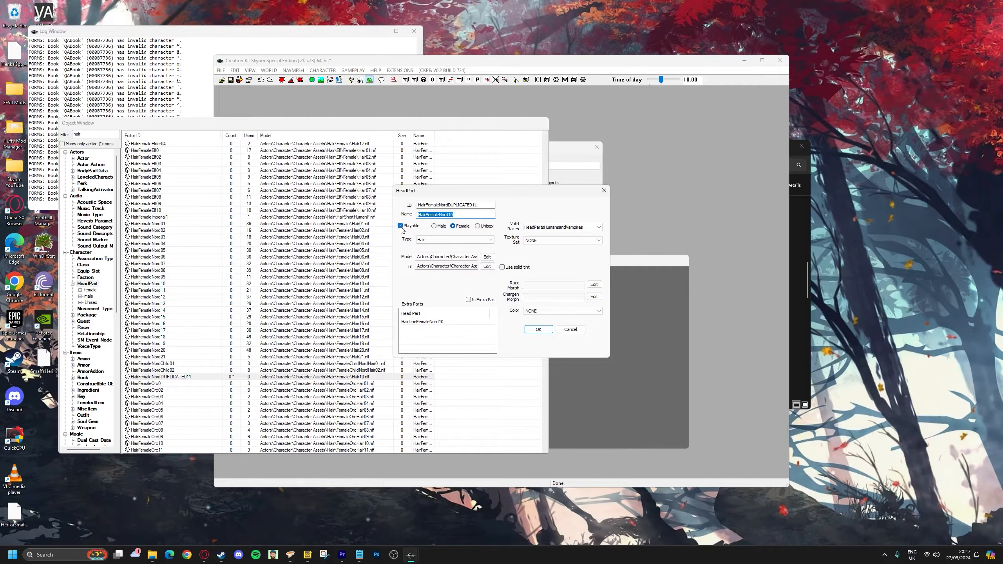
# Make the duplicated hair head part non-playable and replace its ID with one beginning with 0_H.
pyautogui.click(400, 226)
pyautogui.click(420, 207)
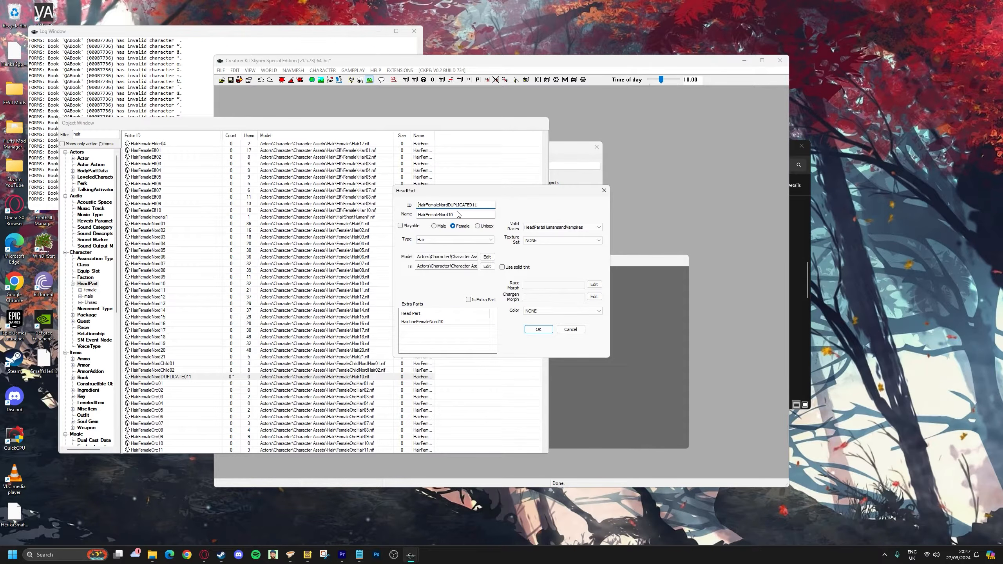
pyautogui.write('0_')
pyautogui.click(431, 204)
pyautogui.press('Delete')
pyautogui.press('Delete')
pyautogui.press('Delete')
pyautogui.press('Delete')
pyautogui.press('Delete')
pyautogui.press('Delete')
pyautogui.press('Delete')
pyautogui.press('Delete')
pyautogui.press('Delete')
pyautogui.press('Delete')
pyautogui.press('Delete')
pyautogui.press('Delete')
pyautogui.press('Delete')
pyautogui.press('Delete')
pyautogui.press('Delete')
pyautogui.press('Delete')
pyautogui.press('Delete')
pyautogui.press('Delete')
pyautogui.press('Delete')
pyautogui.press('Delete')
# Open the model data of the duplicated hair head part.
pyautogui.click(486, 256)
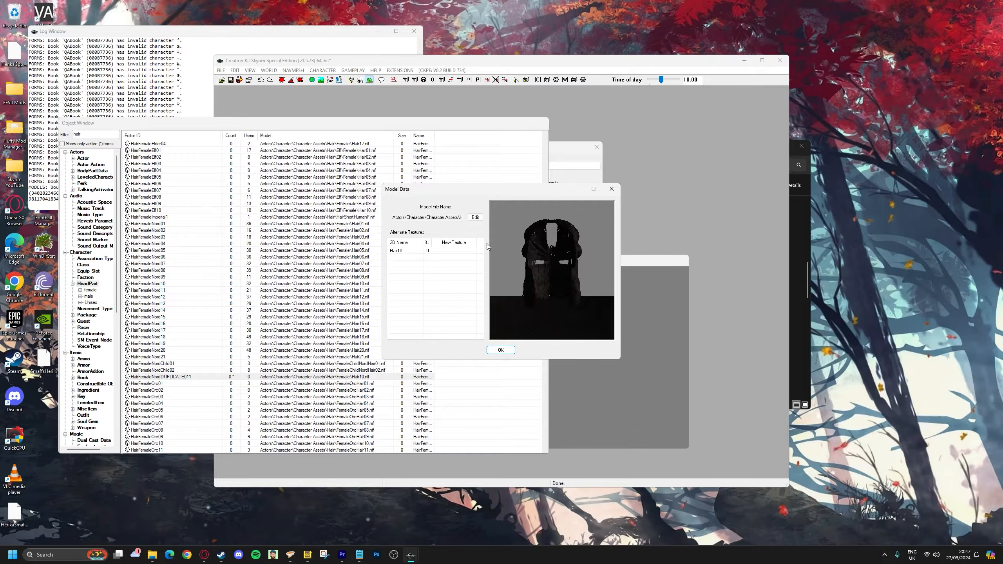
# Browse for the hair head part's replacement model in Skyrim Special Edition\Data\meshes\actors\character.
pyautogui.click(475, 217)
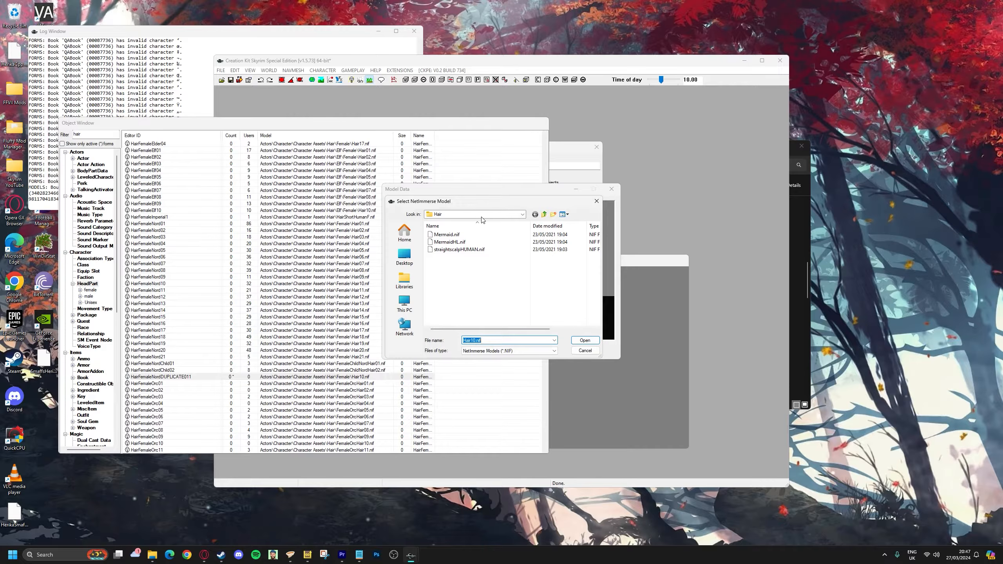
pyautogui.click(522, 214)
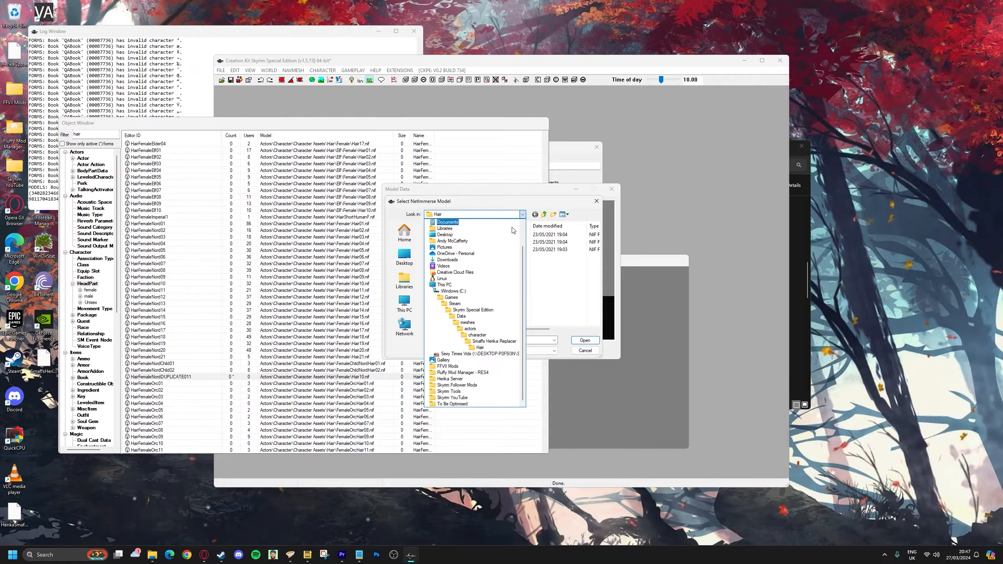
pyautogui.click(493, 310)
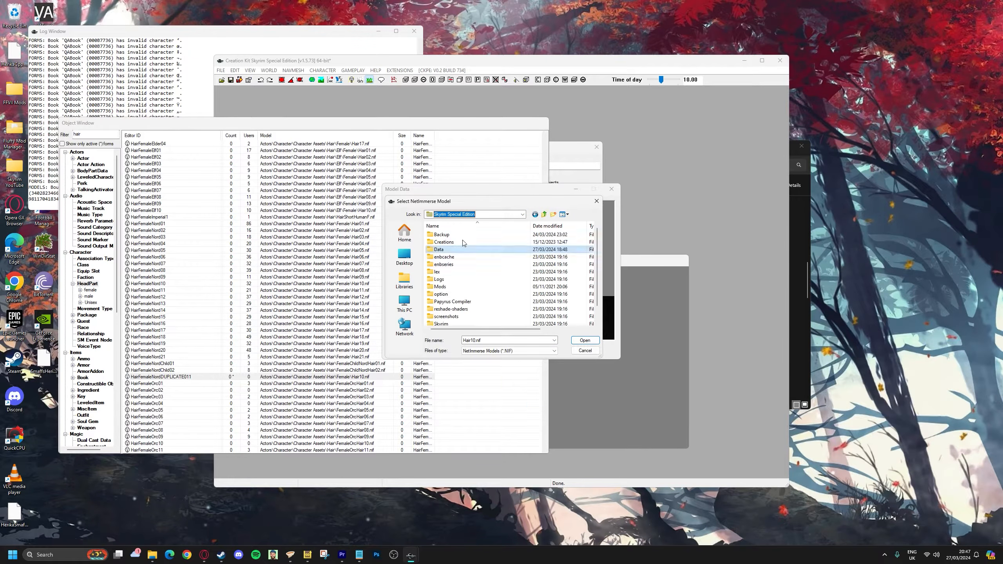
pyautogui.doubleClick(438, 249)
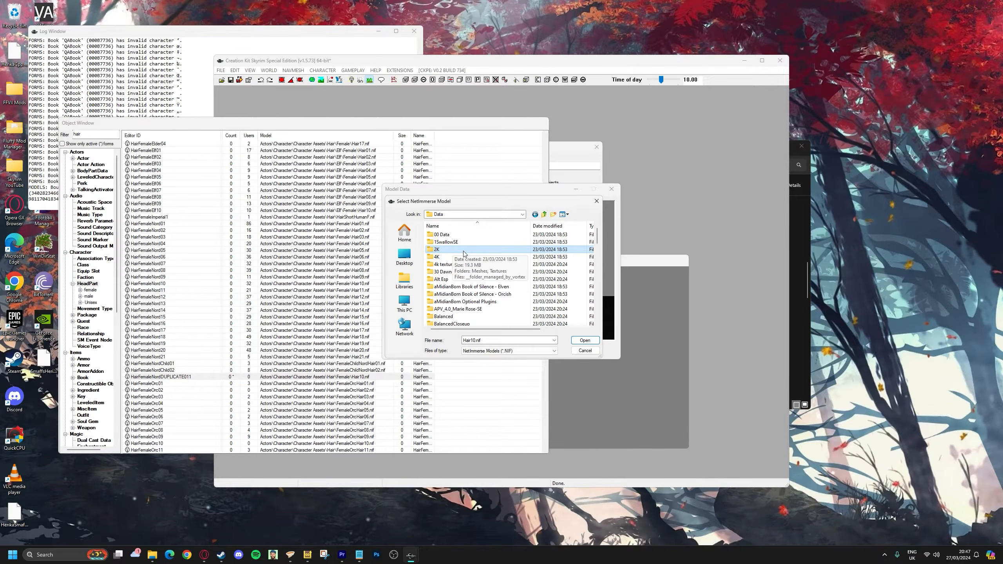
pyautogui.press('m')
pyautogui.doubleClick(454, 255)
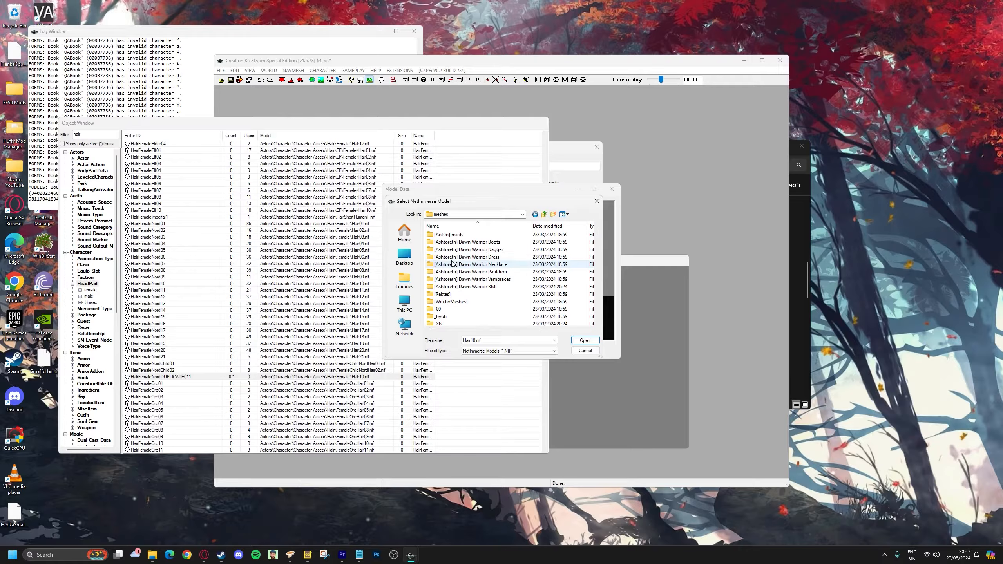
pyautogui.press('a')
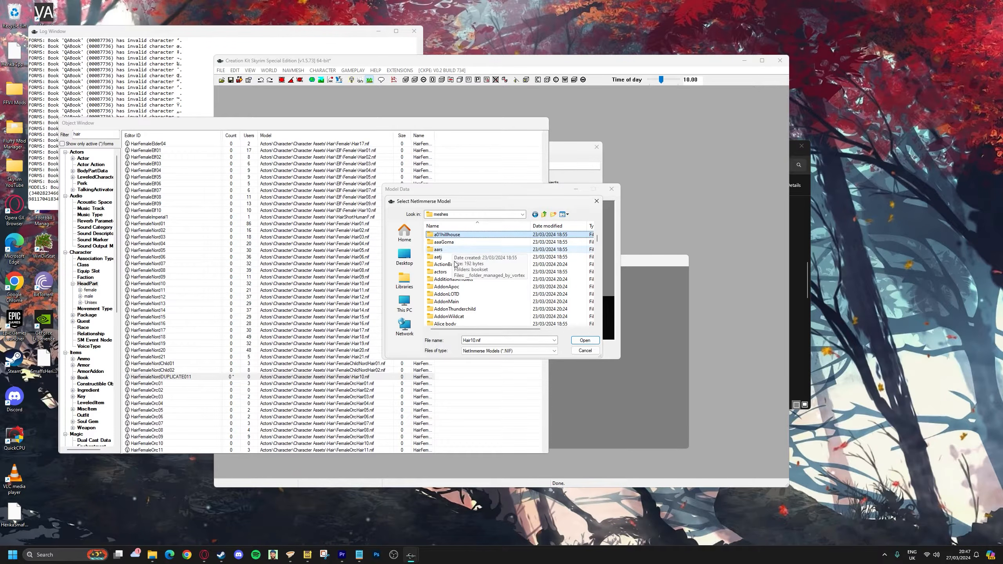
pyautogui.doubleClick(440, 271)
pyautogui.click(452, 287)
pyautogui.doubleClick(452, 287)
pyautogui.click(454, 267)
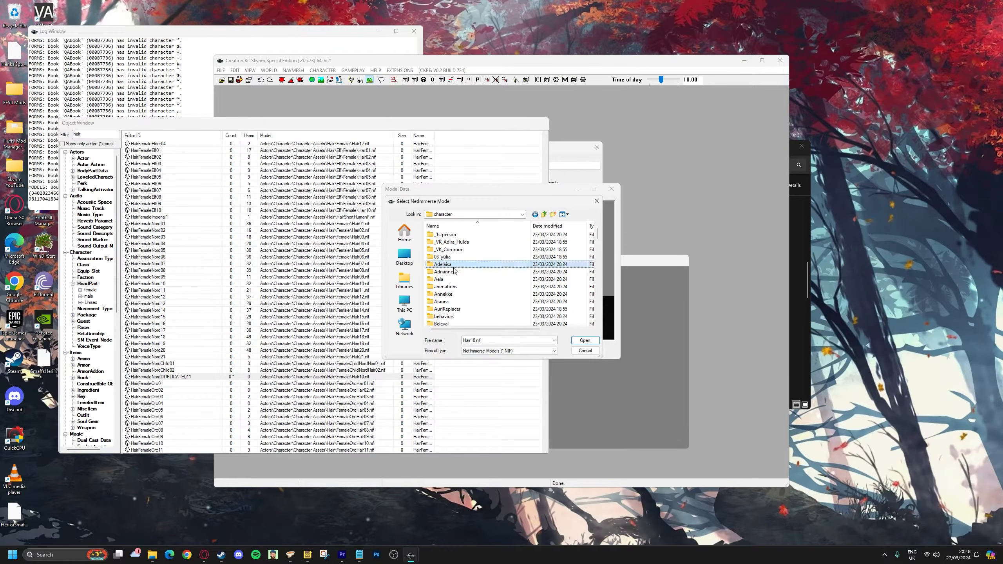
# Assign Mermaid.nif from the Smaffs Herika Replacer\Hair folder as the hair head part's model.
pyautogui.press('s')
pyautogui.doubleClick(455, 264)
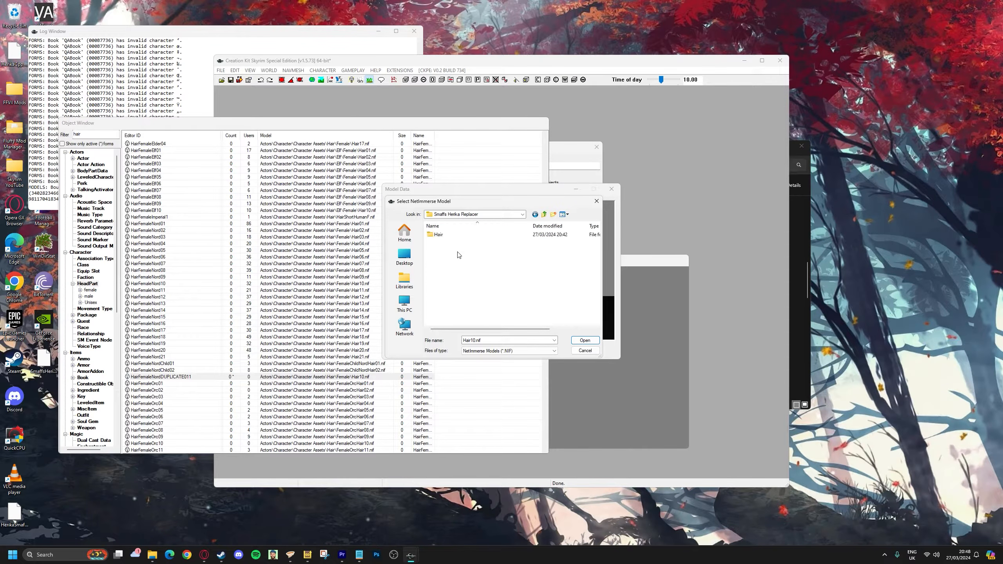
pyautogui.doubleClick(439, 235)
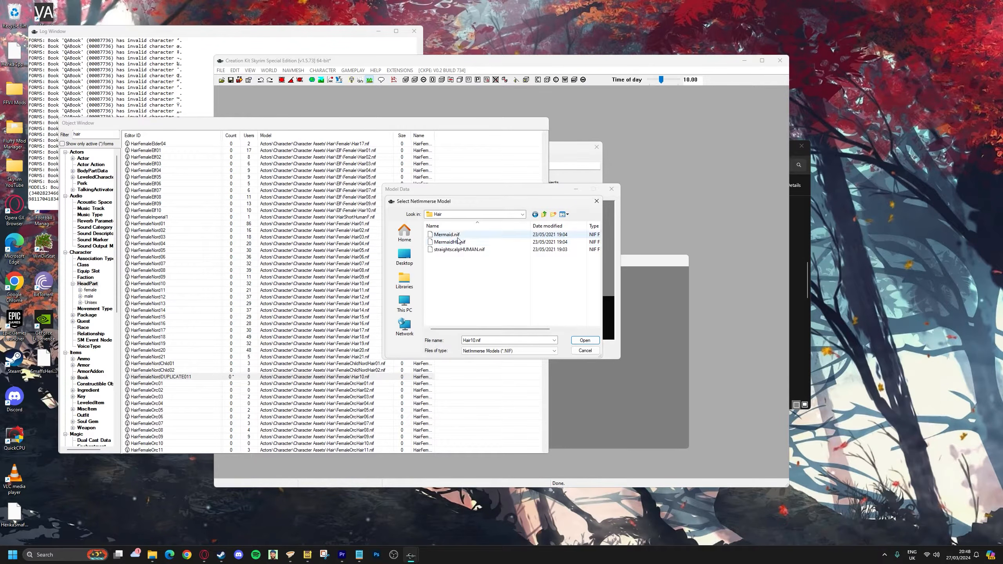
pyautogui.click(446, 235)
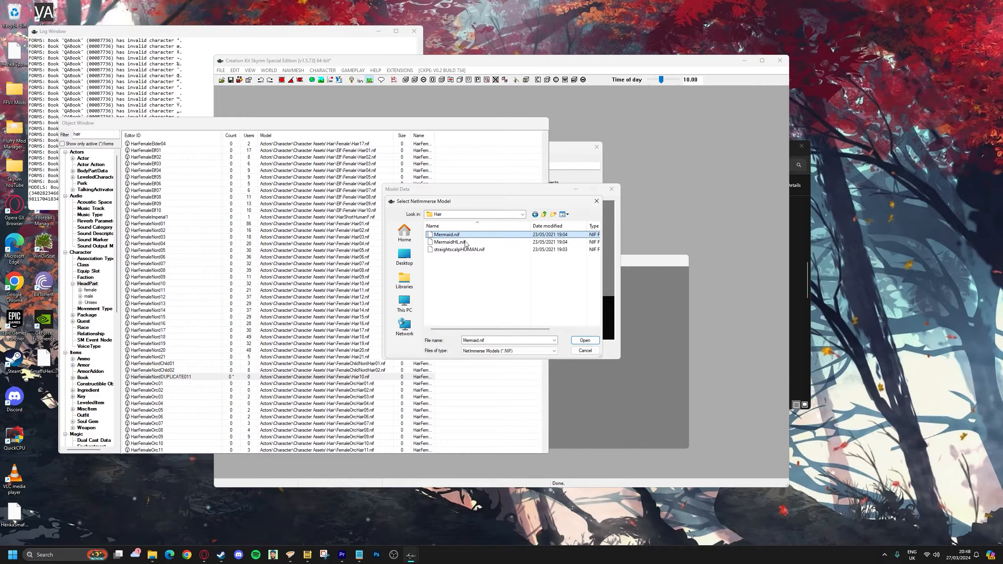
pyautogui.click(582, 340)
pyautogui.click(504, 350)
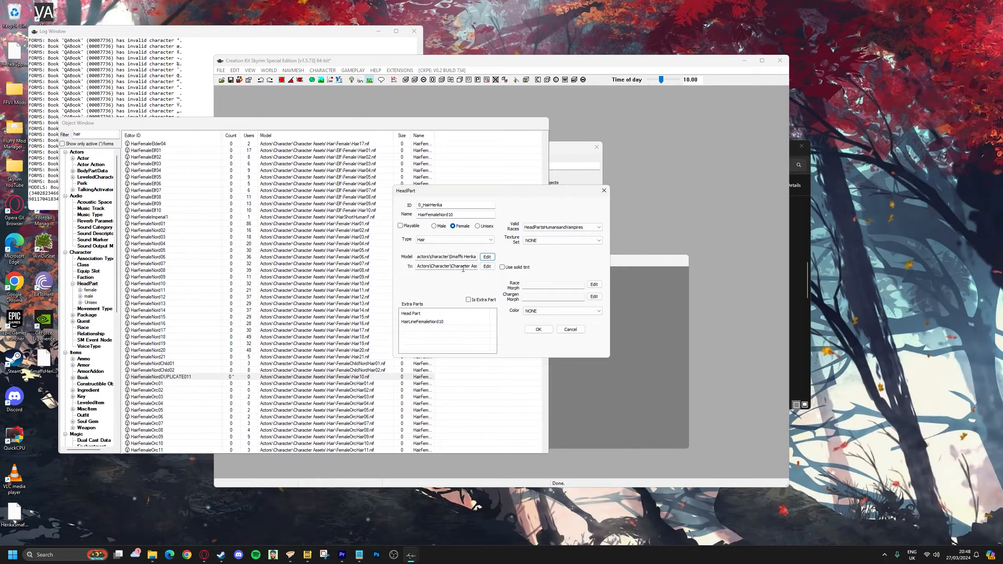
# Clear the hair head part's Tri file and delete HairLineFemaleNord10 from its extra parts.
pyautogui.click(487, 266)
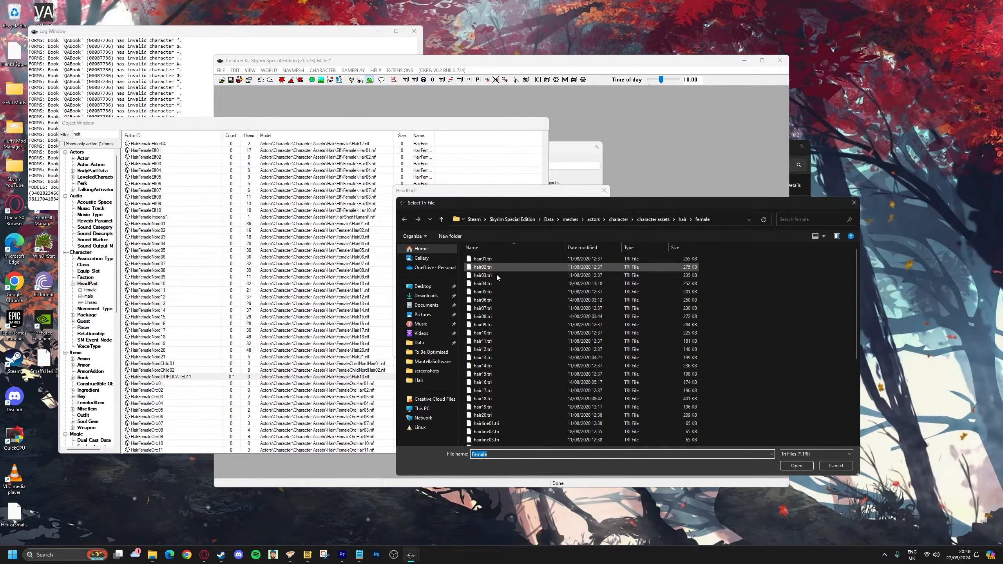
pyautogui.click(835, 466)
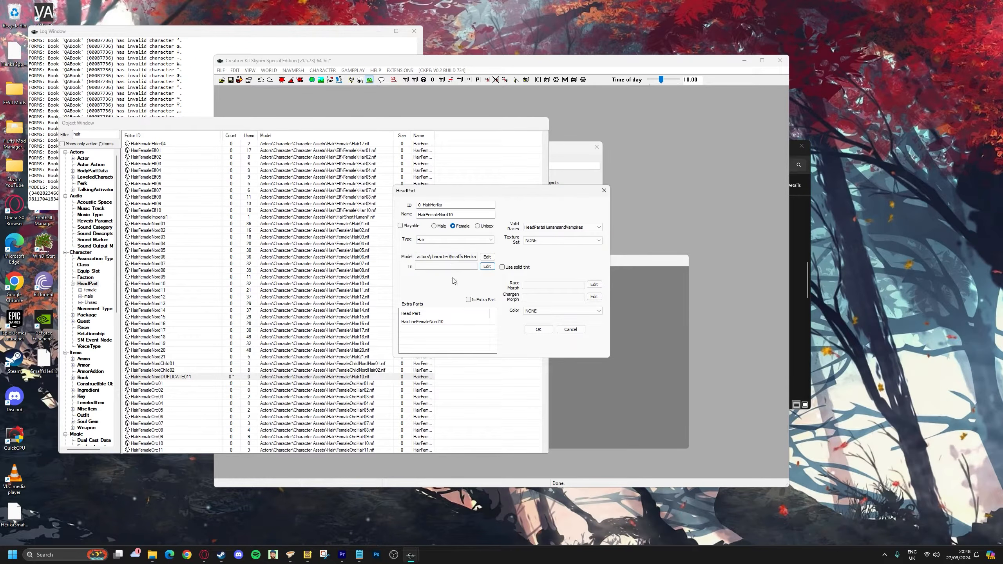
pyautogui.click(433, 322)
pyautogui.rightClick(432, 324)
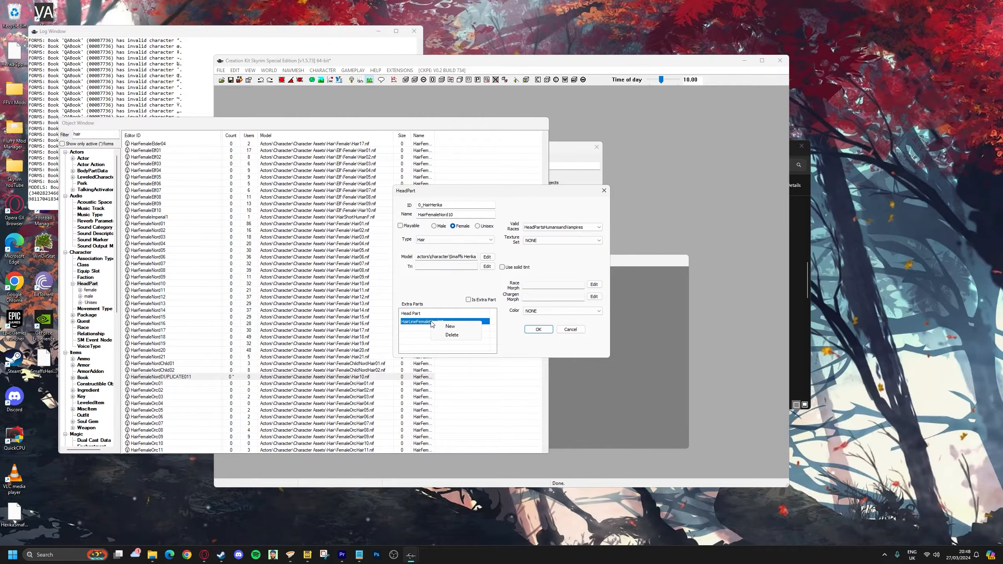
pyautogui.click(451, 335)
# Save the head part under the ID 0_HairHerika, renaming the existing form instead of creating a new one.
pyautogui.click(538, 330)
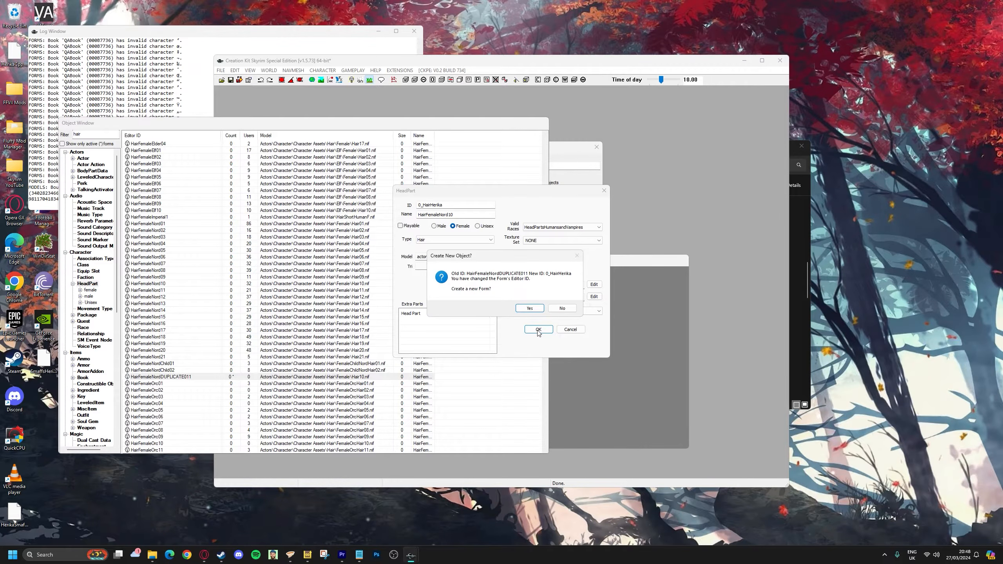
pyautogui.click(561, 308)
pyautogui.click(529, 308)
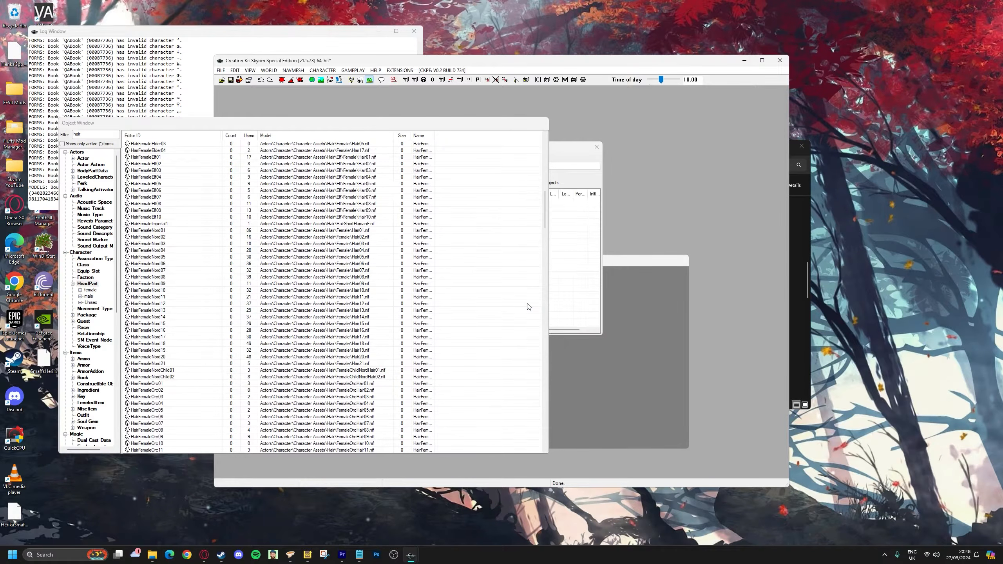
# Duplicate the HairLineFemaleNord14 head part.
pyautogui.scroll(-16, 177, 193)
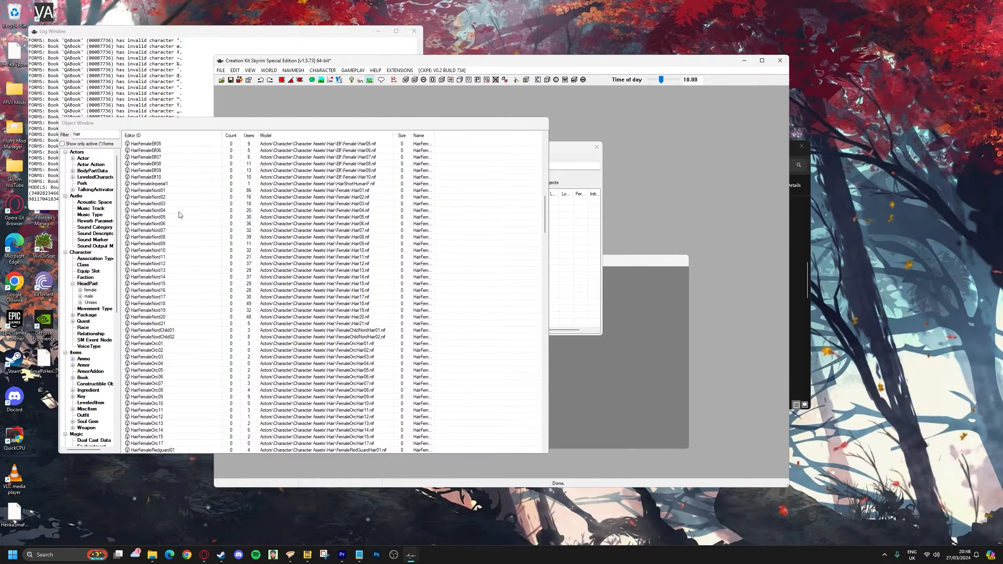
pyautogui.scroll(-3, 206, 196)
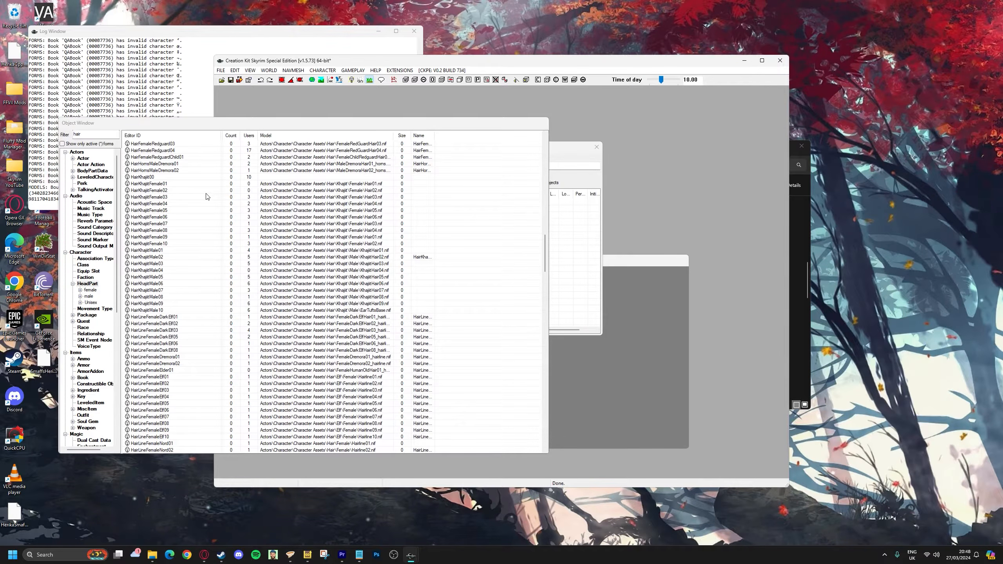
pyautogui.scroll(-11, 174, 185)
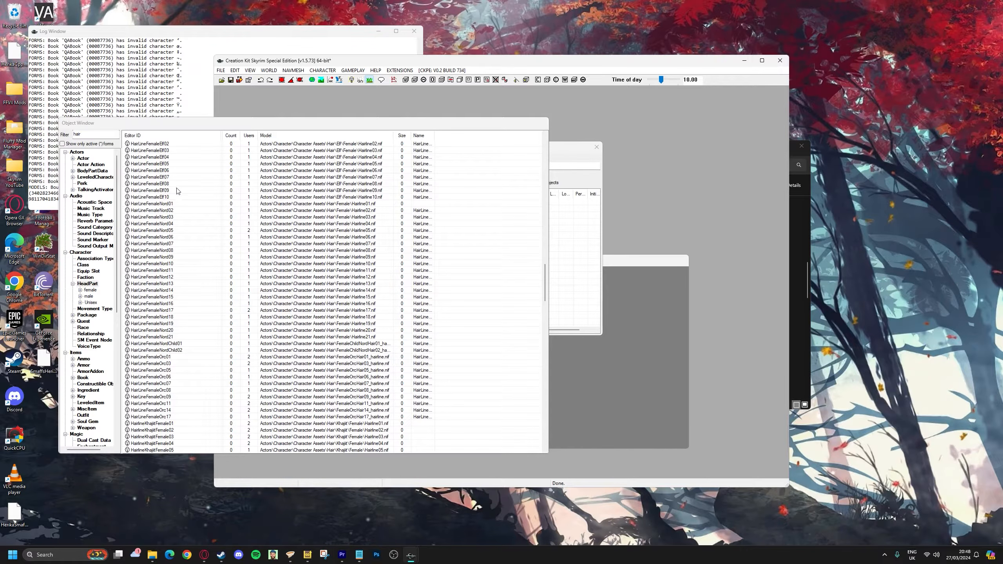
pyautogui.click(149, 290)
pyautogui.rightClick(149, 291)
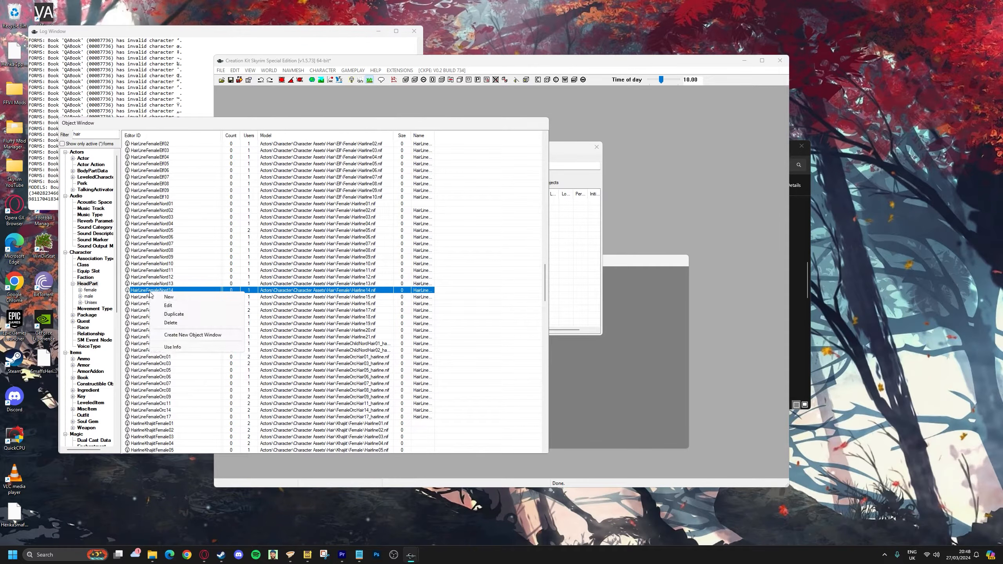
pyautogui.click(170, 315)
# Make the duplicated hairline head part non-playable and set its ID to 0_HerikaHairLine.
pyautogui.doubleClick(158, 357)
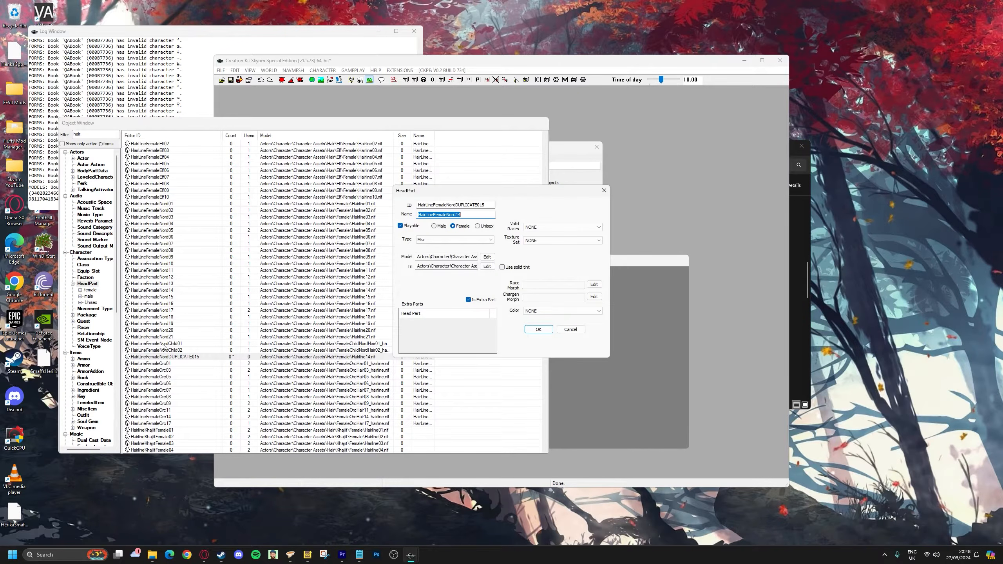
pyautogui.click(401, 226)
pyautogui.click(419, 206)
pyautogui.write('0_')
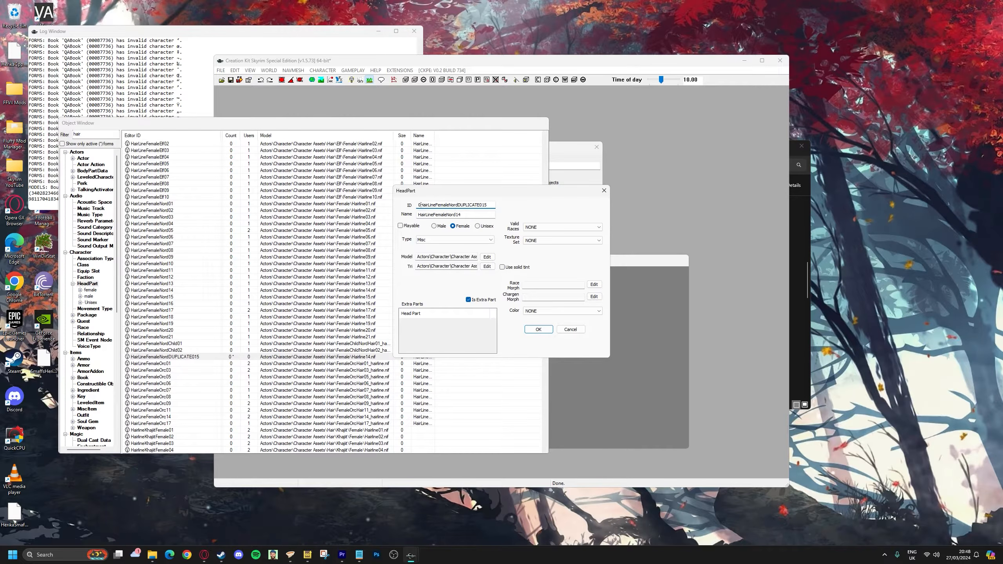
pyautogui.write('Herika')
pyautogui.moveTo(451, 203); pyautogui.dragTo(629, 192)
pyautogui.press('BackSpace')
# Assign MermaidHL.nif from the replacer's Hair folder as the hairline head part's model.
pyautogui.click(487, 256)
pyautogui.click(475, 218)
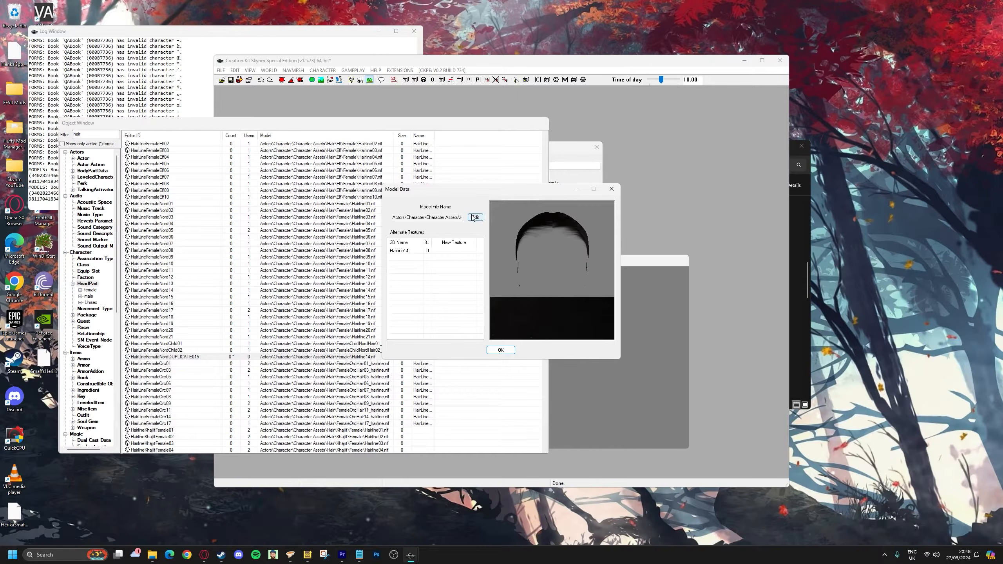
pyautogui.click(521, 215)
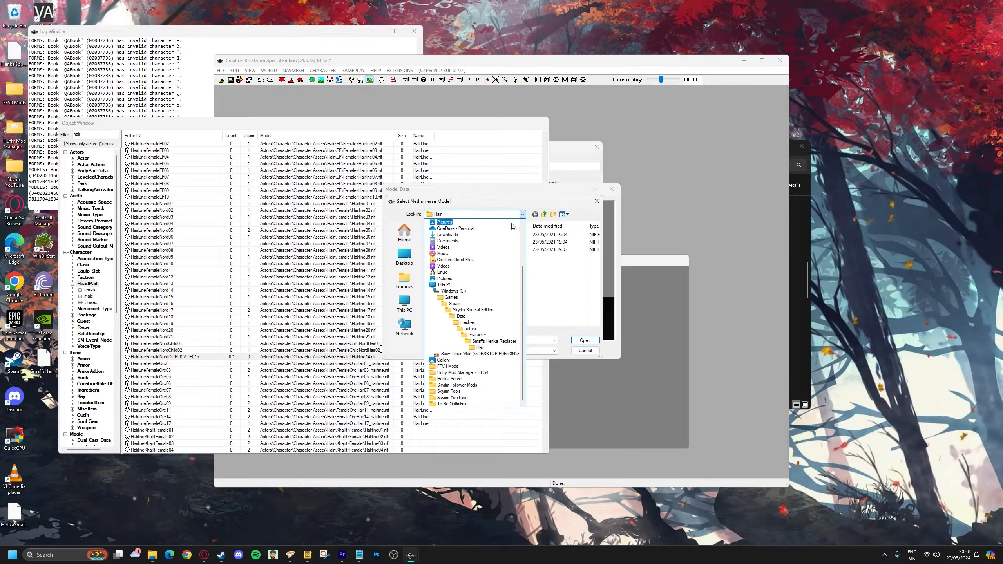
pyautogui.click(479, 347)
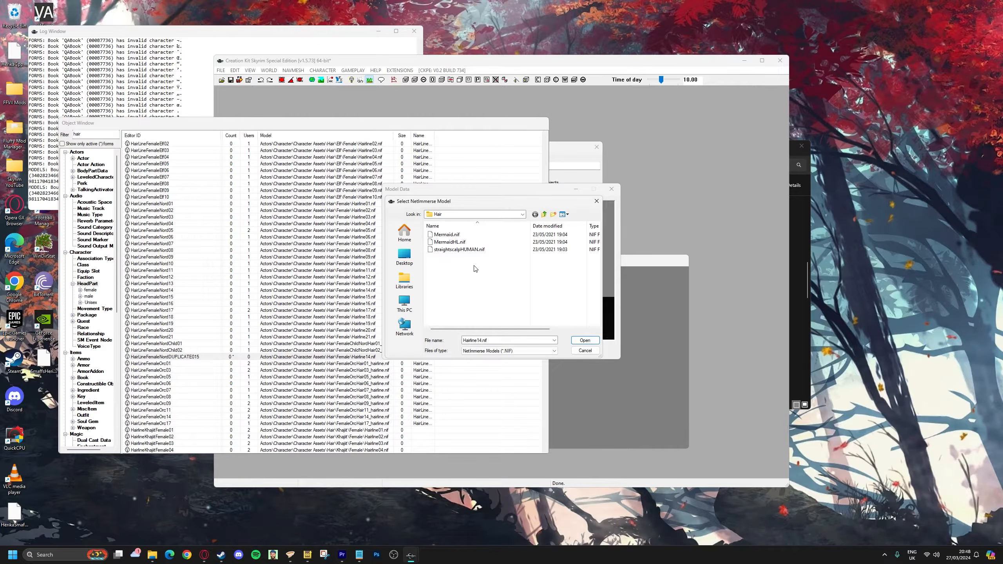
pyautogui.click(460, 243)
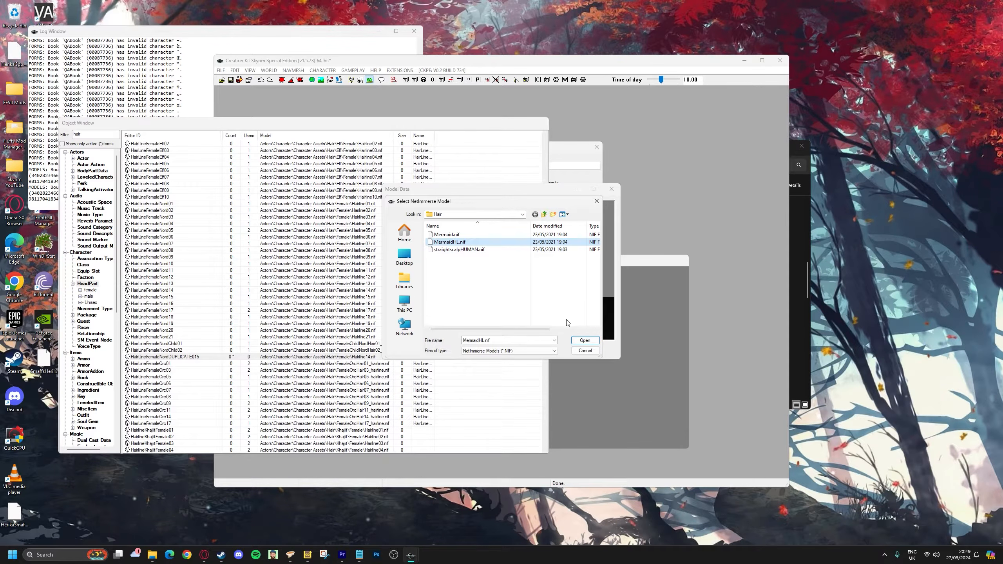
pyautogui.click(585, 341)
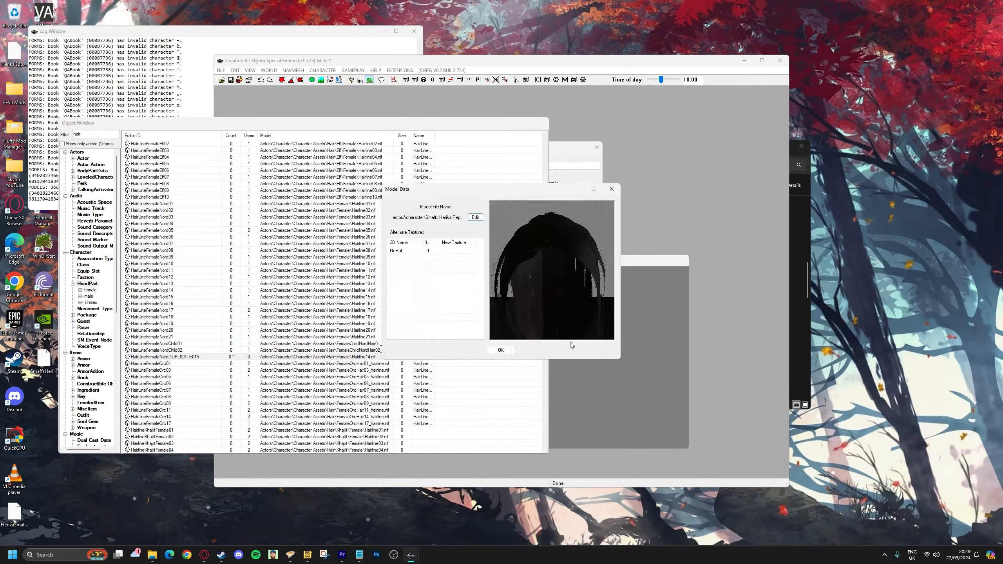
pyautogui.click(504, 350)
# Clear the hairline head part's Tri file and save it under its new ID.
pyautogui.click(487, 266)
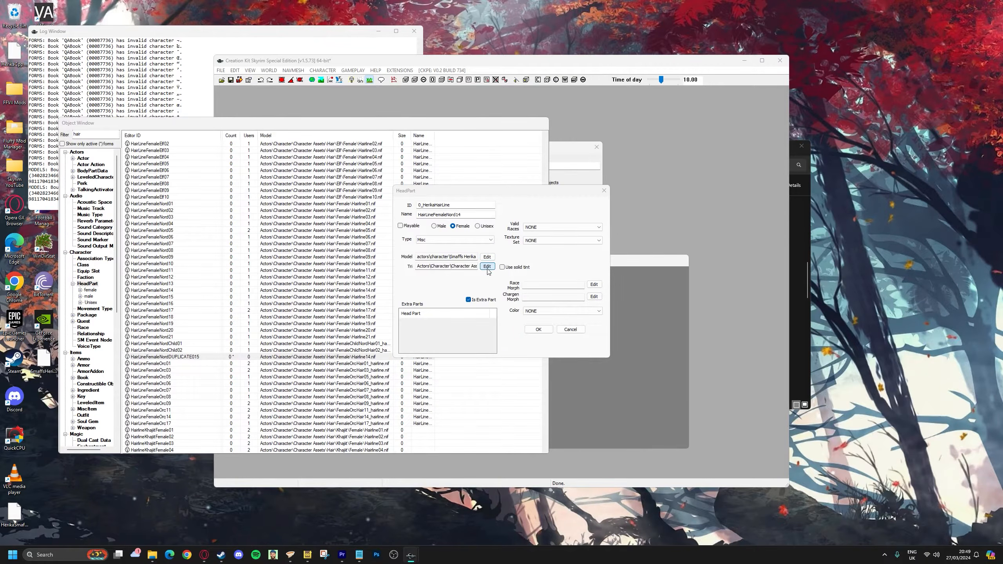
pyautogui.click(835, 466)
pyautogui.click(538, 329)
pyautogui.click(531, 304)
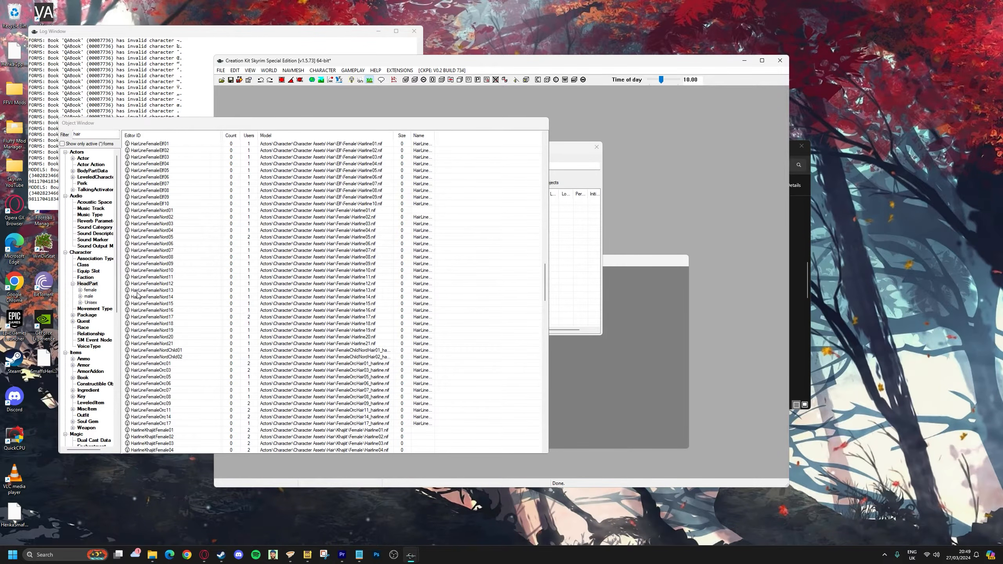
# Duplicate the 0_HerikaHairLine head part.
pyautogui.scroll(15, 137, 294)
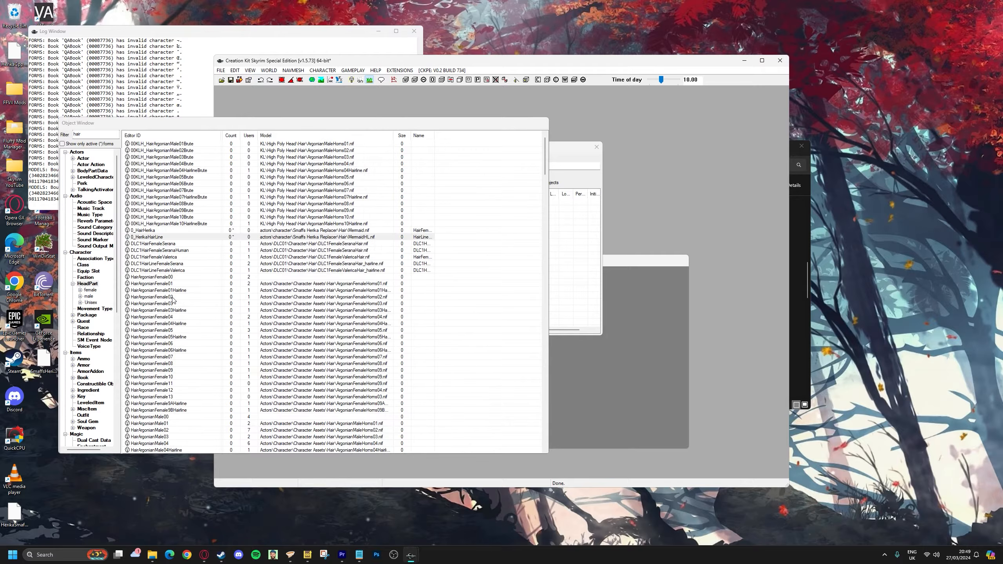
pyautogui.rightClick(160, 237)
pyautogui.click(176, 261)
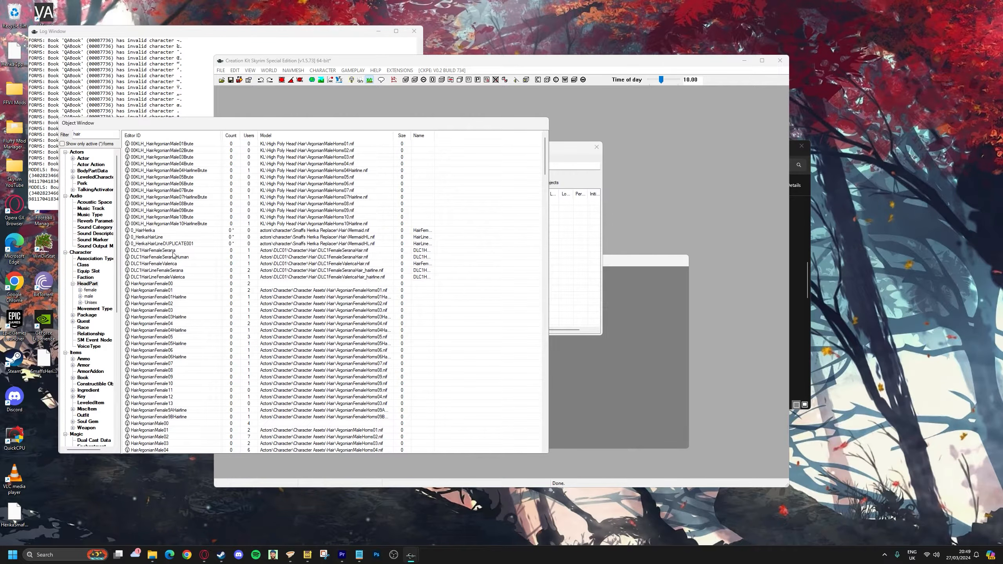
# Open the duplicate of 0_HerikaHairLine and set its ID to 0_HerikaHairLine2.
pyautogui.doubleClick(158, 244)
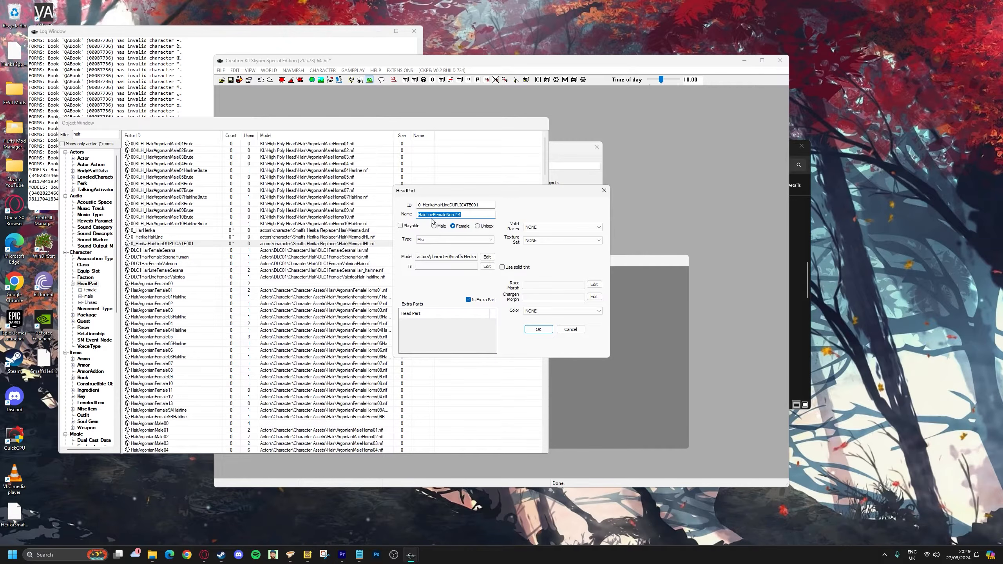
pyautogui.click(449, 204)
pyautogui.write('2')
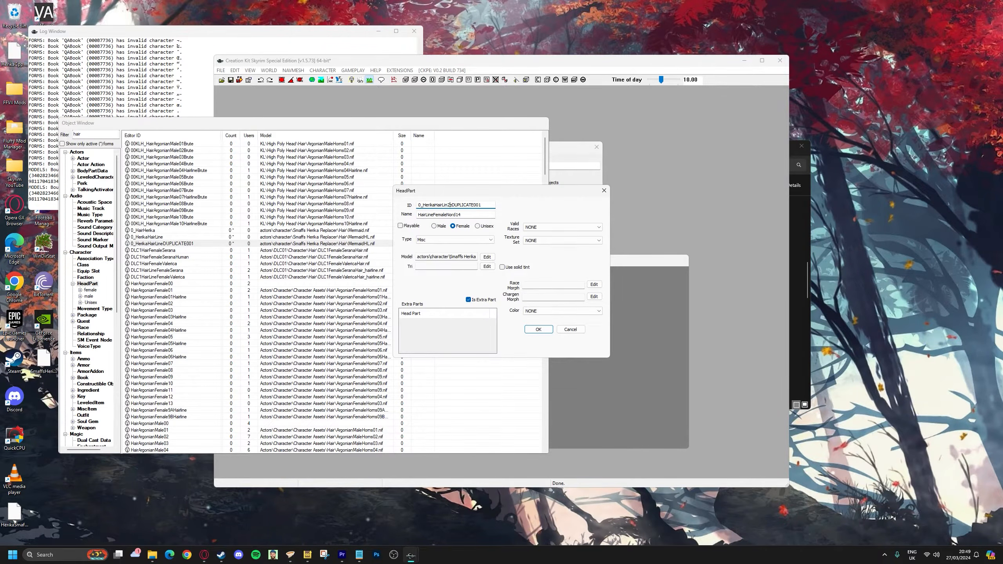
pyautogui.press('BackSpace')
pyautogui.press('Right')
pyautogui.write('2')
pyautogui.moveTo(451, 205); pyautogui.dragTo(482, 204)
pyautogui.press('Delete')
# Assign straightscalpHUMAN.nif as the duplicated hairline's model and save the head part under its new ID.
pyautogui.click(488, 256)
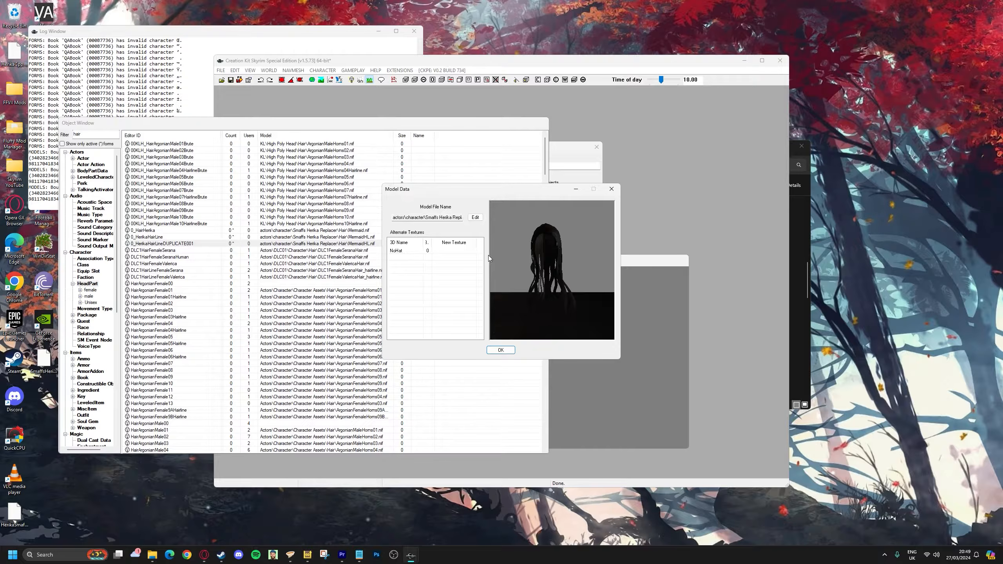
pyautogui.click(475, 216)
pyautogui.click(461, 250)
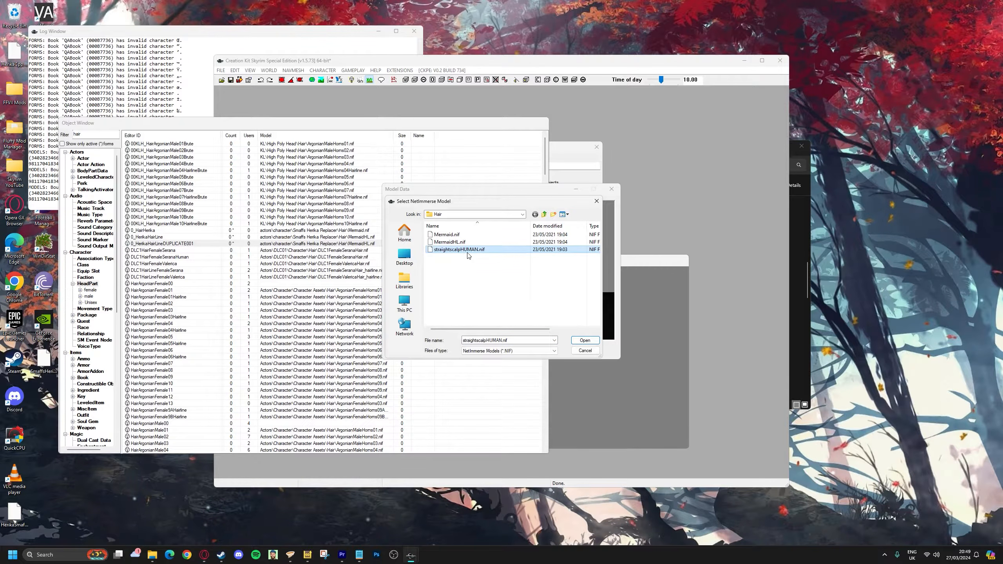
pyautogui.click(584, 340)
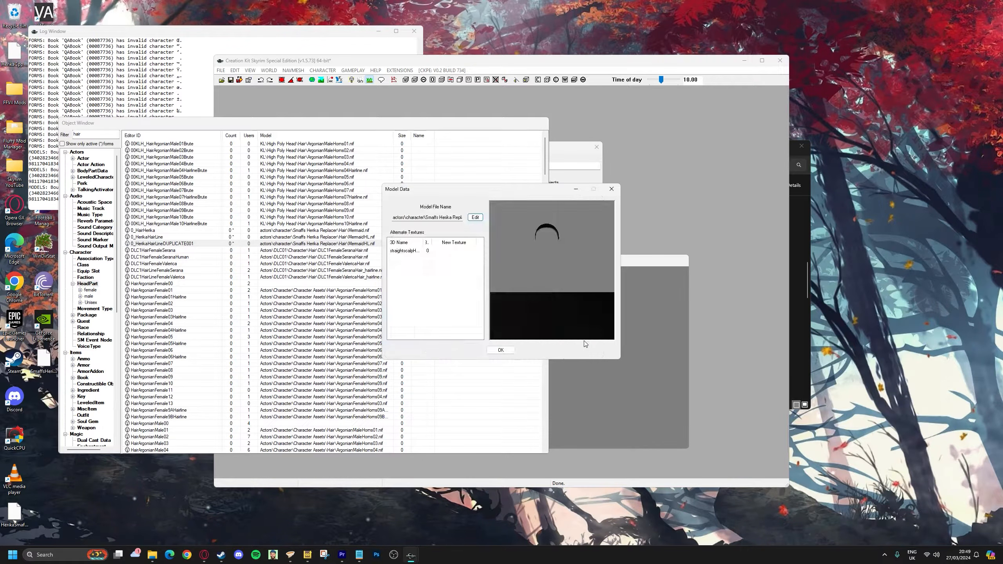
pyautogui.click(500, 350)
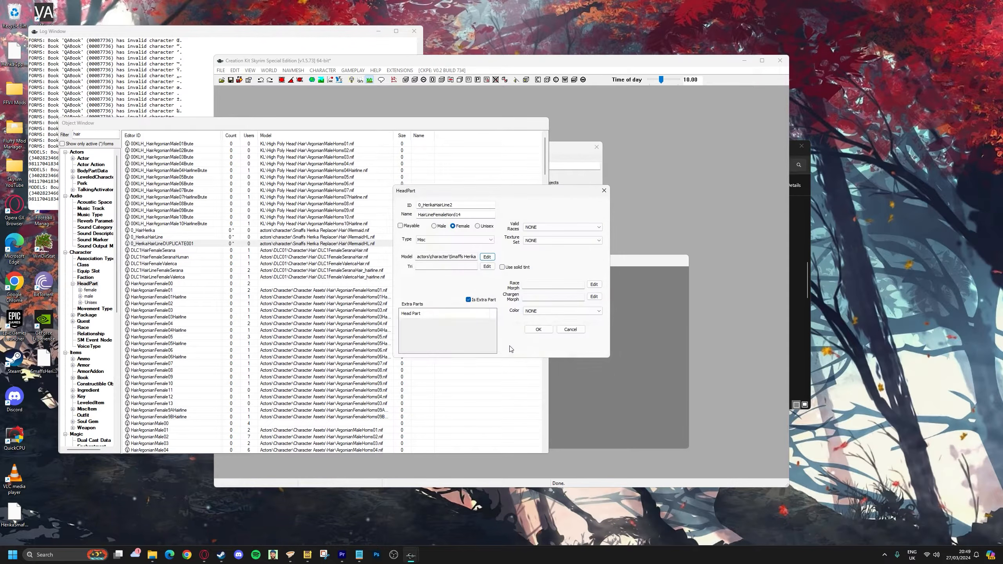
pyautogui.click(534, 332)
pyautogui.click(546, 312)
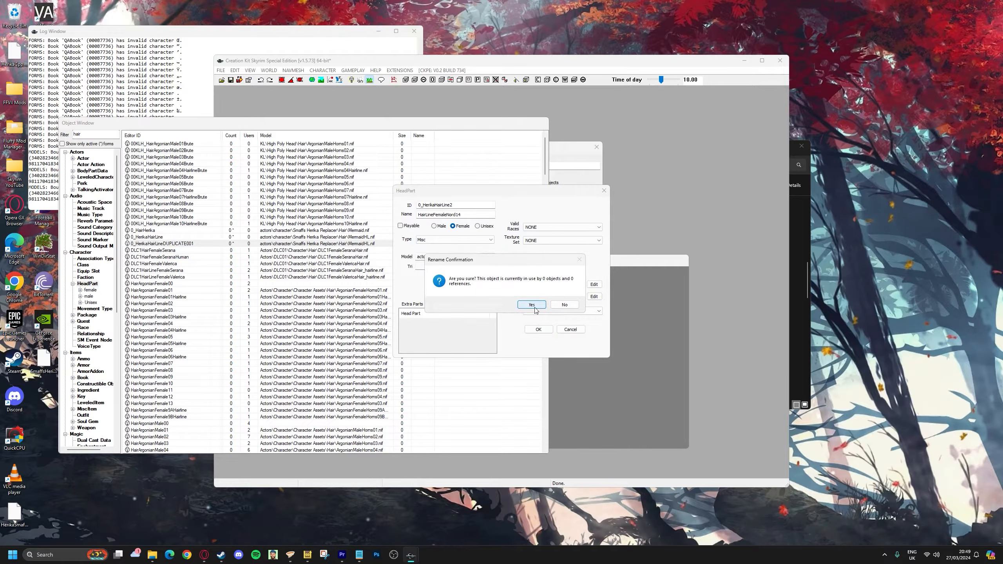
pyautogui.click(524, 308)
# Add 0_HerikaHairLine and 0_HerikaHairLine2 as extra parts of the 0_HairHerika head part and save it.
pyautogui.doubleClick(146, 231)
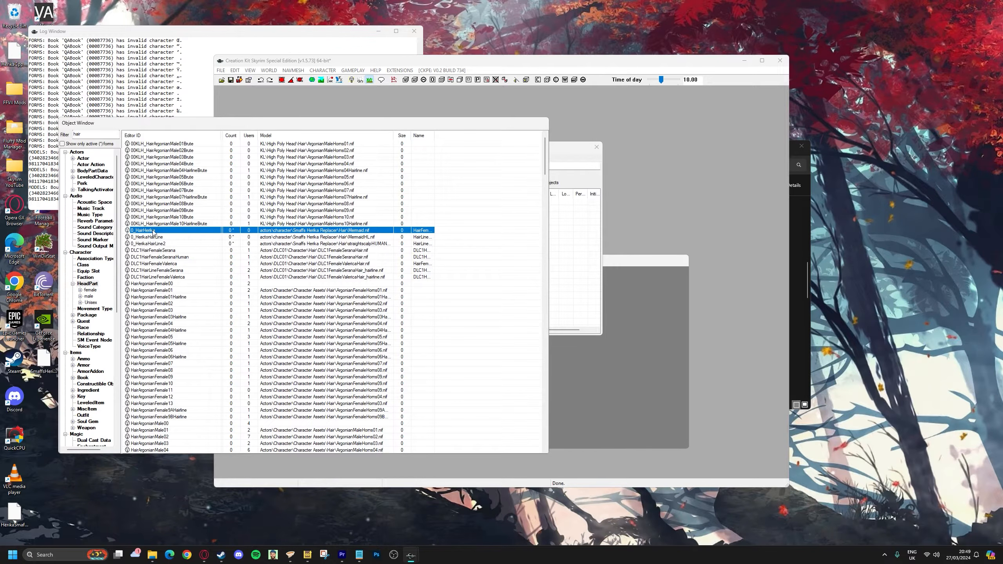
pyautogui.rightClick(418, 329)
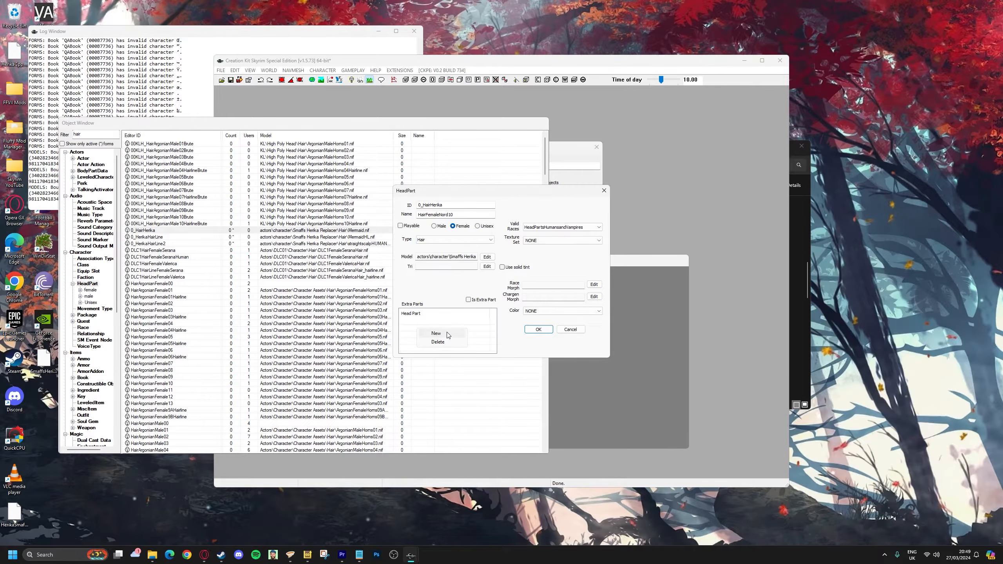
pyautogui.click(444, 333)
pyautogui.click(433, 257)
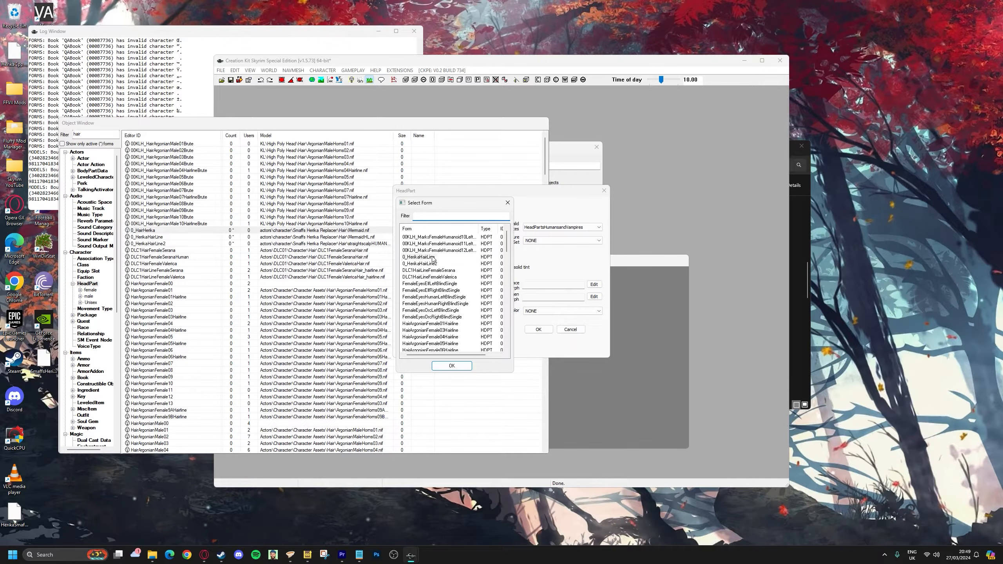
pyautogui.click(449, 365)
pyautogui.rightClick(450, 340)
pyautogui.click(455, 342)
pyautogui.click(432, 264)
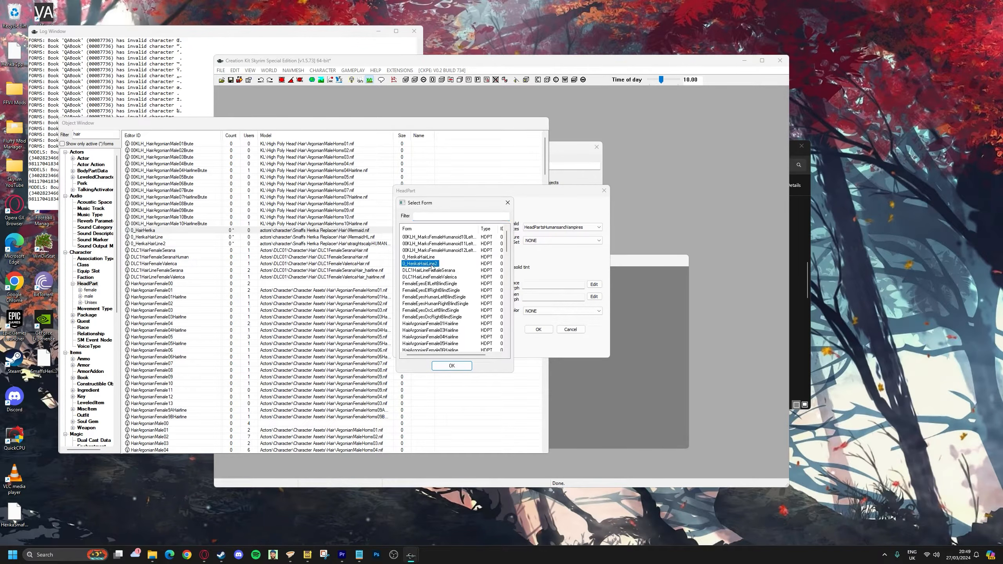
pyautogui.click(452, 366)
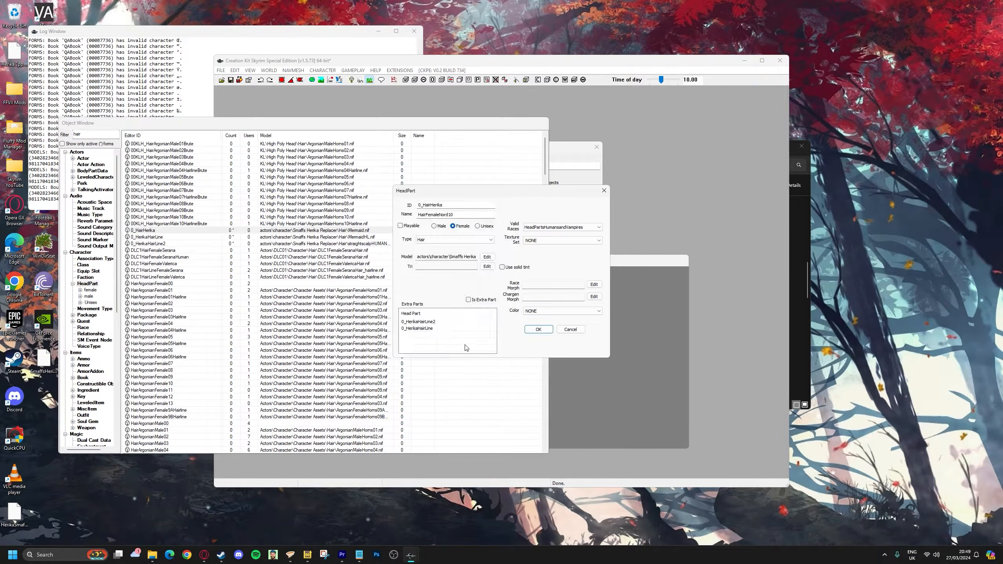
pyautogui.click(537, 330)
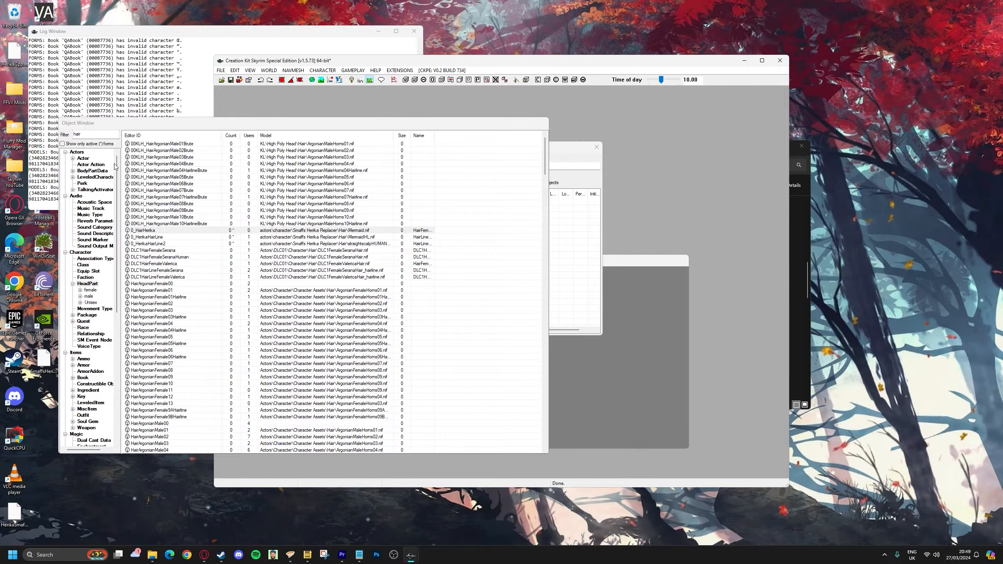
# Filter the head parts by "eye" and duplicate FemaleEyesHumanBlind.
pyautogui.click(87, 134)
pyautogui.write('eyes')
pyautogui.press('BackSpace')
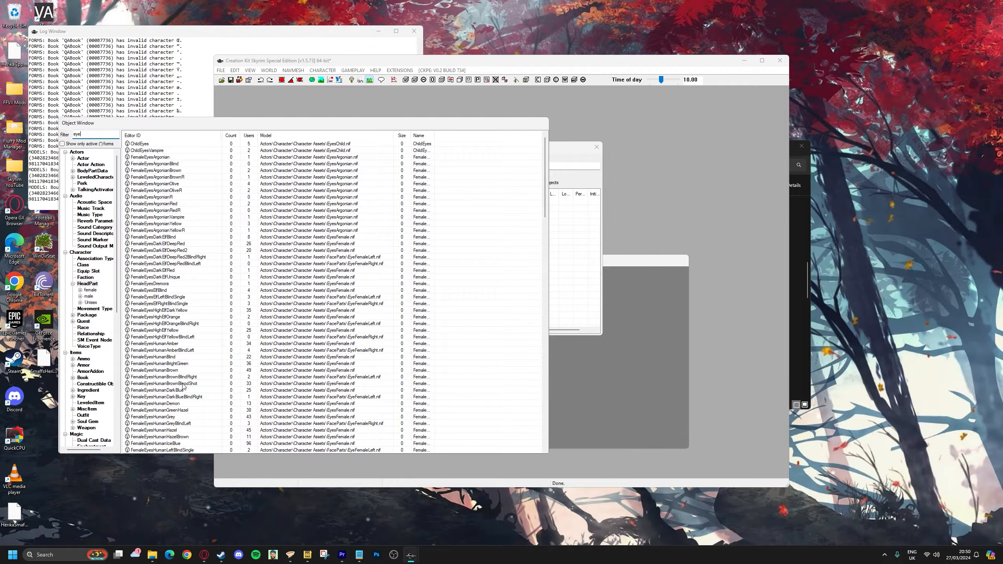
pyautogui.click(152, 356)
pyautogui.rightClick(151, 360)
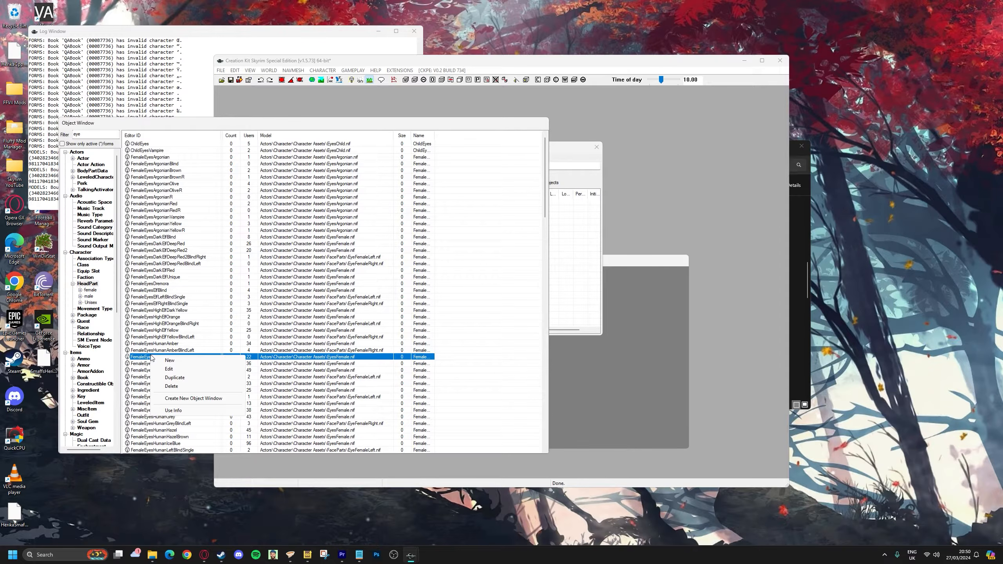
pyautogui.click(161, 377)
# Open the duplicated eyes head part, keep Playable off, and set its ID to 0EyesHerika.
pyautogui.doubleClick(152, 364)
pyautogui.click(400, 225)
pyautogui.click(400, 225)
pyautogui.click(417, 205)
pyautogui.write('0_')
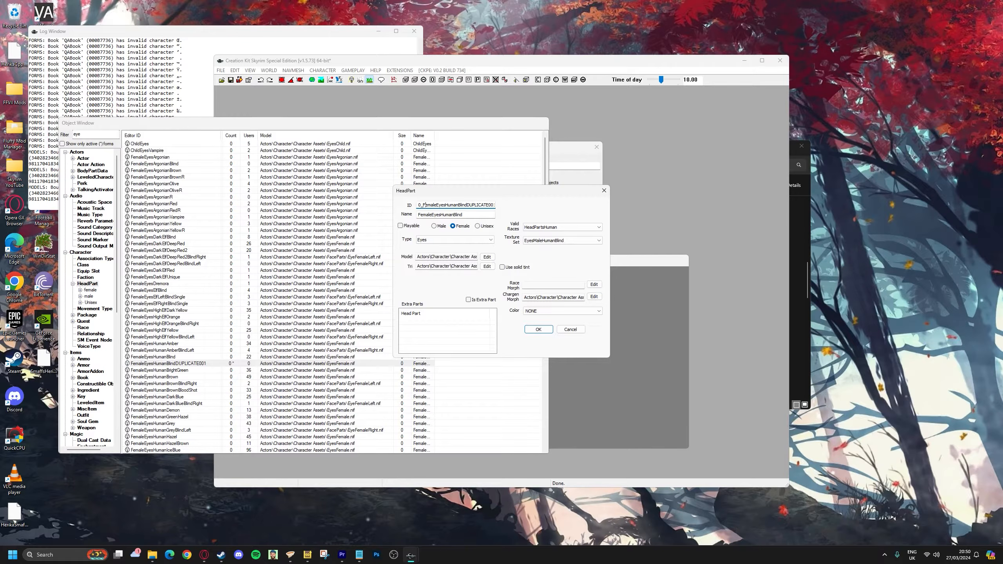
pyautogui.press('BackSpace')
pyautogui.press('BackSpace')
pyautogui.press('BackSpace')
pyautogui.press('BackSpace')
pyautogui.press('BackSpace')
pyautogui.press('BackSpace')
pyautogui.press('BackSpace')
pyautogui.write('erika')
pyautogui.moveTo(460, 204); pyautogui.dragTo(441, 205)
pyautogui.press('BackSpace')
pyautogui.press('Delete')
pyautogui.press('Delete')
pyautogui.press('Delete')
pyautogui.press('Delete')
pyautogui.press('Delete')
pyautogui.press('Delete')
pyautogui.press('Delete')
pyautogui.press('Delete')
pyautogui.press('Delete')
pyautogui.press('Delete')
pyautogui.press('Delete')
pyautogui.press('Delete')
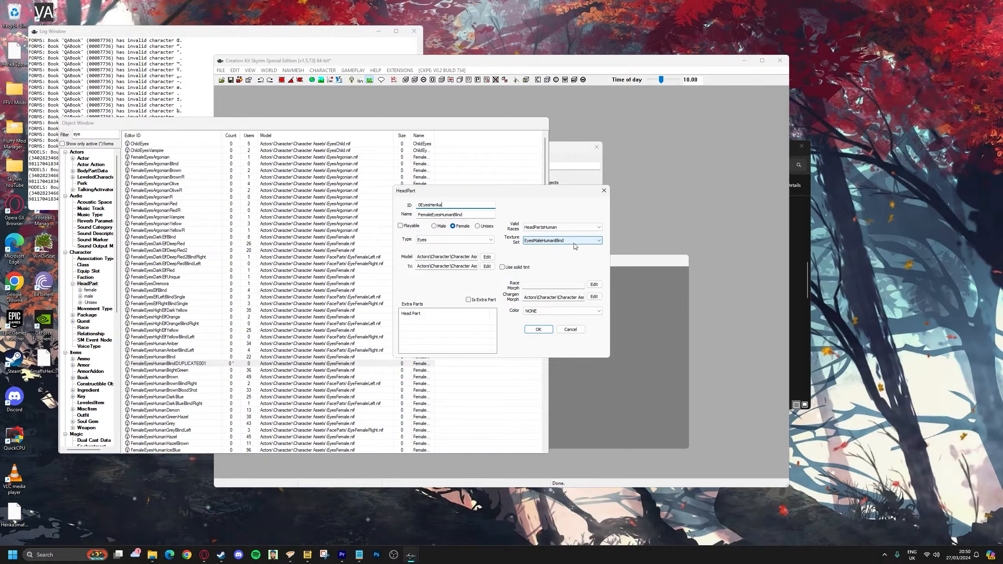
# Assign the 0_HerikaEyes texture set to the eyes head part and save it under its new ID.
pyautogui.click(584, 241)
pyautogui.moveTo(650, 278); pyautogui.dragTo(651, 243)
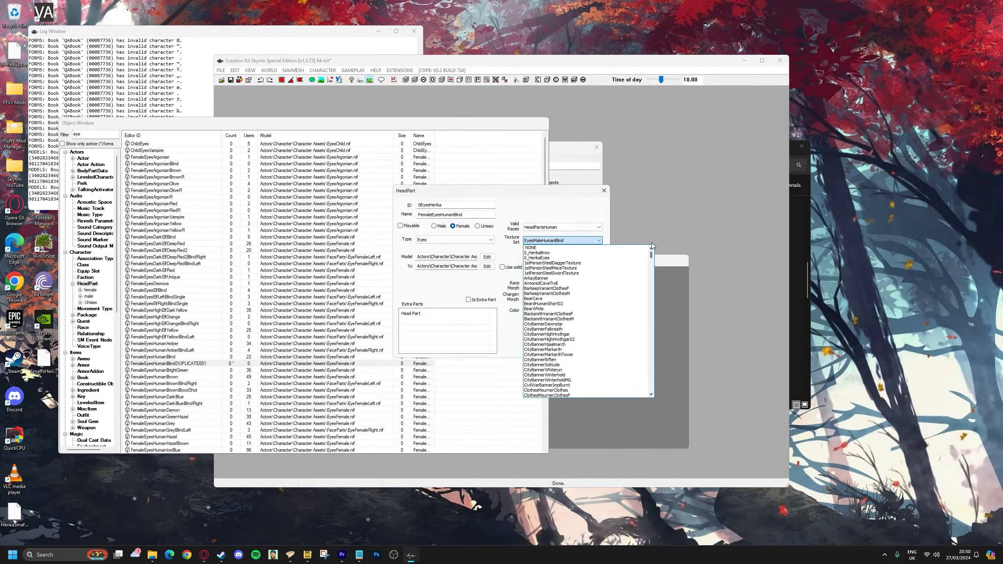
pyautogui.click(631, 258)
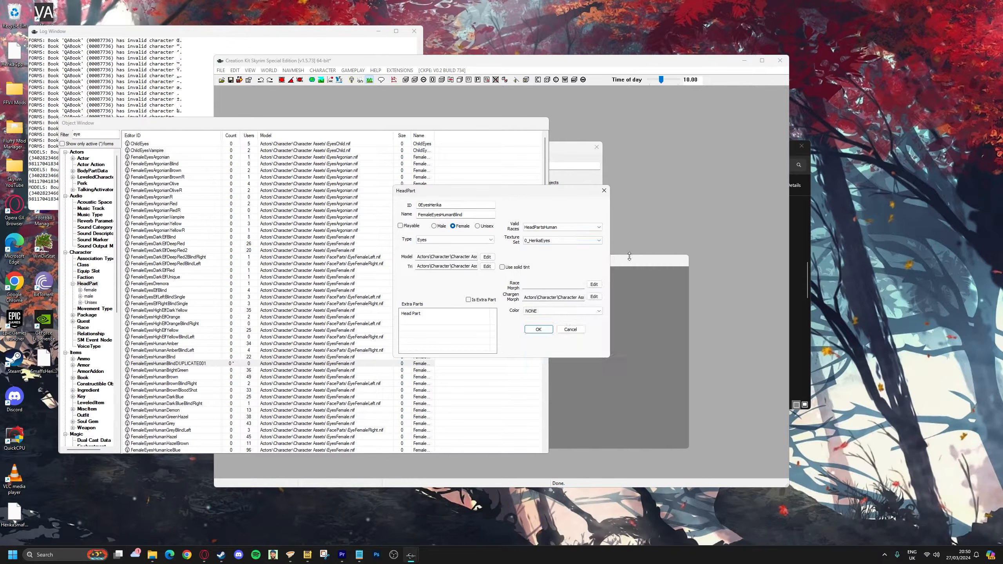
pyautogui.click(538, 330)
pyautogui.click(565, 313)
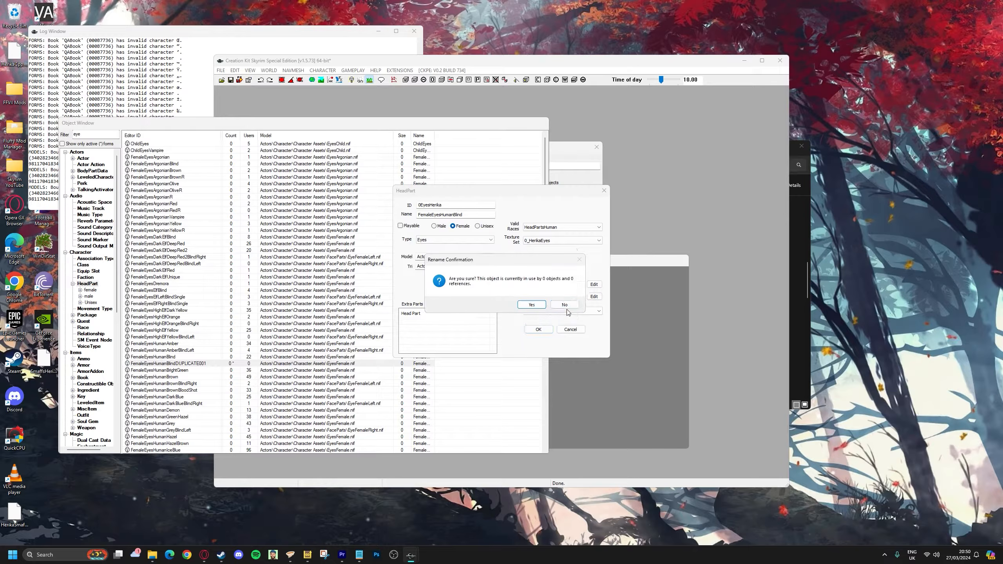
pyautogui.click(537, 306)
# Filter the head parts by "brow" and duplicate FemaleBrowsHuman05.
pyautogui.doubleClick(73, 135)
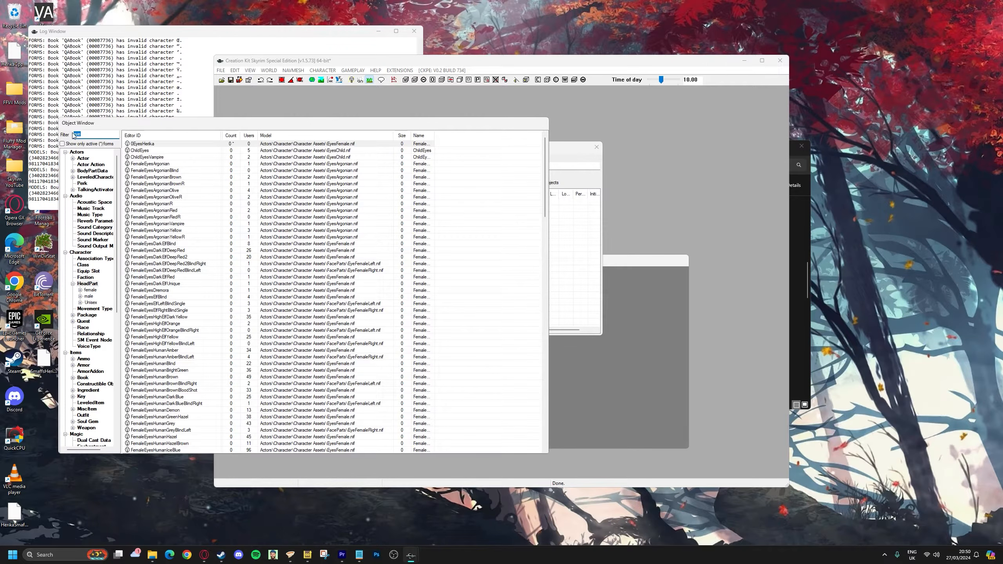
pyautogui.write('brow')
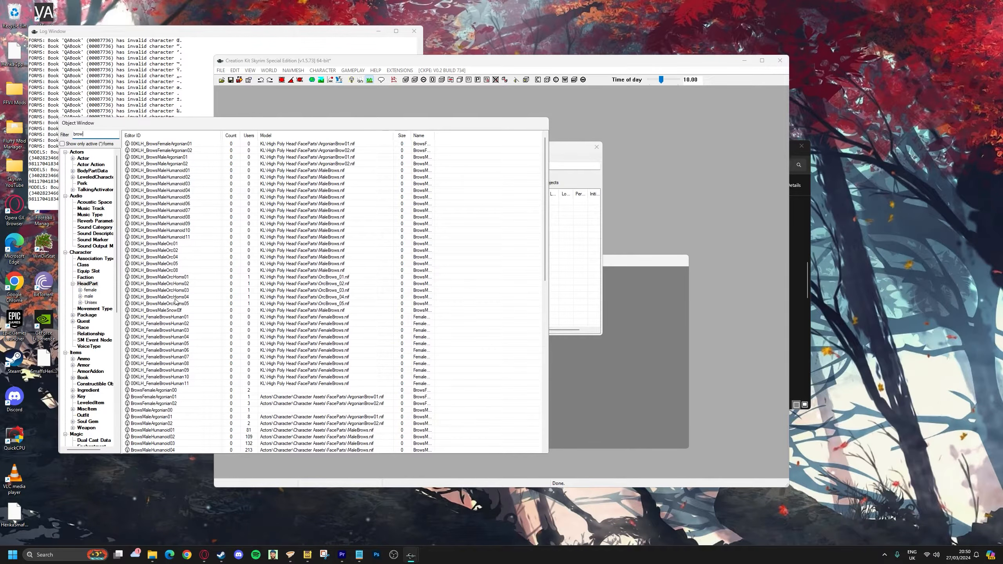
pyautogui.scroll(-4, 174, 304)
pyautogui.scroll(-9, 172, 315)
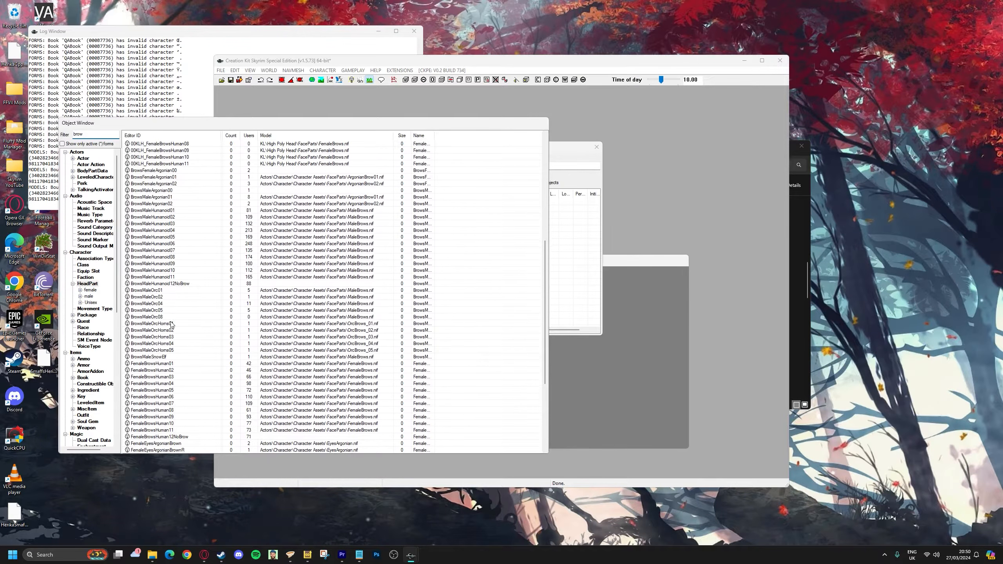
pyautogui.click(150, 351)
pyautogui.rightClick(150, 351)
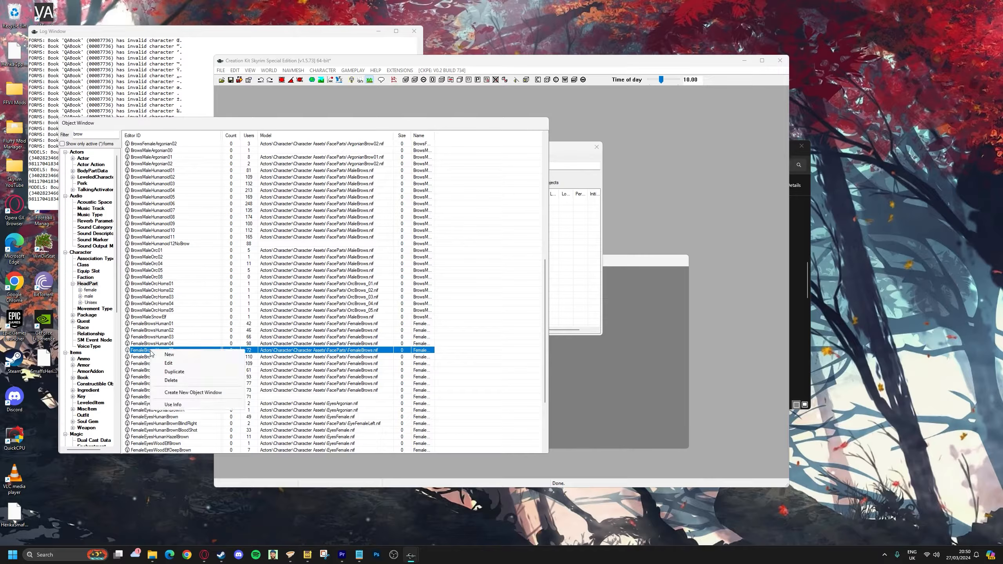
pyautogui.click(176, 374)
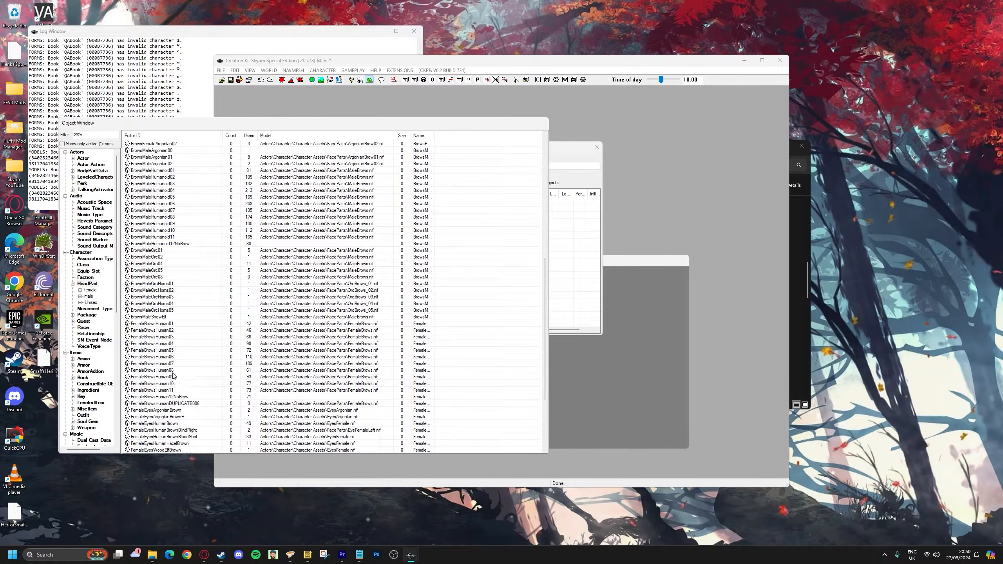
# Open the duplicated brows head part, turn off Playable, and set its ID to 0_BrowsHerika.
pyautogui.doubleClick(149, 403)
pyautogui.click(400, 226)
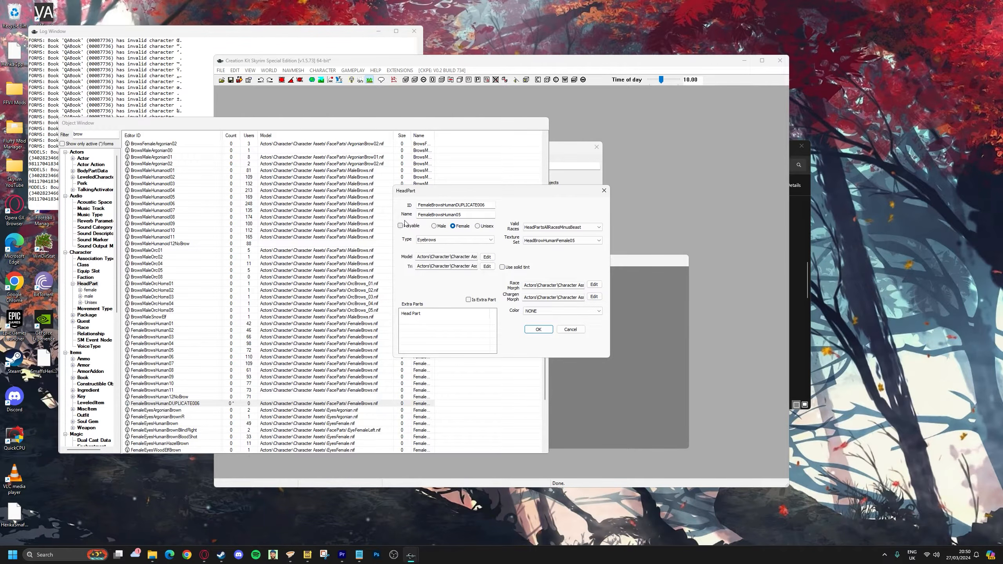
pyautogui.click(418, 205)
pyautogui.write('0_')
pyautogui.moveTo(439, 204); pyautogui.dragTo(429, 203)
pyautogui.press('BackSpace')
pyautogui.press('BackSpace')
pyautogui.press('BackSpace')
pyautogui.write('B')
pyautogui.moveTo(439, 204); pyautogui.dragTo(549, 198)
pyautogui.write('e')
# Assign the 0_HerikaBrow texture set to the brows head part and save it under its new ID.
pyautogui.click(578, 241)
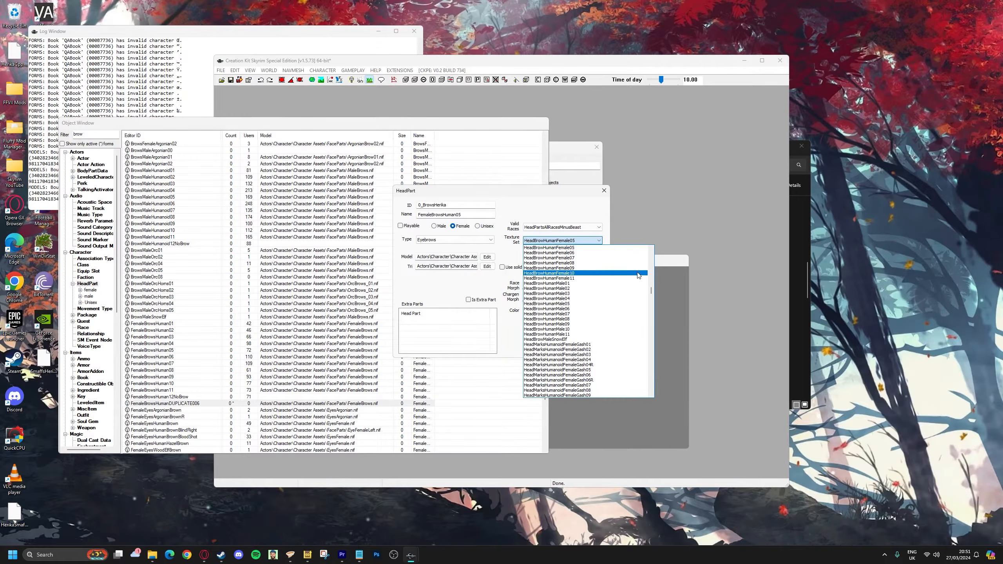
pyautogui.moveTo(651, 288); pyautogui.dragTo(648, 233)
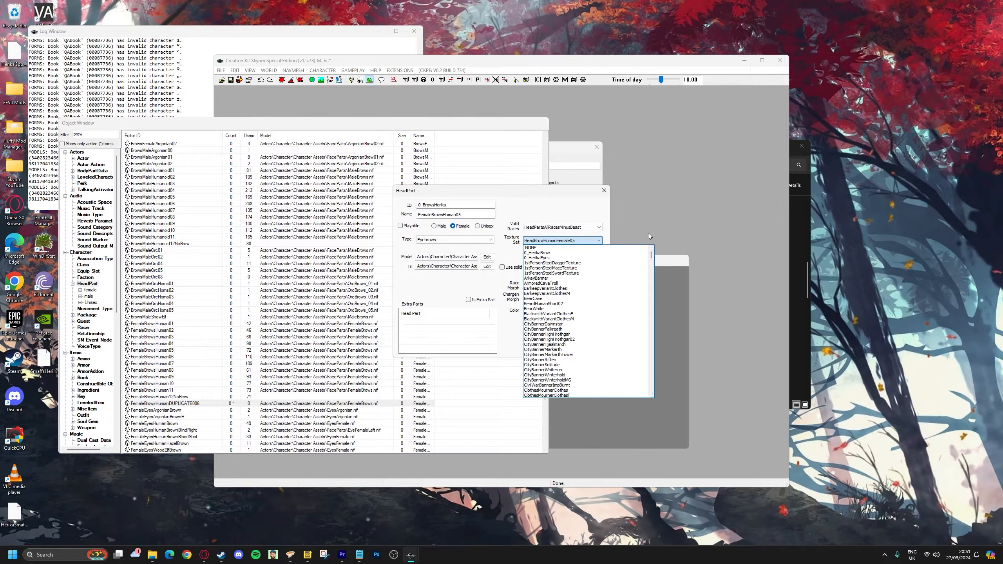
pyautogui.click(583, 253)
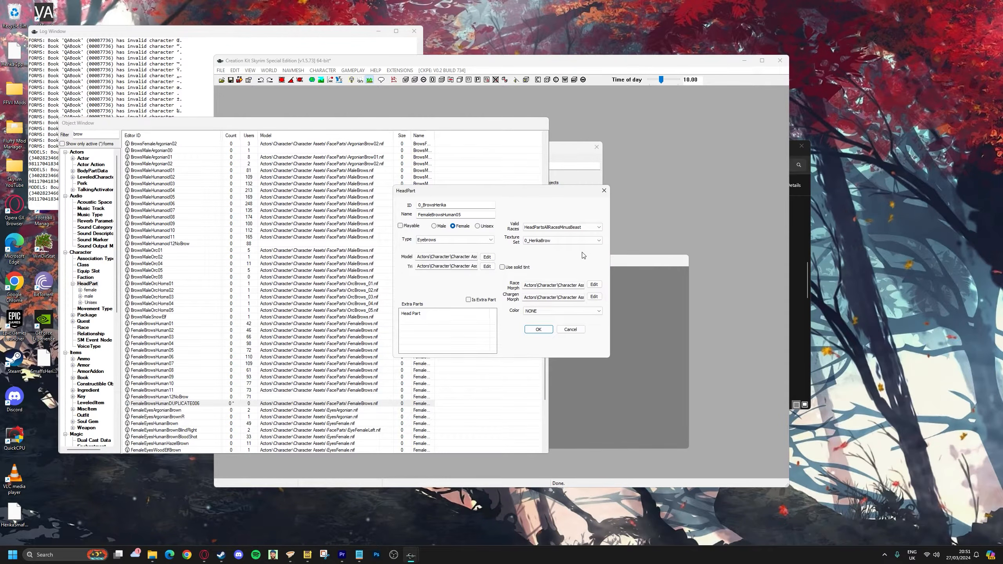
pyautogui.click(547, 331)
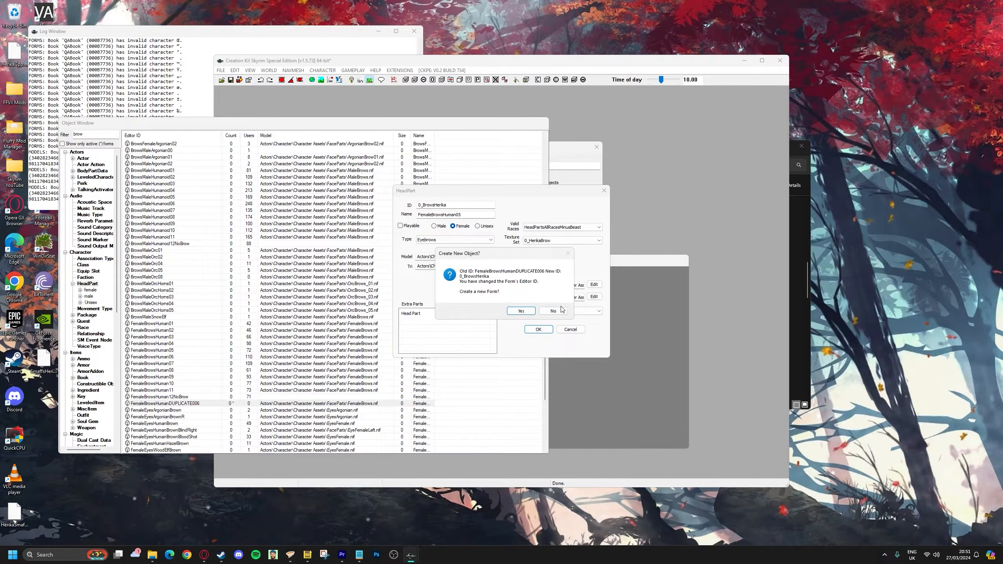
pyautogui.click(520, 311)
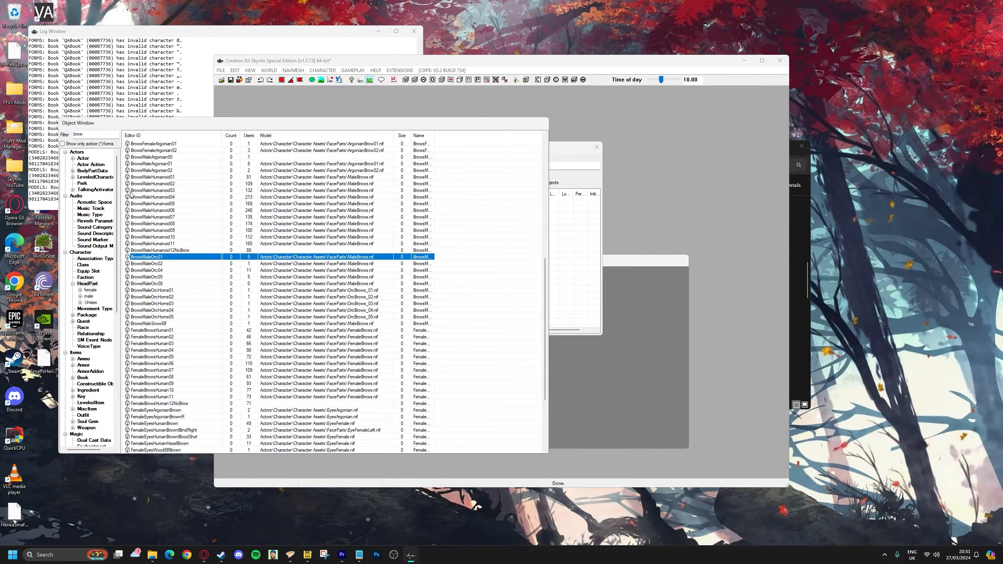
# Clear the object filter, list the actors, and open the Herika actor for editing.
pyautogui.doubleClick(79, 134)
pyautogui.press('BackSpace')
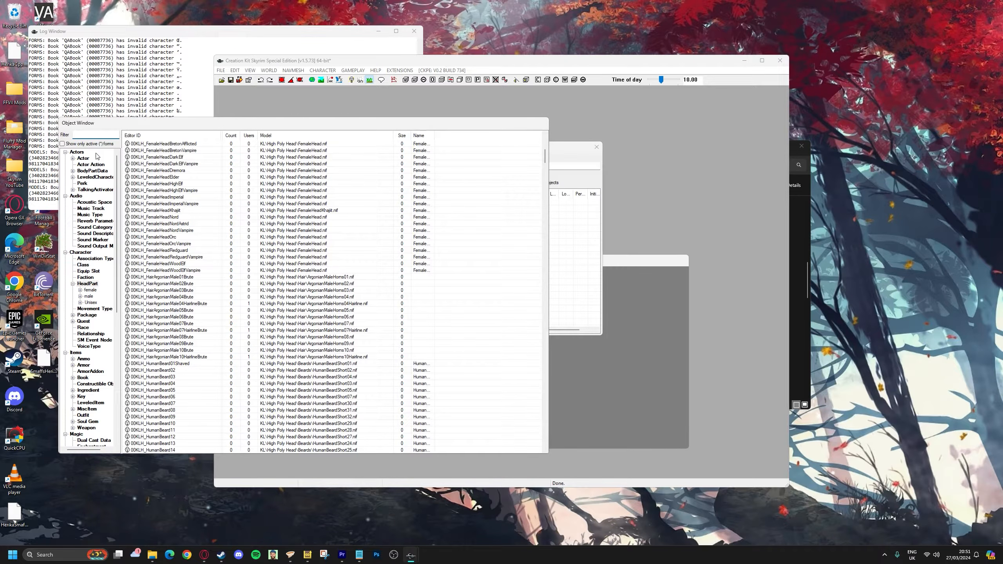
pyautogui.click(83, 158)
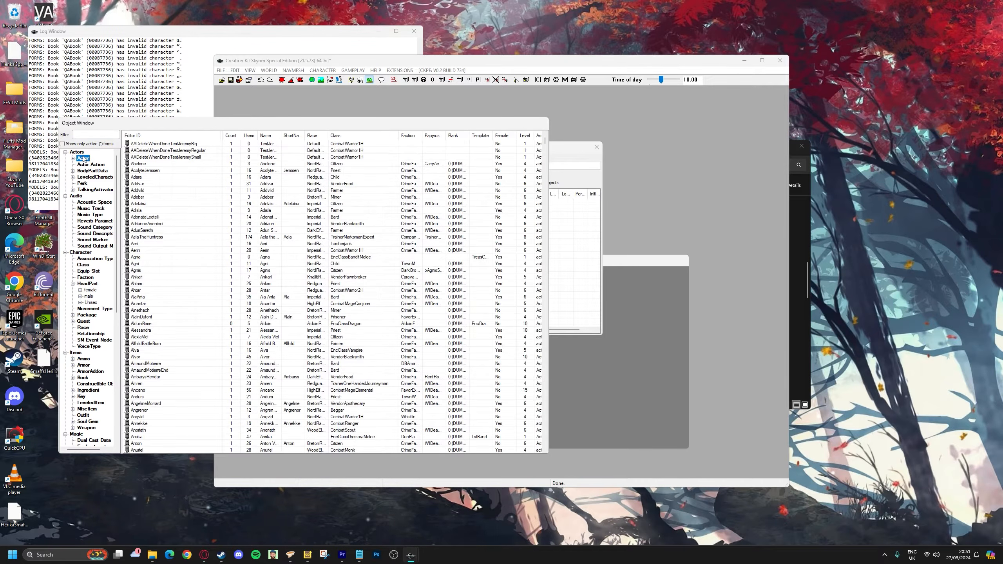
pyautogui.click(146, 223)
pyautogui.press('h')
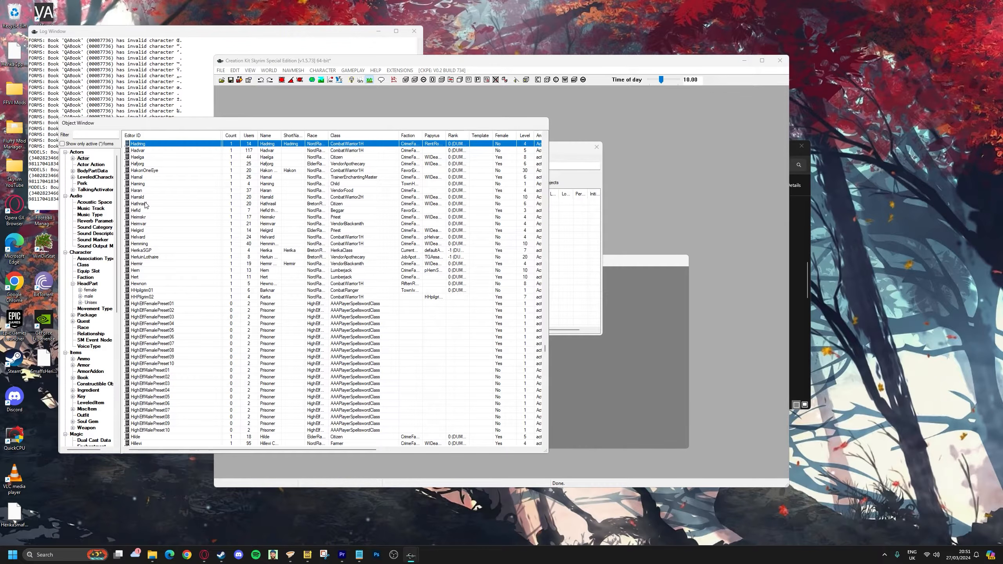
pyautogui.click(145, 251)
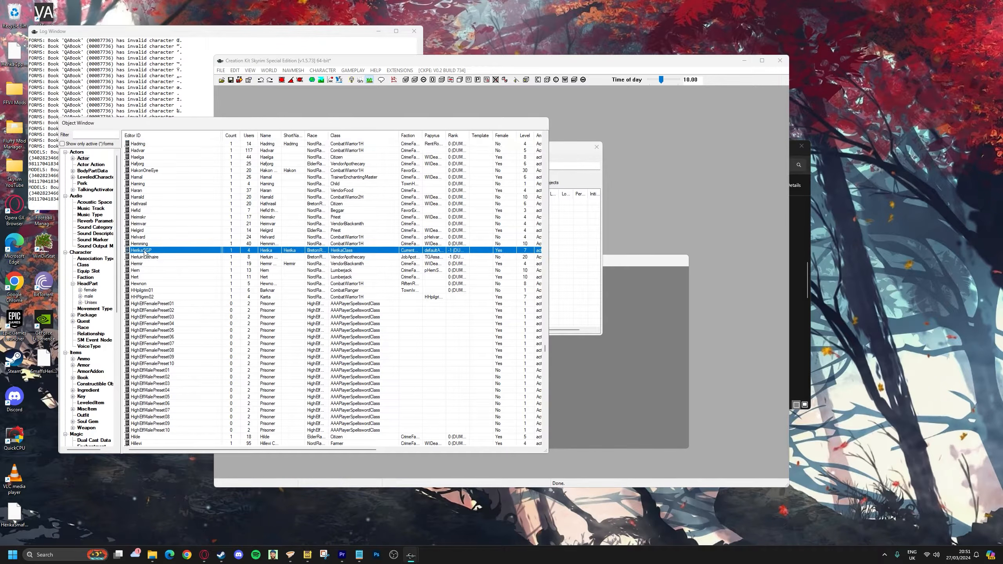
pyautogui.doubleClick(148, 250)
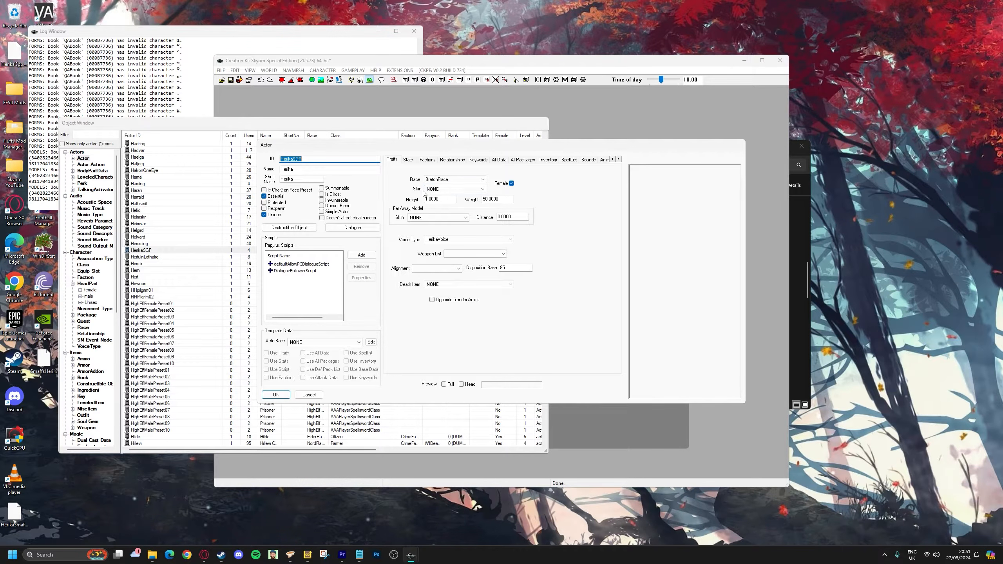
# Set the Herika actor's skin to SkinNaked.
pyautogui.click(436, 190)
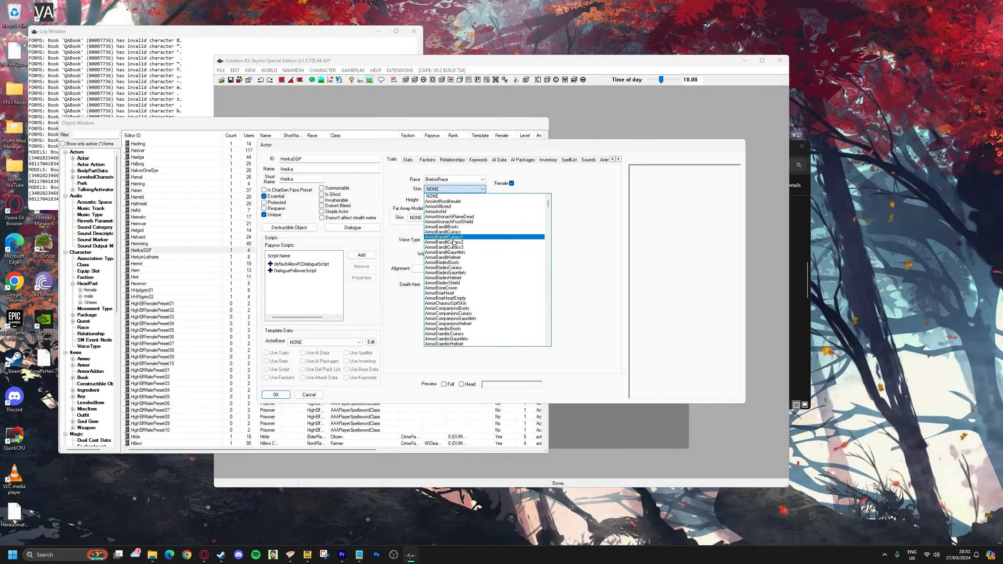
pyautogui.press('s')
pyautogui.scroll(-6, 458, 253)
pyautogui.scroll(-15, 462, 285)
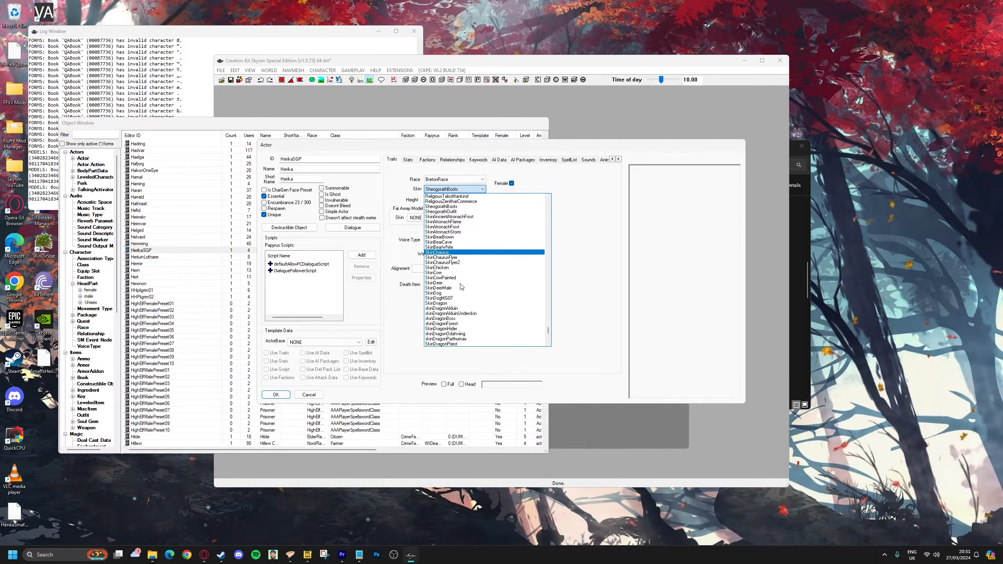
pyautogui.scroll(-10, 459, 287)
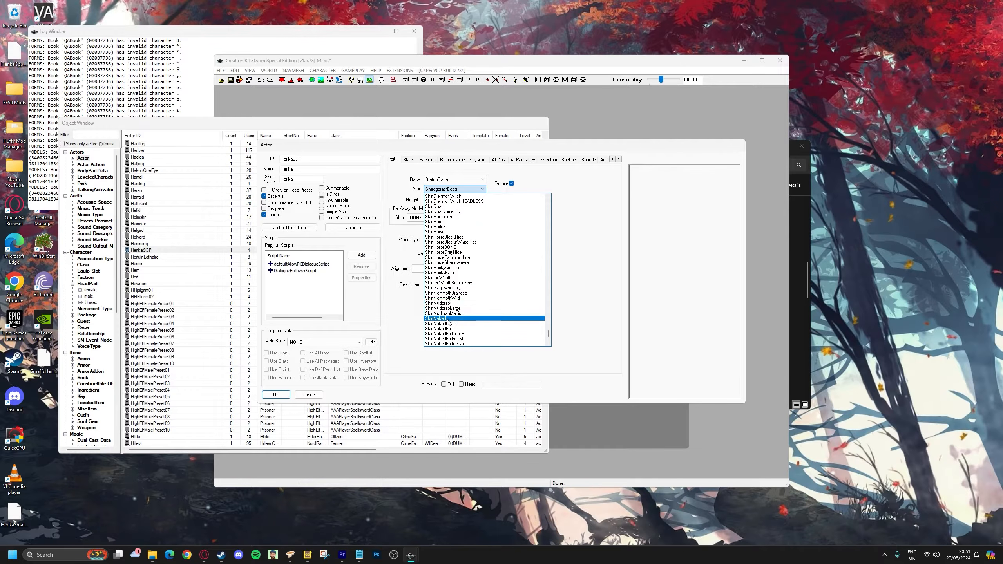
pyautogui.click(448, 318)
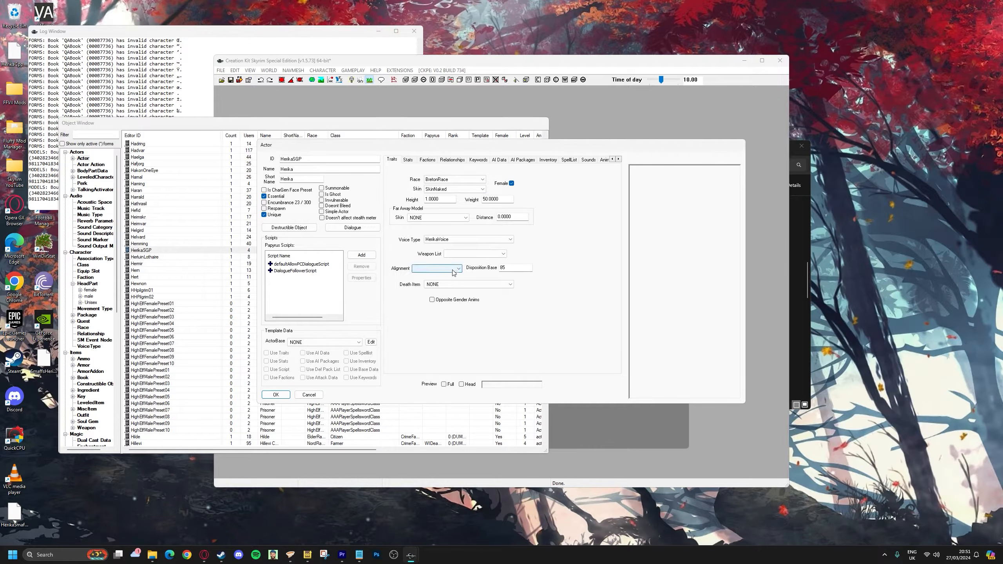
pyautogui.click(489, 202)
pyautogui.click(517, 219)
# Set the Herika actor's default outfit to NONE.
pyautogui.click(553, 160)
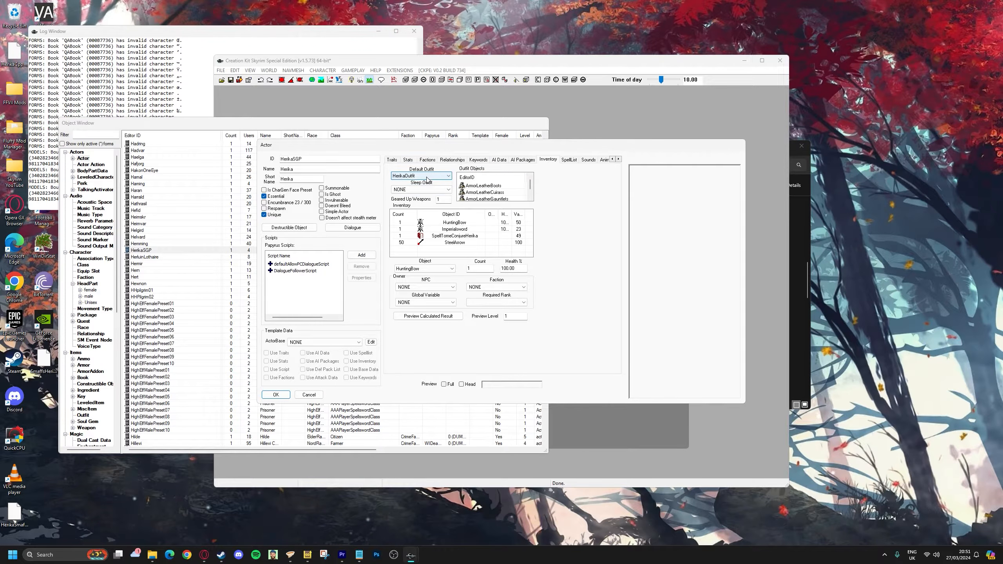
pyautogui.click(447, 178)
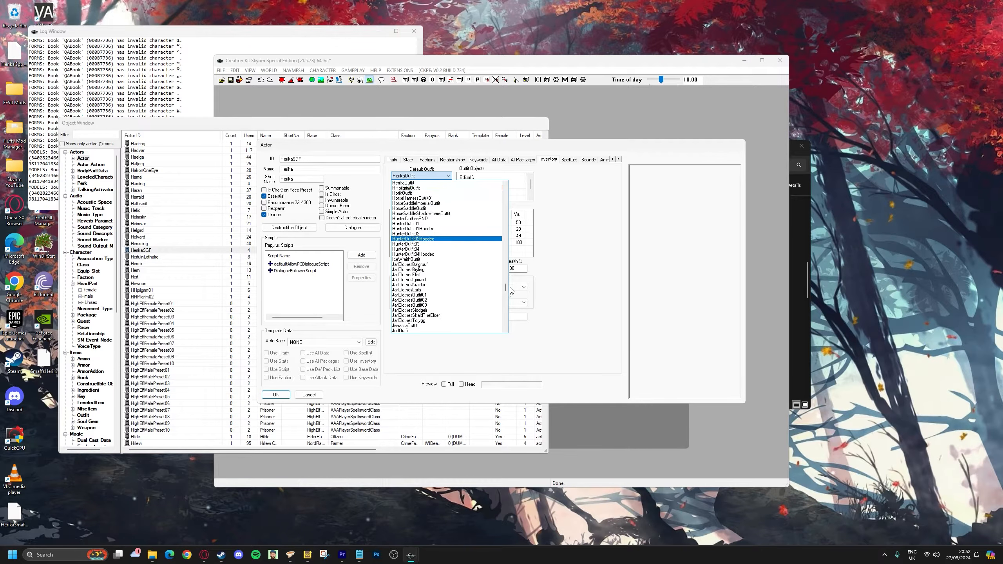
pyautogui.moveTo(505, 289); pyautogui.dragTo(505, 185)
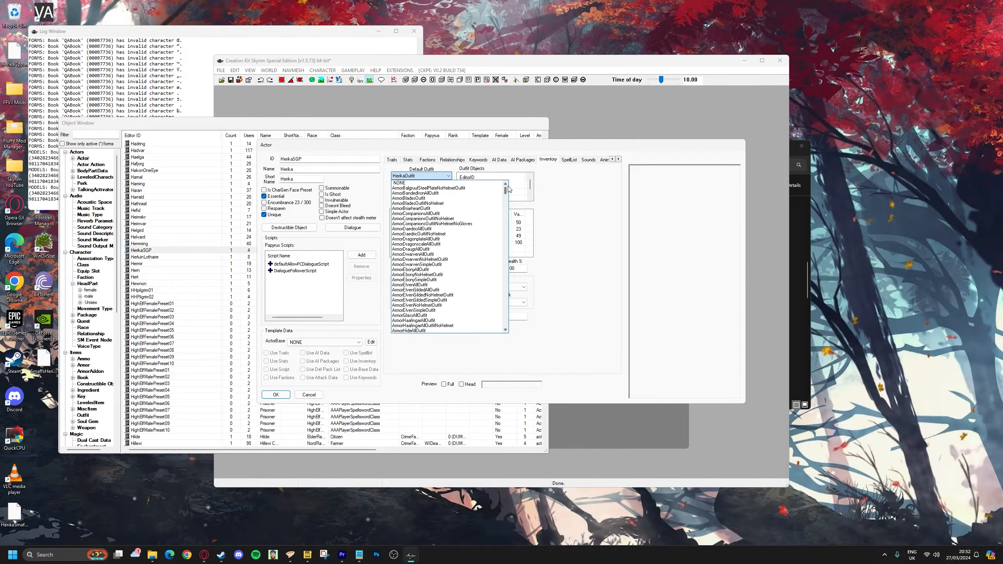
pyautogui.click(469, 183)
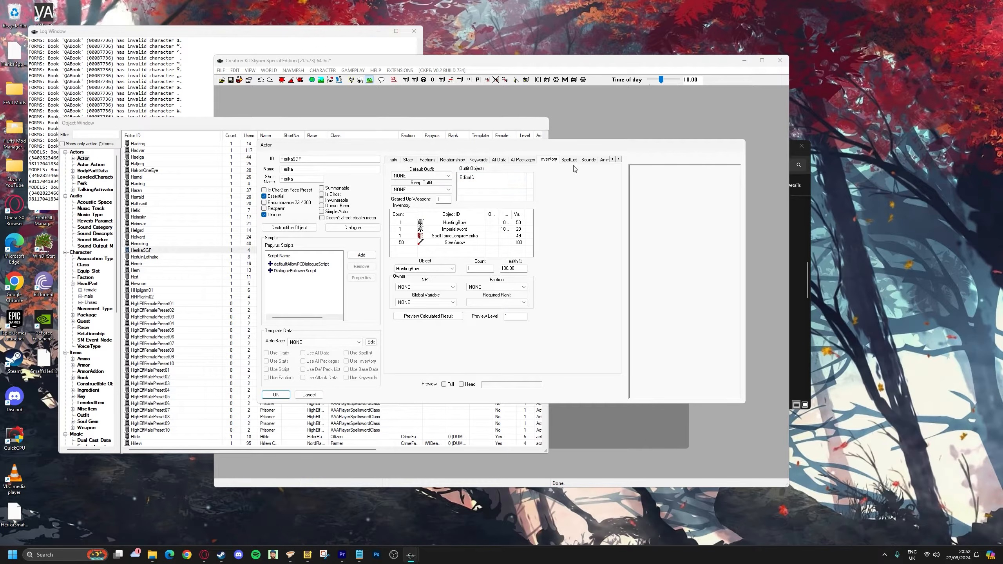
# Set the Herika actor's hair color to HairColor13BrightGrey in the character generation settings.
pyautogui.click(618, 159)
pyautogui.click(618, 158)
pyautogui.click(618, 159)
pyautogui.click(618, 159)
pyautogui.click(618, 159)
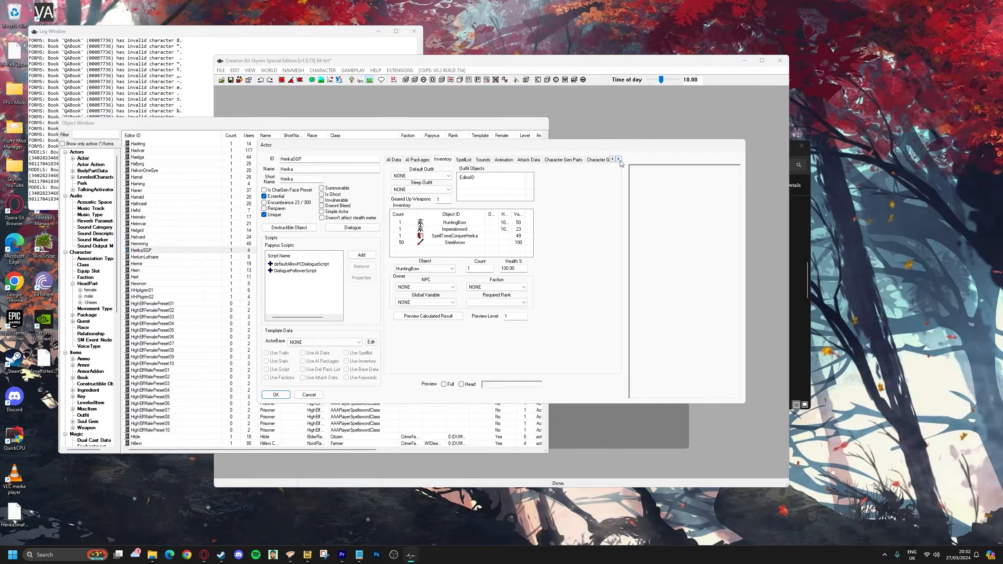
pyautogui.click(568, 160)
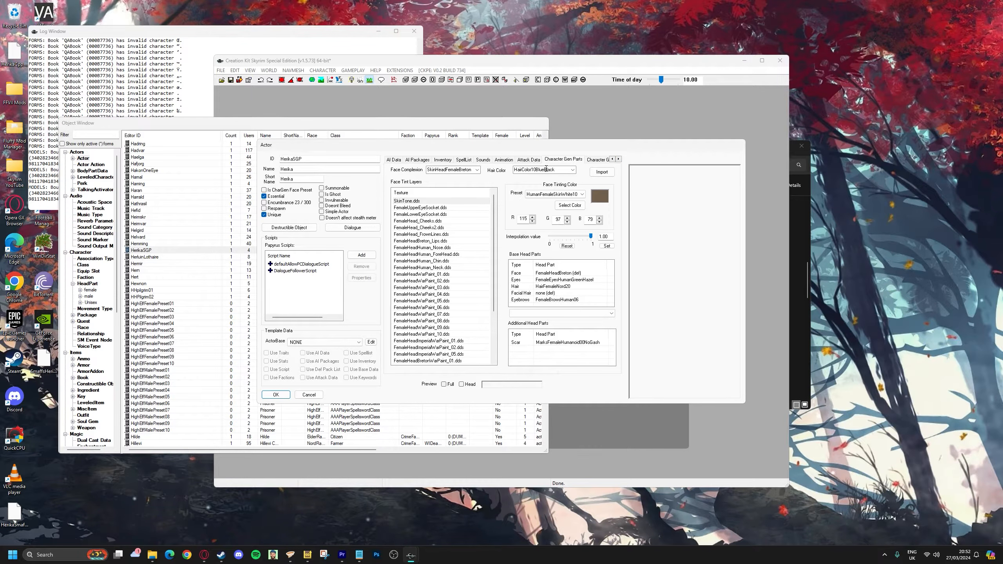
pyautogui.click(575, 173)
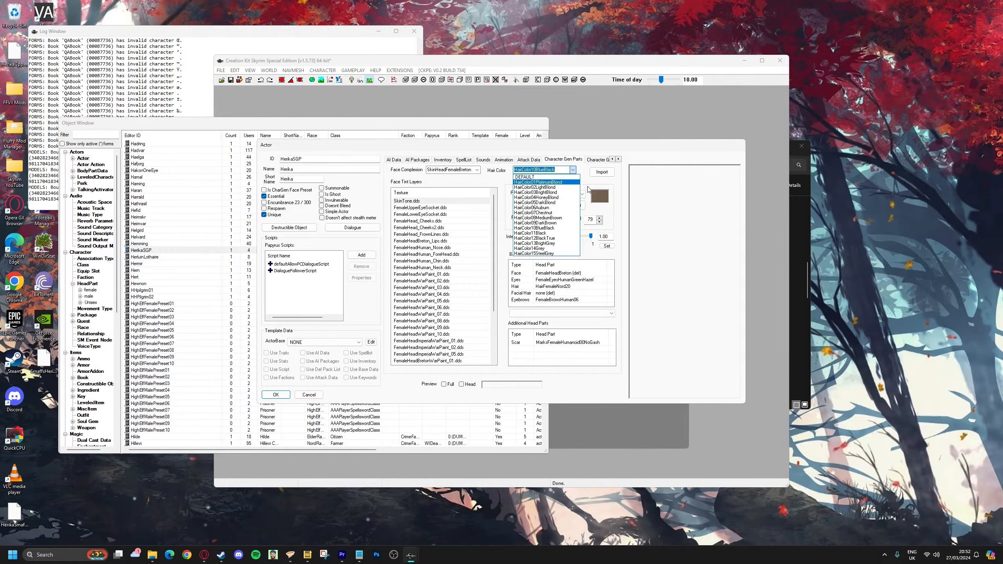
pyautogui.click(563, 245)
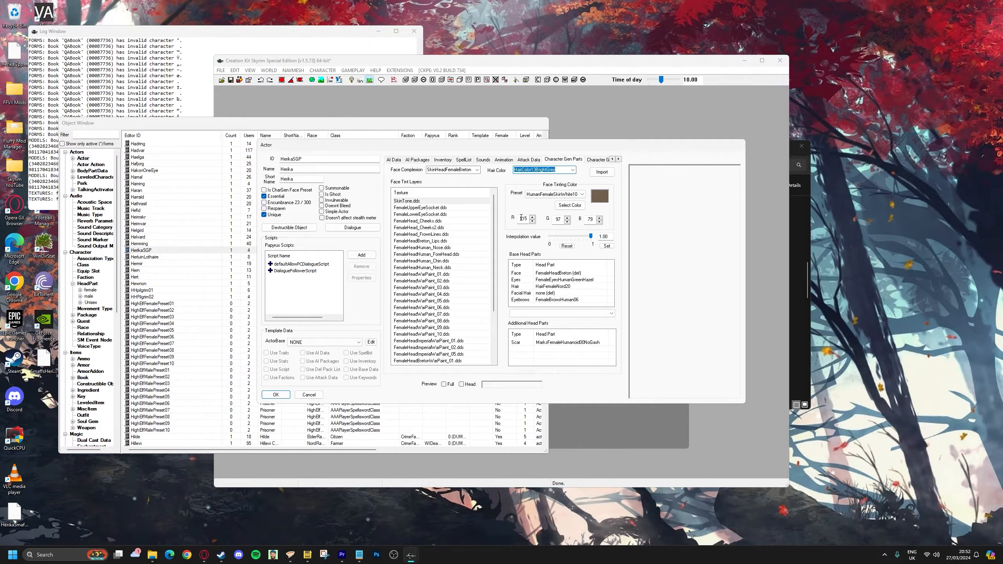
# Apply the HumanFemaleSkinWhite02 preset to the SkinTone tint layer and set its red, green and blue values to 221 each.
pyautogui.click(558, 194)
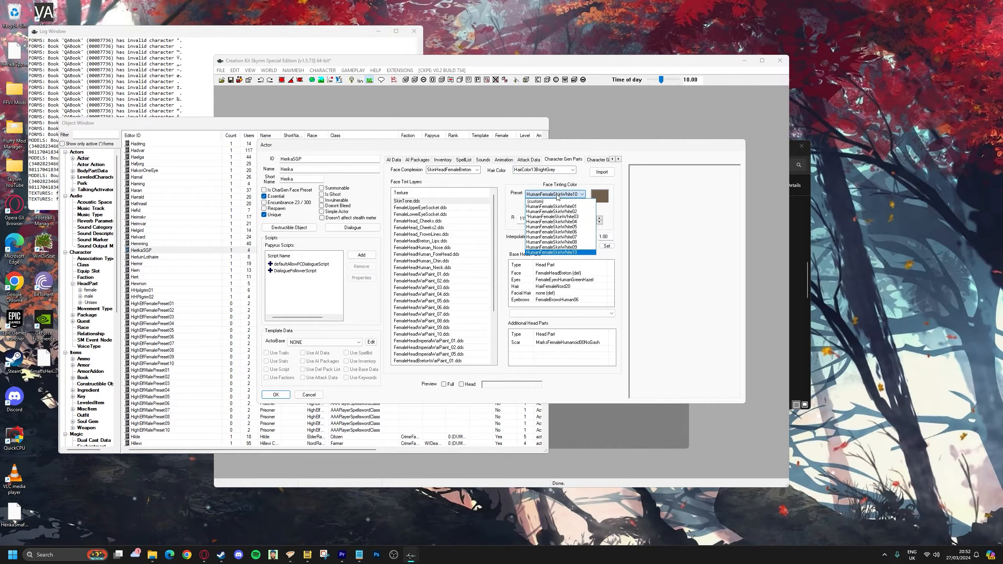
pyautogui.click(553, 211)
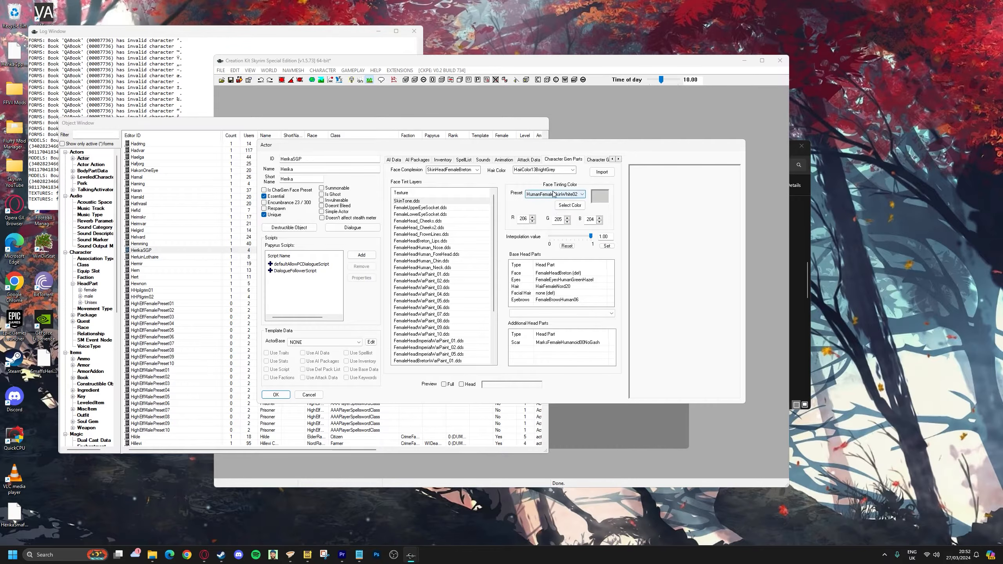
pyautogui.doubleClick(520, 221)
pyautogui.write('222')
pyautogui.press('BackSpace')
pyautogui.write('1')
pyautogui.press('Tab')
pyautogui.write('221')
pyautogui.press('Tab')
pyautogui.write('221')
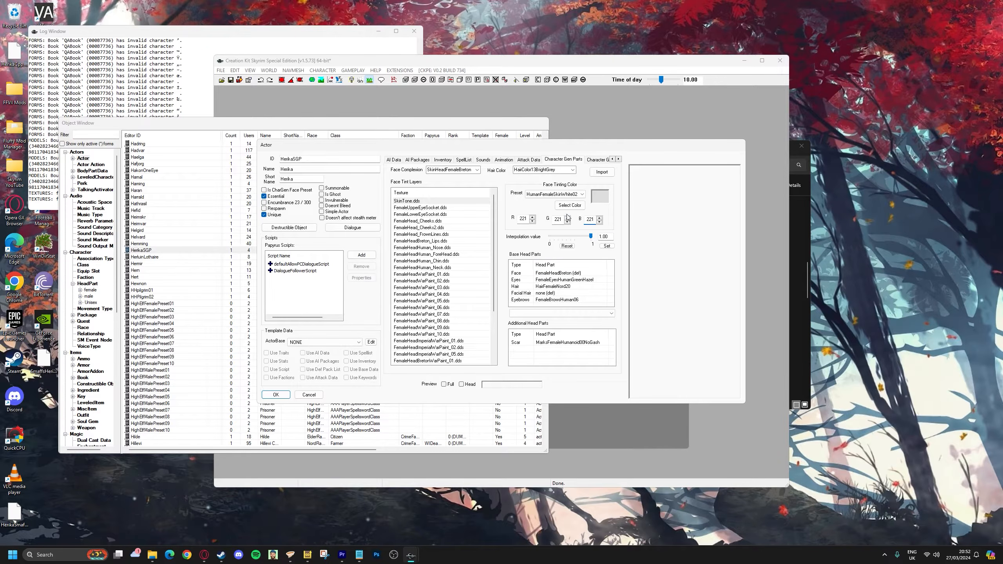
# Set the actor's base face part to 00KLH_FemaleHeadBreton and its eyes to 0EyesHerika.
pyautogui.click(541, 274)
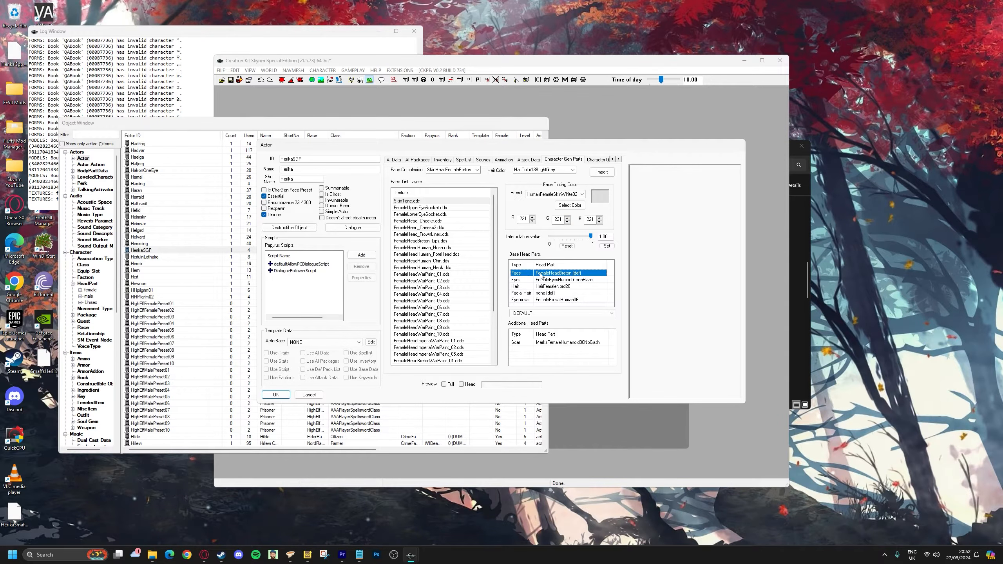
pyautogui.click(535, 313)
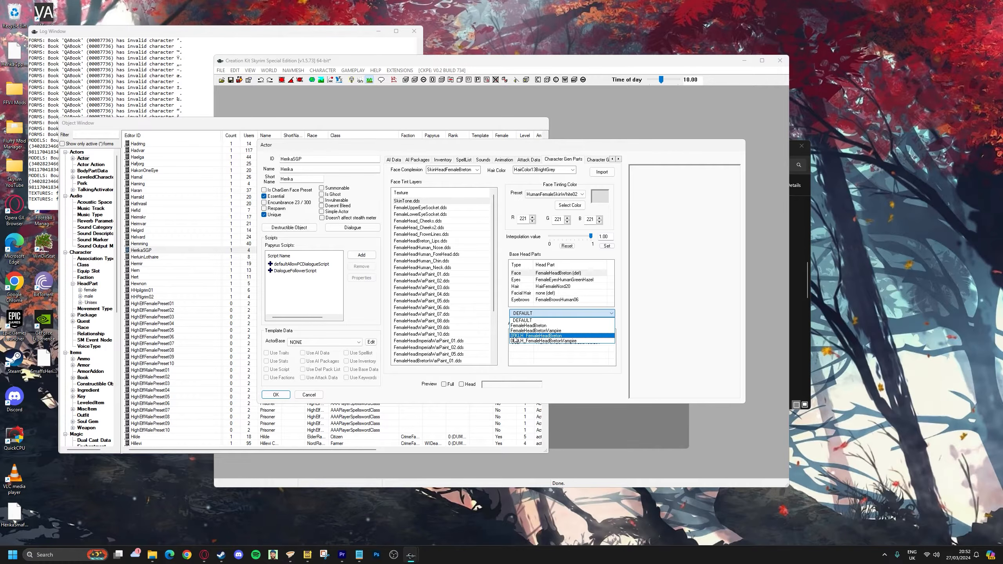
pyautogui.click(523, 335)
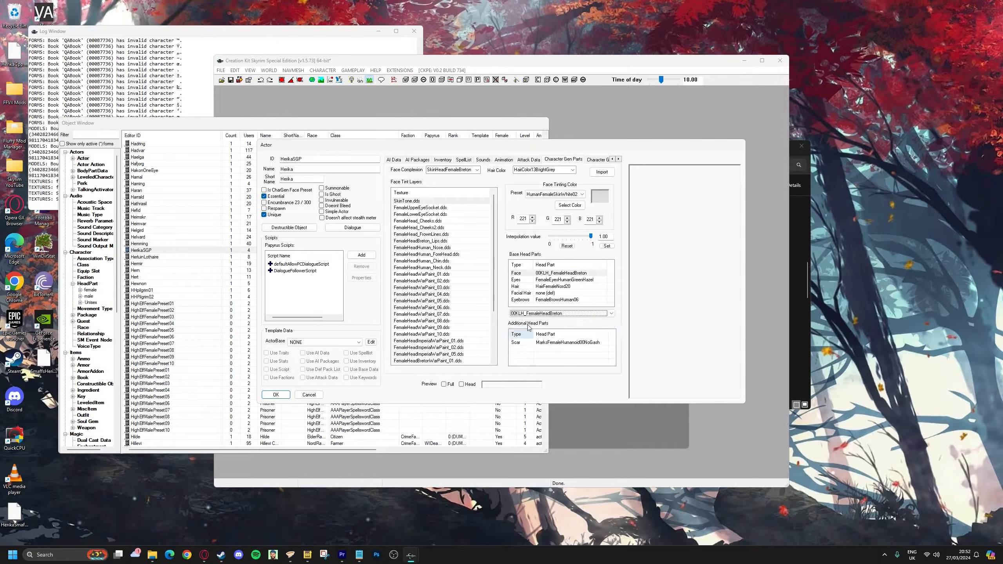
pyautogui.click(562, 280)
pyautogui.click(557, 313)
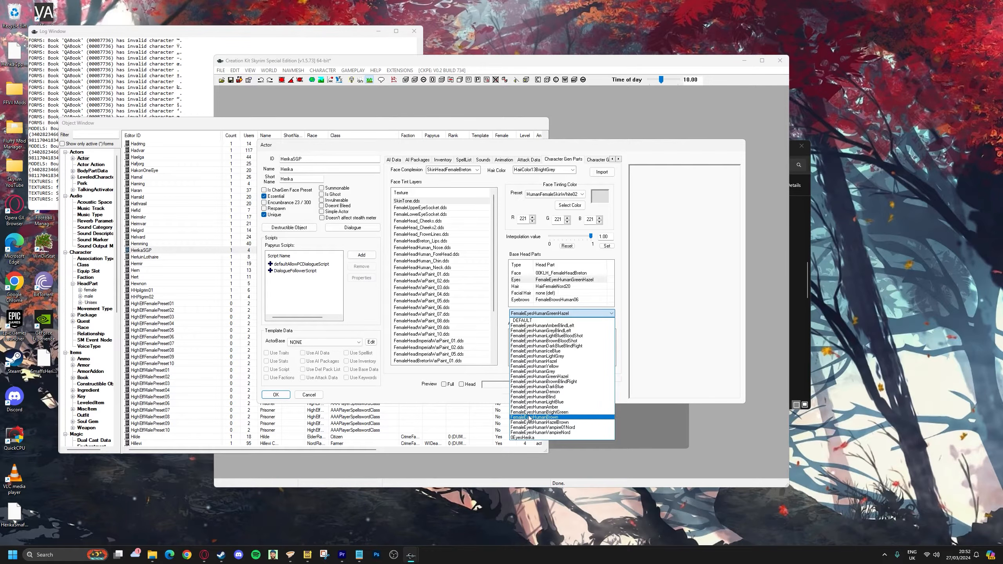
pyautogui.click(532, 437)
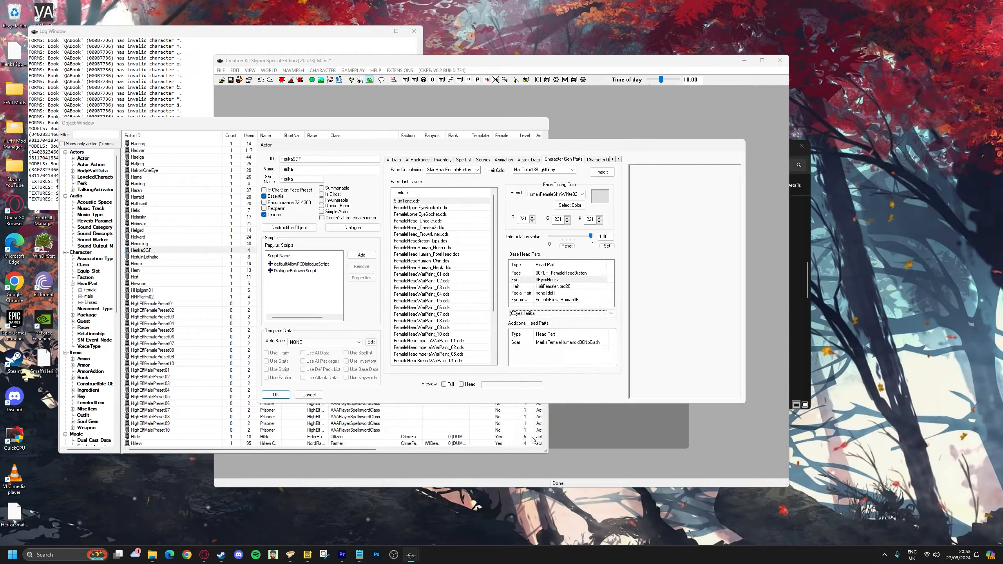
# Set the actor's base hair part to 0_HairHerika and its eyebrows to 0_BrowsHerika, and accept the actor changes.
pyautogui.click(553, 293)
pyautogui.click(555, 287)
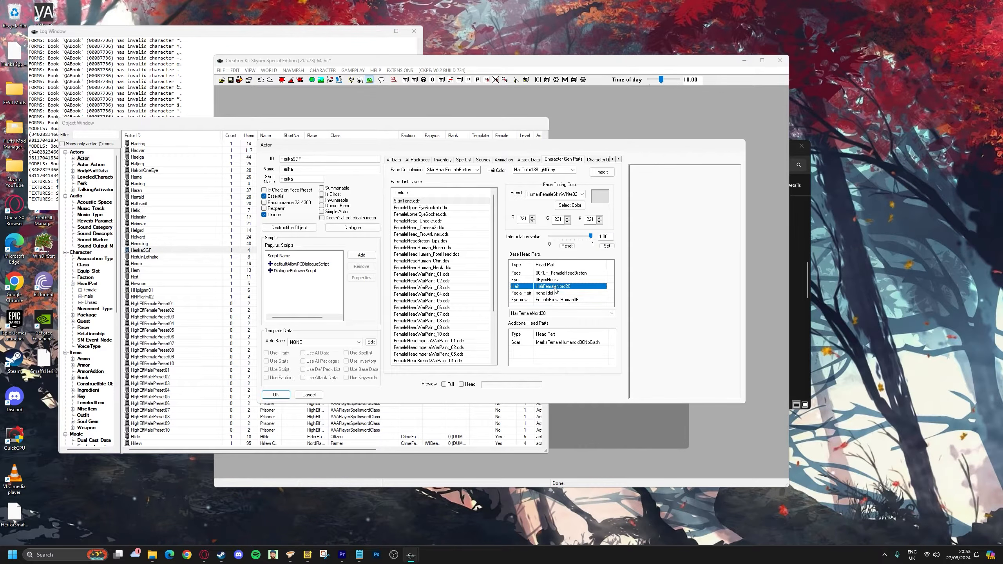
pyautogui.click(547, 313)
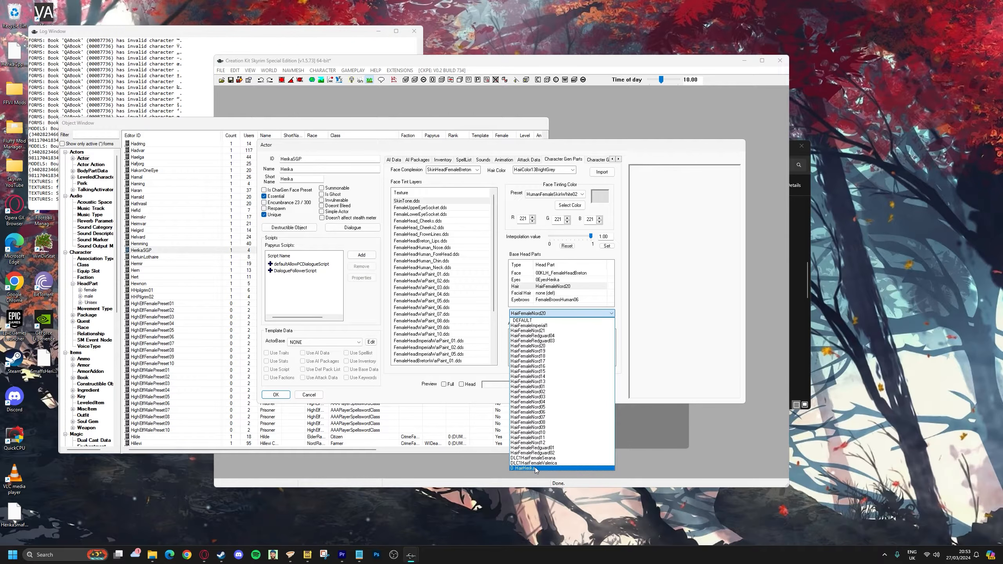
pyautogui.click(525, 468)
pyautogui.click(552, 299)
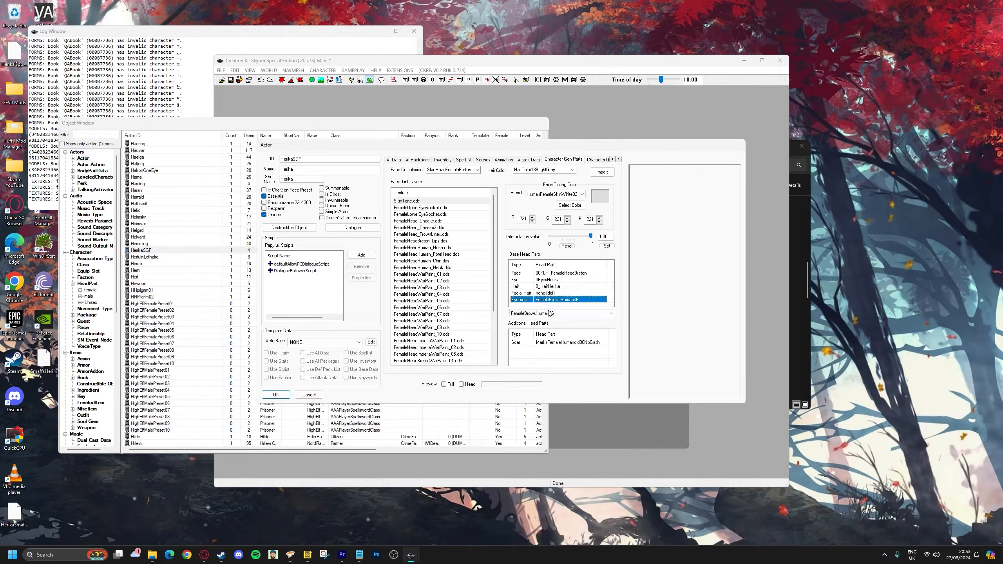
pyautogui.click(550, 313)
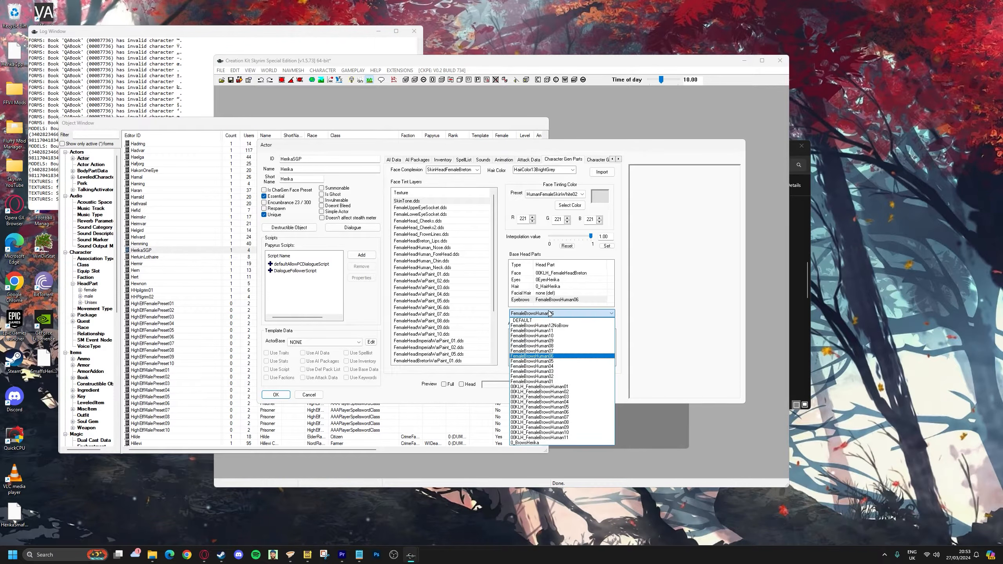
pyautogui.click(547, 443)
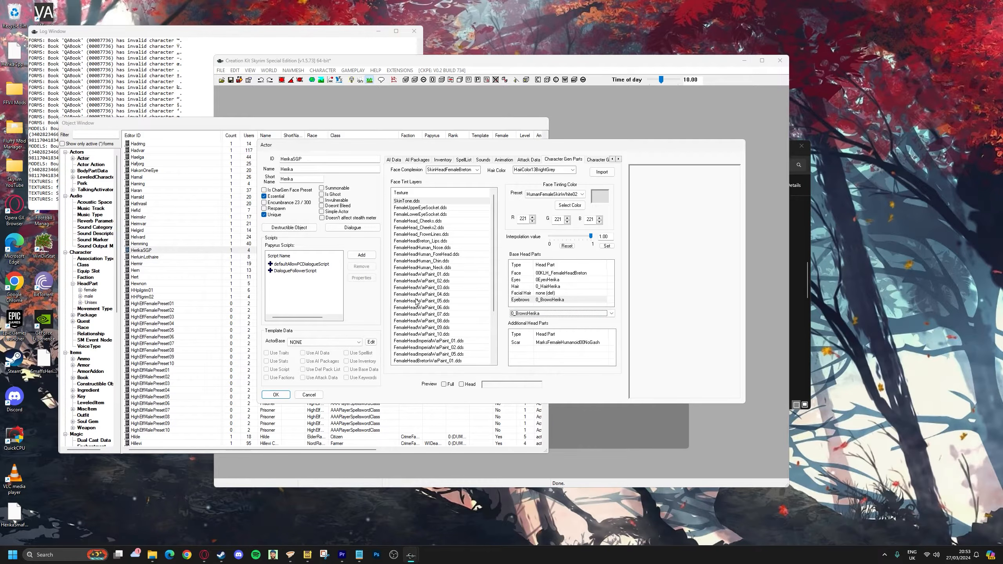
pyautogui.click(276, 395)
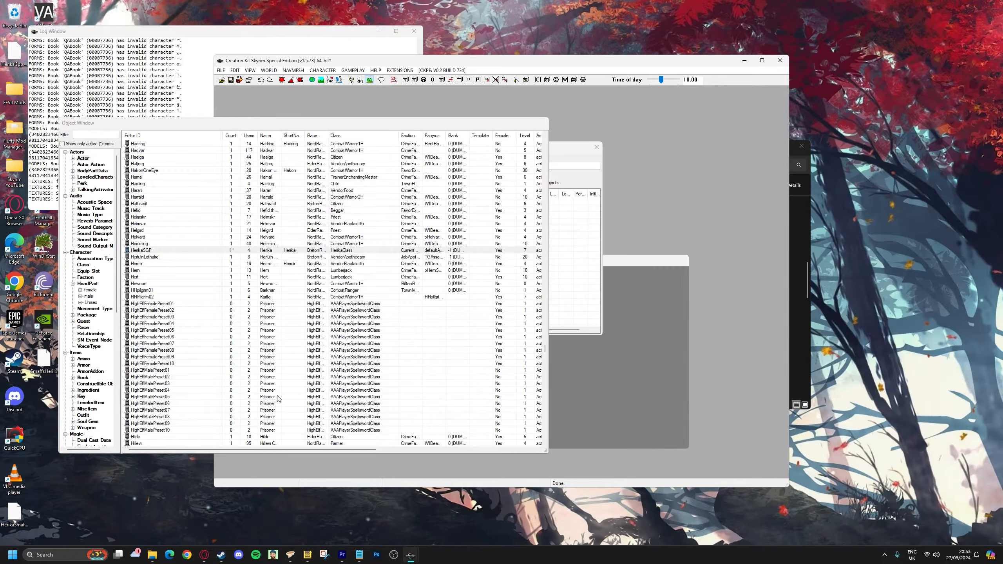
# Save the plugin as SmaffsHerikaReplacerVersion2 in the Skyrim Data folder.
pyautogui.click(232, 81)
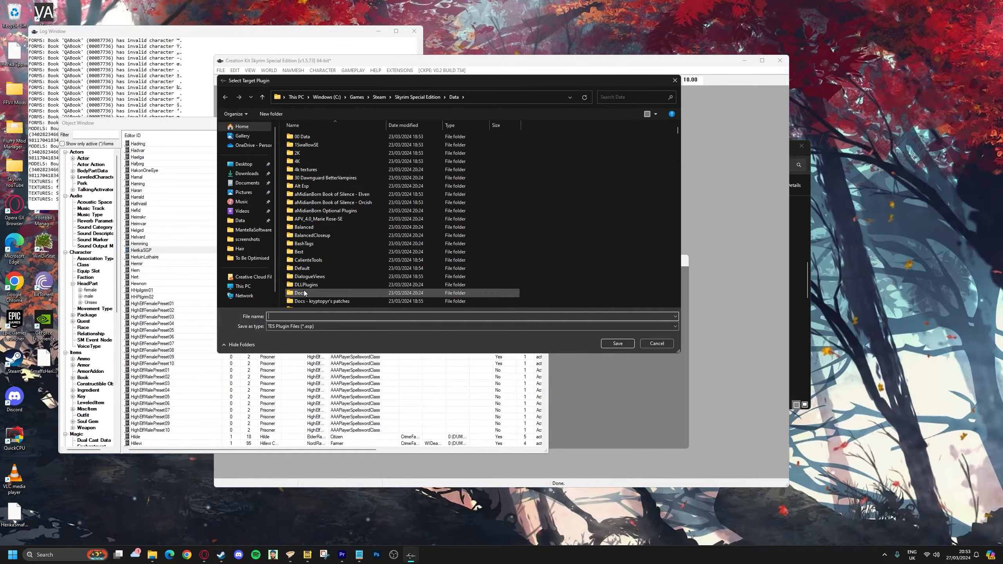
pyautogui.write('Smaff')
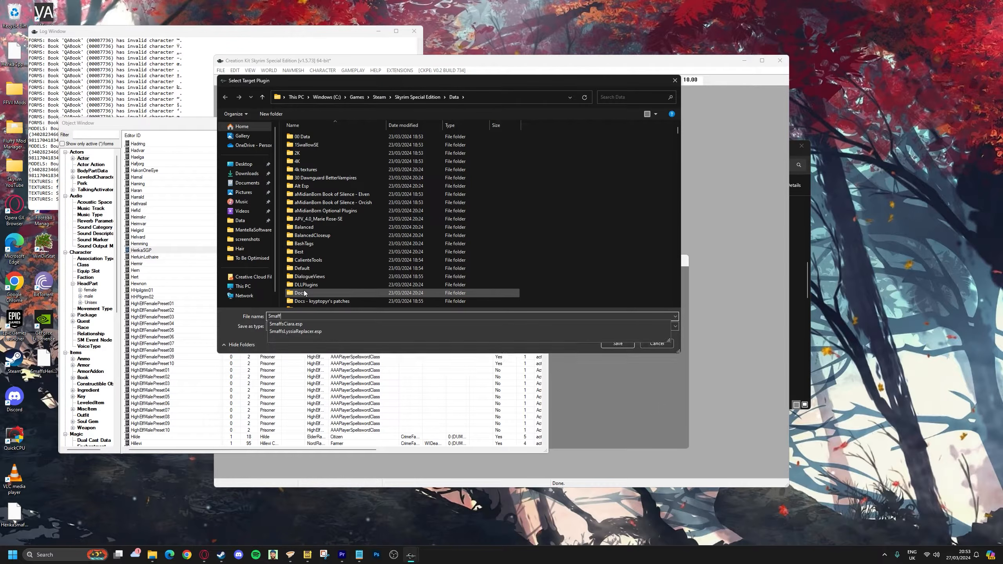
pyautogui.write('sHerikaReplacerVersion2')
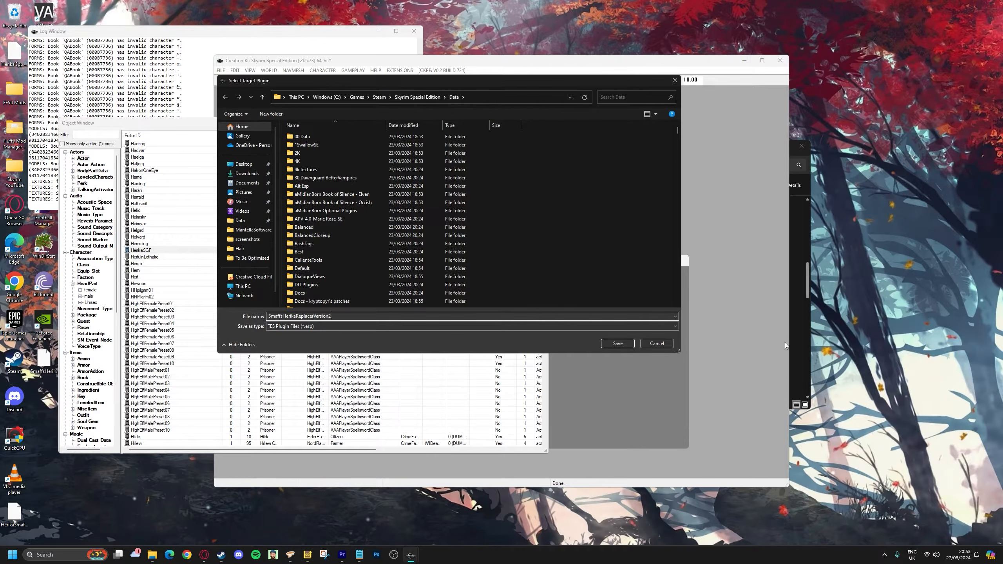
pyautogui.click(619, 342)
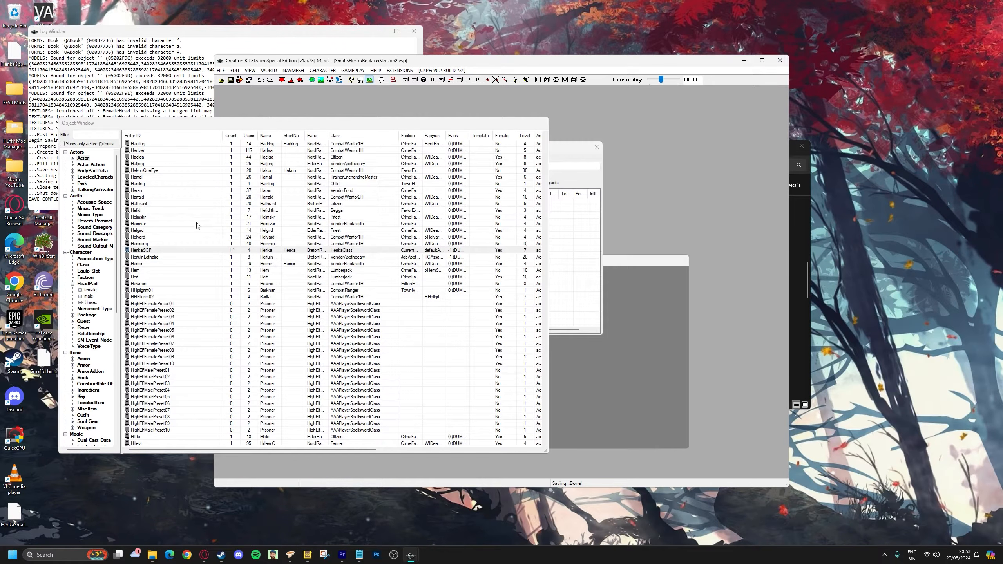
# Export the face gen data for the HerikaSGP actor.
pyautogui.click(176, 251)
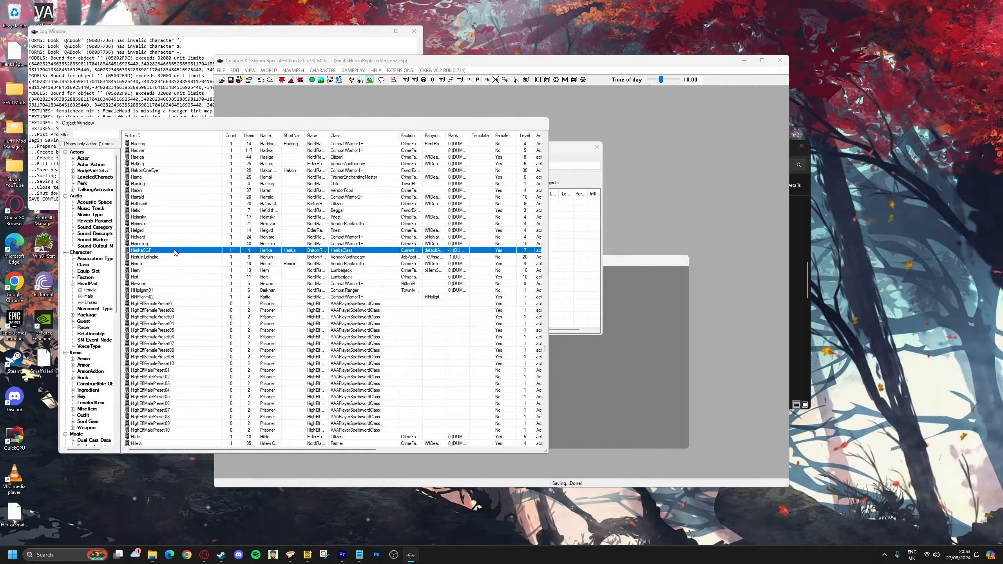
pyautogui.hotkey('ctrl', 'F4')
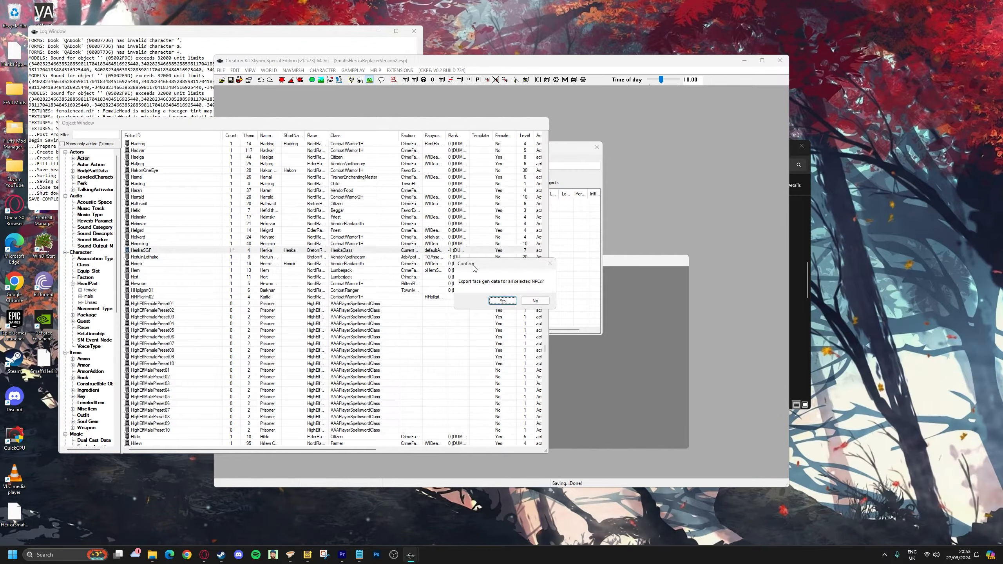
pyautogui.click(496, 300)
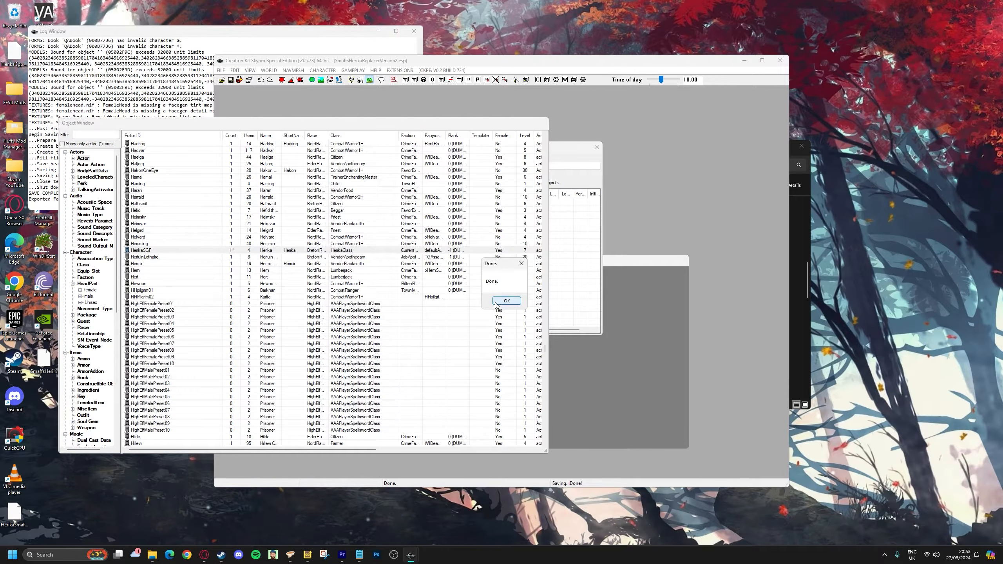
pyautogui.click(505, 301)
# Switch to File Explorer and open the Skyrim Special Edition folder Data\meshes\actors\character.
pyautogui.moveTo(151, 559)
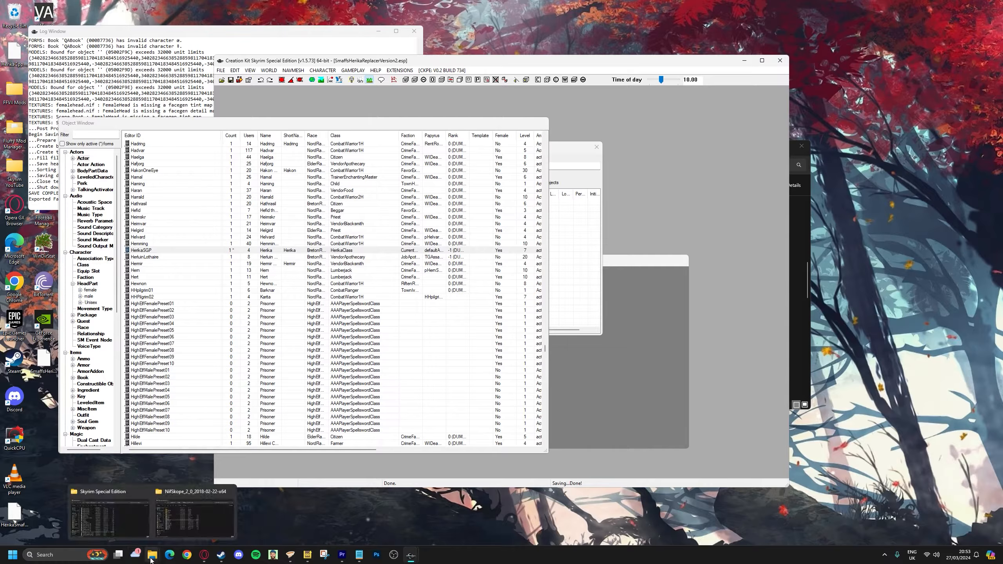
pyautogui.click(130, 525)
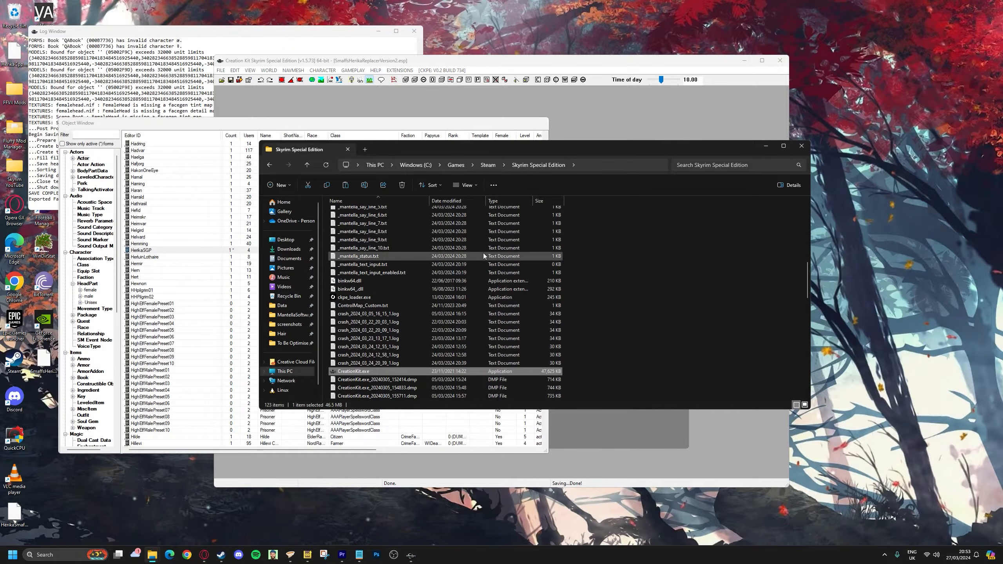
pyautogui.click(483, 166)
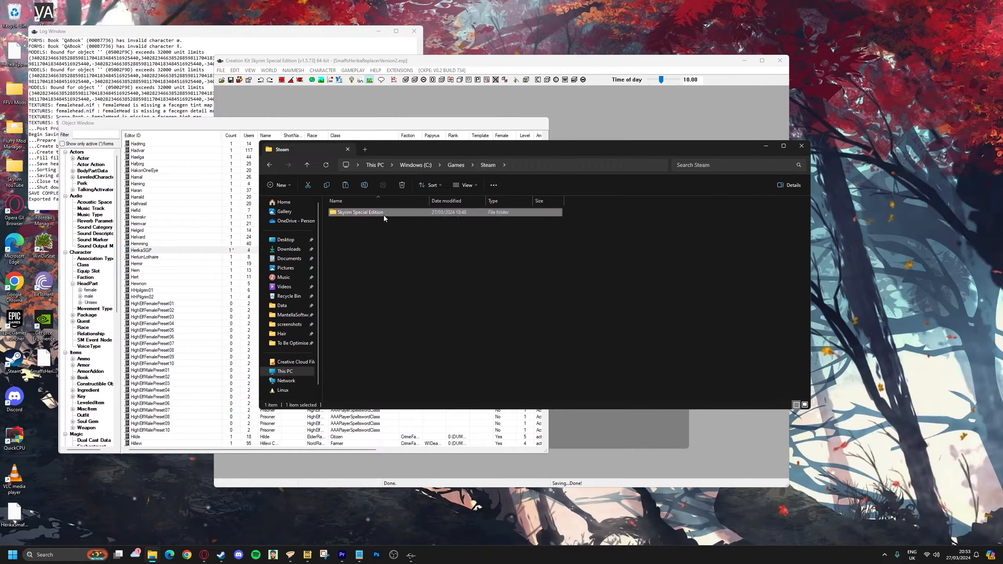
pyautogui.doubleClick(383, 215)
pyautogui.doubleClick(364, 227)
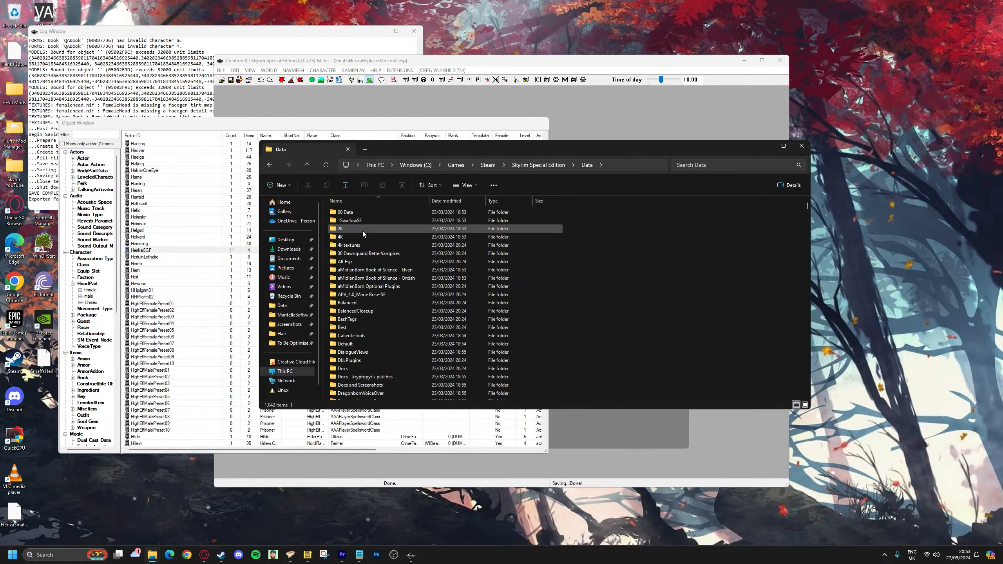
pyautogui.press('m')
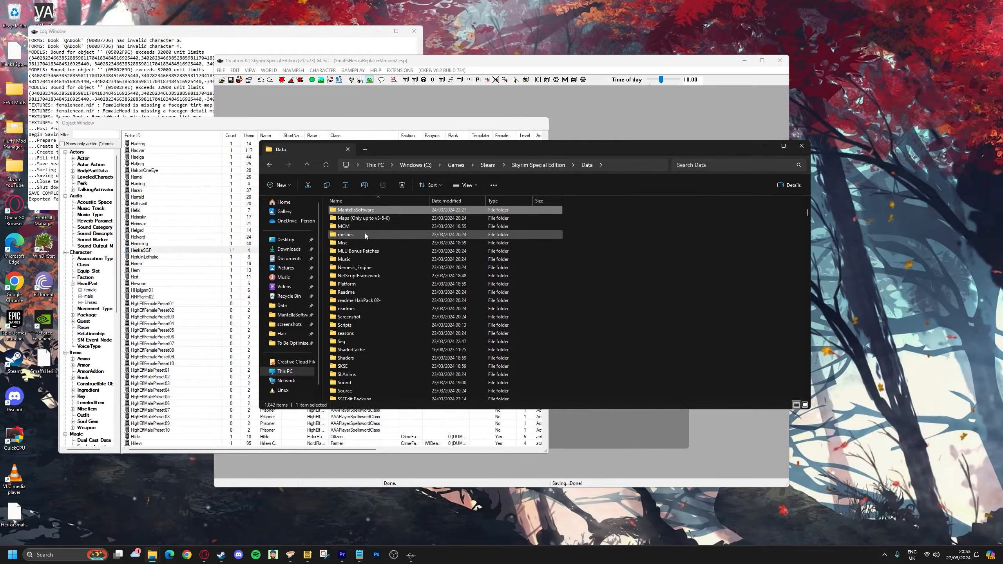
pyautogui.doubleClick(346, 235)
pyautogui.press('a')
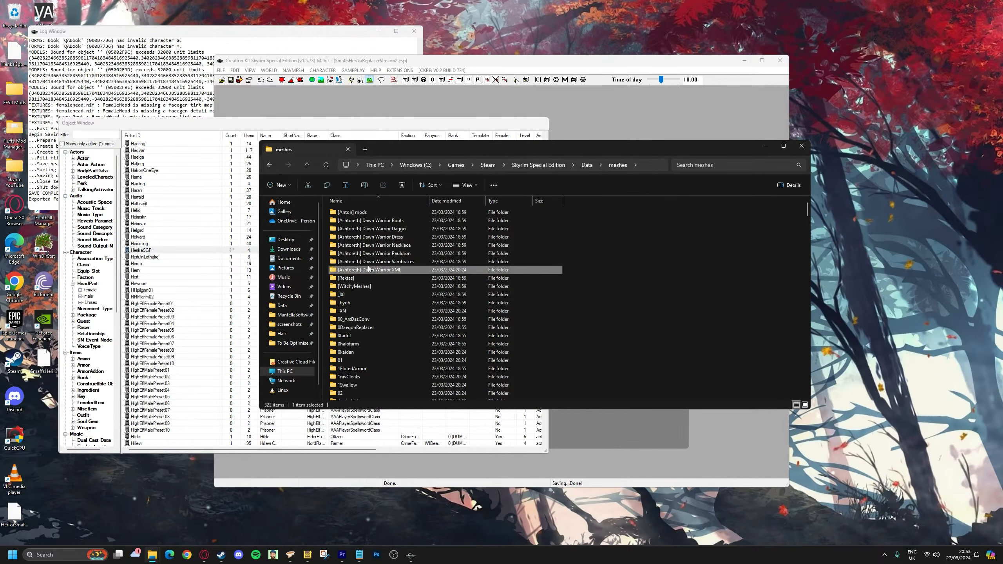
pyautogui.doubleClick(363, 250)
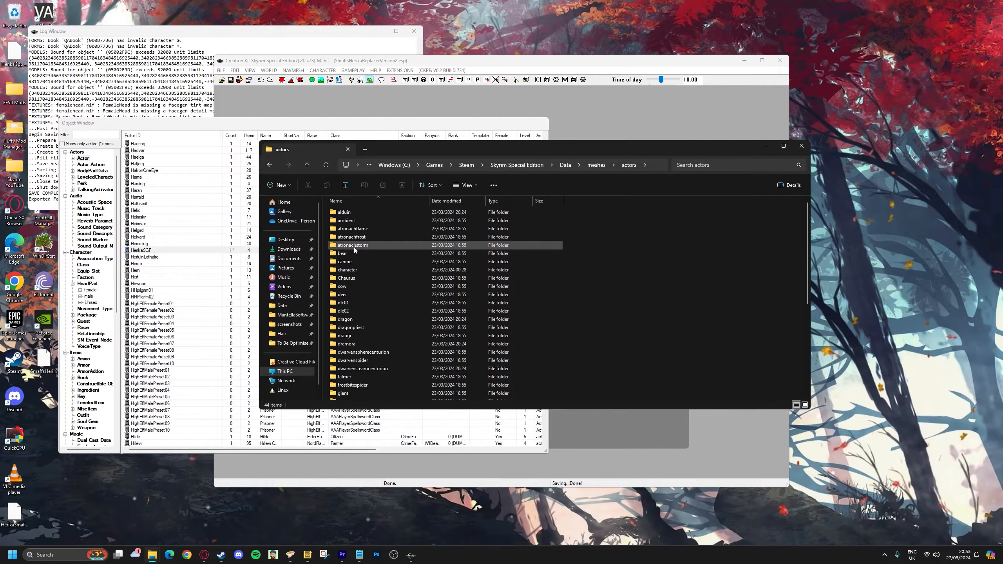
pyautogui.doubleClick(352, 271)
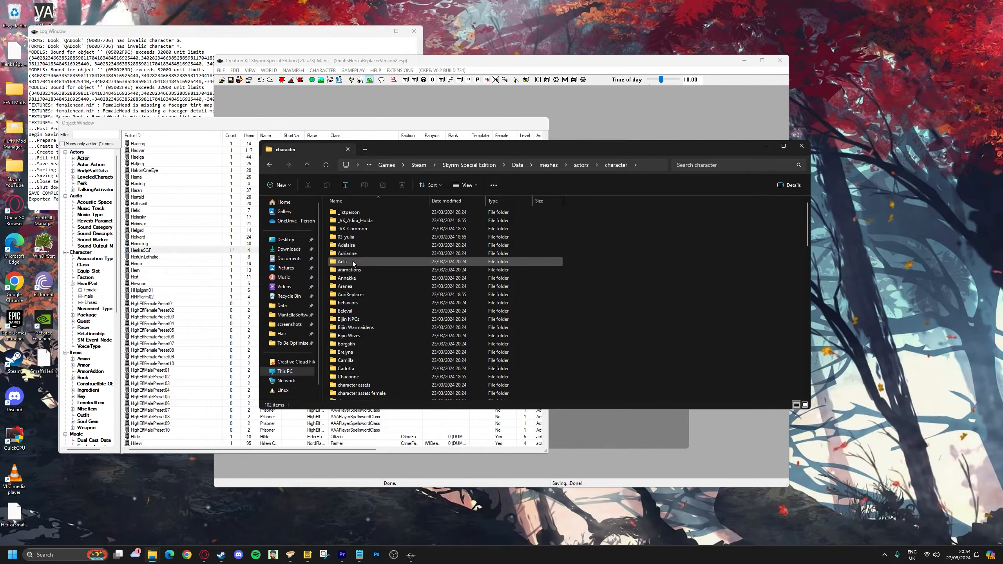
# Copy 00002DB0.NIF from the FaceGenData\FaceGeom\AddDiagToReplace.esp folder.
pyautogui.click(353, 257)
pyautogui.press('f')
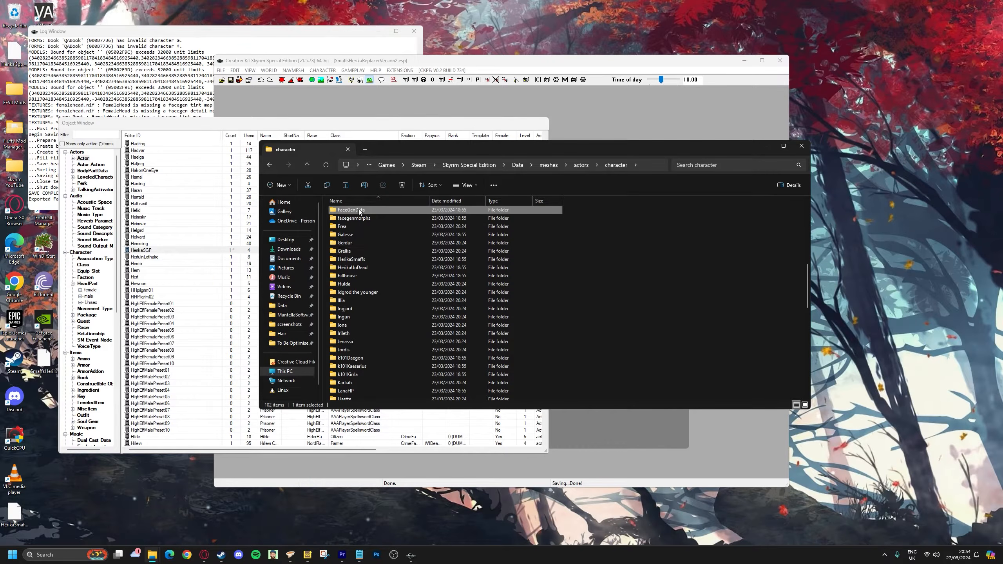
pyautogui.doubleClick(370, 213)
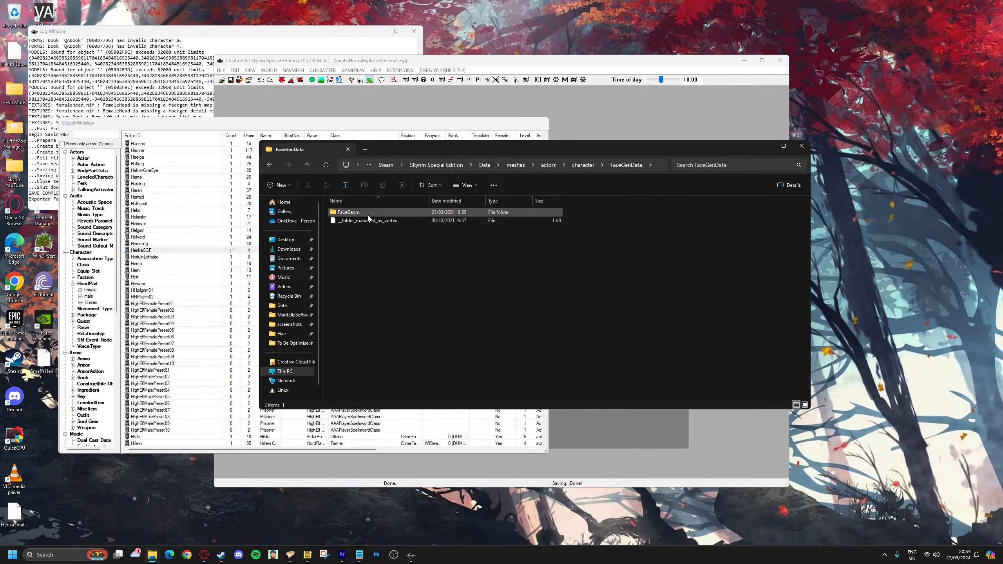
pyautogui.doubleClick(368, 215)
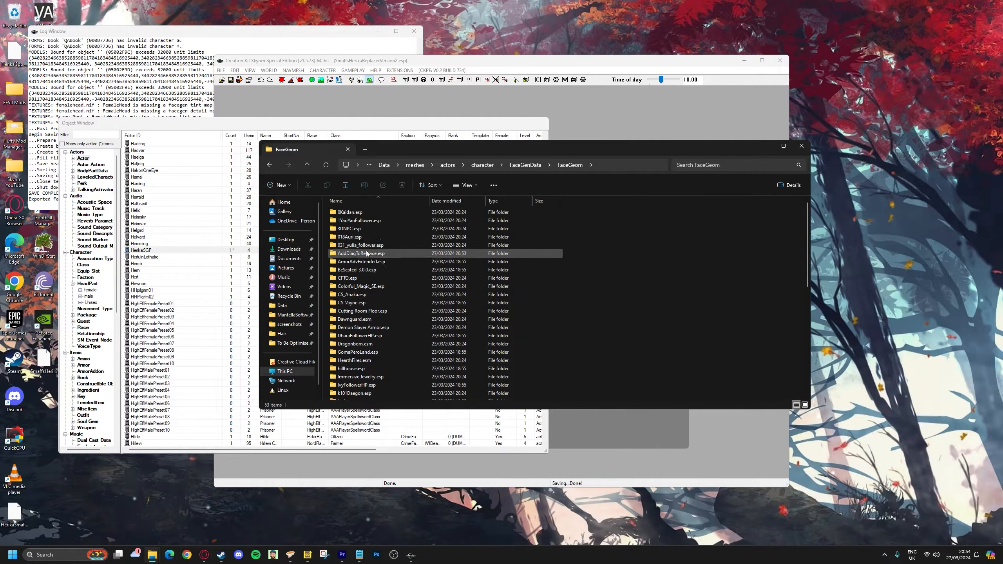
pyautogui.doubleClick(366, 253)
pyautogui.click(362, 221)
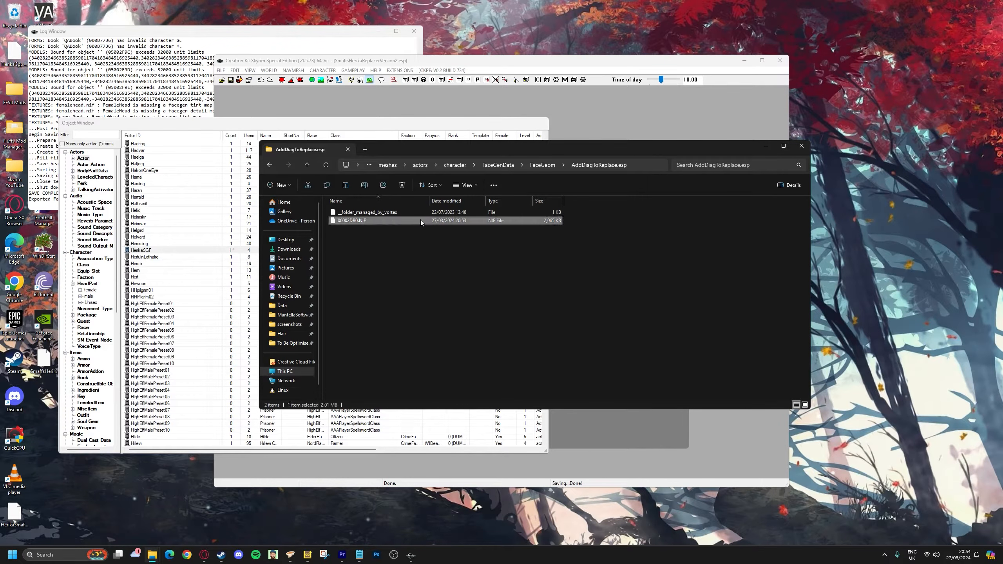
pyautogui.rightClick(360, 224)
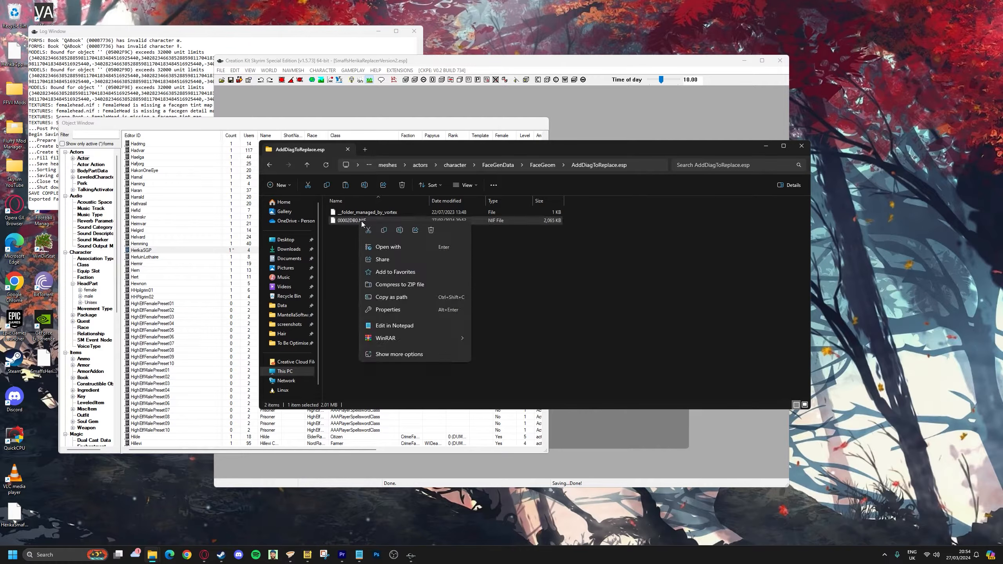
pyautogui.click(384, 231)
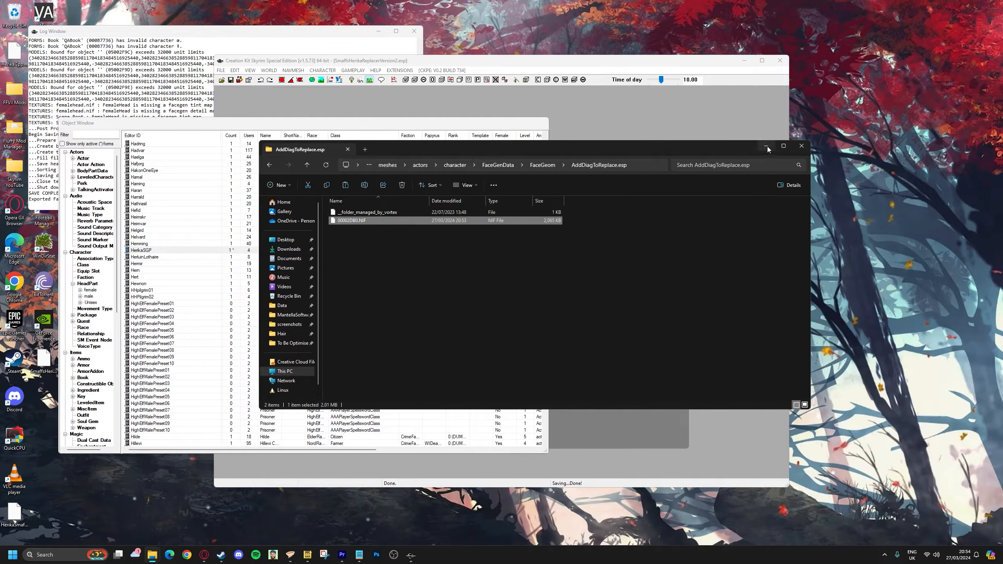
# Close the Creation Kit and open the To Be Optimised folder on the desktop.
pyautogui.click(712, 67)
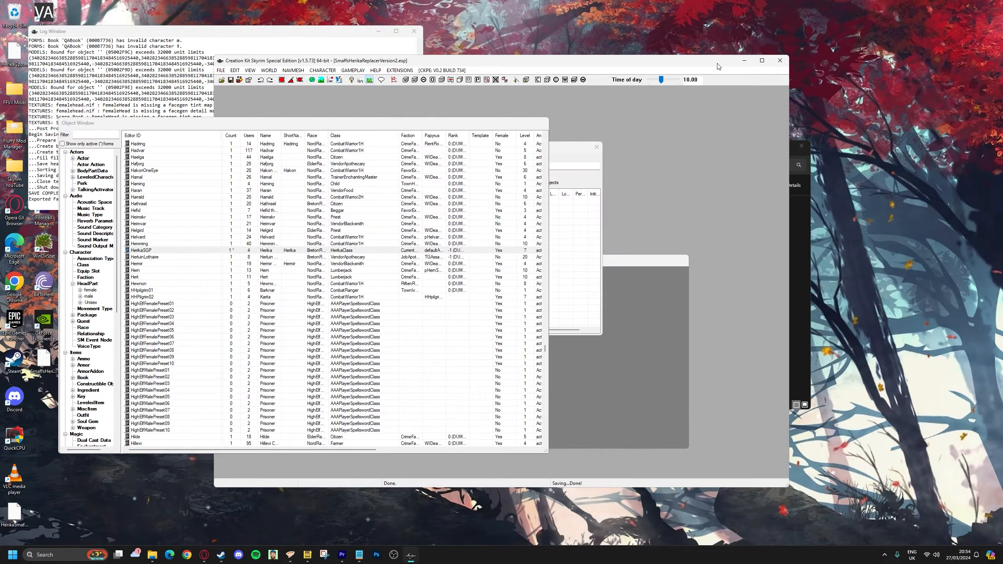
pyautogui.click(784, 63)
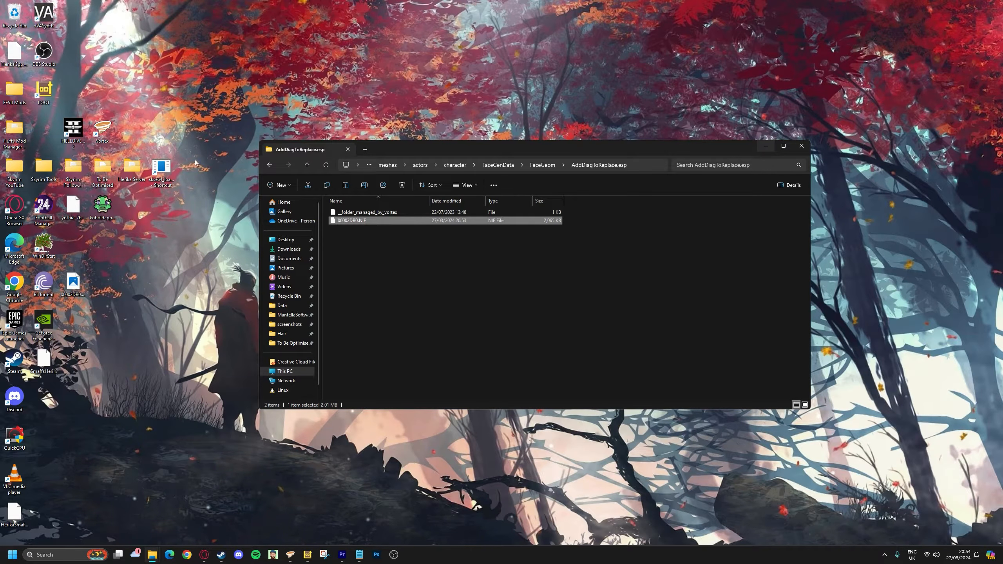
pyautogui.click(95, 173)
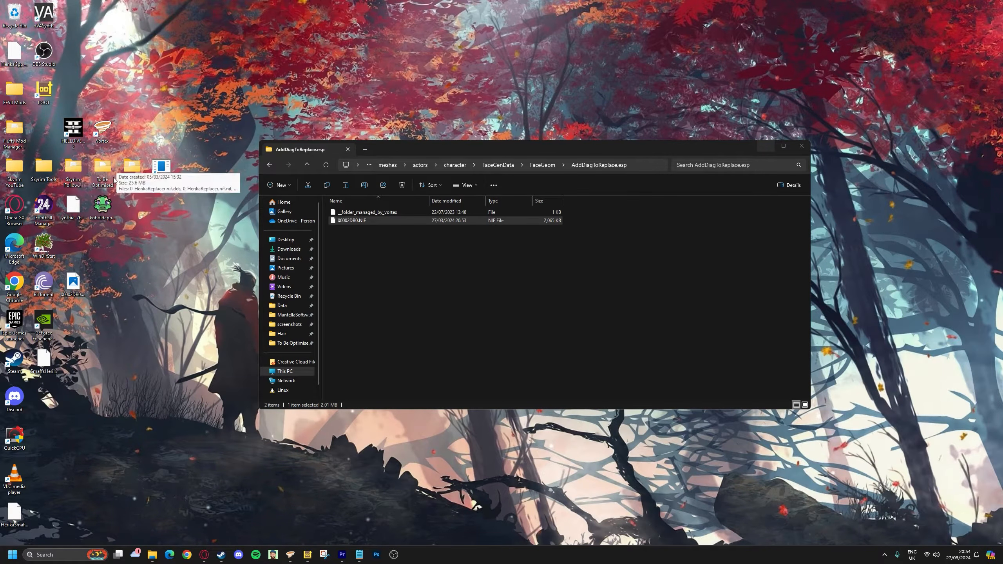
pyautogui.doubleClick(110, 177)
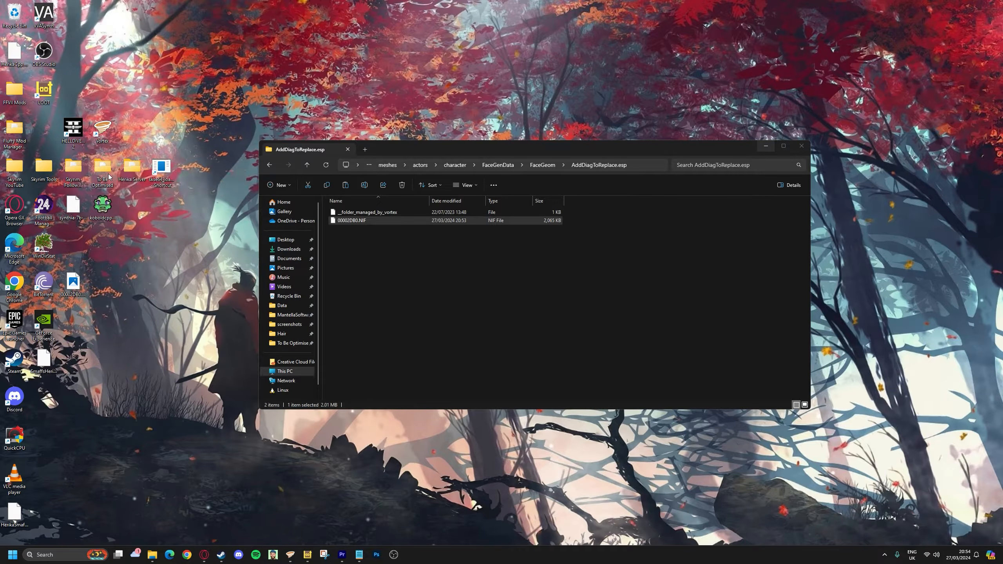
# Delete all old files in the To Be Optimised folder and paste the copied 00002DB0.NIF there.
pyautogui.moveTo(543, 208); pyautogui.dragTo(507, 133)
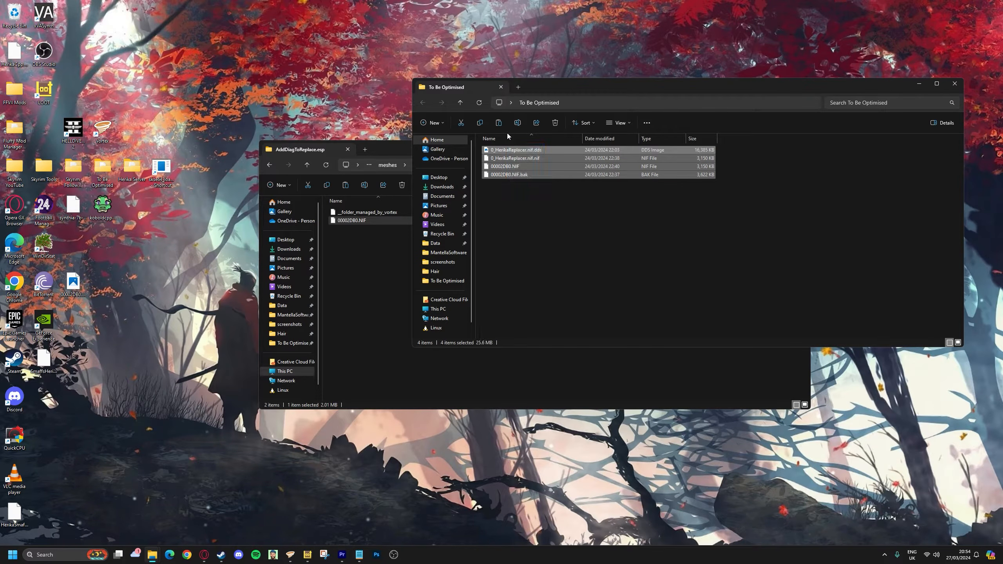
pyautogui.press('Delete')
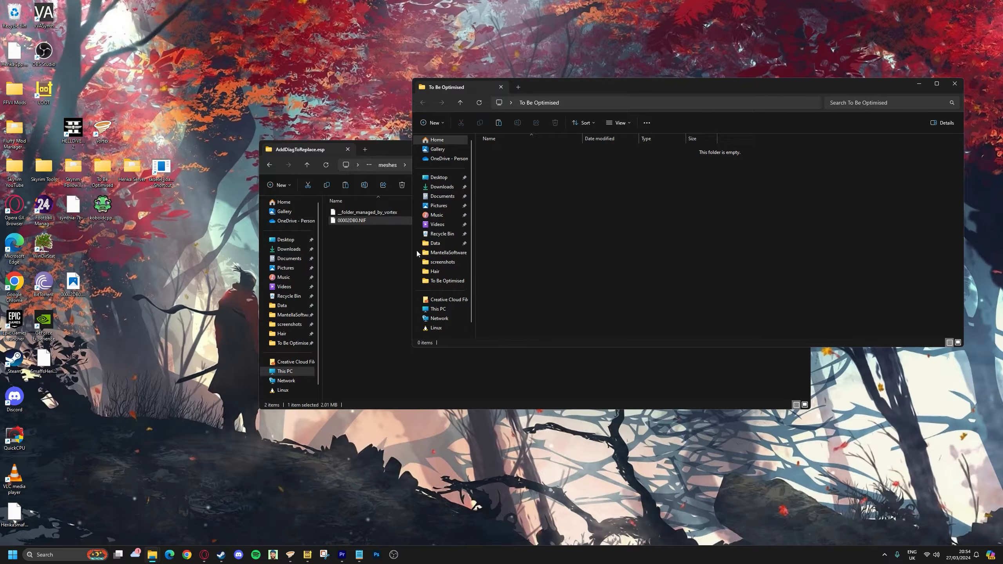
pyautogui.rightClick(597, 198)
pyautogui.click(607, 210)
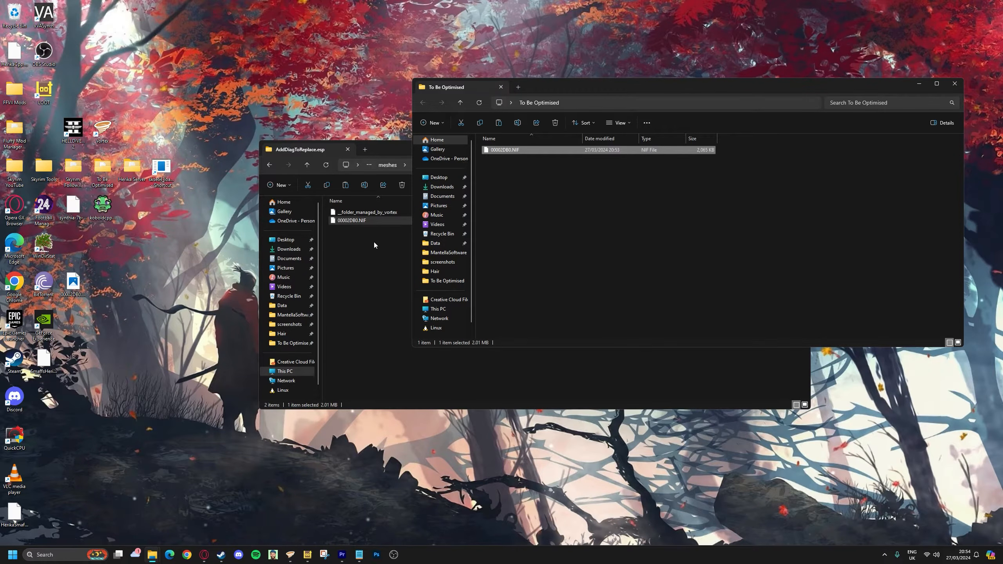
# Open the Skyrim folder Data\SKSE\Plugins\CharGen in the other File Explorer window.
pyautogui.click(355, 245)
pyautogui.click(284, 305)
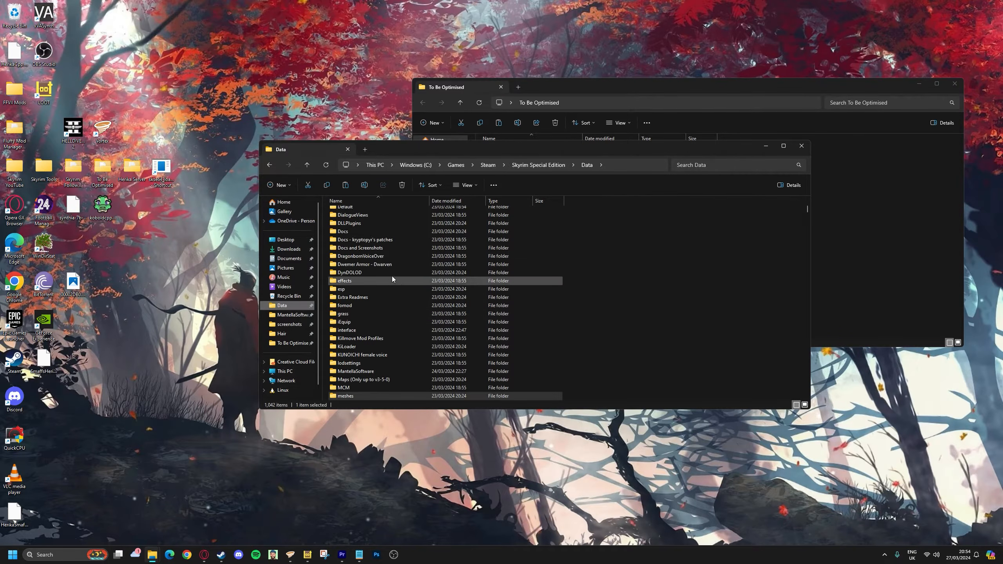
pyautogui.click(392, 290)
pyautogui.press('s')
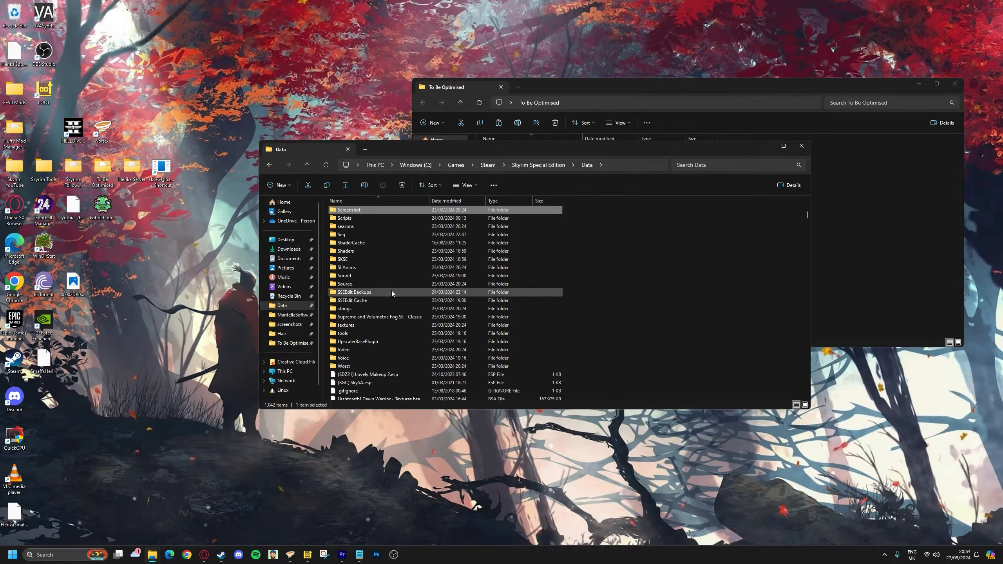
pyautogui.doubleClick(369, 261)
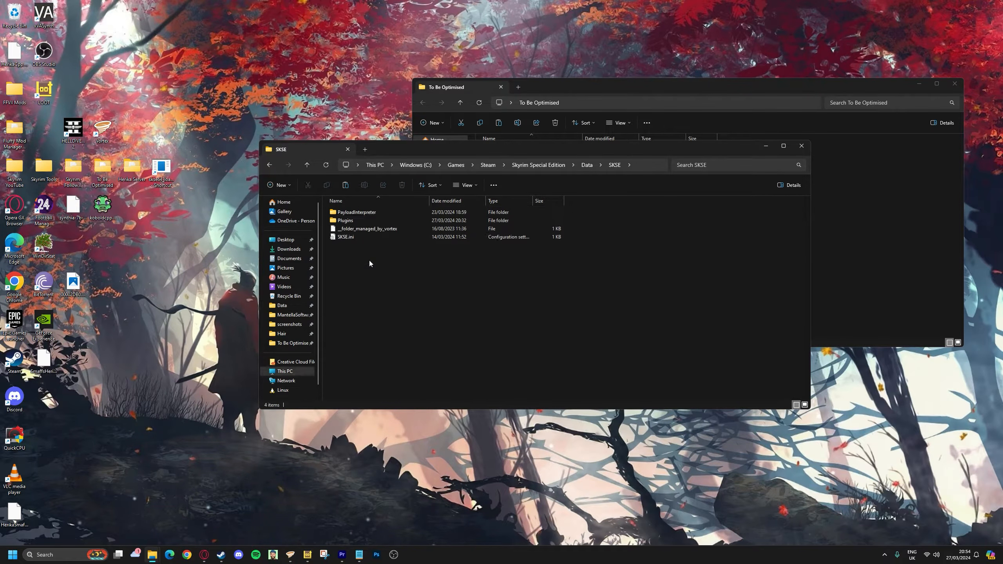
pyautogui.doubleClick(353, 222)
pyautogui.doubleClick(357, 237)
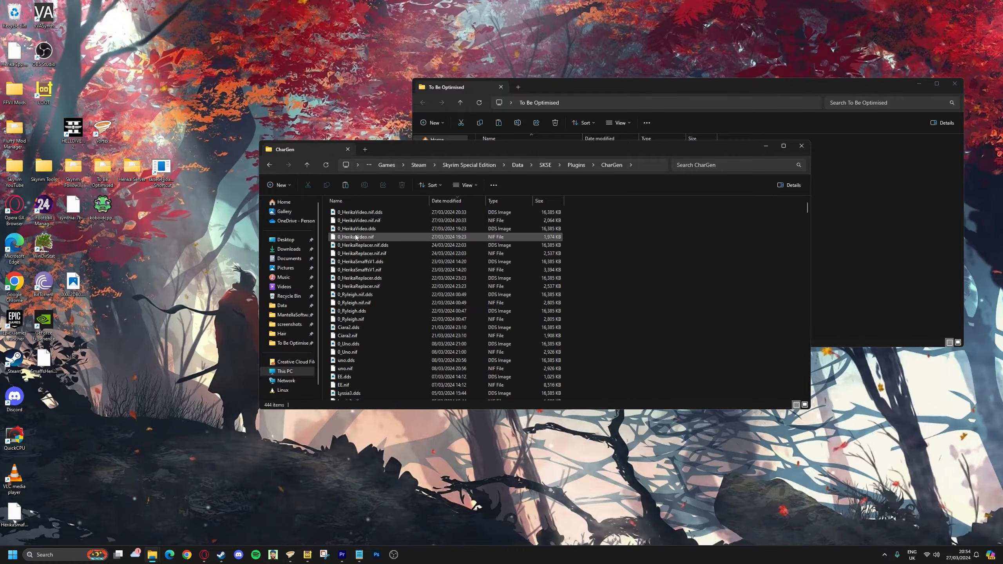
# Copy 0_HerikaVideo.nif.nif from the CharGen folder into the To Be Optimised folder.
pyautogui.click(369, 213)
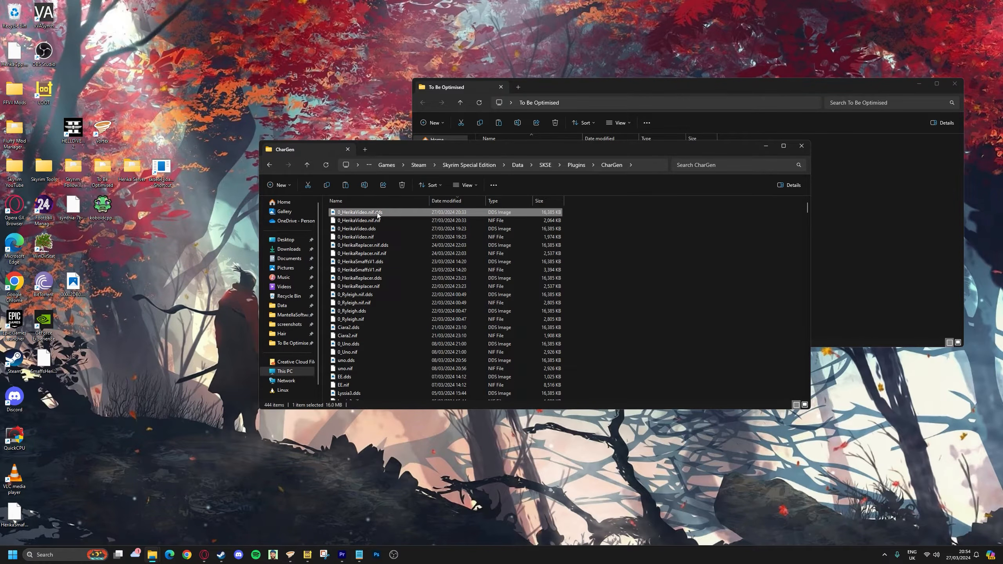
pyautogui.click(379, 220)
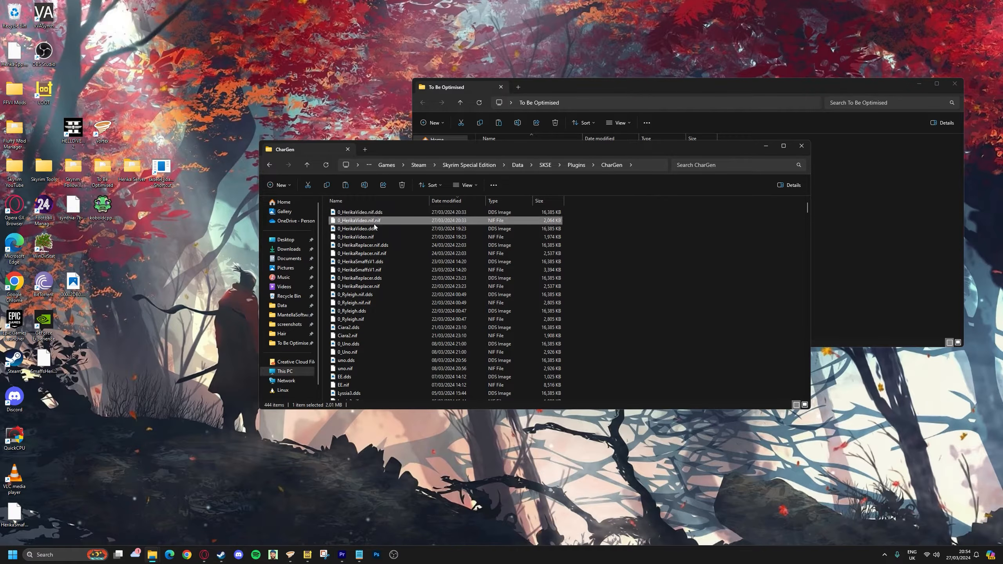
pyautogui.rightClick(373, 224)
pyautogui.click(393, 231)
pyautogui.click(829, 228)
pyautogui.rightClick(759, 243)
pyautogui.click(760, 243)
# Launch SSE NIF Optimizer from the desktop folder Skyrim Tools\Nif Tools, enlarge its window and enable the Head Parts Only option.
pyautogui.click(381, 147)
pyautogui.doubleClick(49, 184)
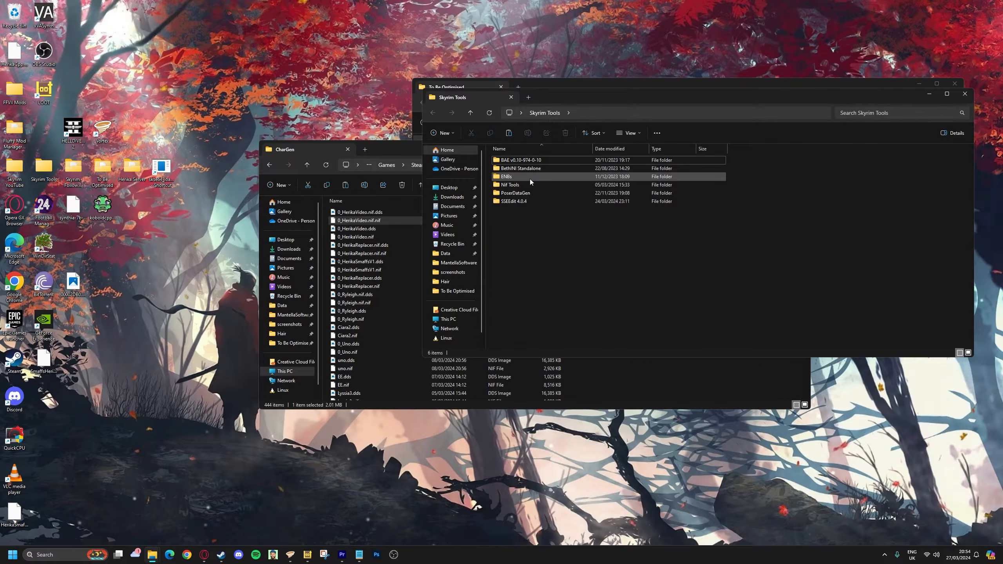
pyautogui.doubleClick(527, 185)
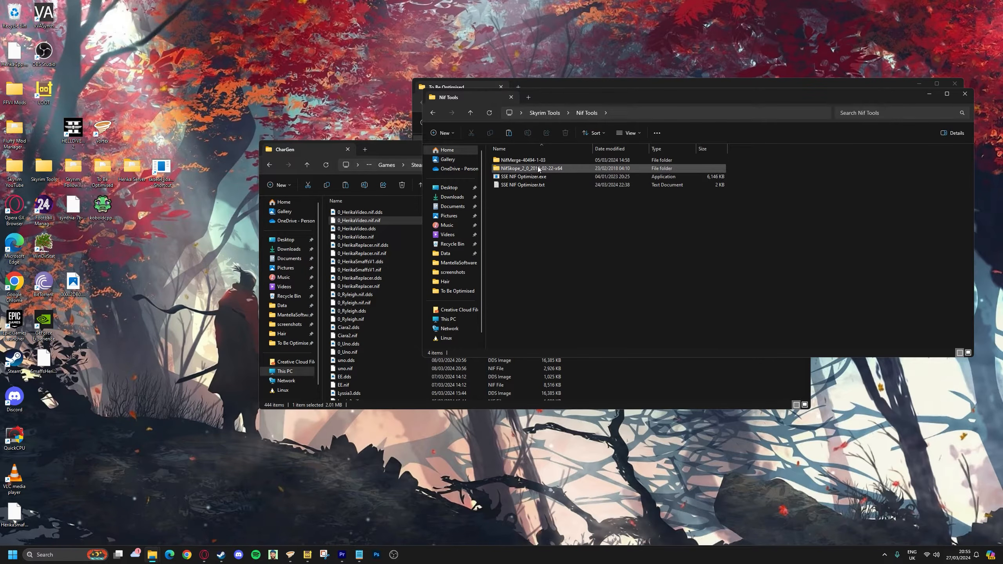
pyautogui.doubleClick(525, 177)
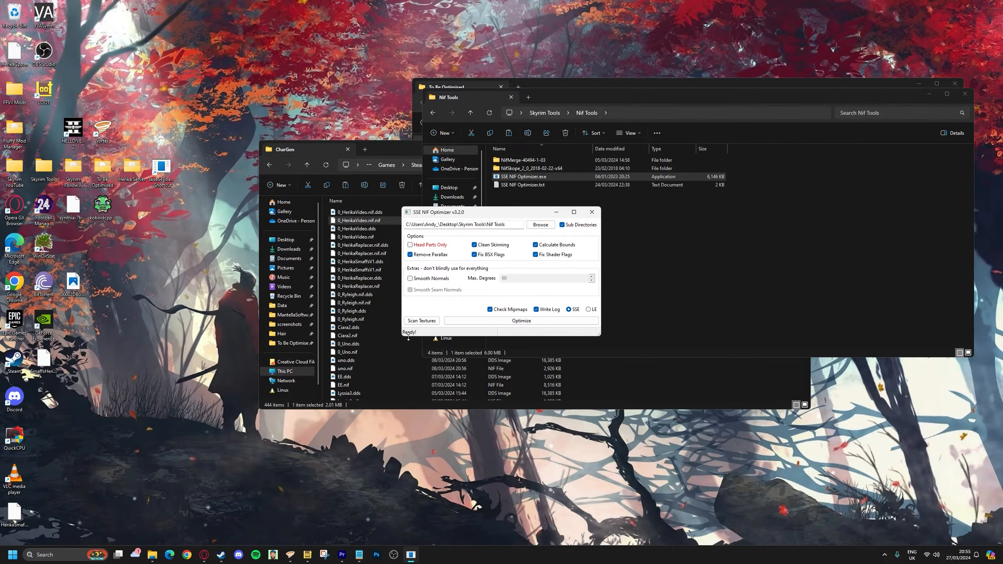
pyautogui.moveTo(402, 335); pyautogui.dragTo(252, 391)
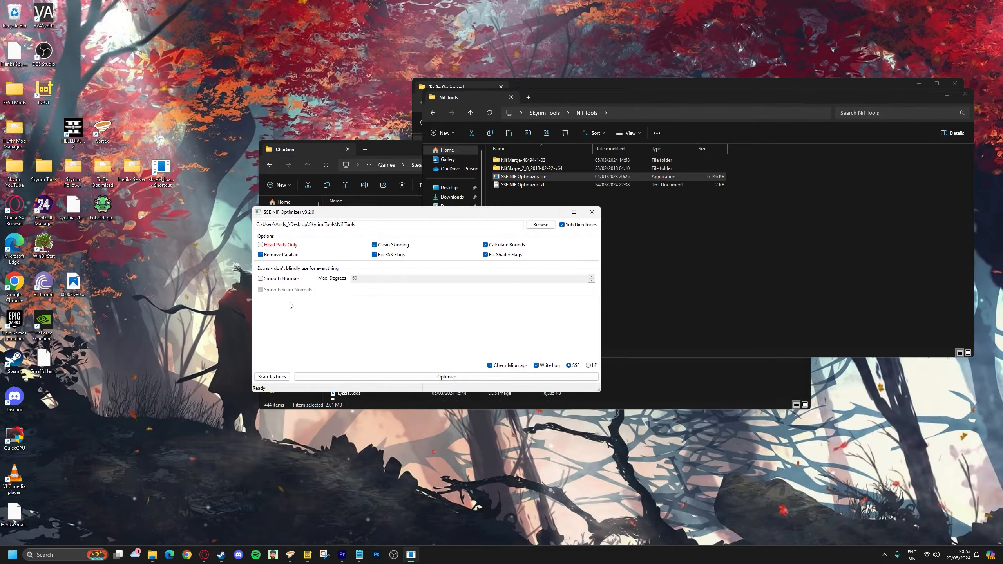
pyautogui.click(280, 245)
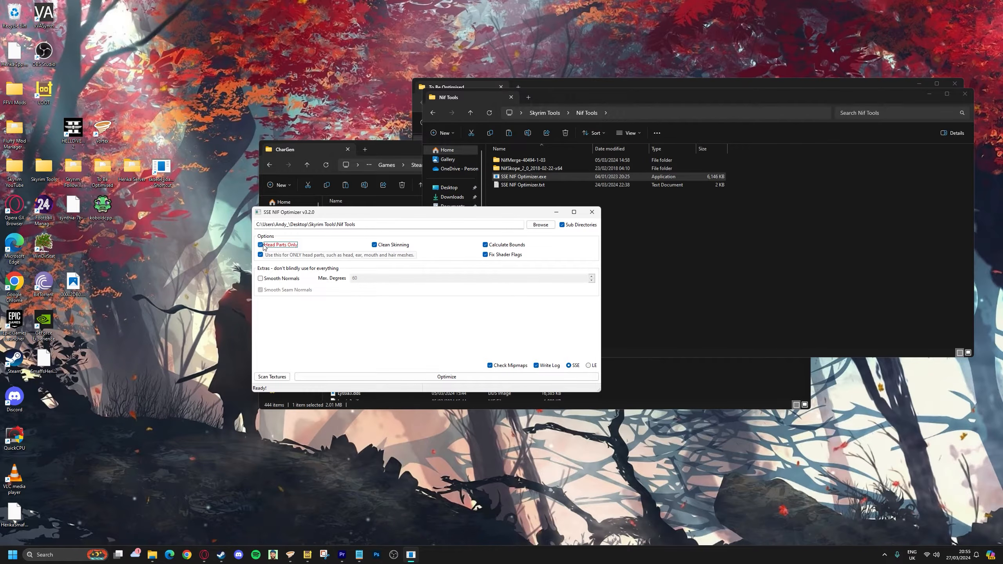
# Set the target version to LE, choose the desktop folder To Be Optimised and optimise its meshes.
pyautogui.click(588, 366)
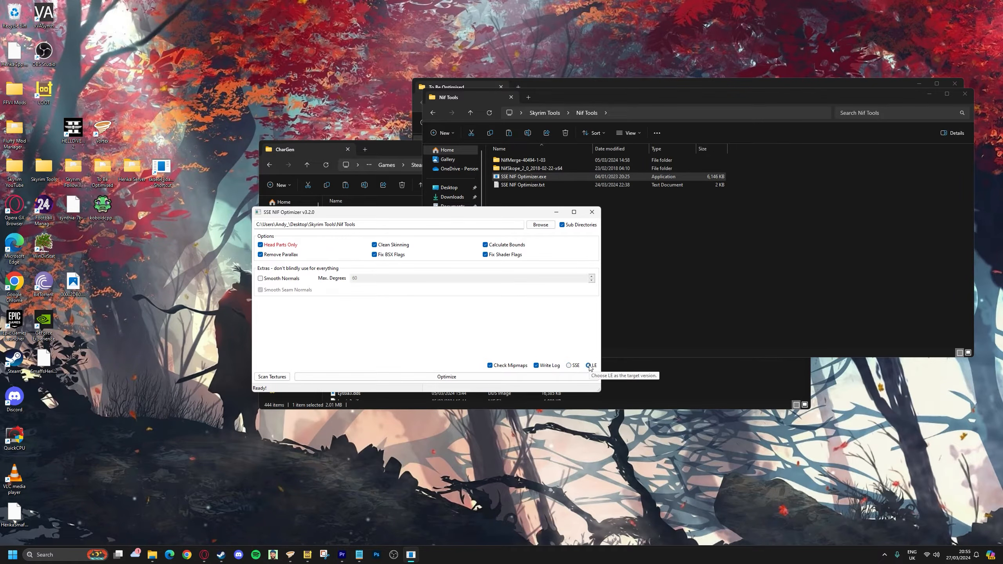
pyautogui.click(541, 225)
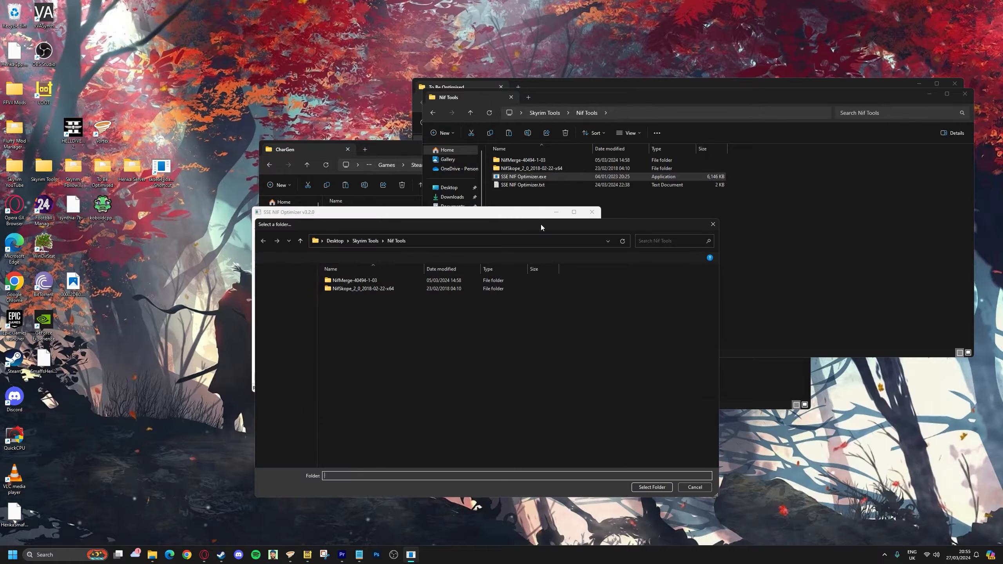
pyautogui.click(282, 299)
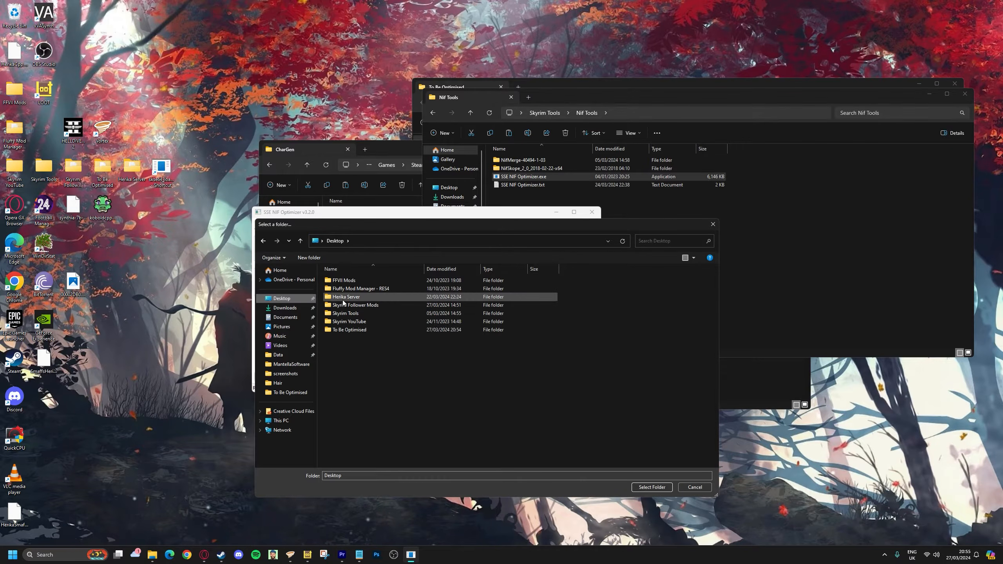
pyautogui.click(355, 330)
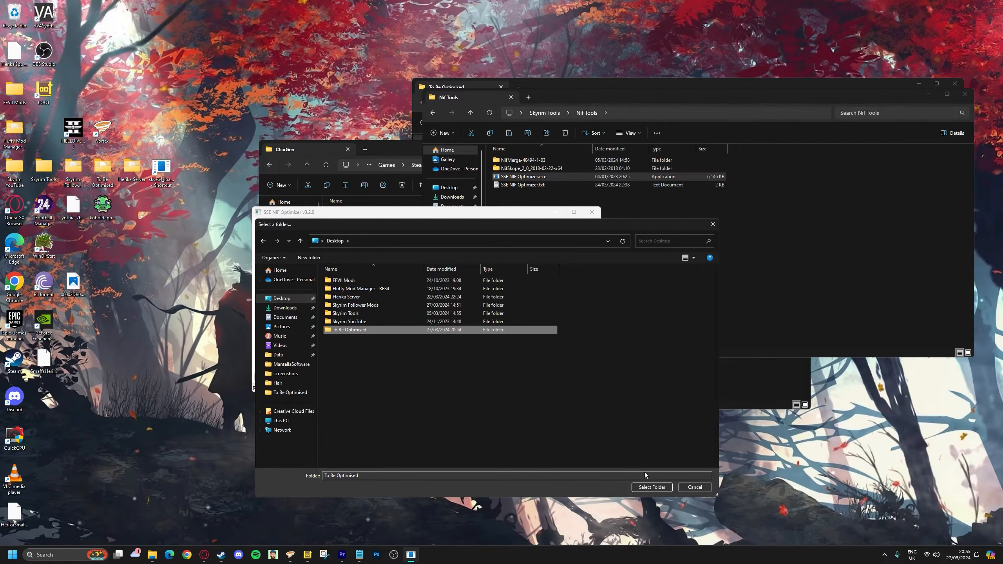
pyautogui.click(645, 488)
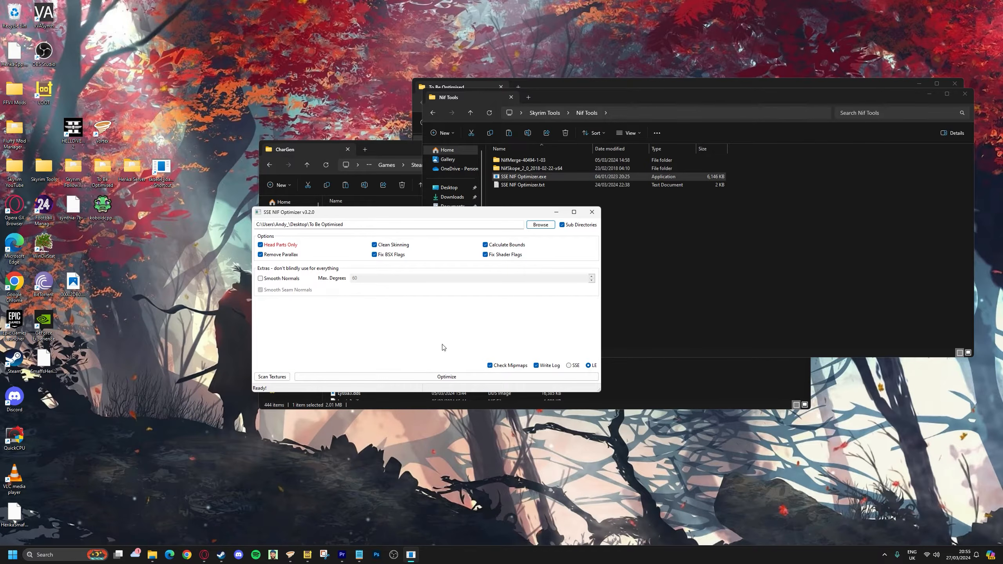
pyautogui.click(444, 374)
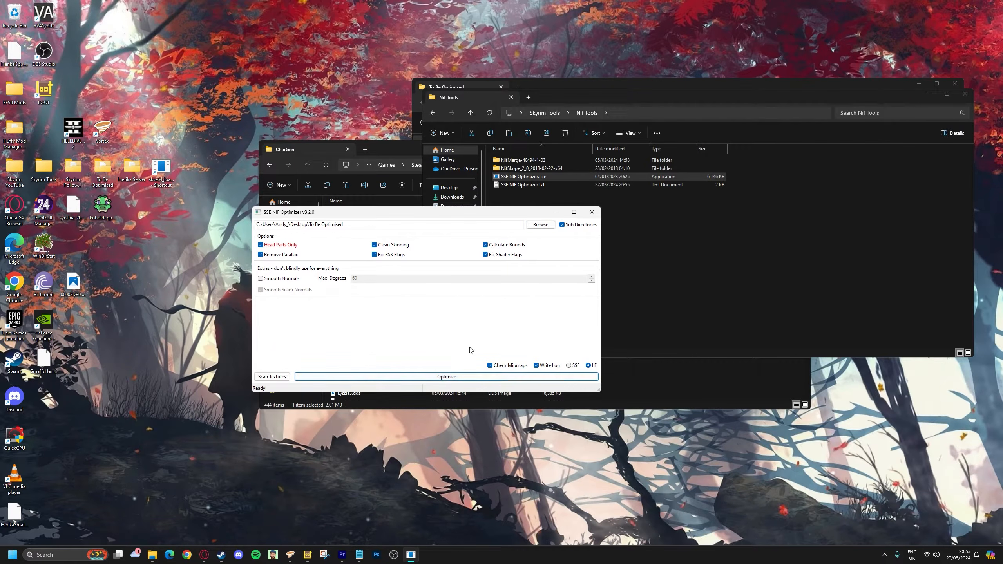
# Launch NifMerge.exe from the NifMerge-40494-1-03 folder, enlarge and reposition its window, and widen the target's Source column.
pyautogui.click(621, 226)
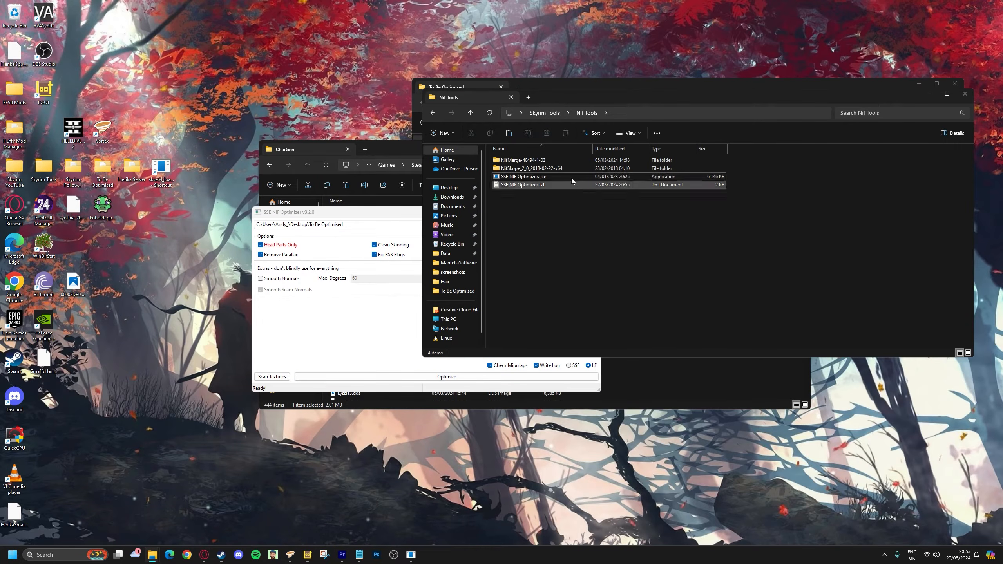
pyautogui.doubleClick(518, 158)
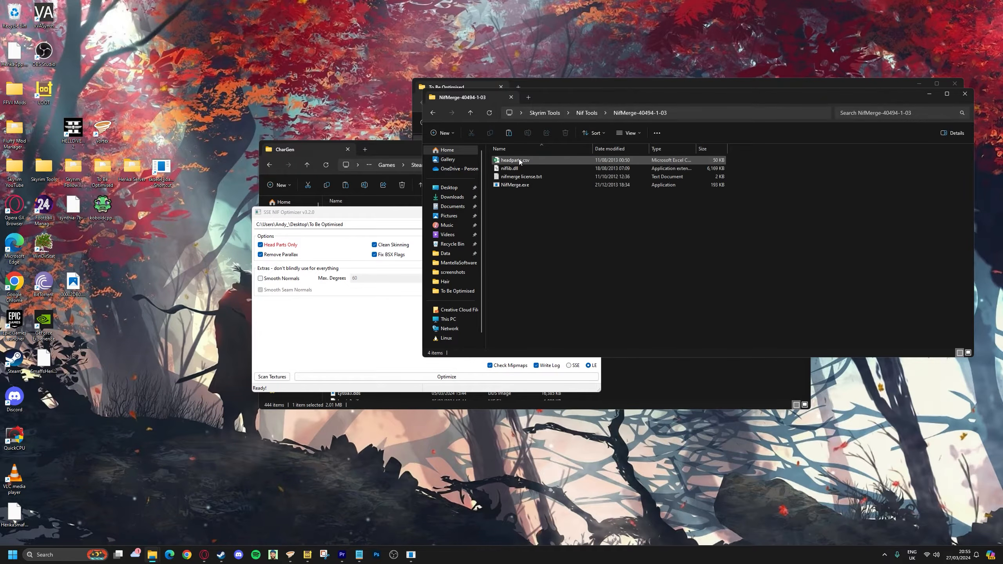
pyautogui.doubleClick(517, 187)
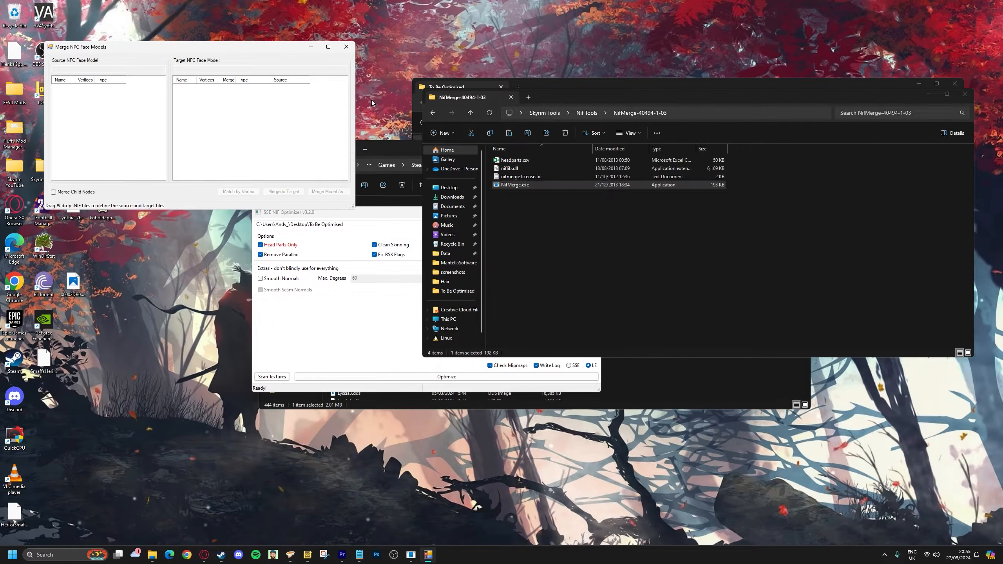
pyautogui.moveTo(354, 208); pyautogui.dragTo(716, 404)
pyautogui.moveTo(169, 210); pyautogui.dragTo(314, 241)
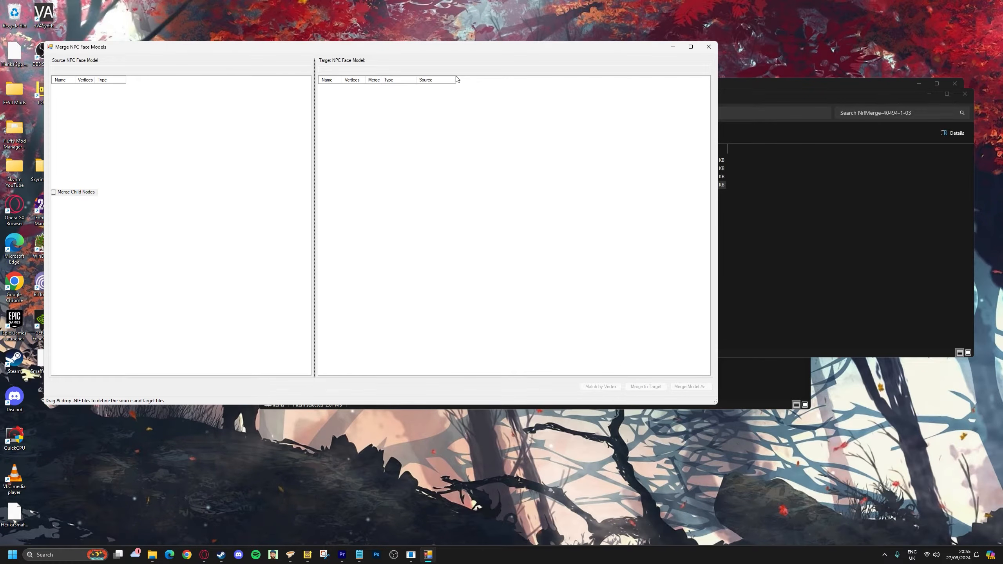
pyautogui.moveTo(453, 79); pyautogui.dragTo(511, 79)
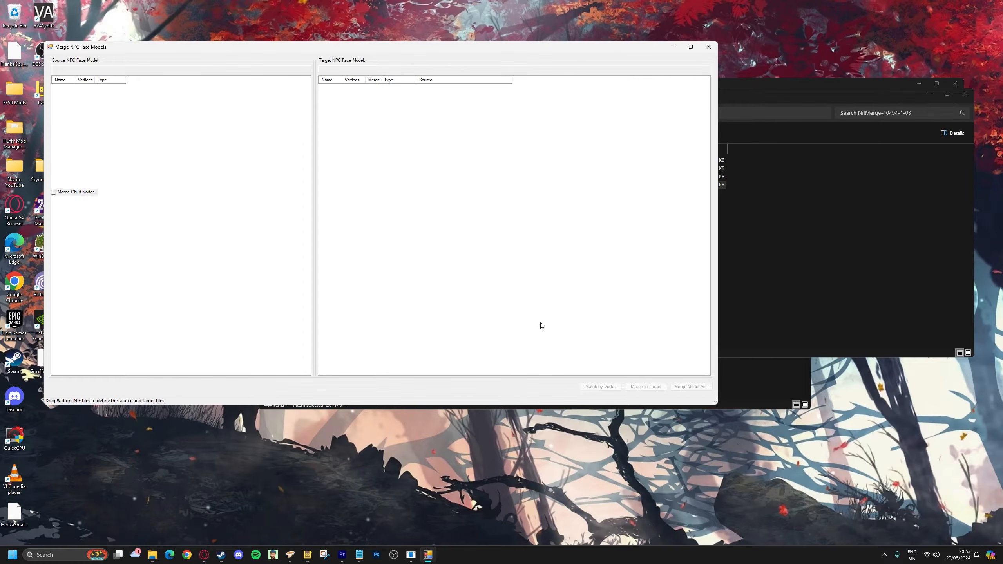
pyautogui.moveTo(430, 48); pyautogui.dragTo(615, 123)
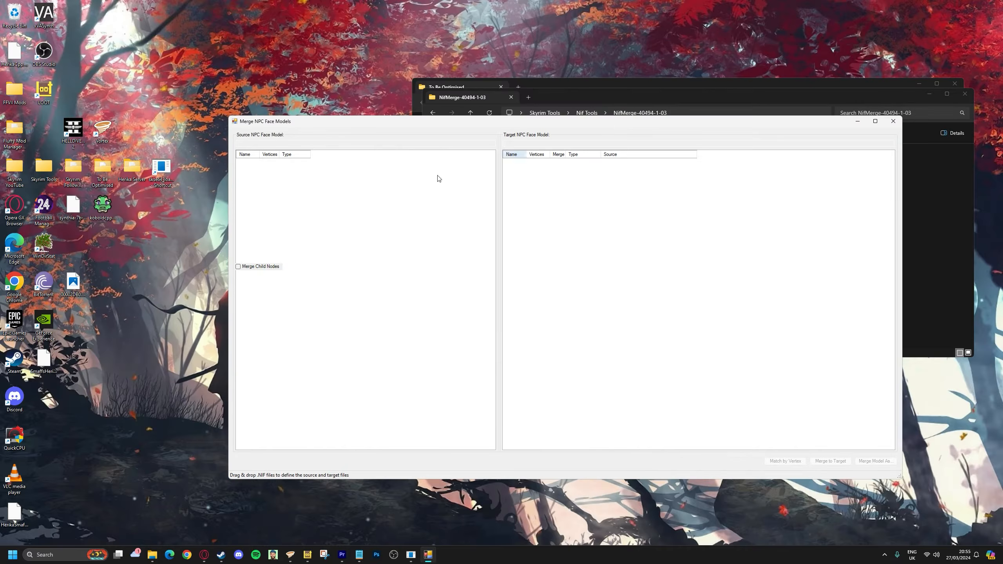
# Load 0_HerikaVideo.nif.nif as the source face model and 00002DB0.NIF as the target, and sort both part lists by vertices.
pyautogui.moveTo(540, 80); pyautogui.dragTo(301, 257)
pyautogui.moveTo(265, 319); pyautogui.dragTo(290, 193)
pyautogui.moveTo(266, 322); pyautogui.dragTo(553, 192)
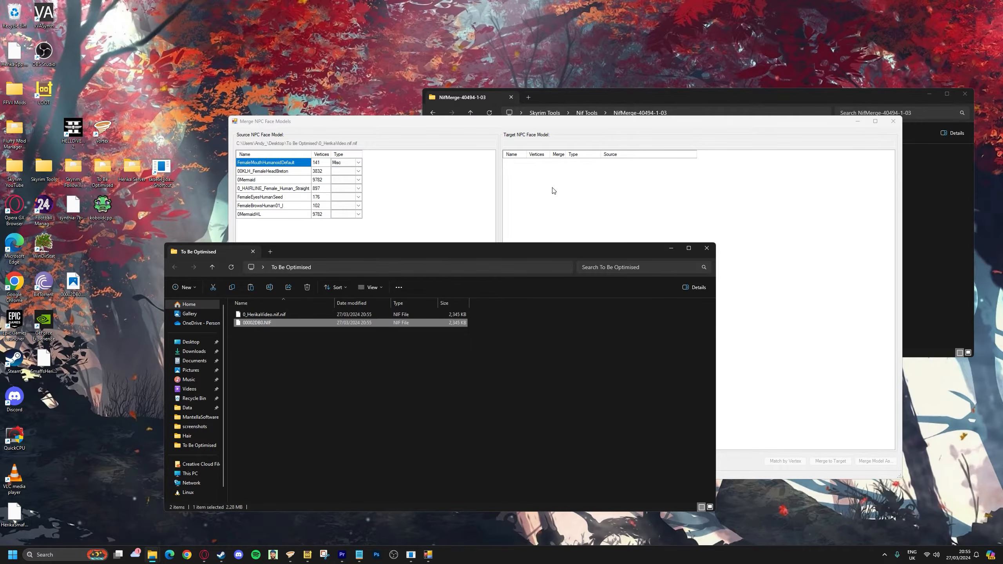
pyautogui.click(673, 249)
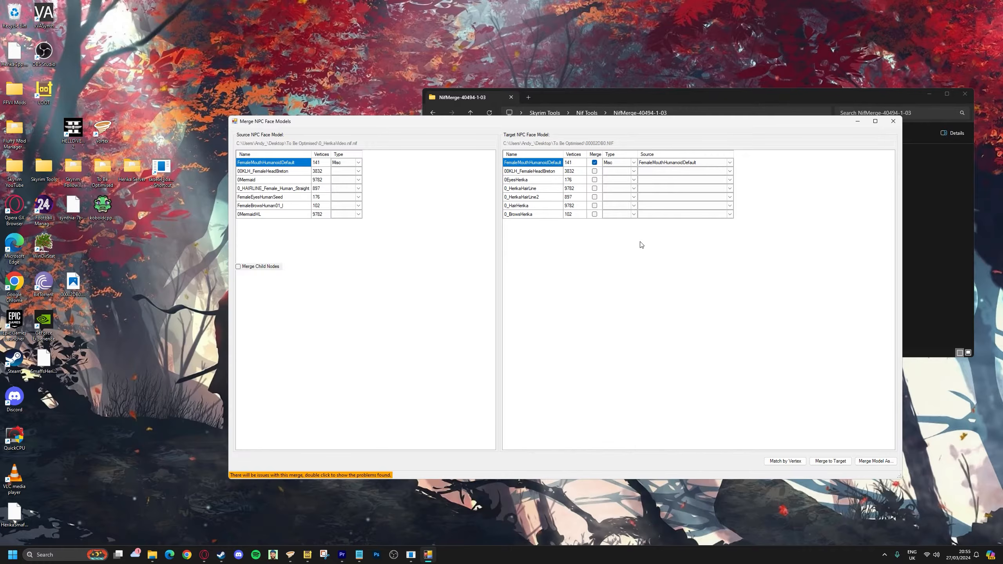
pyautogui.click(321, 155)
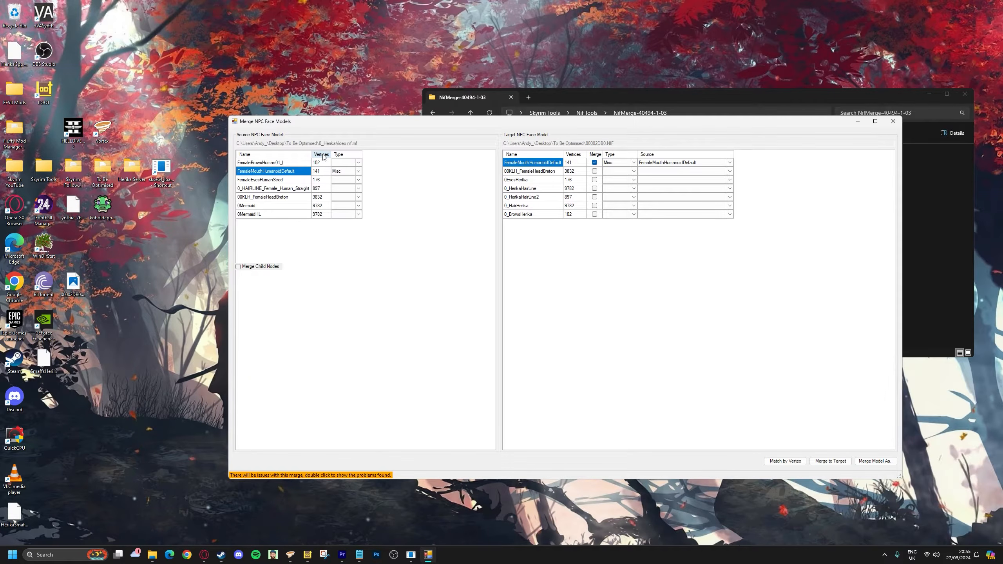
pyautogui.click(573, 154)
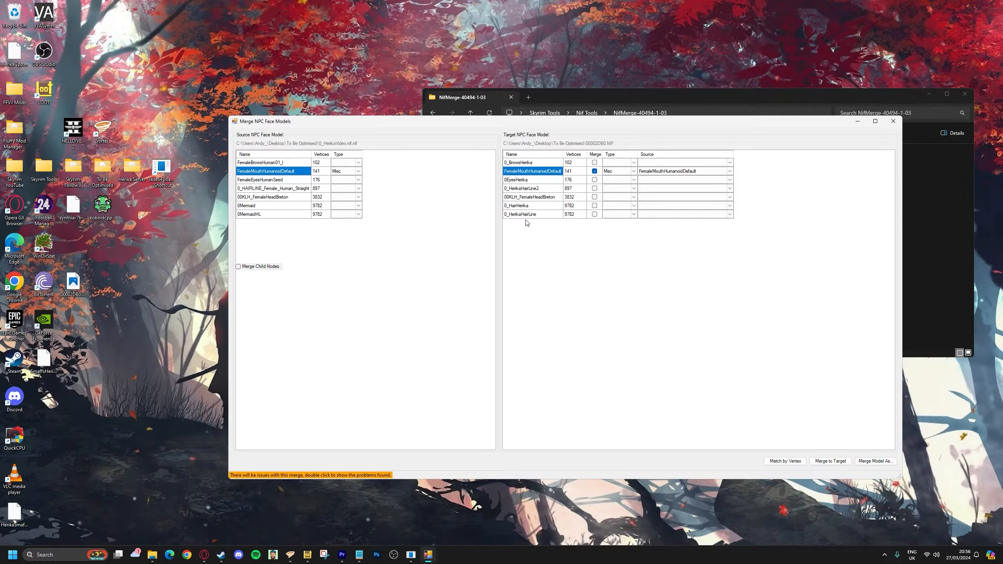
# Set the source part types: FemaleBrowsHuman01_l to Eyebrows, FemaleMouthHumanoidDefault to Mouth and FemaleEyesHumanSeed to Eyes.
pyautogui.click(353, 163)
pyautogui.click(358, 163)
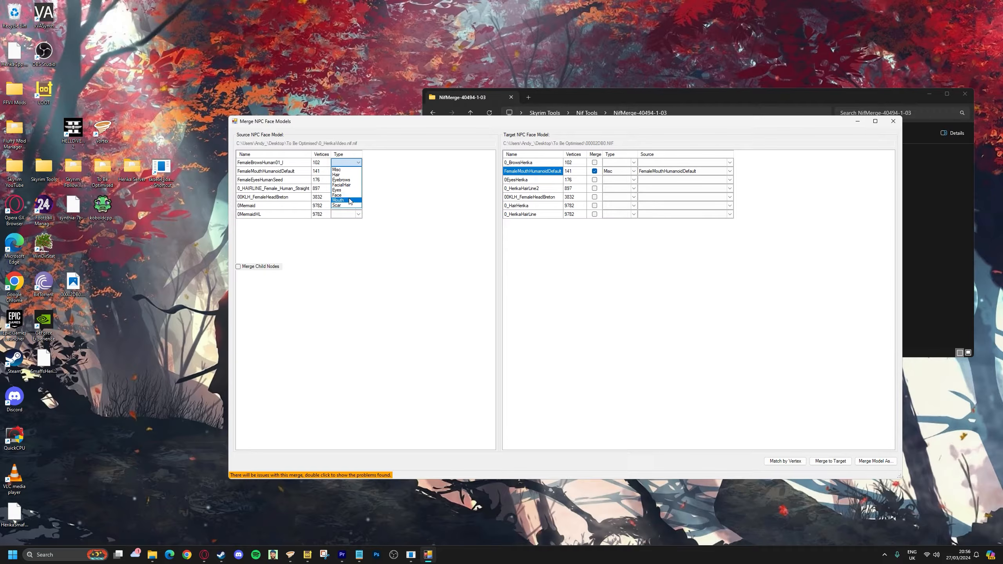
pyautogui.click(349, 180)
pyautogui.click(359, 173)
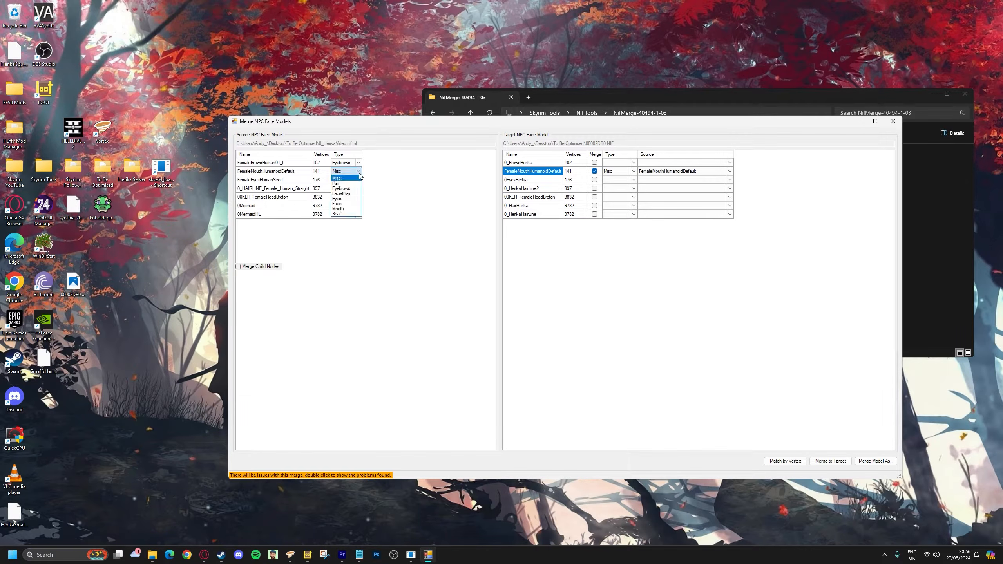
pyautogui.click(342, 208)
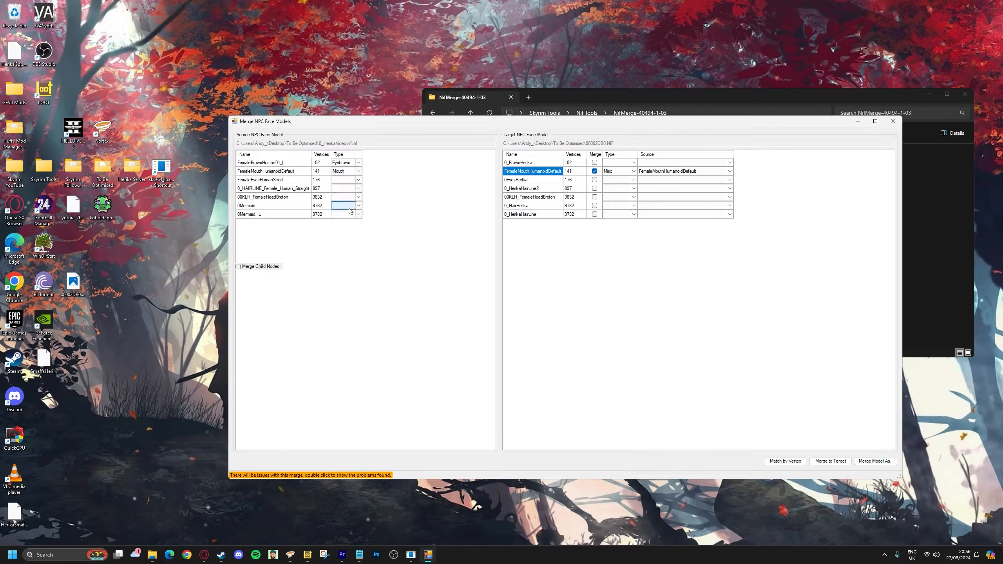
pyautogui.click(359, 183)
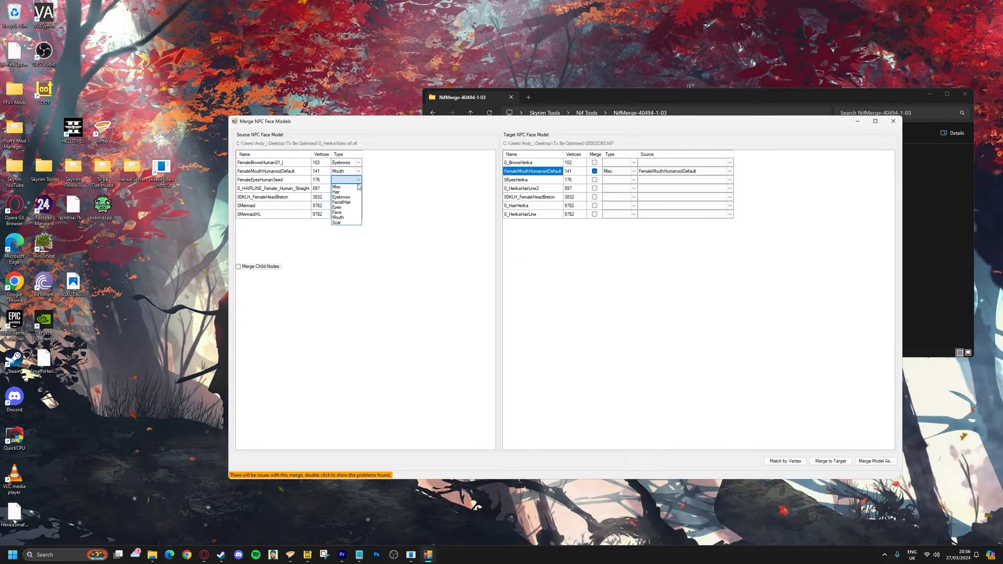
pyautogui.click(350, 207)
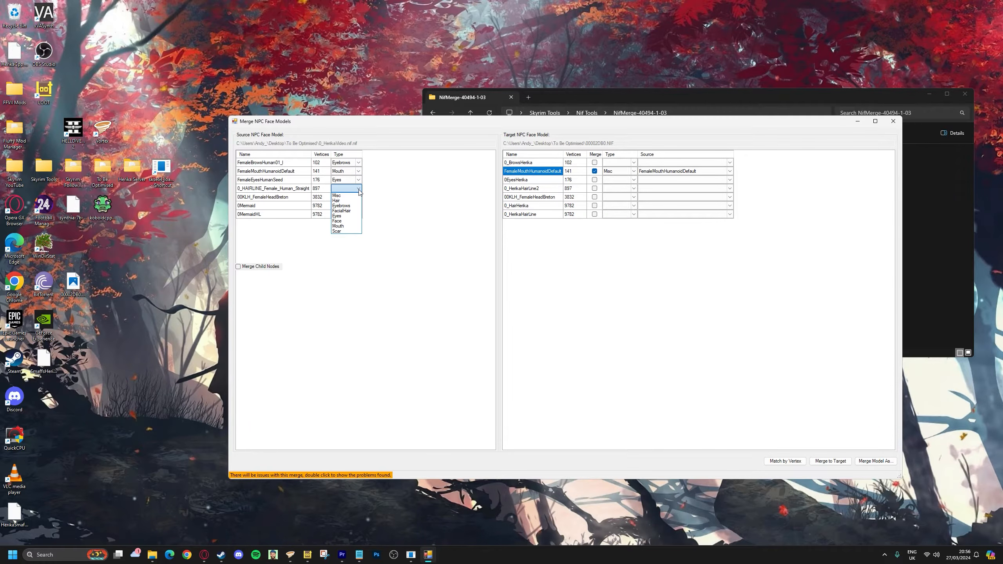
# Set the source types of the 0_HAIRLINE_Female_Human_Straight, 0Mermaid and 0MermaidHL parts to Hair, and 00KLH_FemaleHeadBreton to Face.
pyautogui.click(358, 201)
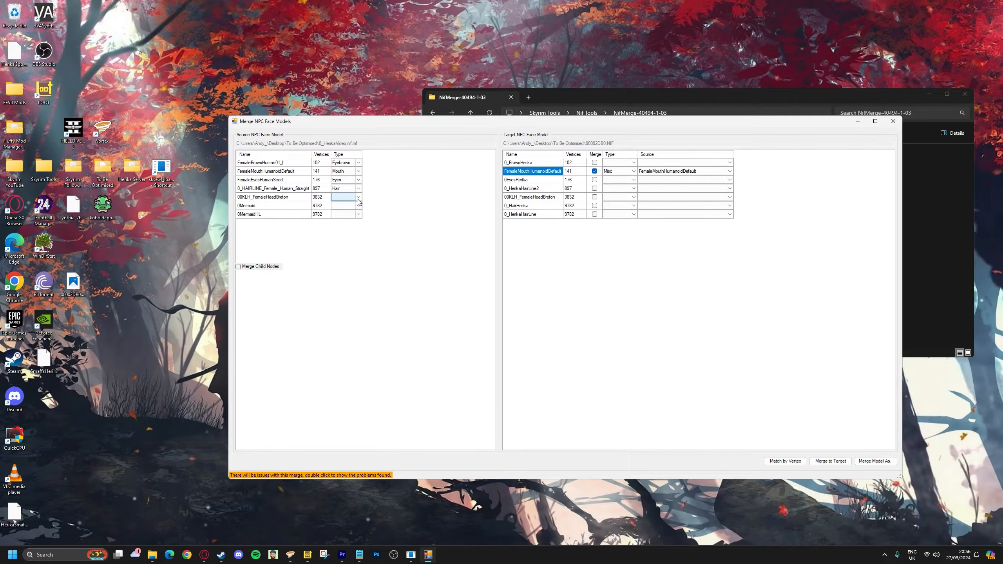
pyautogui.click(359, 199)
pyautogui.click(354, 231)
pyautogui.click(353, 205)
pyautogui.click(358, 205)
pyautogui.click(356, 220)
pyautogui.click(358, 214)
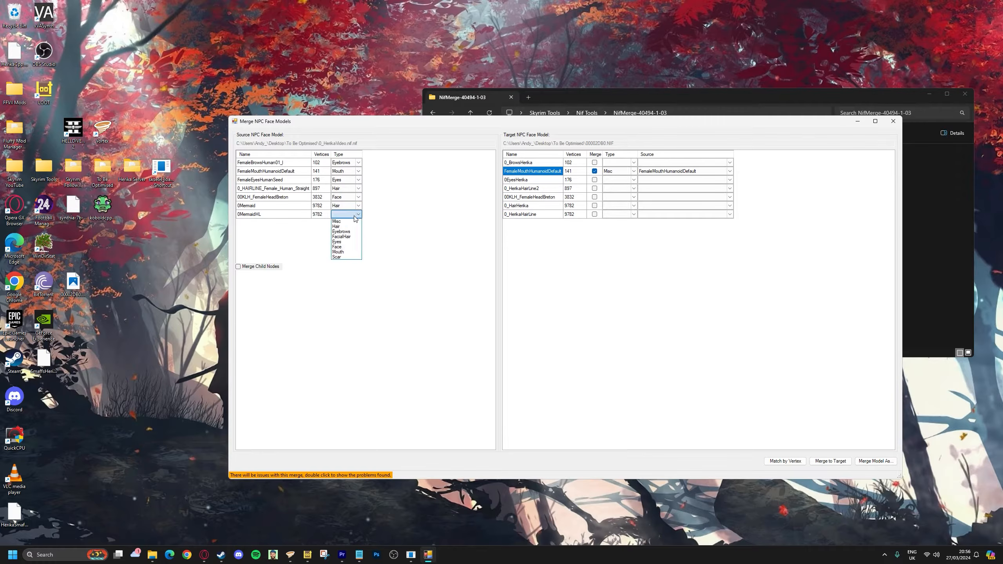
pyautogui.click(348, 228)
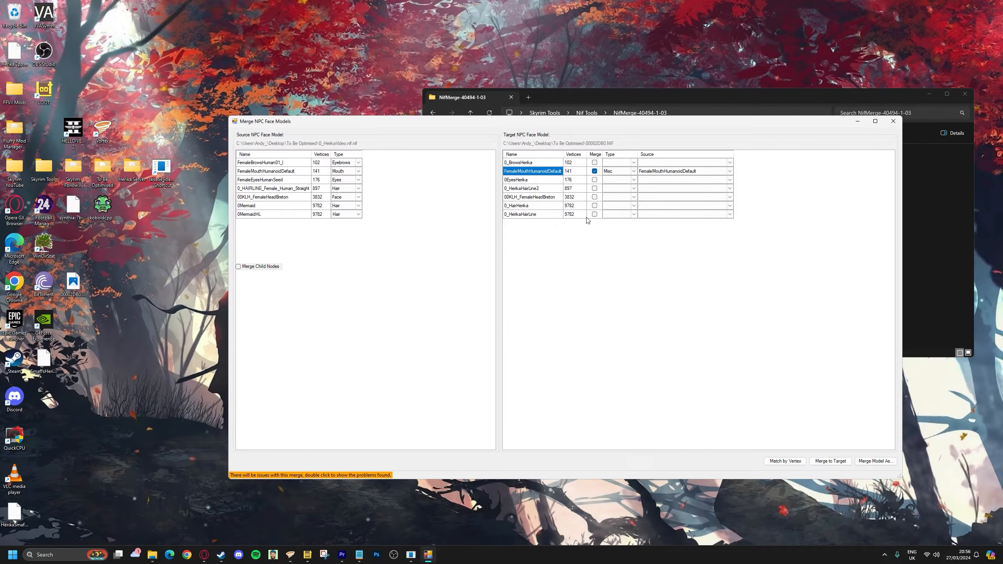
# Mark all remaining target parts for merging: brows, eyes, both hairlines, head and hair.
pyautogui.click(594, 163)
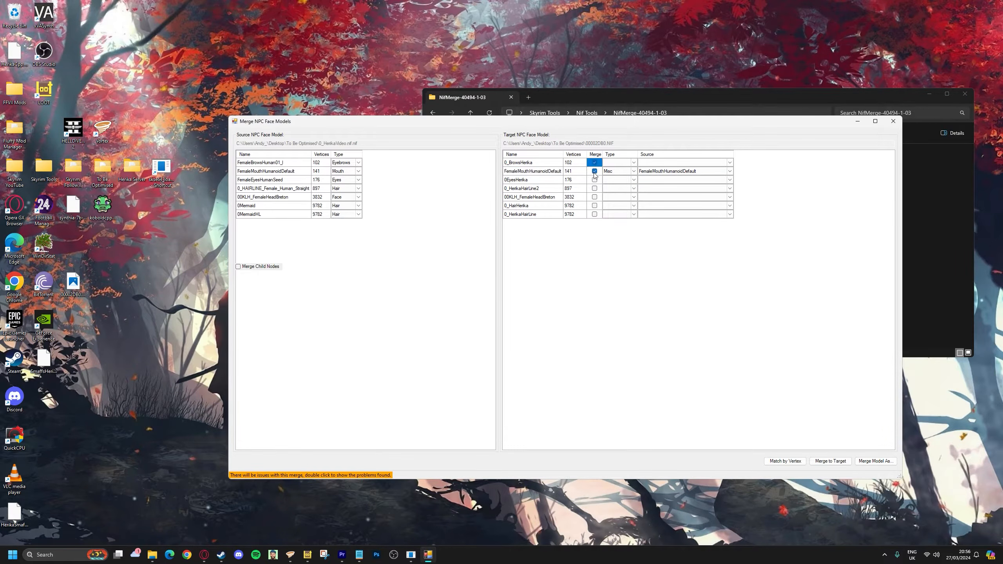
pyautogui.click(594, 180)
pyautogui.click(594, 188)
pyautogui.click(595, 197)
pyautogui.click(594, 205)
pyautogui.click(594, 214)
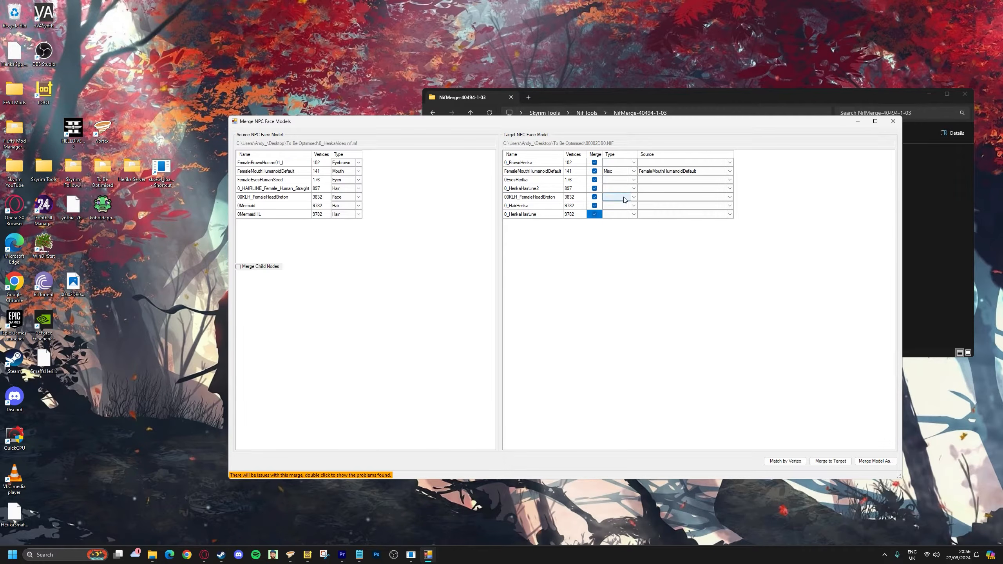
# Set the target part types: 0_BrowsHerika to Eyebrows, FemaleMouthHumanoidDefault to Mouth and 0EyesHerika to Eyes.
pyautogui.click(633, 165)
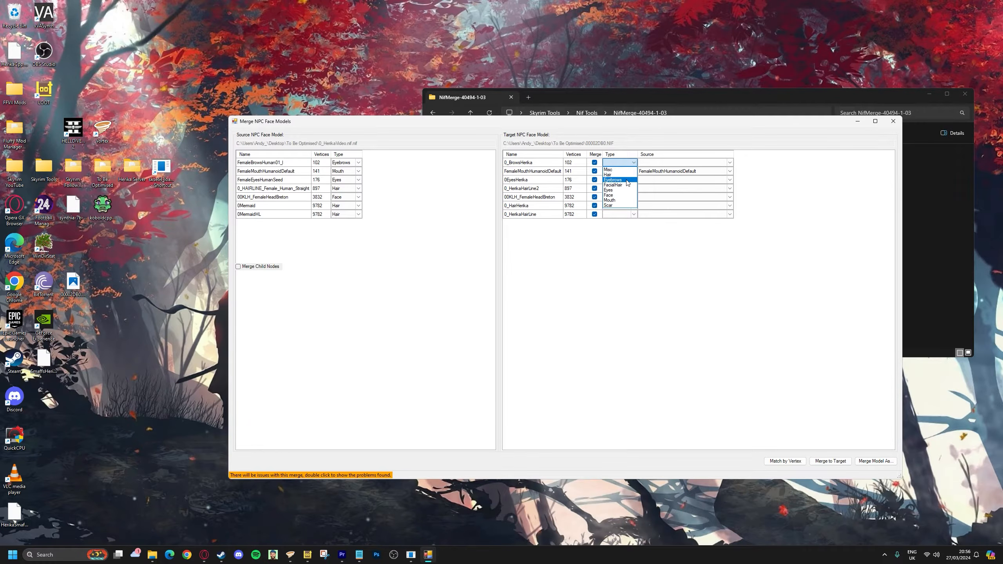
pyautogui.click(628, 181)
pyautogui.click(628, 171)
pyautogui.click(633, 171)
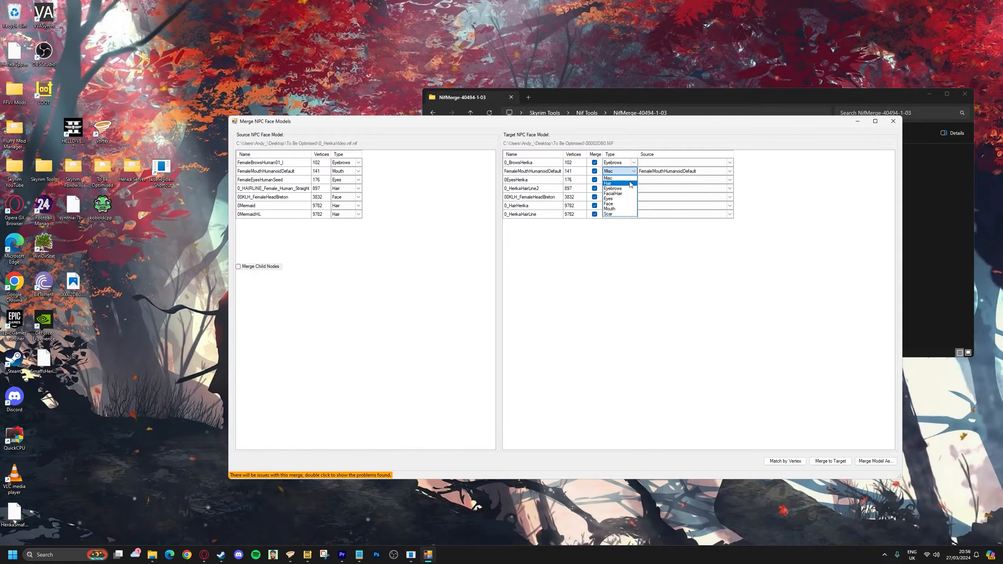
pyautogui.click(628, 208)
pyautogui.click(629, 183)
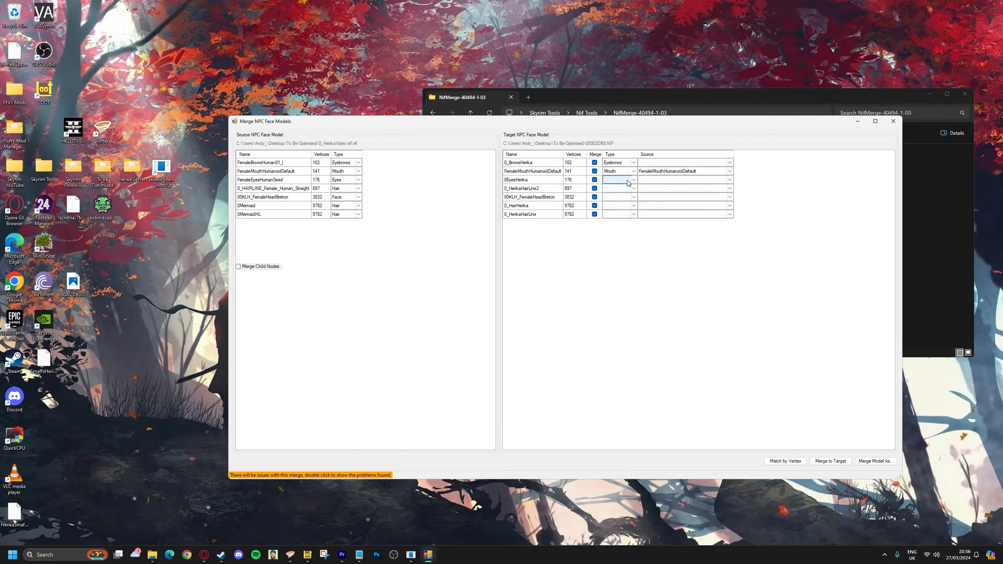
pyautogui.click(634, 180)
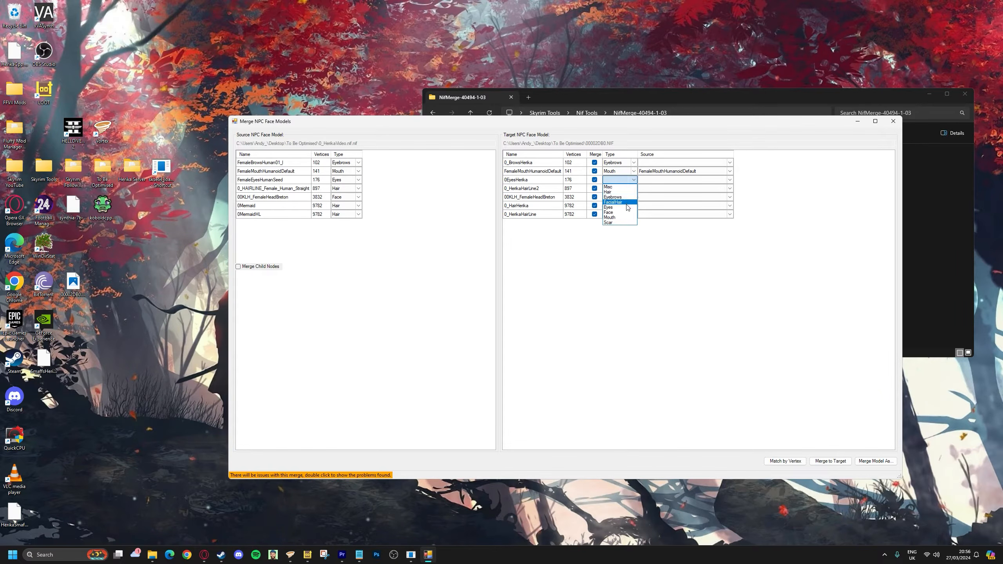
pyautogui.click(628, 207)
# Set the target part types: 0_HerikaHairLine2 to Hair and 00KLH_FemaleHeadBreton to Face.
pyautogui.click(627, 189)
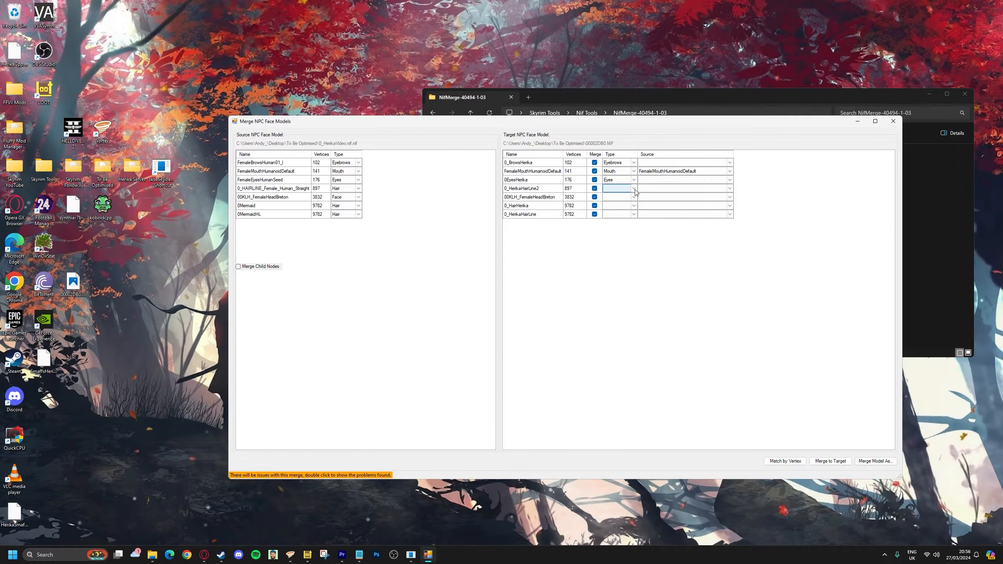
pyautogui.click(634, 189)
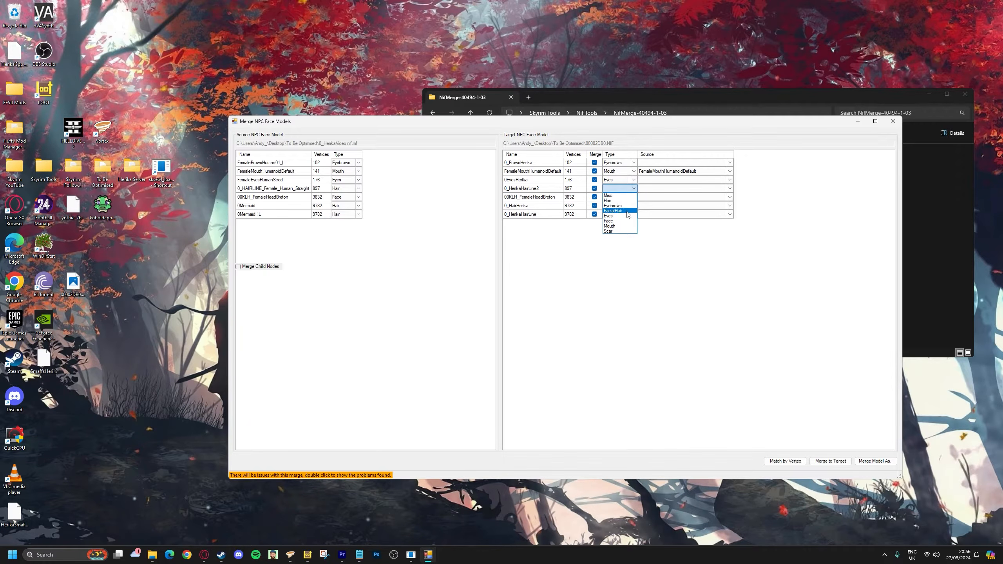
pyautogui.click(610, 201)
pyautogui.click(628, 197)
pyautogui.click(634, 197)
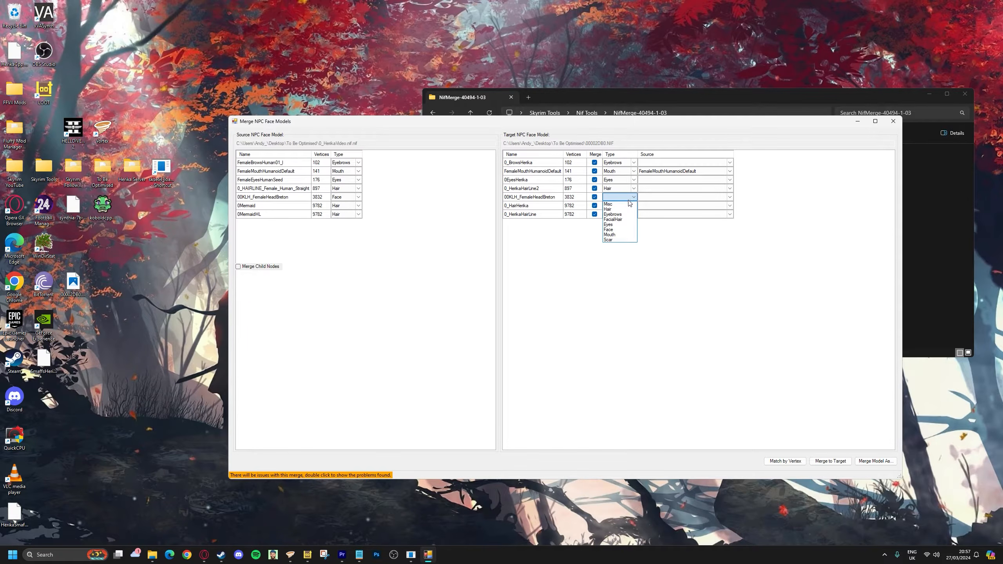
pyautogui.click(609, 230)
# Set the types of the target parts 0_HairHerika and 0_HerikaHairLine to Hair.
pyautogui.click(618, 206)
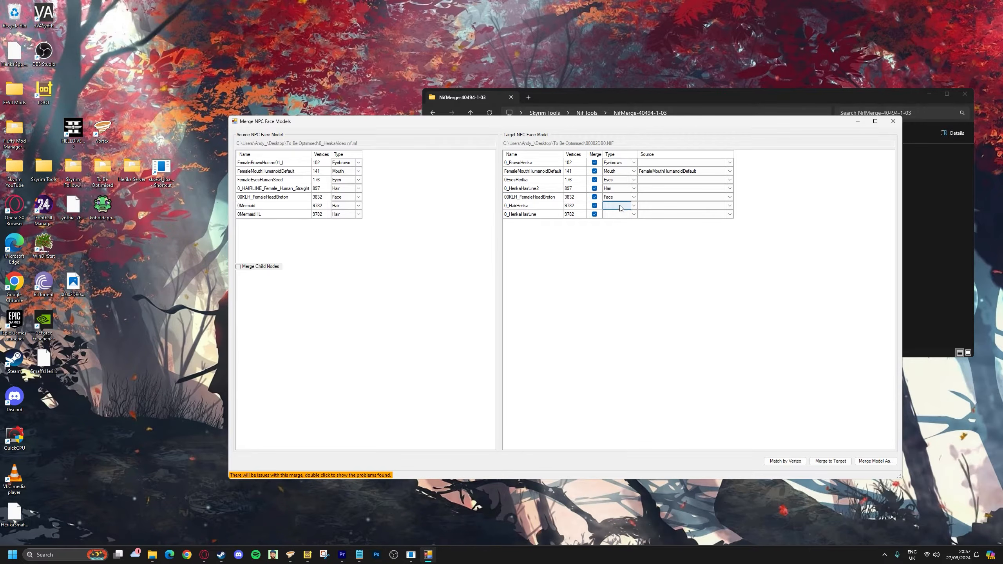
pyautogui.click(633, 205)
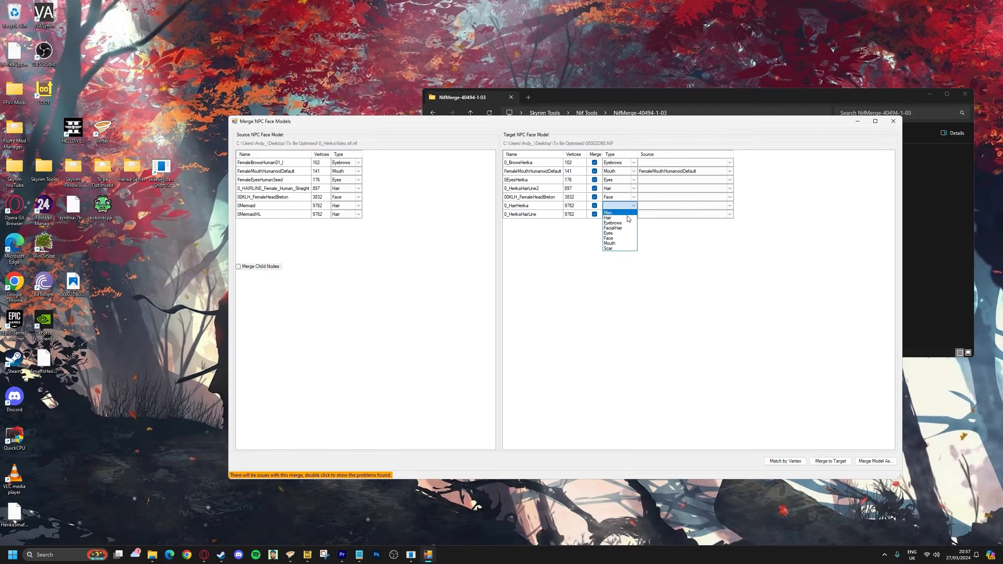
pyautogui.click(615, 218)
pyautogui.click(630, 216)
pyautogui.click(633, 216)
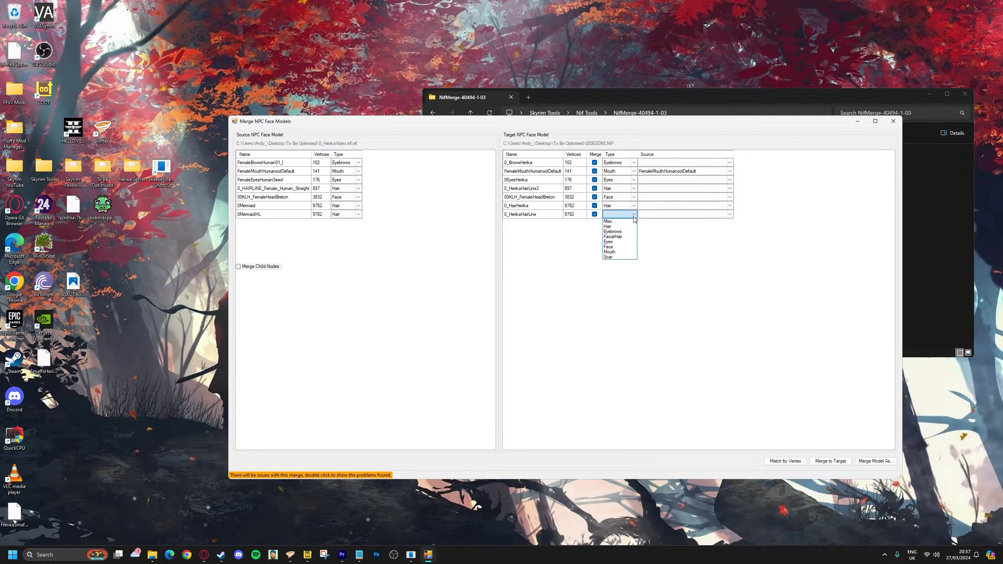
pyautogui.click(630, 227)
pyautogui.click(620, 208)
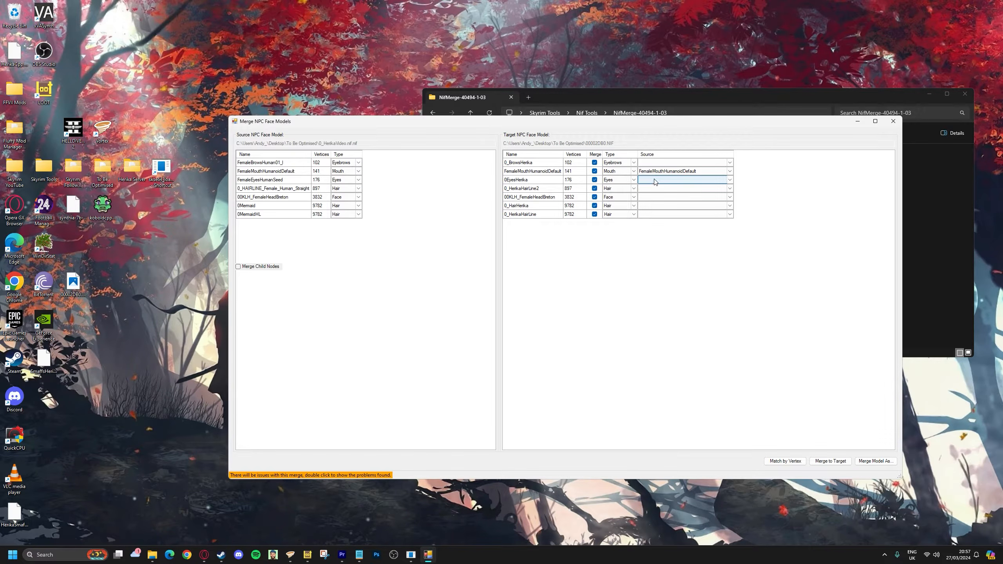
# Assign source parts: FemaleBrowsHuman01_l to 0_BrowsHerika, FemaleEyesHumanSeed to 0EyesHerika and 0_HAIRLINE_Female_Human_Straight to 0_HerikaHairLine2.
pyautogui.click(729, 165)
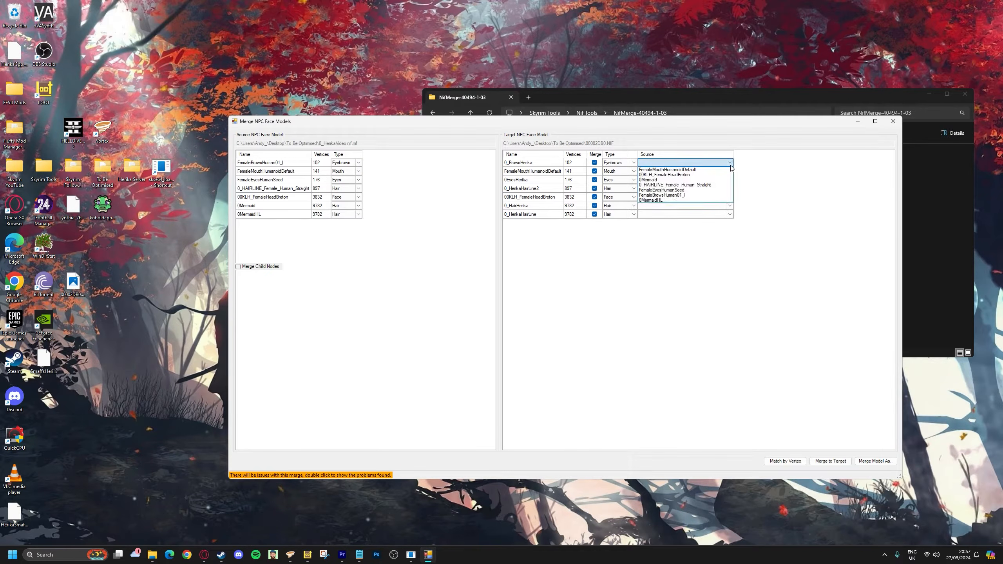
pyautogui.click(712, 196)
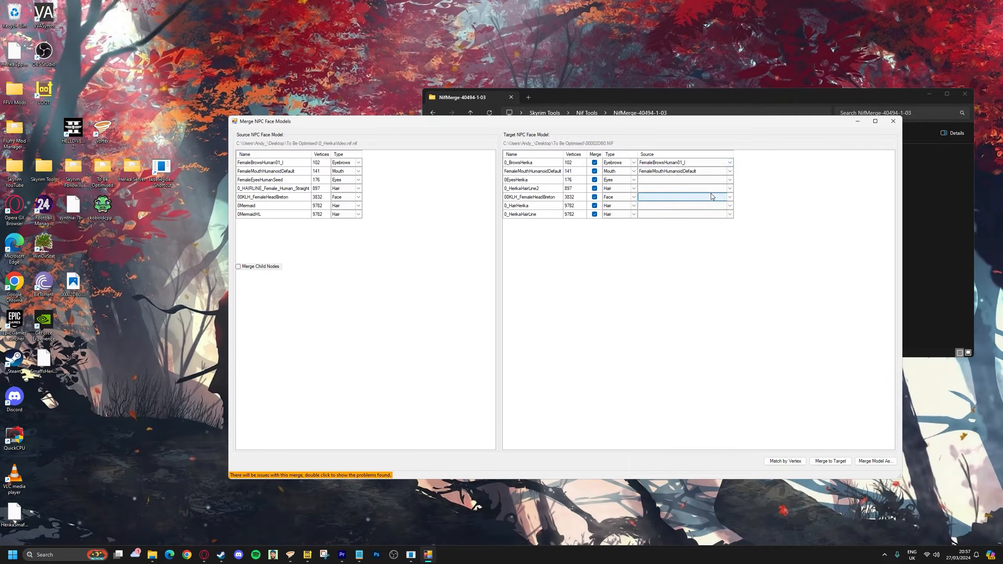
pyautogui.click(731, 184)
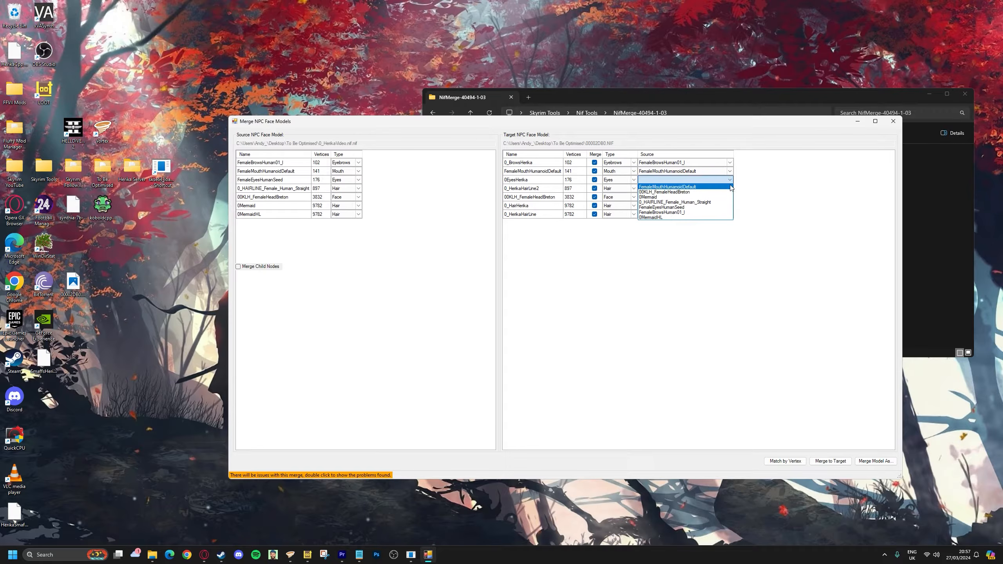
pyautogui.click(724, 207)
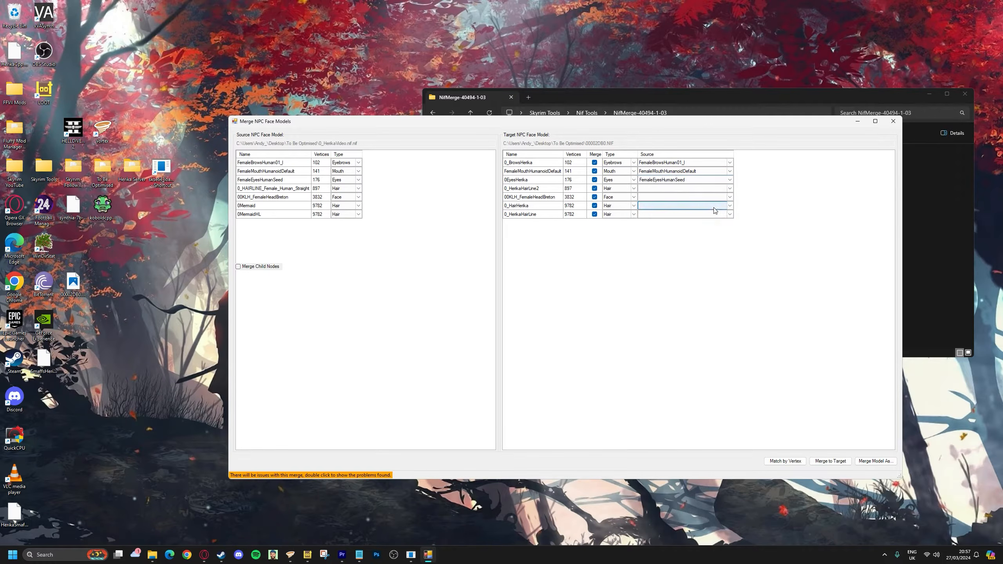
pyautogui.click(729, 188)
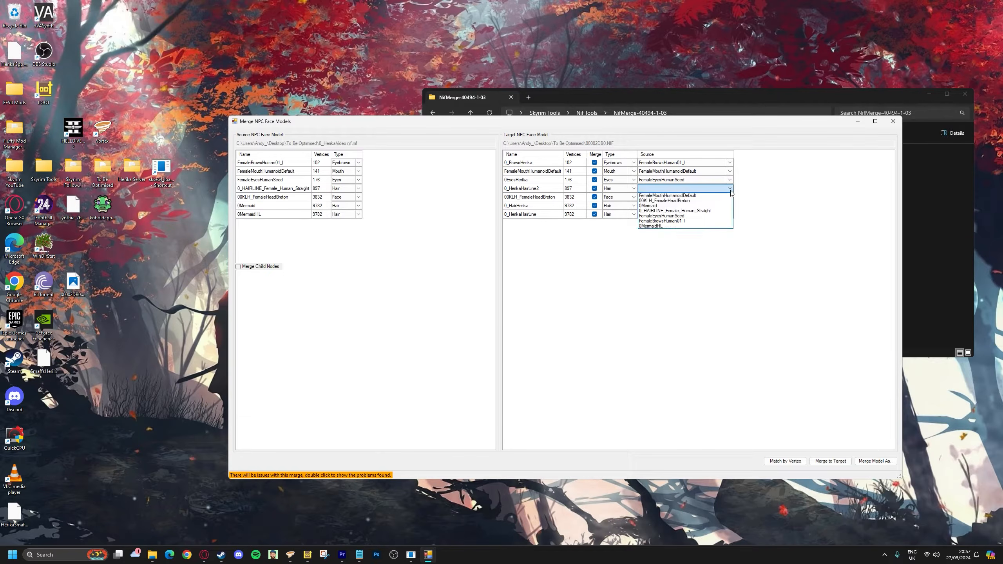
pyautogui.click(724, 211)
# Assign source parts: 00KLH_FemaleHeadBreton to the target head, 0Mermaid to 0_HairHerika and 0MermaidHL to 0_HerikaHairLine.
pyautogui.click(723, 197)
pyautogui.click(729, 197)
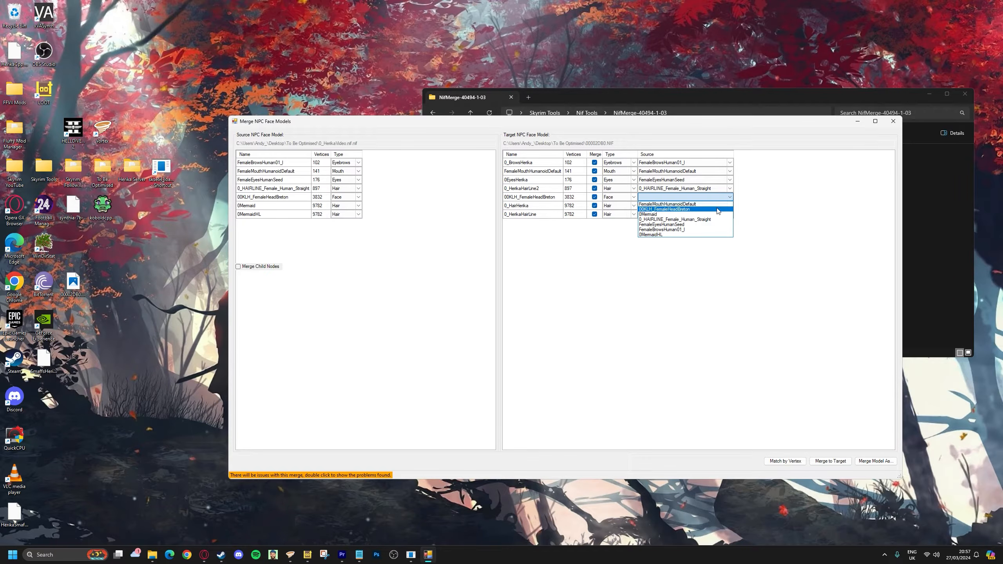
pyautogui.click(723, 209)
pyautogui.click(728, 206)
pyautogui.click(728, 205)
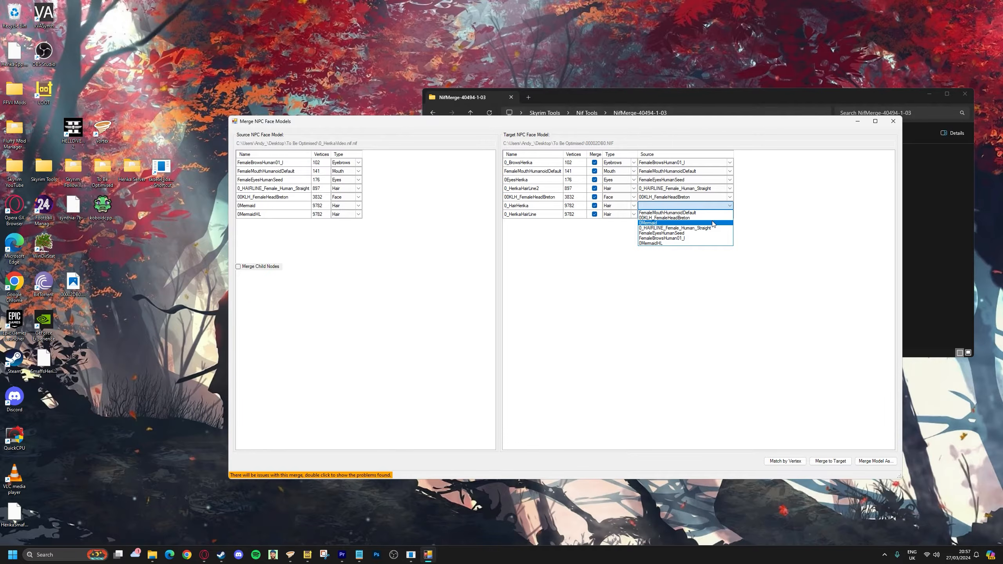
pyautogui.click(713, 224)
pyautogui.click(722, 214)
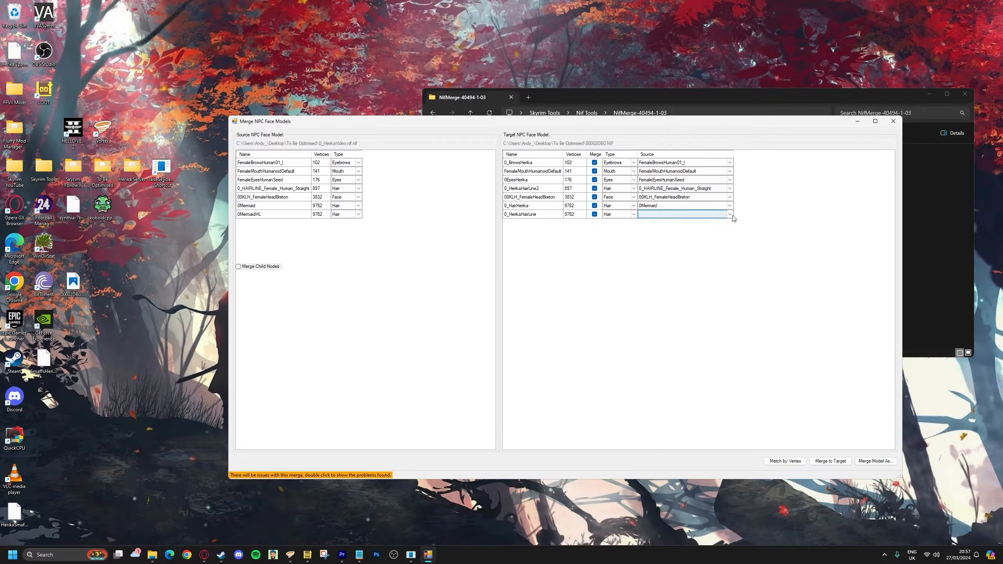
pyautogui.click(730, 215)
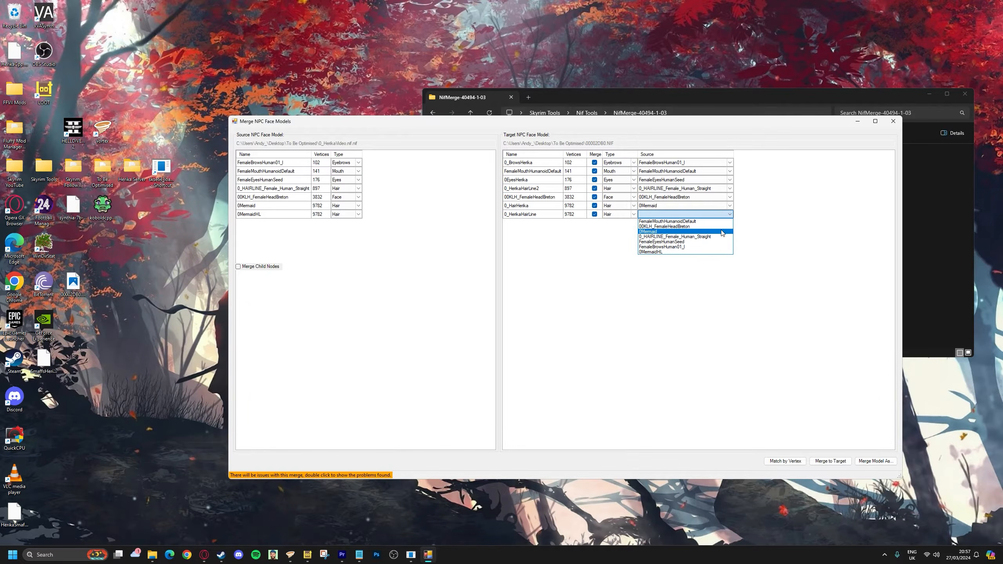
pyautogui.click(709, 252)
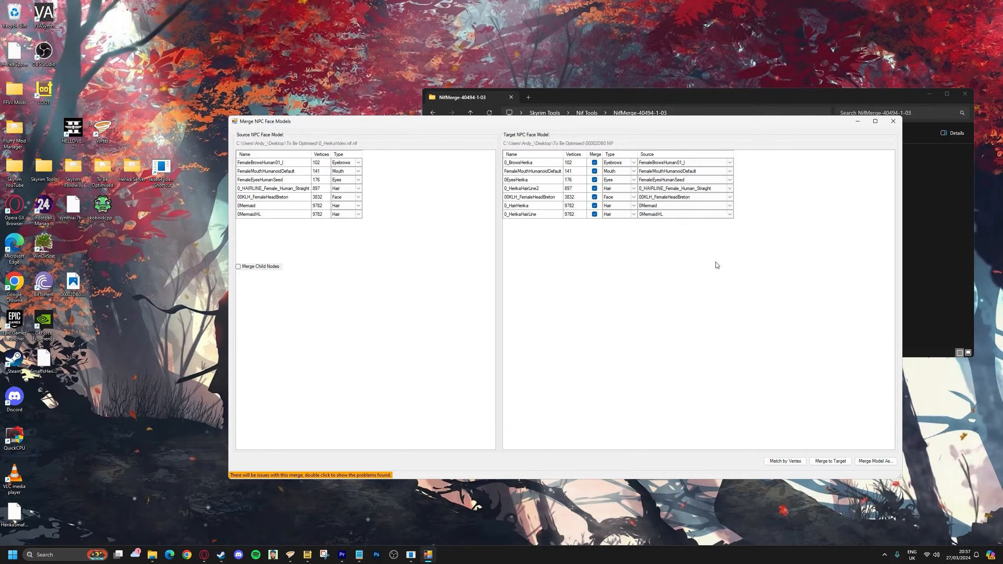
# Match the parts by vertex, and set the source of 0_HairHerika back to 0Mermaid.
pyautogui.click(795, 460)
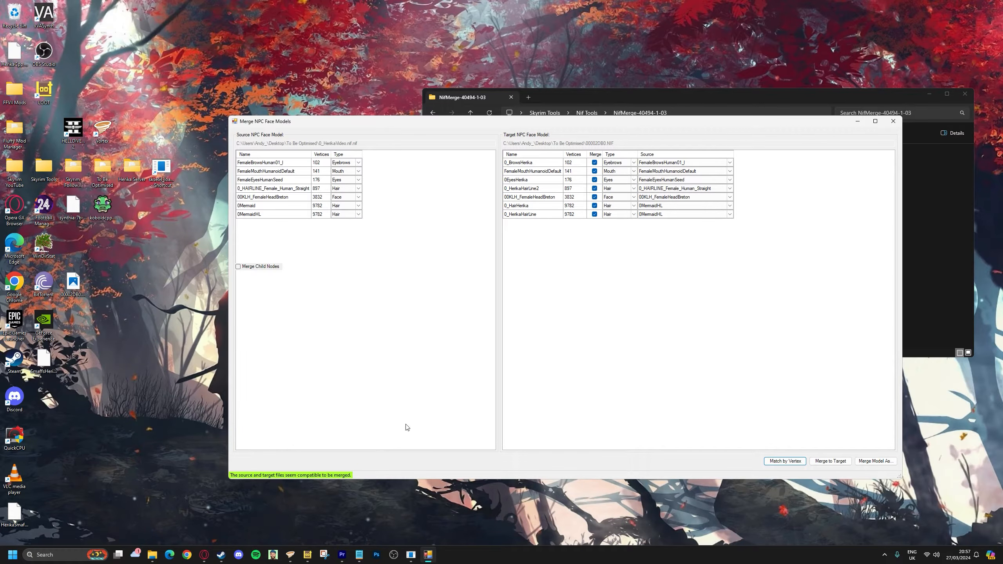
pyautogui.click(696, 215)
pyautogui.click(706, 206)
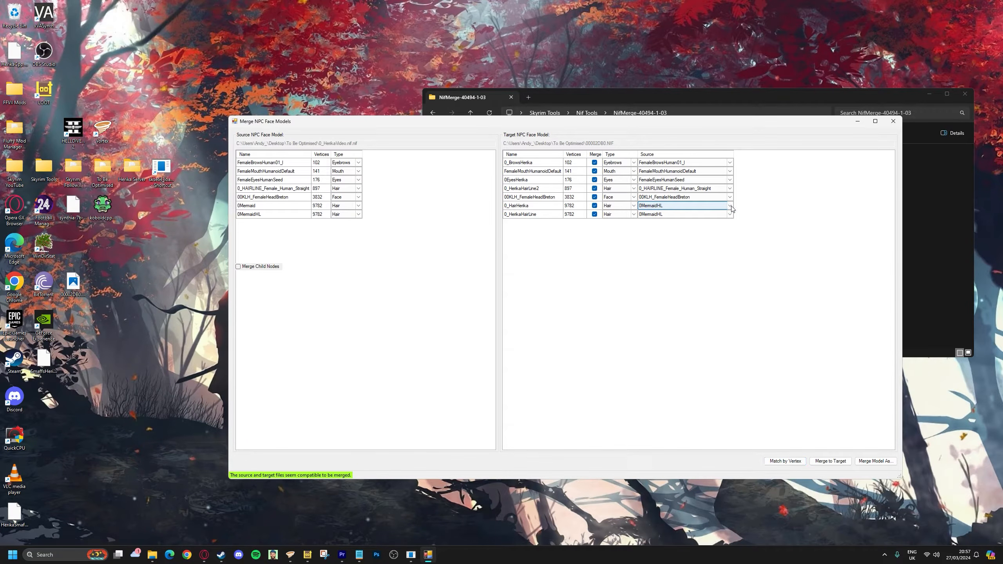
pyautogui.click(730, 206)
pyautogui.click(697, 225)
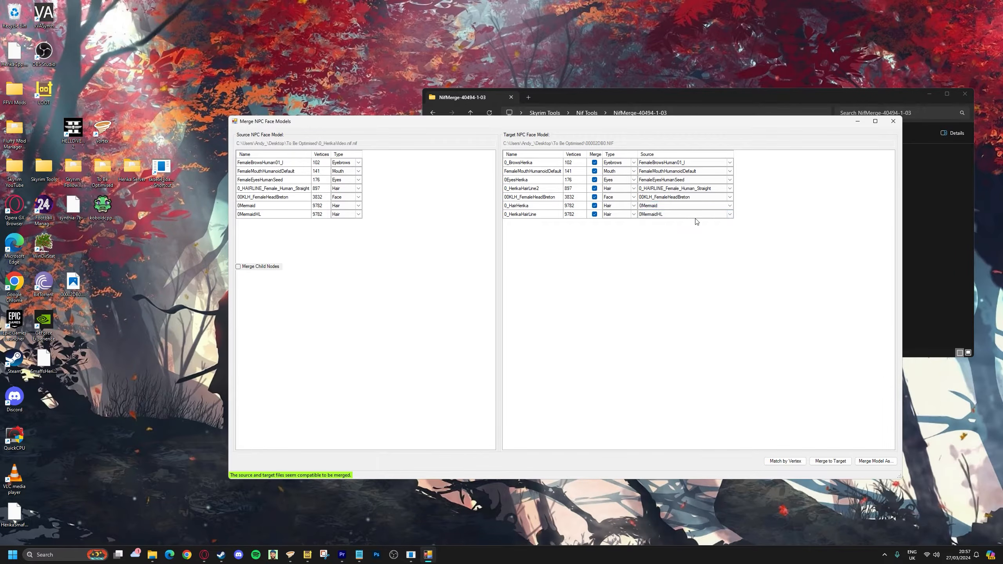
# Merge the source face into the target model 00002DB0.NIF and close the merge tool.
pyautogui.click(821, 461)
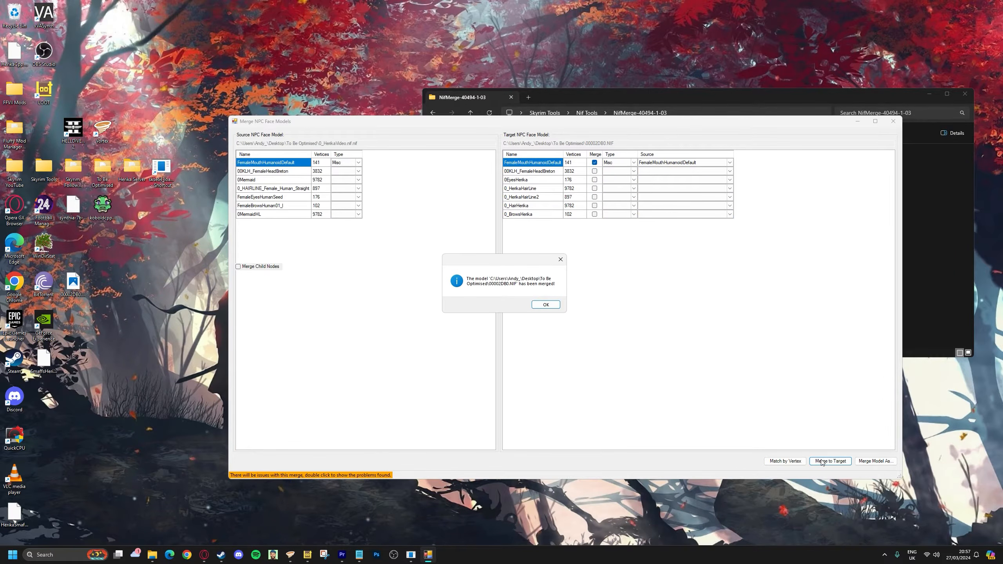
pyautogui.click(547, 305)
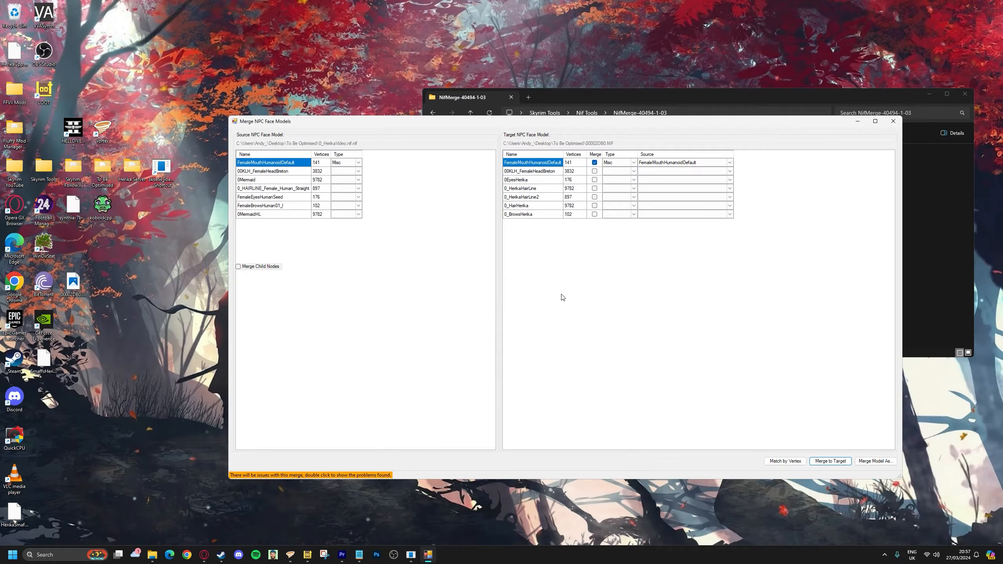
pyautogui.click(893, 121)
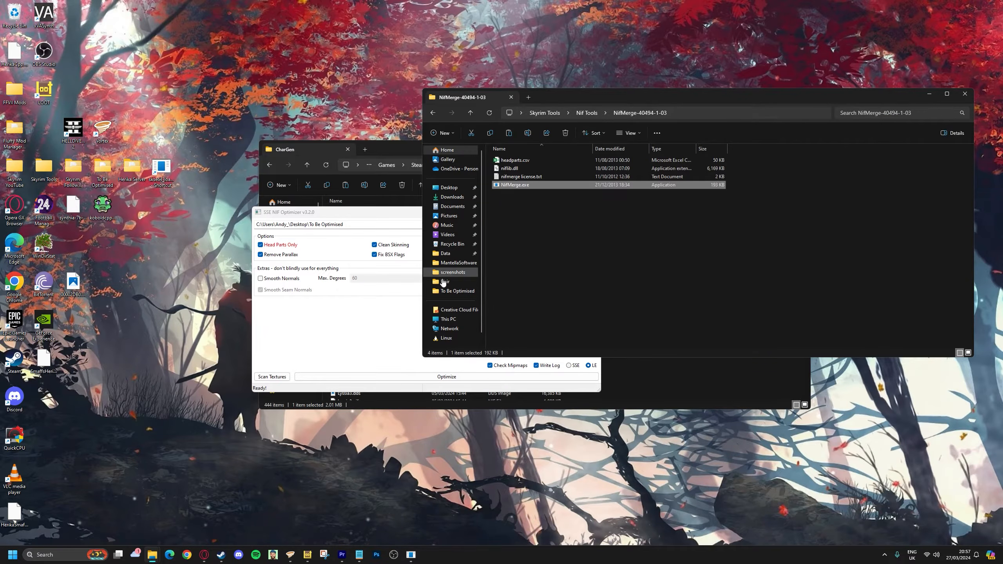
# Switch to SSE NIF Optimizer and optimise the To Be Optimised folder for SSE.
pyautogui.click(362, 329)
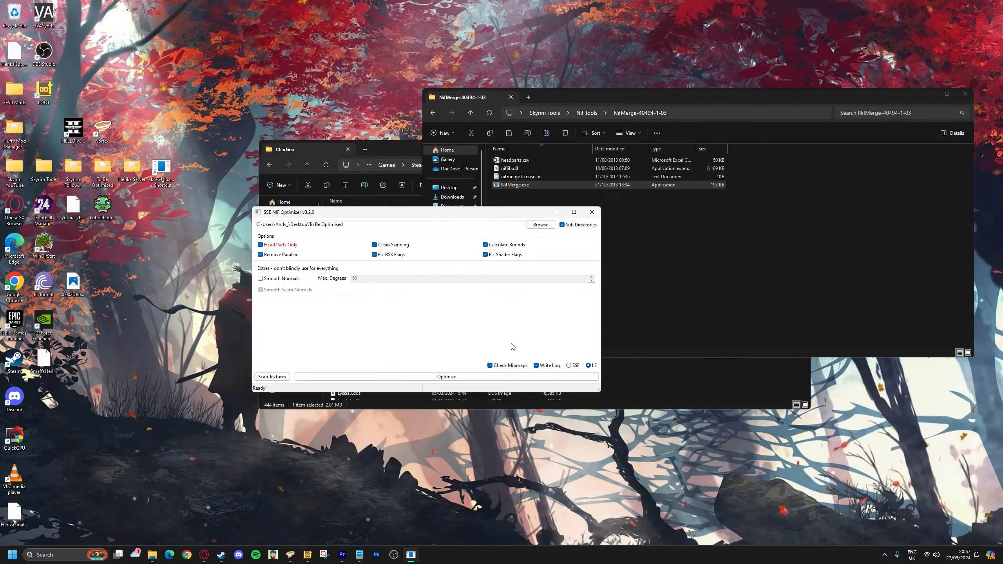
pyautogui.click(568, 365)
pyautogui.click(498, 377)
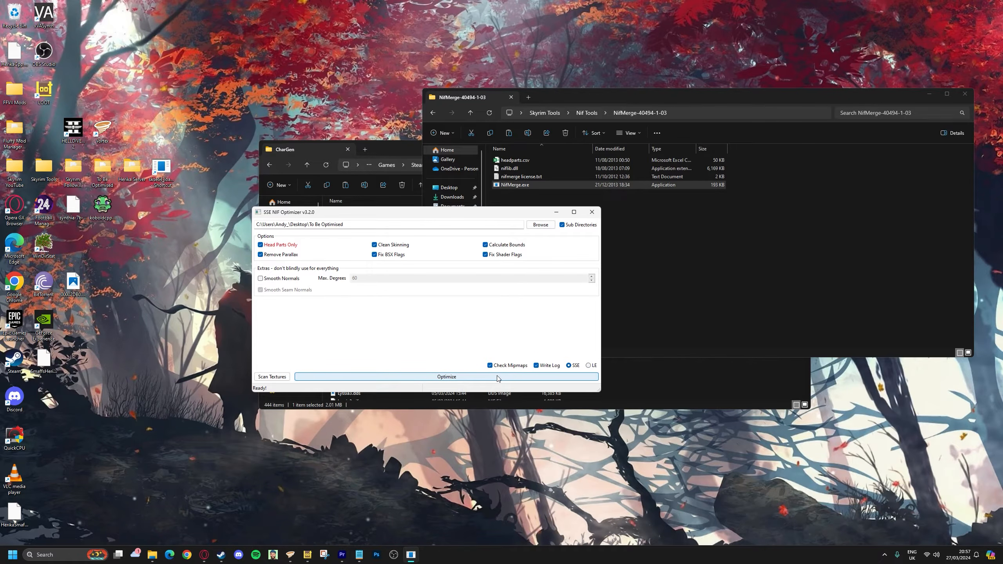
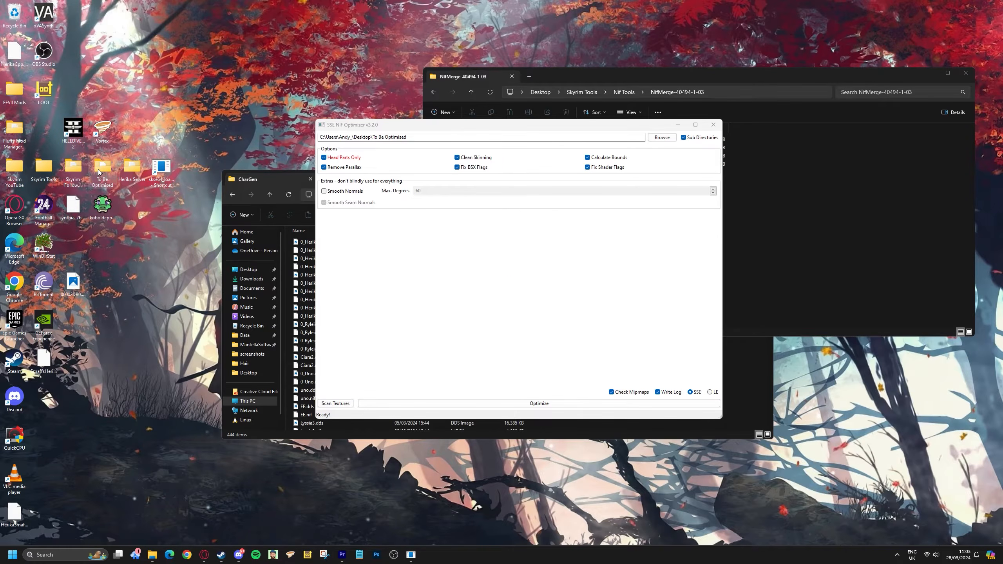
# Open the To Be Optimised folder on the desktop and select the merged 00002DB0.NIF file.
pyautogui.doubleClick(102, 170)
pyautogui.moveTo(604, 83); pyautogui.dragTo(262, 120)
pyautogui.click(172, 196)
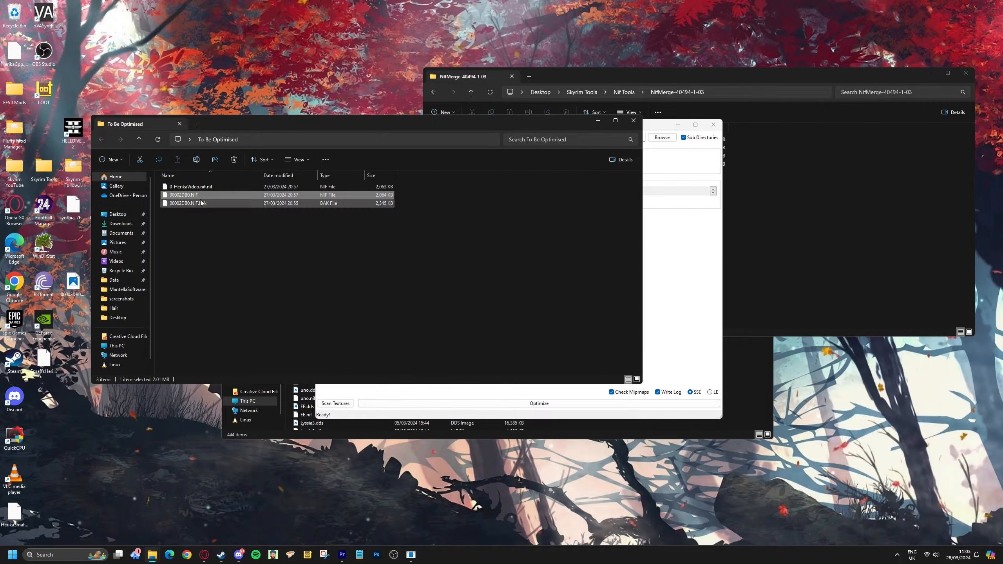
# Launch NifSkope from the NifSkope_2_0_2018-02-22-x64 folder inside Nif Tools.
pyautogui.click(869, 157)
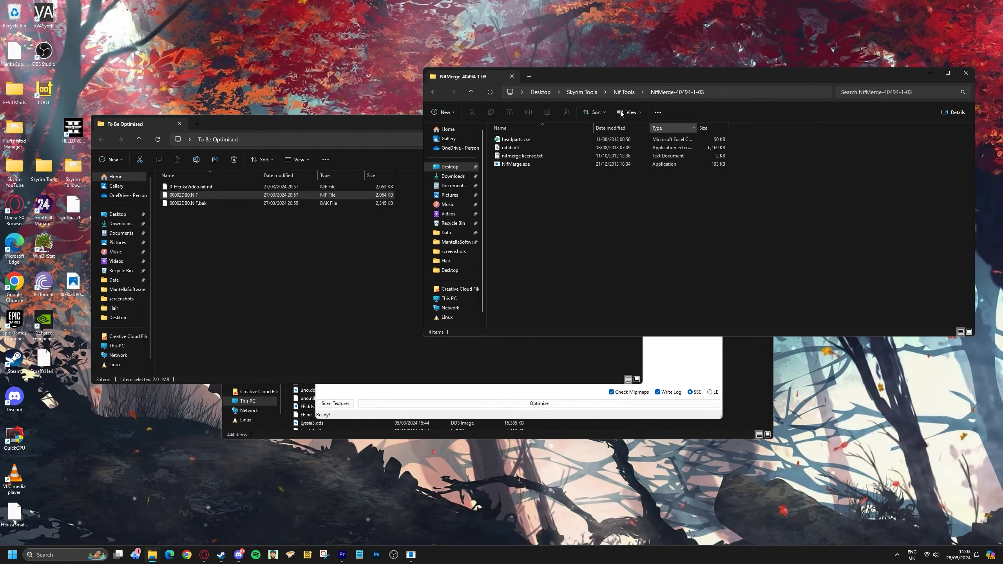
pyautogui.click(471, 93)
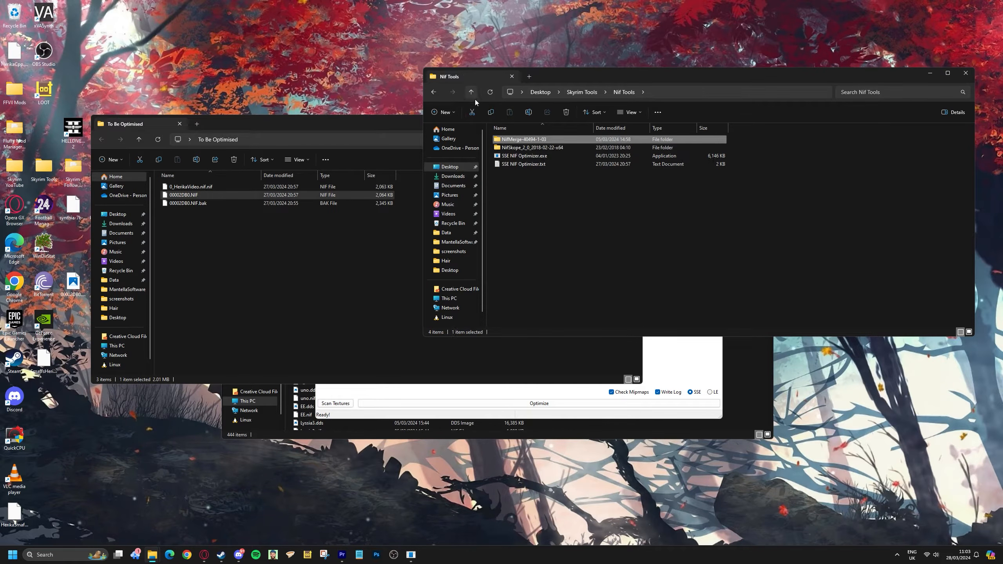
pyautogui.doubleClick(524, 148)
pyautogui.doubleClick(523, 213)
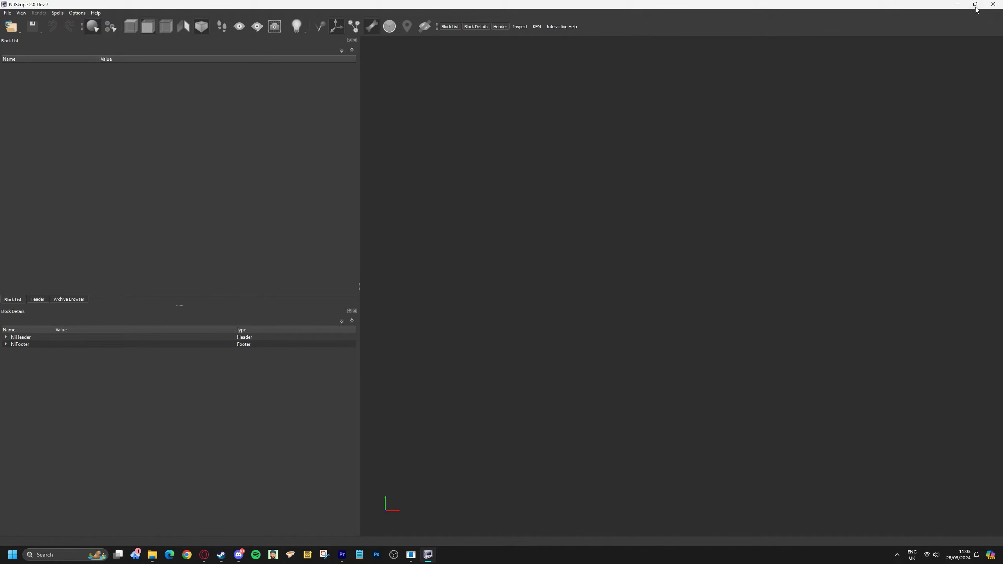
# Load 00002DB0.NIF from the To Be Optimised folder into NifSkope and maximise its window.
pyautogui.click(975, 5)
pyautogui.moveTo(205, 195); pyautogui.dragTo(501, 350)
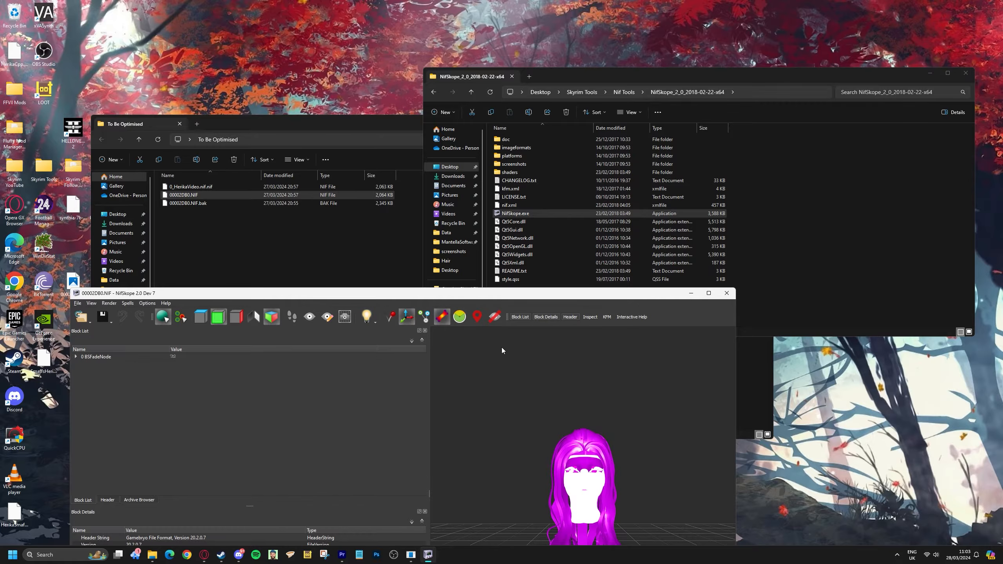
pyautogui.doubleClick(534, 294)
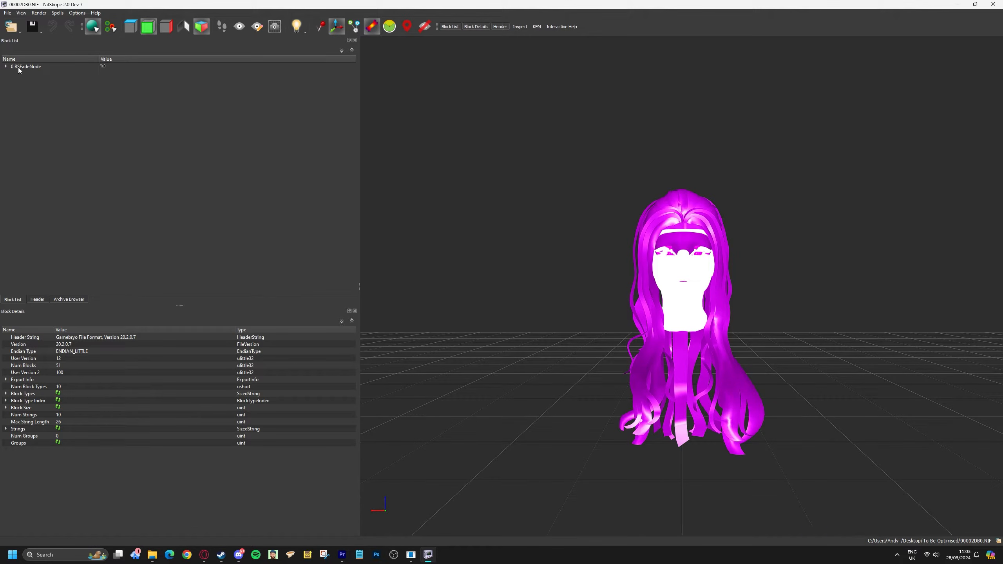
# Show the texture paths in the BSShaderTextureSet of the 00KLH_FemaleHeadBreton shape.
pyautogui.click(6, 67)
pyautogui.click(13, 88)
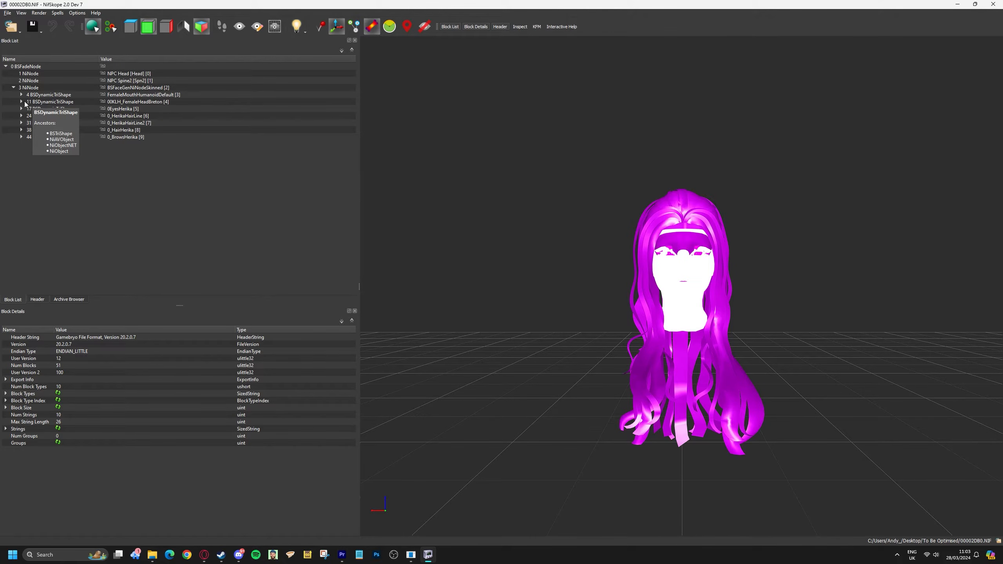
pyautogui.click(22, 102)
pyautogui.click(30, 115)
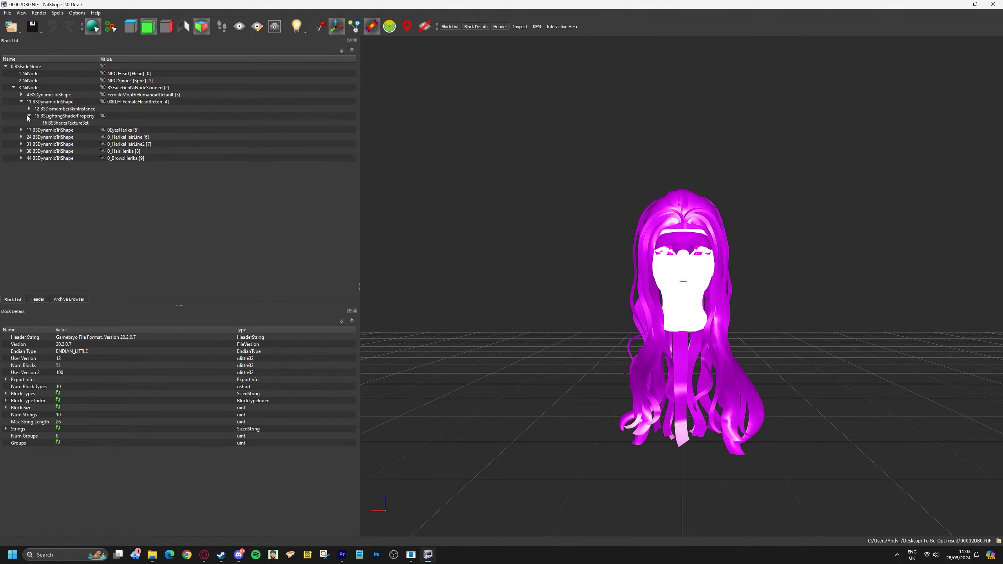
pyautogui.click(61, 124)
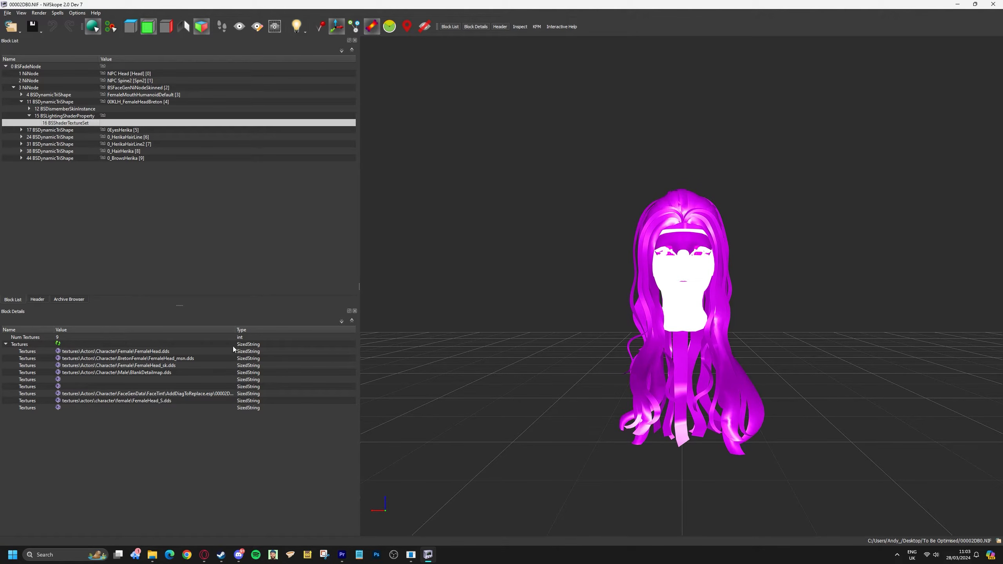
# Check the head's FaceTint texture path and the texture paths in the BSShaderTextureSet of the 0EyesHerika shape.
pyautogui.click(175, 397)
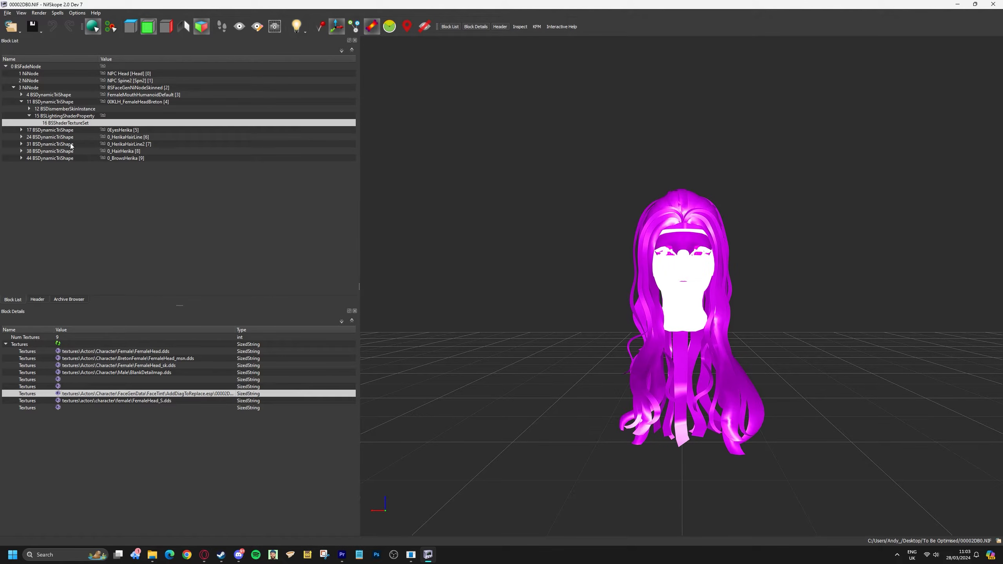
pyautogui.click(21, 130)
pyautogui.click(29, 144)
pyautogui.click(62, 152)
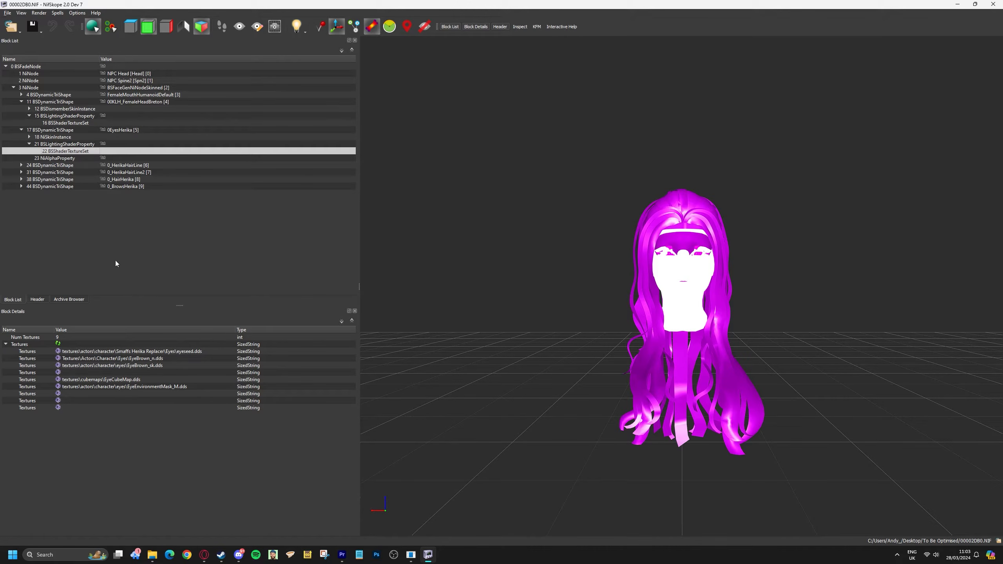
pyautogui.click(152, 351)
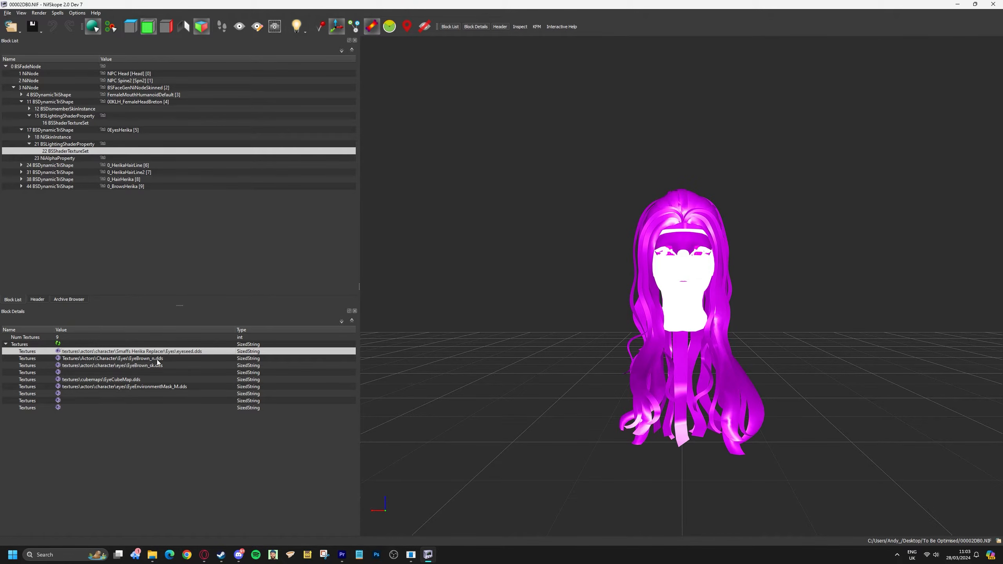
# Replace the second texture of 0EyesHerika with eyebrown_n.dds from the Smaffs Herika Replacer\Eyes folder.
pyautogui.click(140, 359)
pyautogui.click(58, 359)
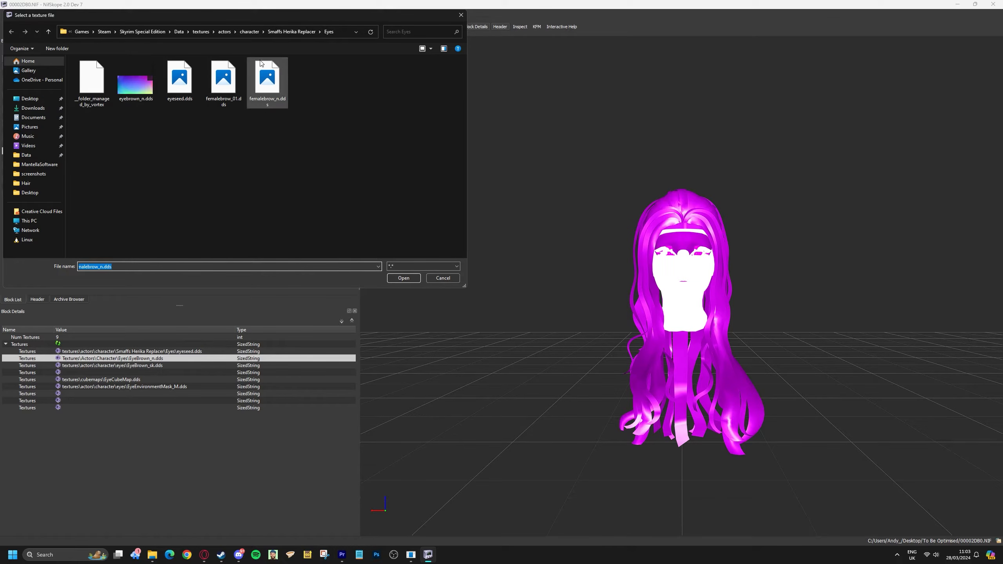
pyautogui.click(136, 90)
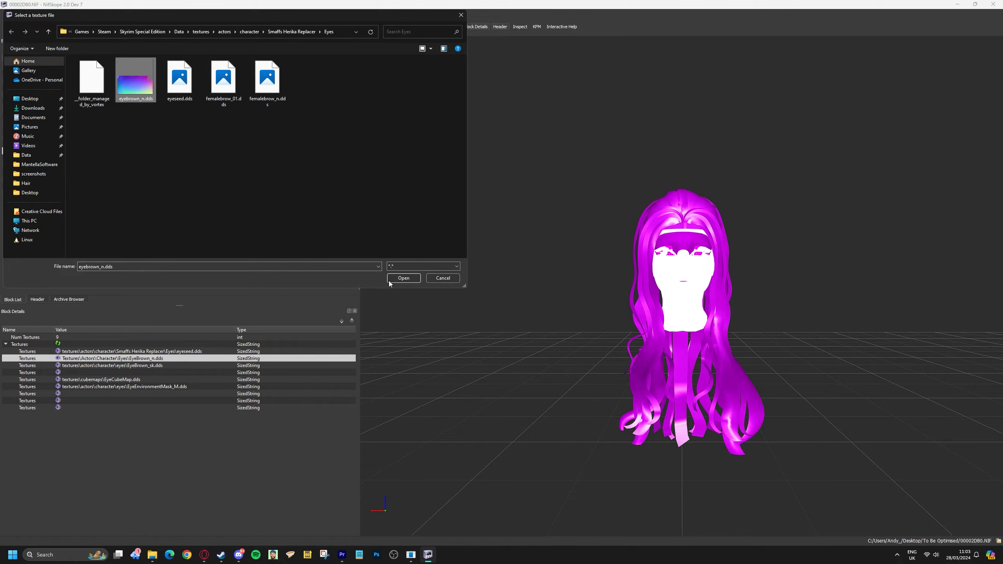
pyautogui.click(403, 277)
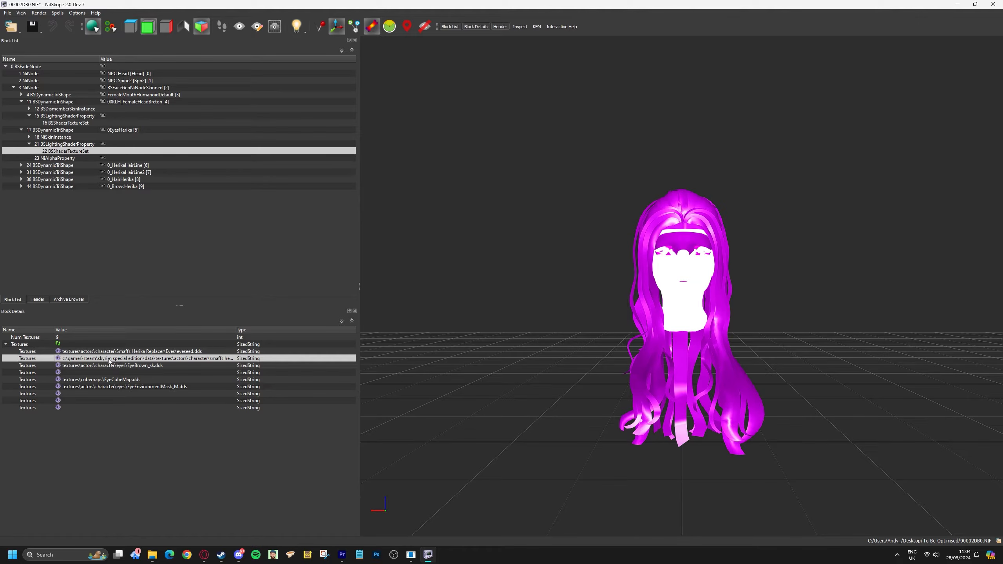
# Shorten the eyebrown_n.dds path to textures\actors\character\smaffs herika replacer\eyes\eyebrown_n.dds.
pyautogui.doubleClick(95, 358)
pyautogui.click(86, 360)
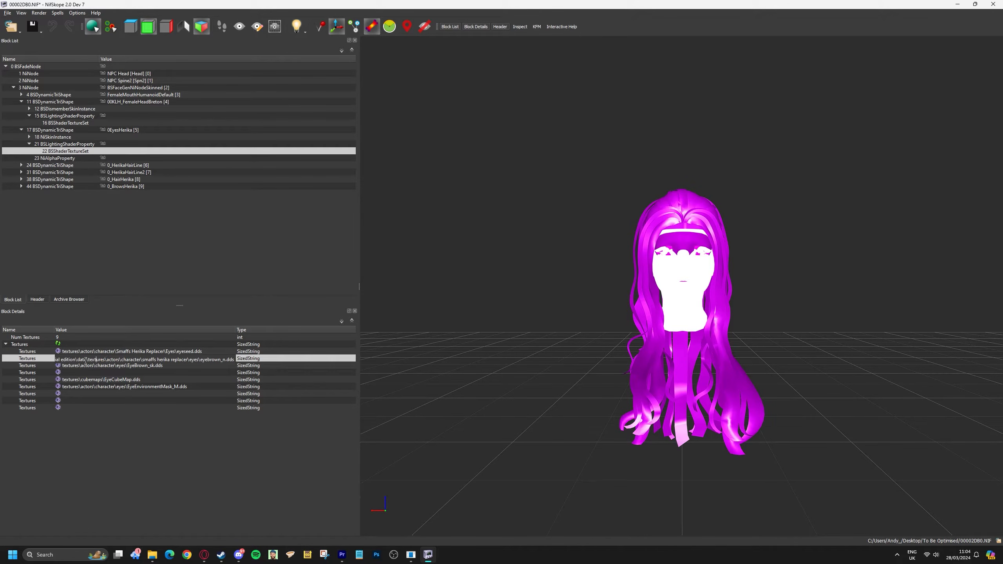
pyautogui.moveTo(85, 360); pyautogui.dragTo(24, 363)
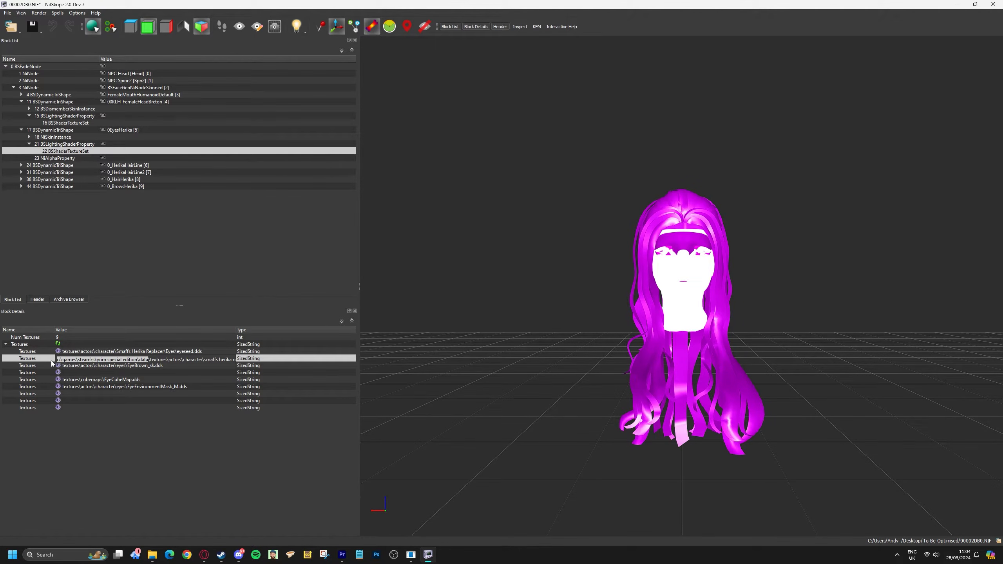
pyautogui.press('Delete')
pyautogui.click(120, 379)
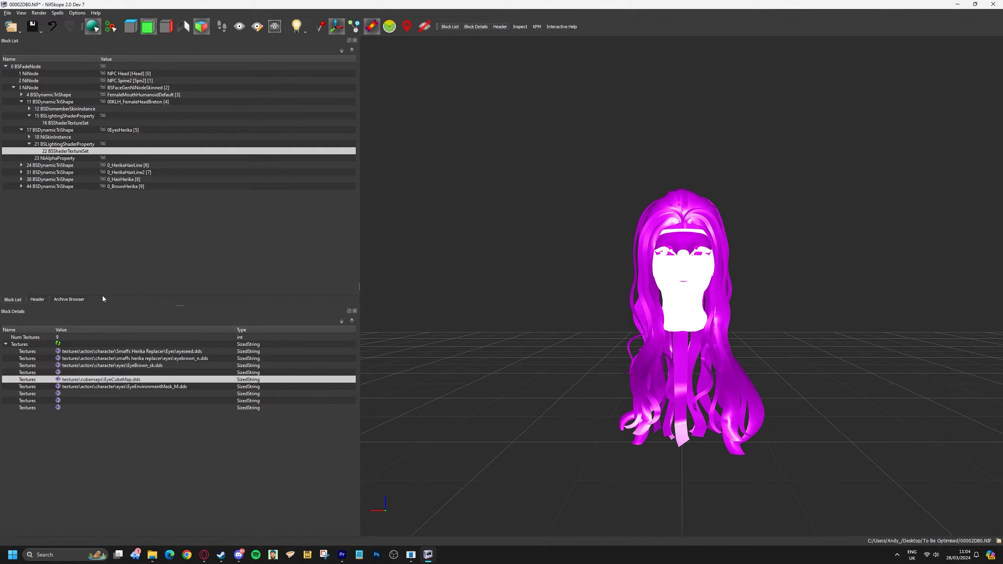
# Replace the first texture of the 0_HerikaHairLine shape with Mermaid.dds from the Smaffs Herika Replacer\Hair folder.
pyautogui.click(21, 165)
pyautogui.click(29, 179)
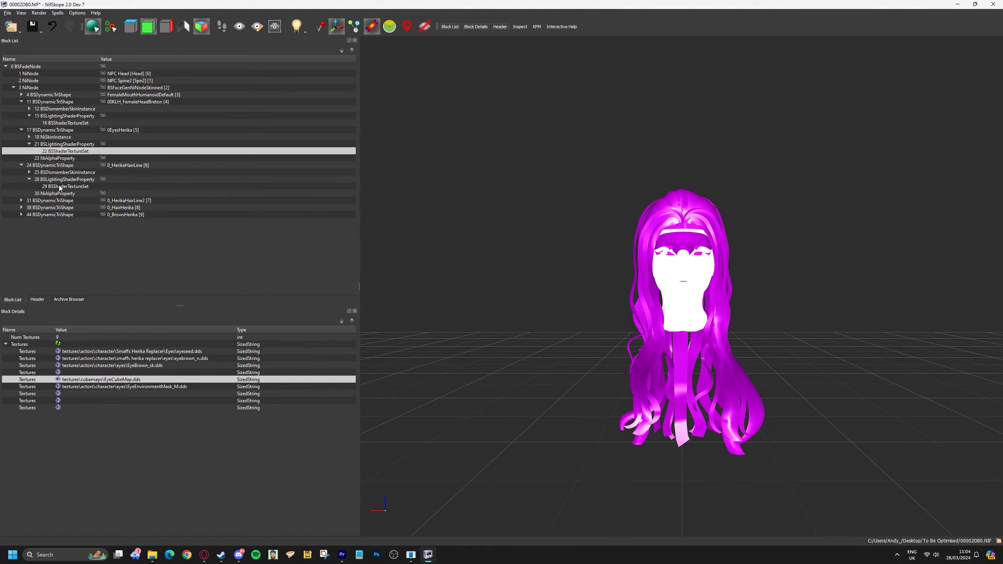
pyautogui.click(59, 187)
pyautogui.click(58, 351)
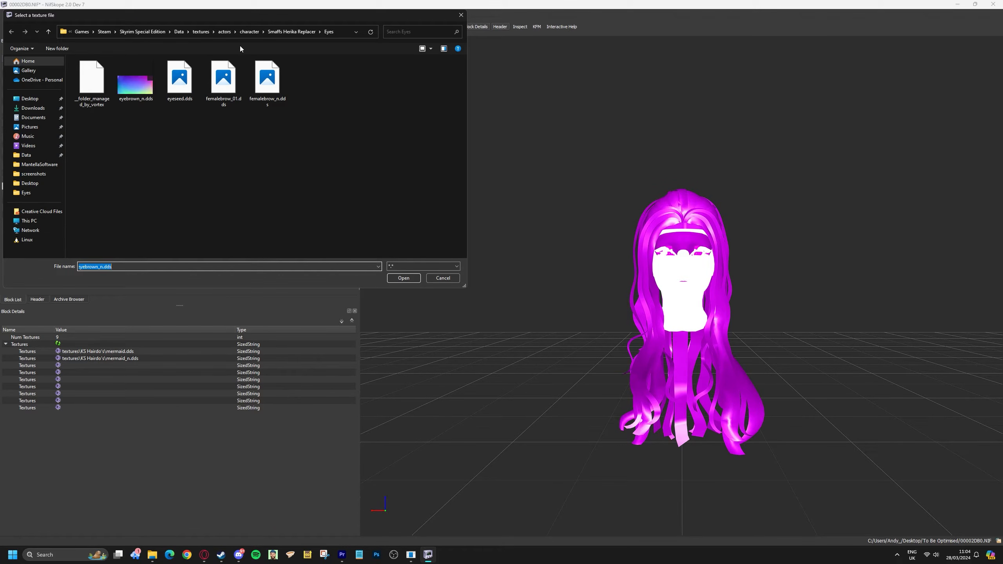
pyautogui.click(48, 32)
pyautogui.click(91, 80)
pyautogui.doubleClick(91, 80)
pyautogui.click(223, 77)
pyautogui.click(399, 278)
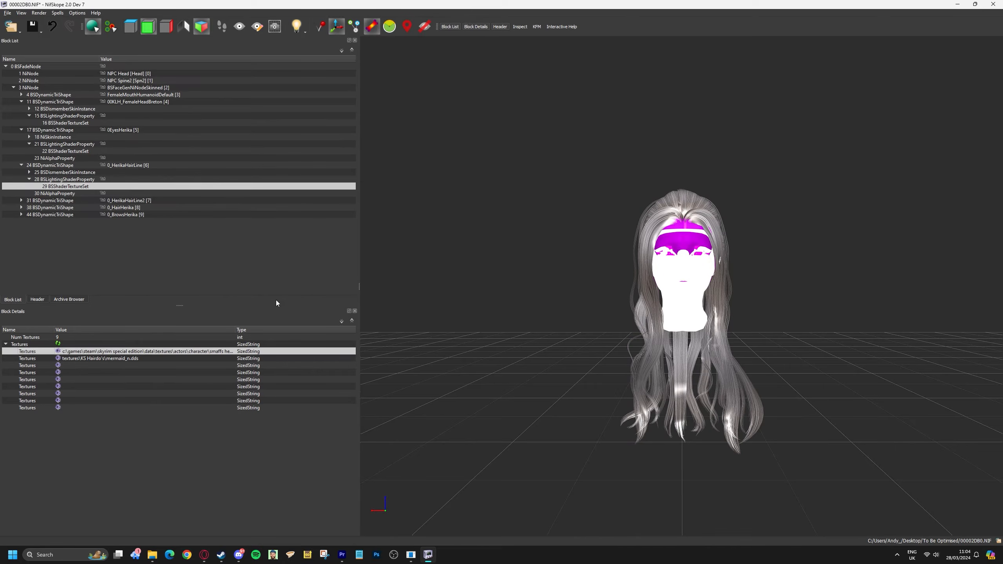
# Strip the drive and data folders from the mermaid.dds path so it starts at textures\actors.
pyautogui.doubleClick(146, 350)
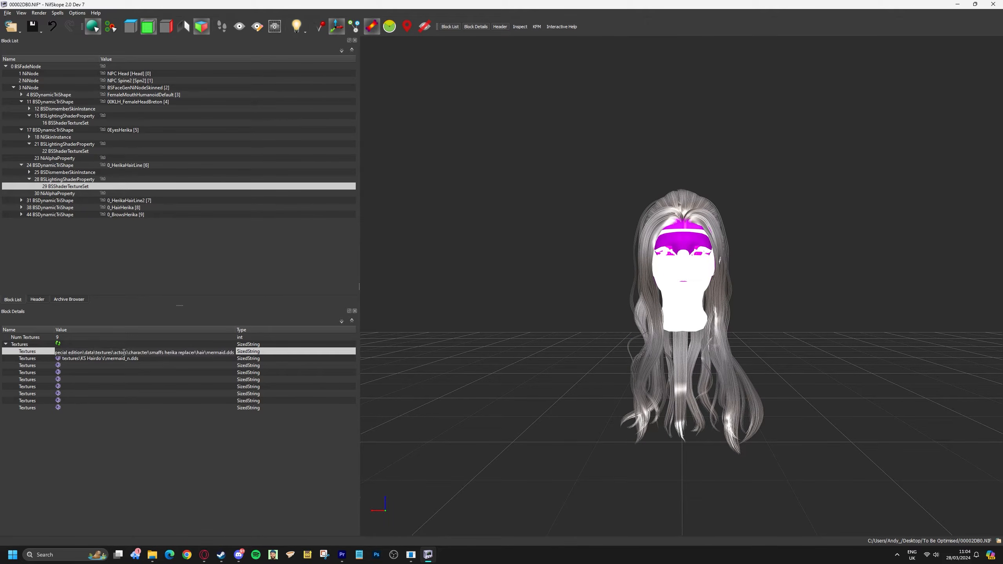
pyautogui.moveTo(95, 353); pyautogui.dragTo(13, 358)
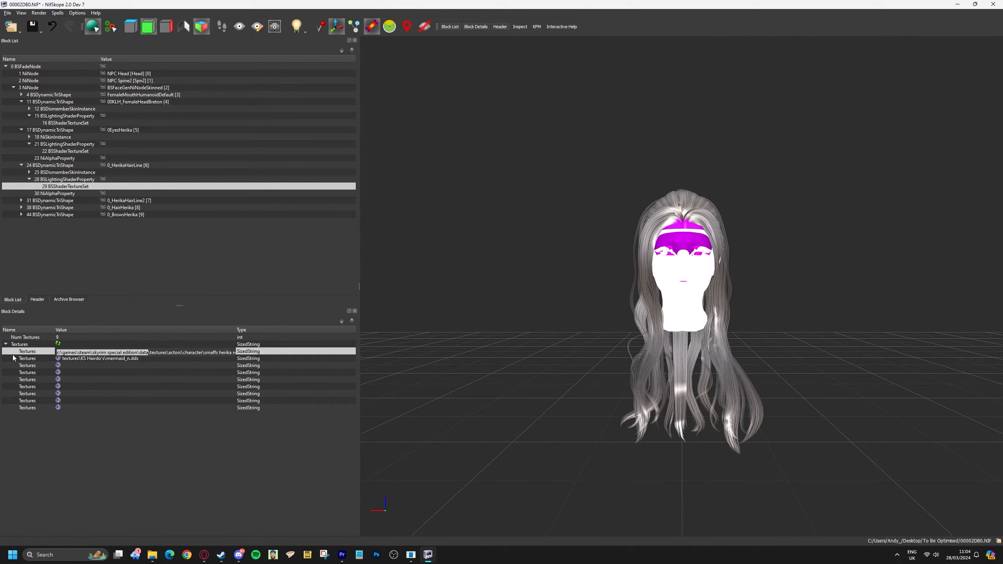
pyautogui.press('Delete')
pyautogui.press('Delete')
pyautogui.click(83, 365)
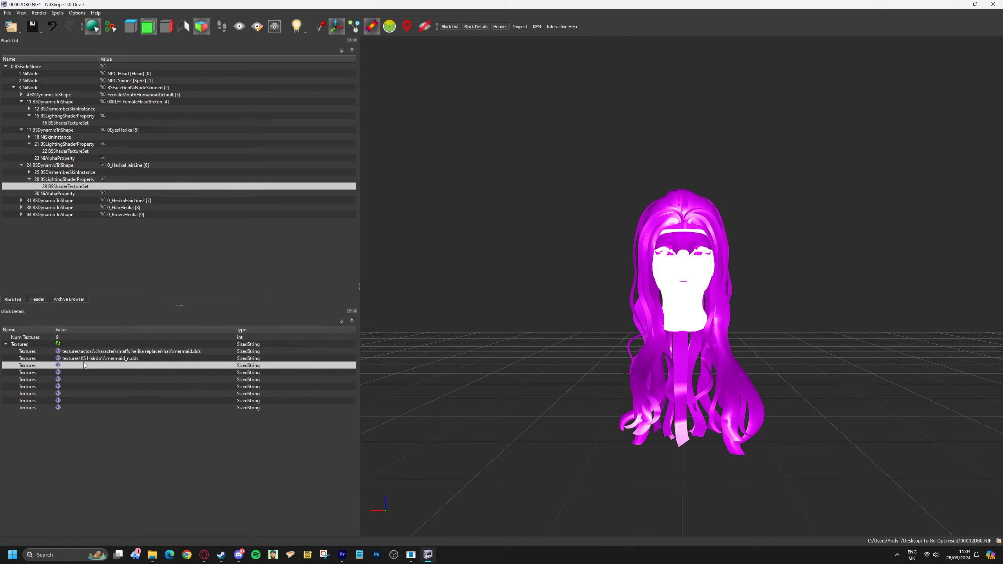
# Replace the second texture of 0_HerikaHairLine with Mermaid_n.dds from the Smaffs Herika Replacer\Hair folder.
pyautogui.click(75, 358)
pyautogui.click(58, 358)
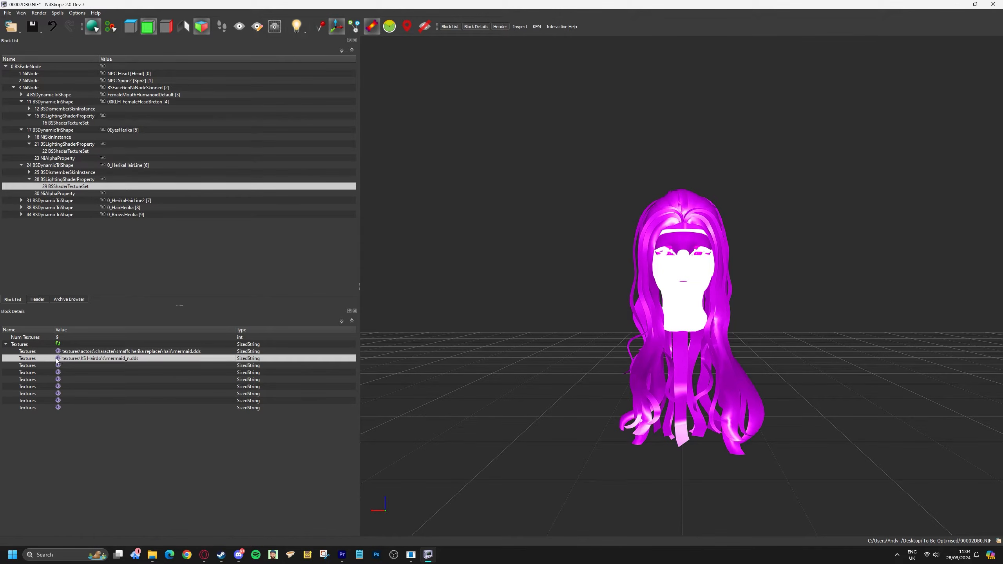
pyautogui.click(273, 84)
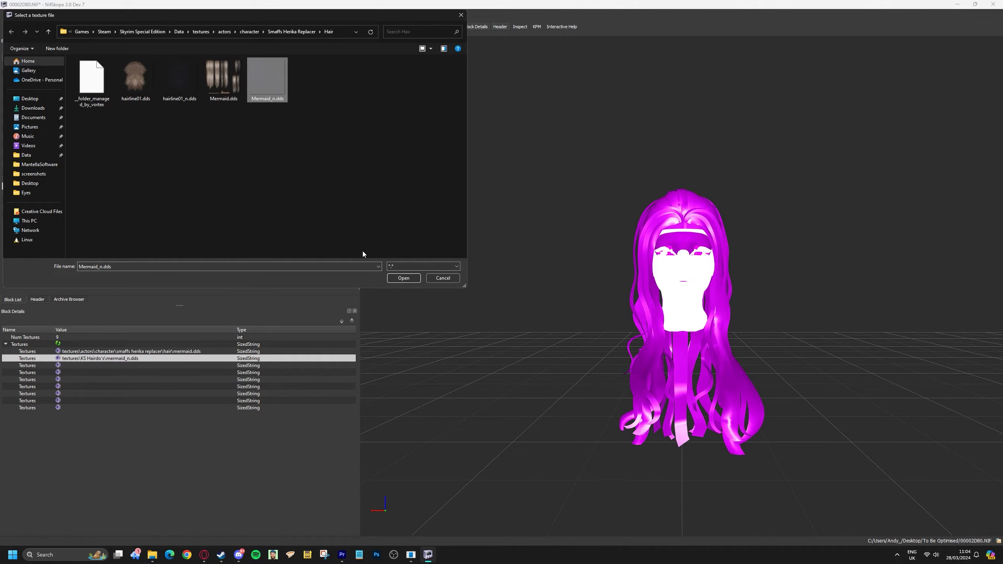
pyautogui.click(399, 279)
# Shorten the mermaid_n.dds path to textures\actors\character\smaffs herika replacer\hair\mermaid_n.dds.
pyautogui.doubleClick(131, 358)
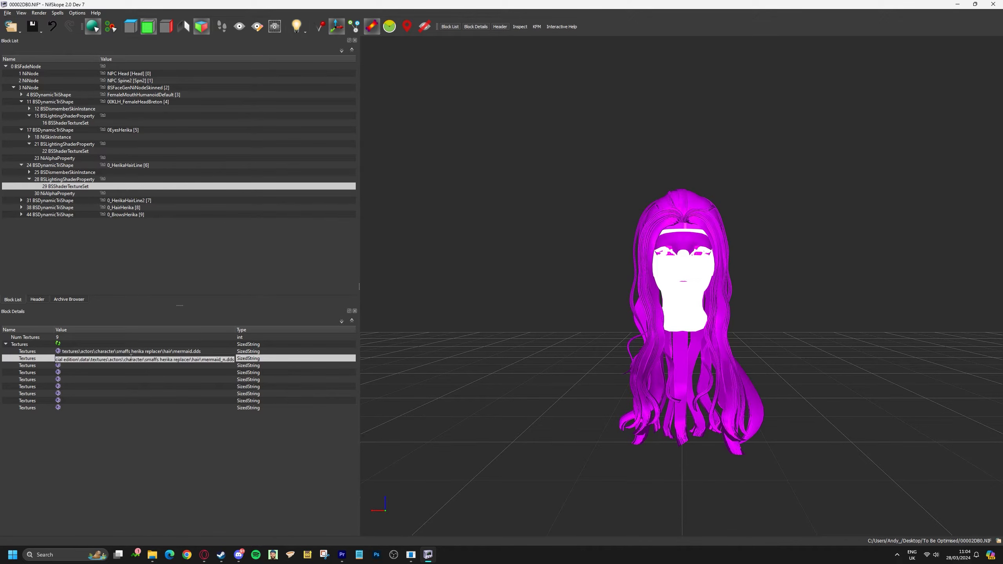
pyautogui.click(94, 360)
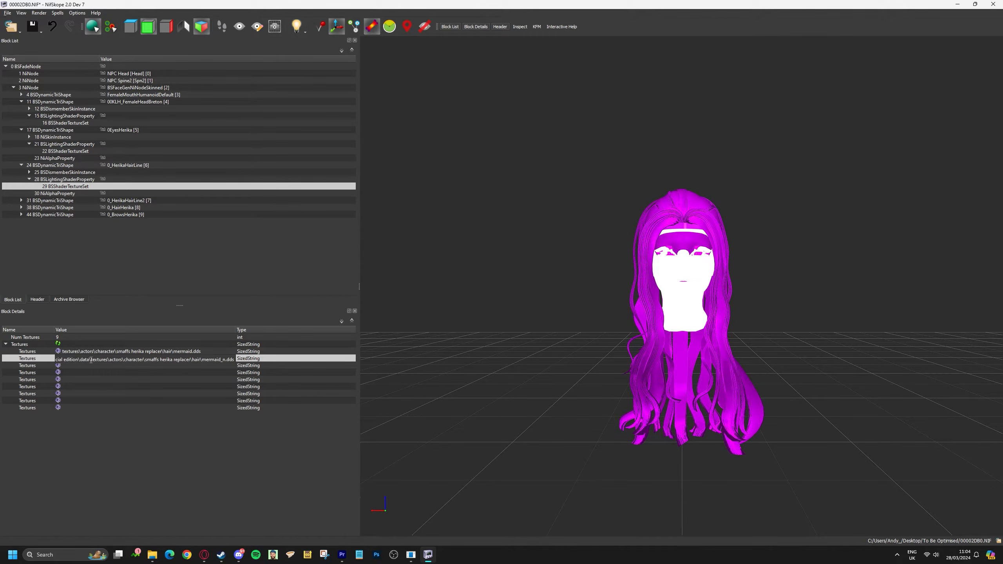
pyautogui.moveTo(91, 360); pyautogui.dragTo(2, 360)
pyautogui.press('BackSpace')
pyautogui.click(88, 374)
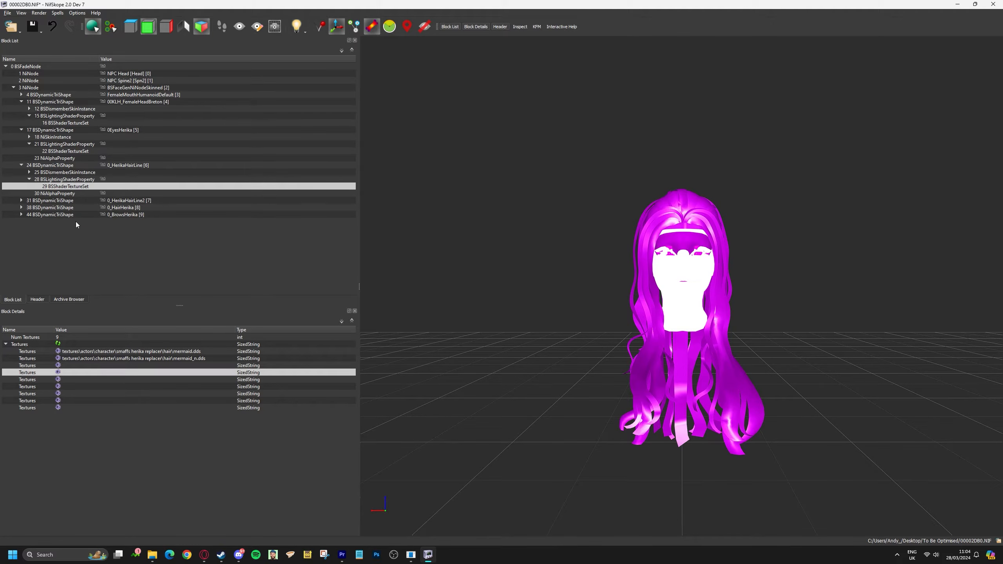
# Replace the first texture of the 0_HerikaHairLine2 shape with hairline01.dds from the Smaffs Herika Replacer\Hair folder.
pyautogui.click(22, 200)
pyautogui.click(30, 214)
pyautogui.click(63, 221)
pyautogui.click(58, 351)
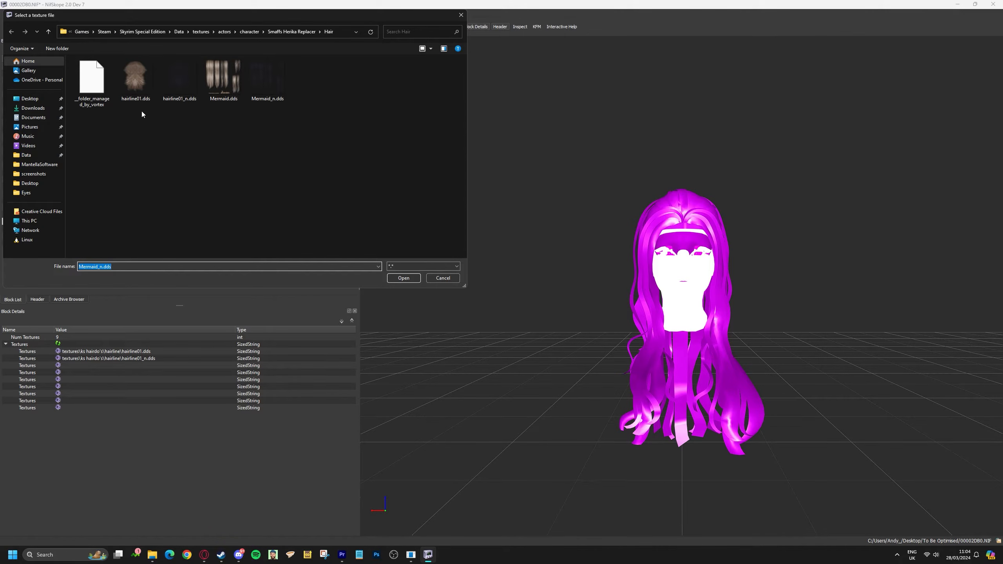
pyautogui.click(135, 85)
pyautogui.click(395, 279)
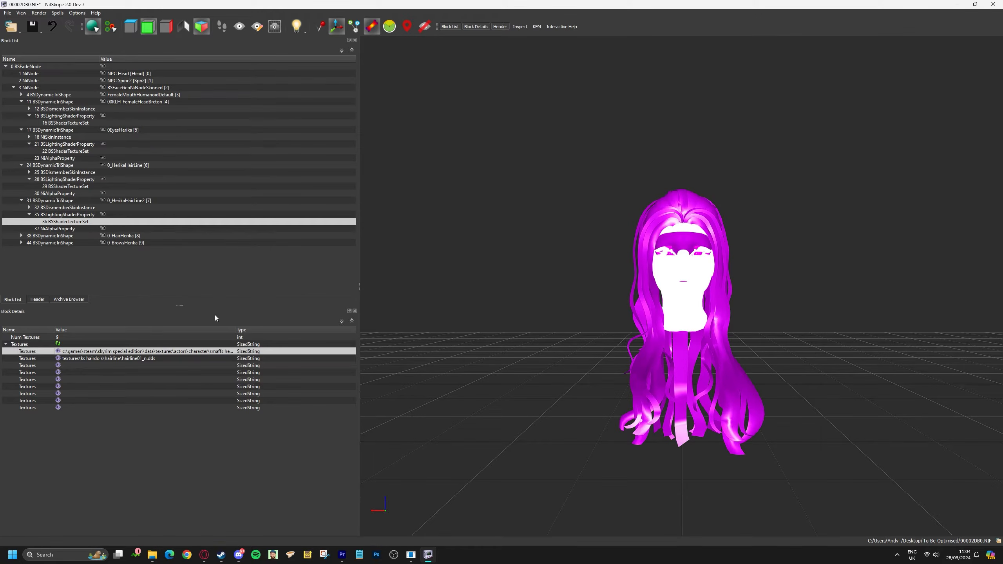
# Strip the drive and data folders from the hairline01.dds path so it starts at textures\actors.
pyautogui.doubleClick(123, 350)
pyautogui.click(107, 350)
pyautogui.moveTo(94, 351); pyautogui.dragTo(44, 356)
pyautogui.press('BackSpace')
# Replace the second texture of 0_HerikaHairLine2 with hairline01_n.dds from the Smaffs Herika Replacer\Hair folder.
pyautogui.click(94, 360)
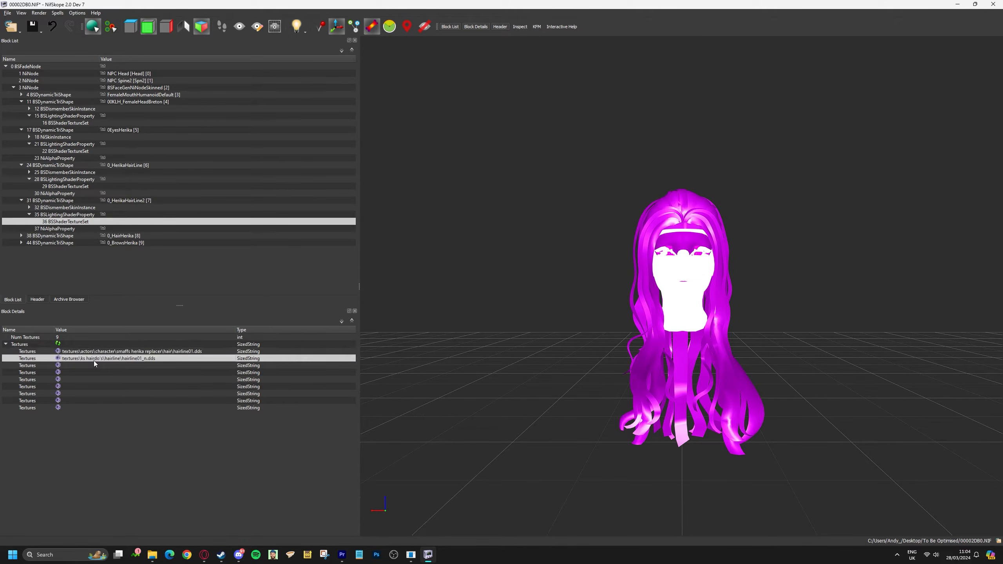
pyautogui.click(58, 358)
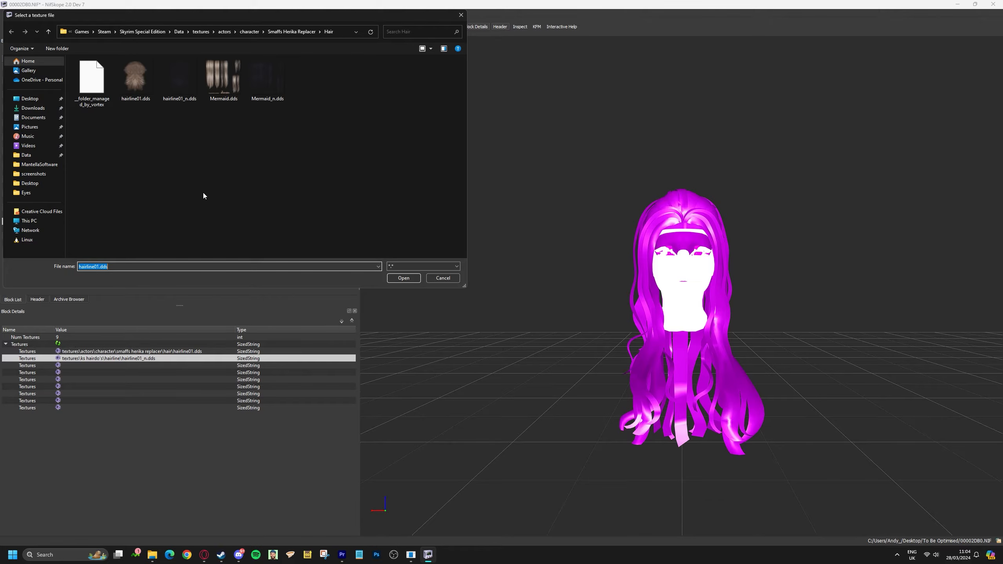
pyautogui.click(187, 93)
pyautogui.click(401, 279)
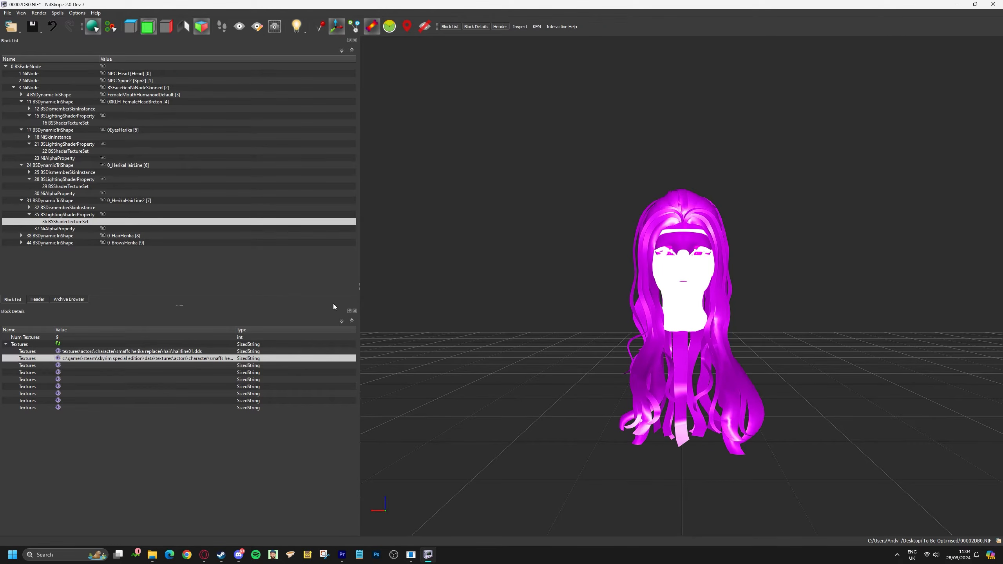
# Shorten the hairline01_n.dds path to textures\actors\character\smaffs herika replacer\hair\hairline01_n.dds.
pyautogui.doubleClick(101, 358)
pyautogui.click(83, 357)
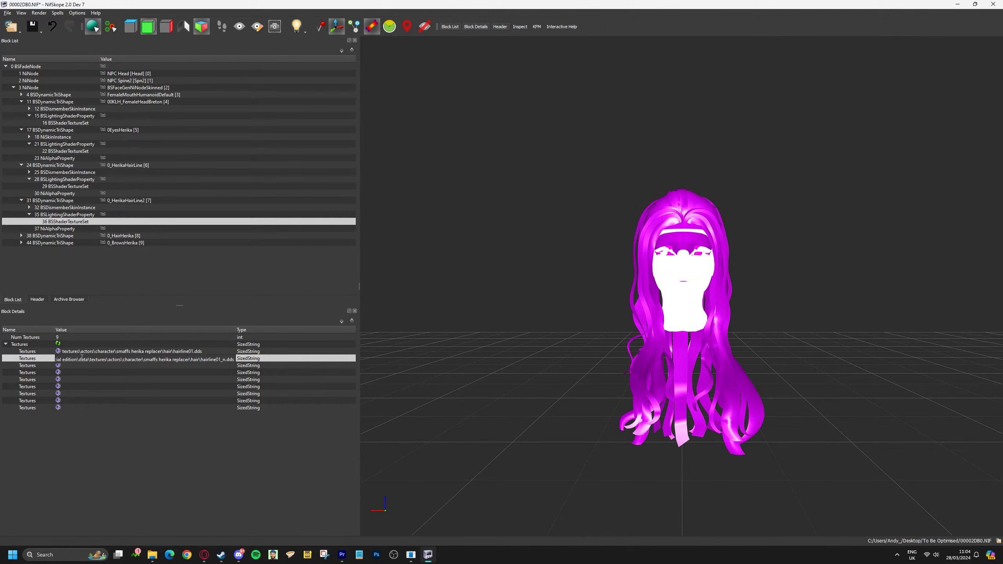
pyautogui.moveTo(81, 359); pyautogui.dragTo(53, 359)
pyautogui.press('Delete')
pyautogui.press('Delete')
pyautogui.press('Delete')
pyautogui.press('Delete')
pyautogui.press('Delete')
pyautogui.press('Delete')
pyautogui.click(93, 377)
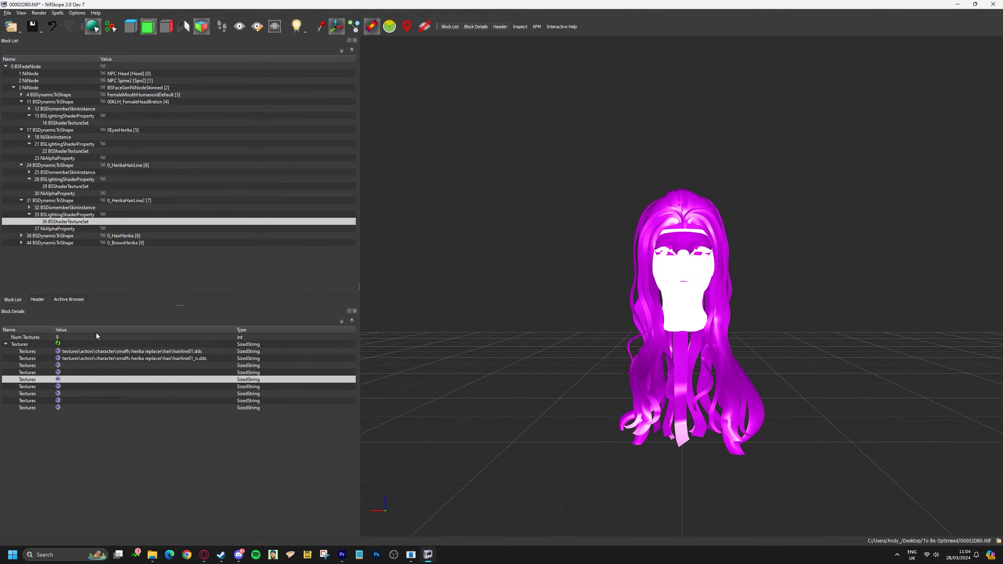
# Check the texture paths in the BSShaderTextureSet of the 0_HairHerika shape.
pyautogui.click(21, 236)
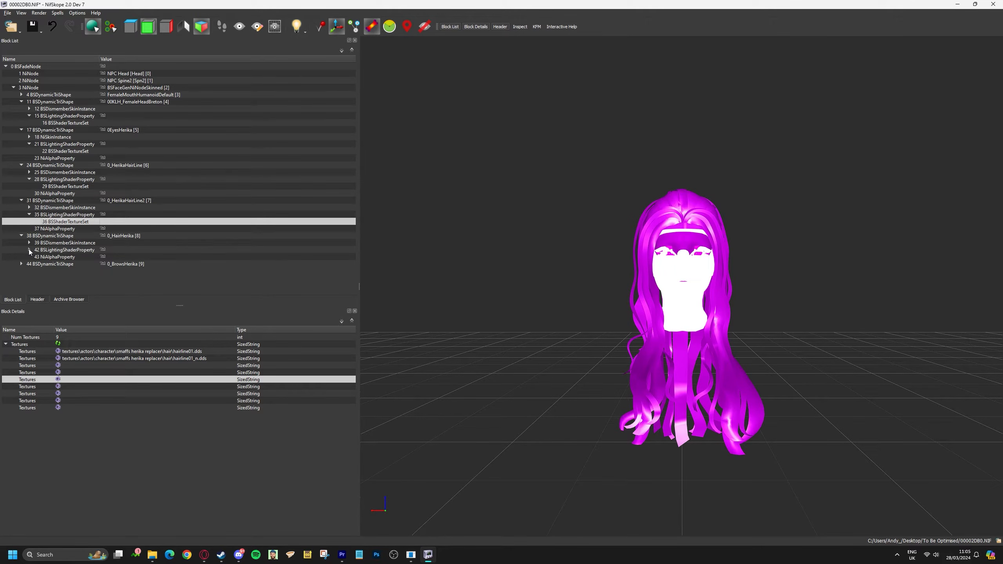
pyautogui.click(29, 250)
pyautogui.click(64, 257)
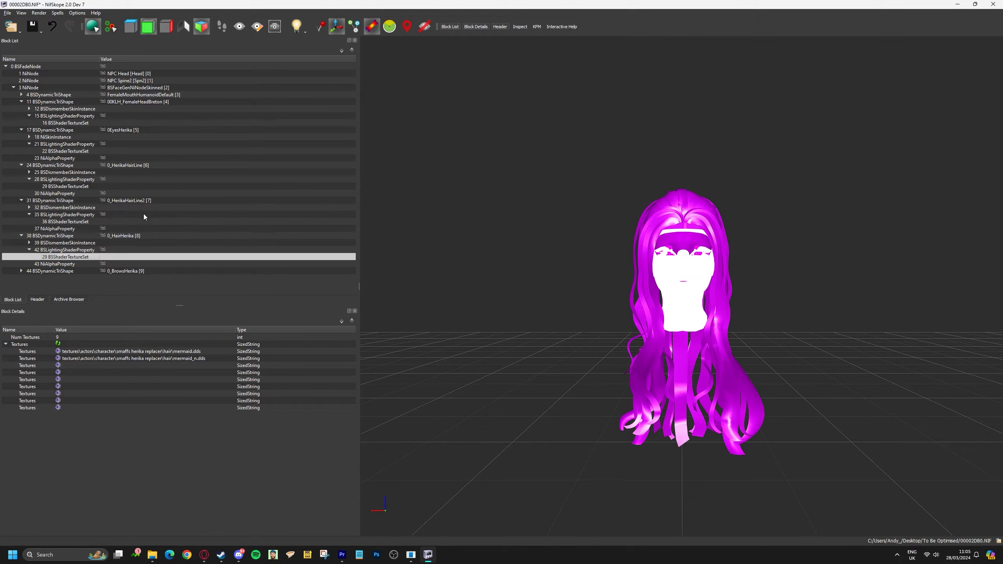
# Replace the second texture of the 0_BrowsHerika shape with femalebrow_n.dds from the Smaffs Herika Replacer\Eyes folder.
pyautogui.click(21, 271)
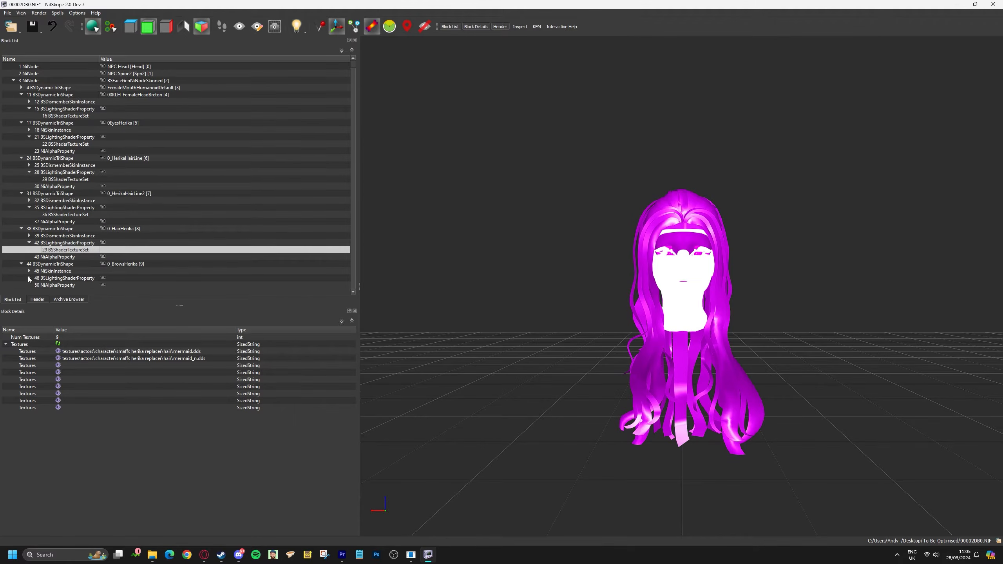
pyautogui.click(29, 278)
pyautogui.click(62, 278)
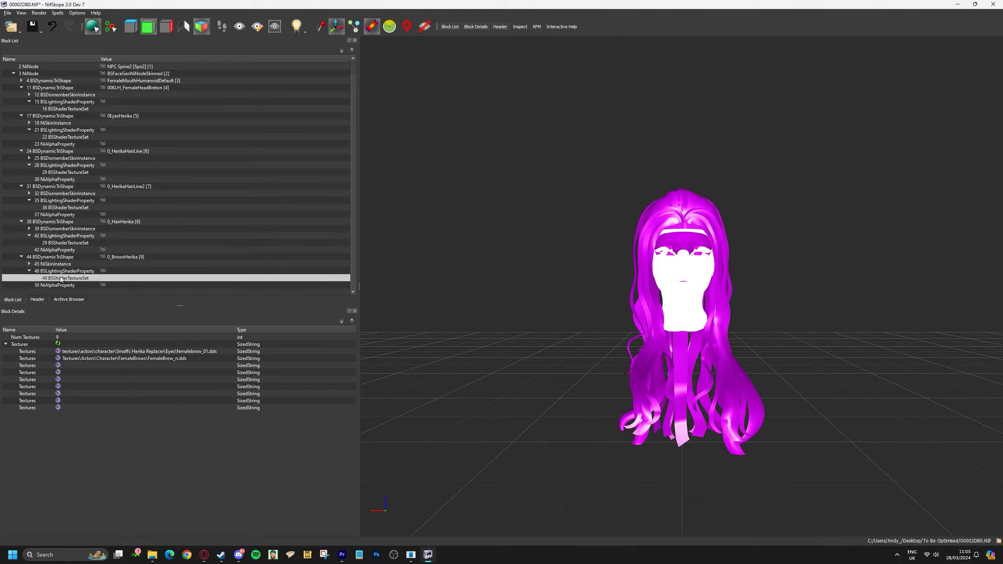
pyautogui.click(125, 352)
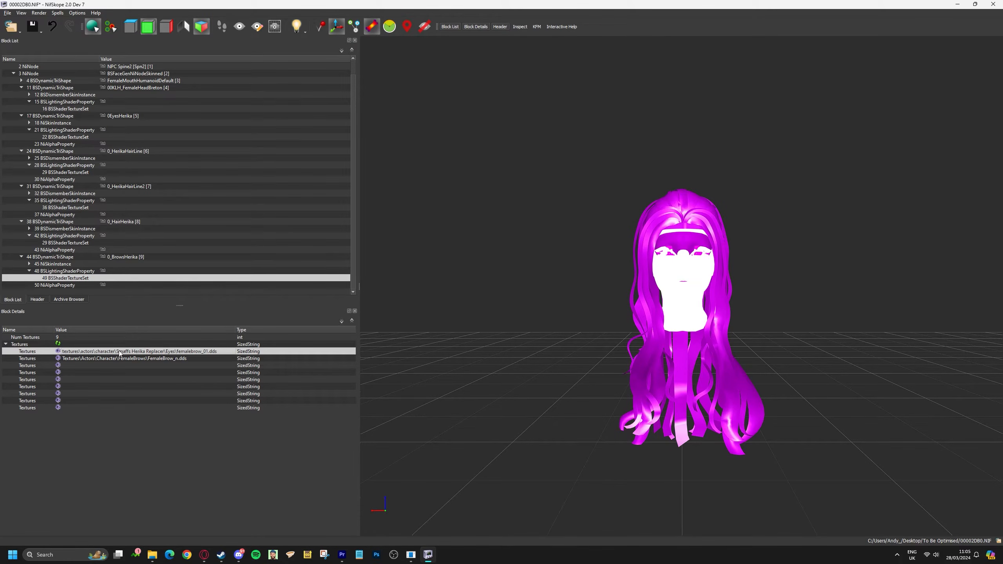
pyautogui.click(75, 360)
pyautogui.click(60, 361)
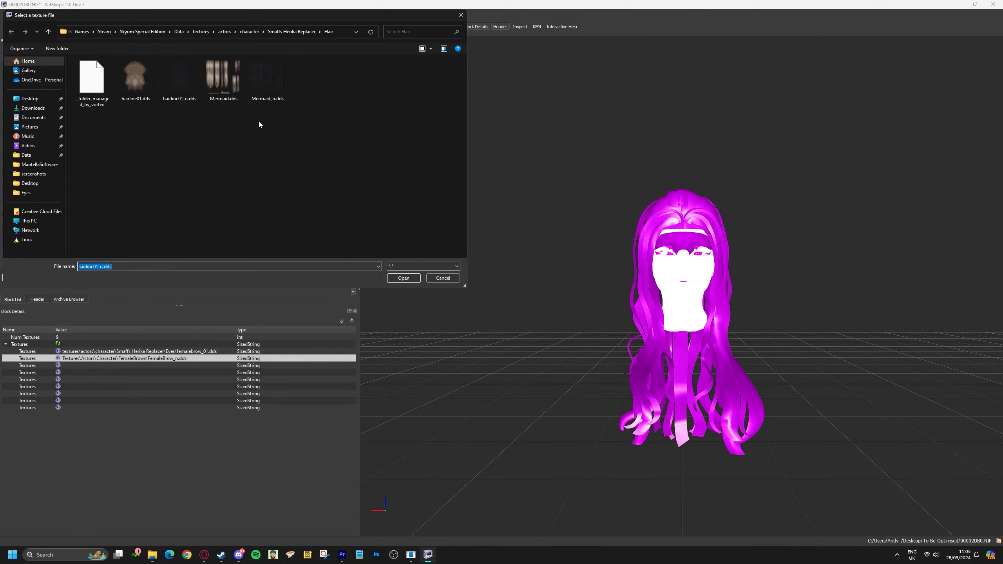
pyautogui.click(48, 31)
pyautogui.doubleClick(92, 73)
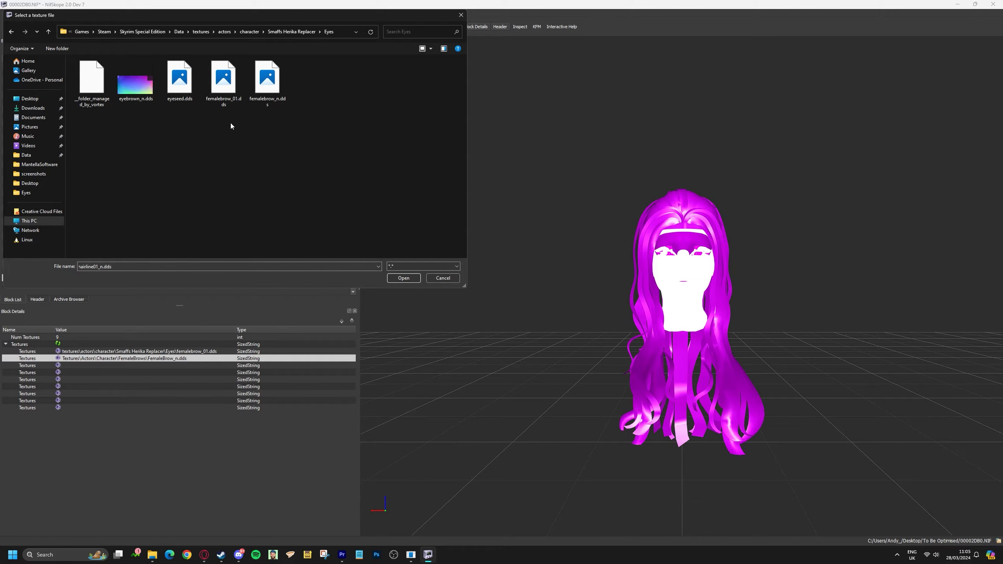
pyautogui.click(267, 81)
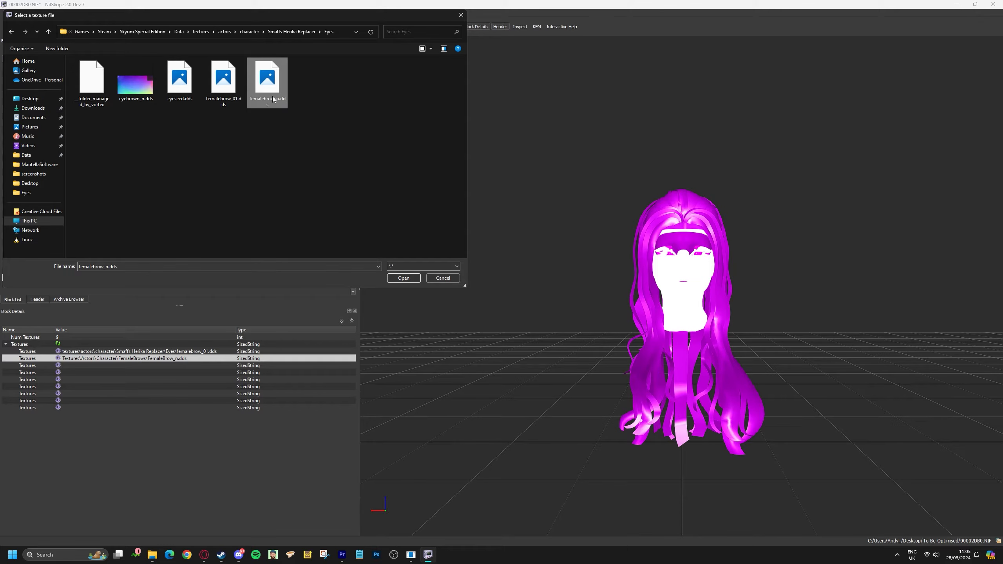
pyautogui.click(403, 279)
# Shorten the brow normal path to textures\actors\character\smaffs herika replacer\eyes\femalebrow_n.dds, then save the mesh and close NifSkope.
pyautogui.doubleClick(111, 359)
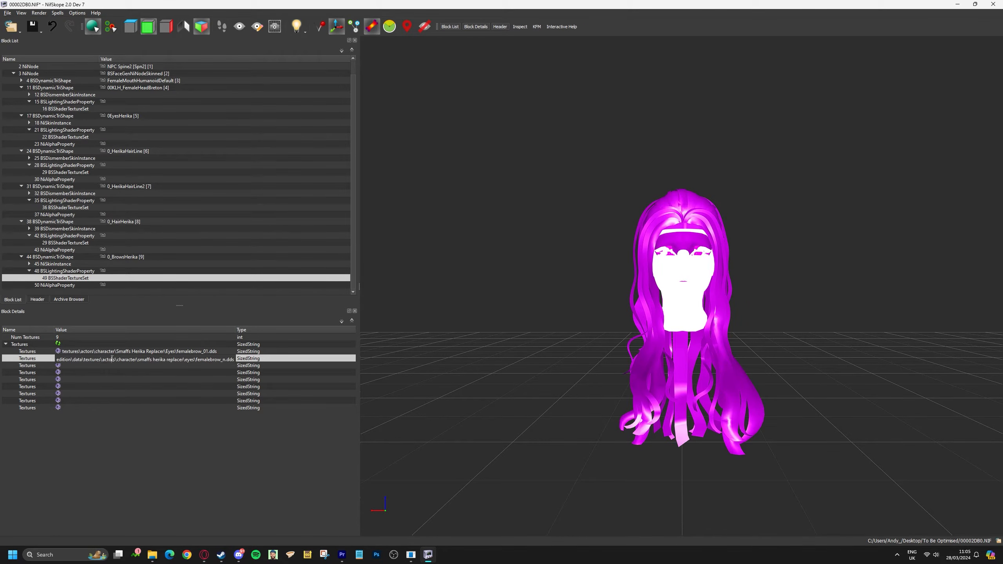
pyautogui.moveTo(85, 359); pyautogui.dragTo(51, 360)
pyautogui.press('BackSpace')
pyautogui.click(94, 373)
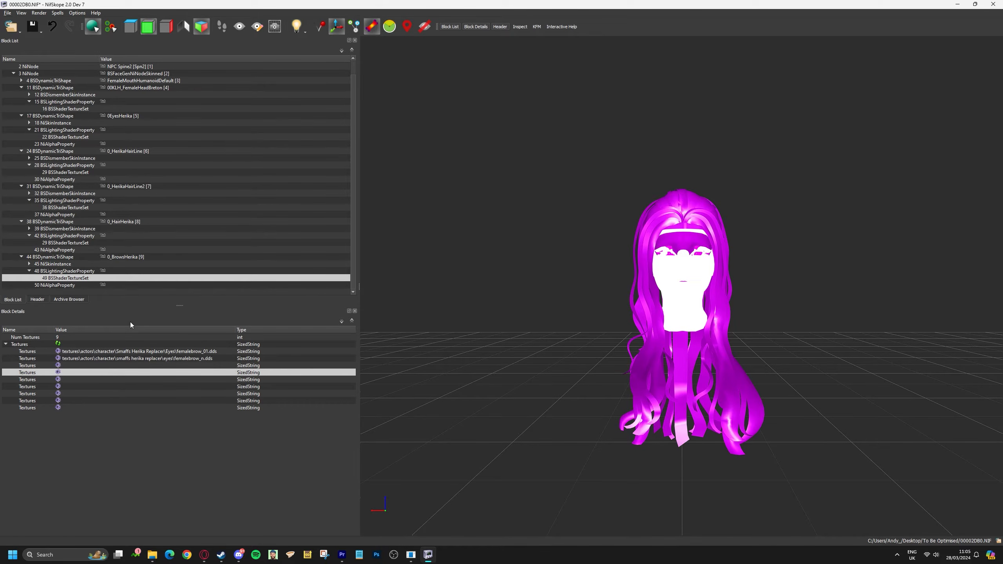
pyautogui.click(32, 27)
pyautogui.click(992, 4)
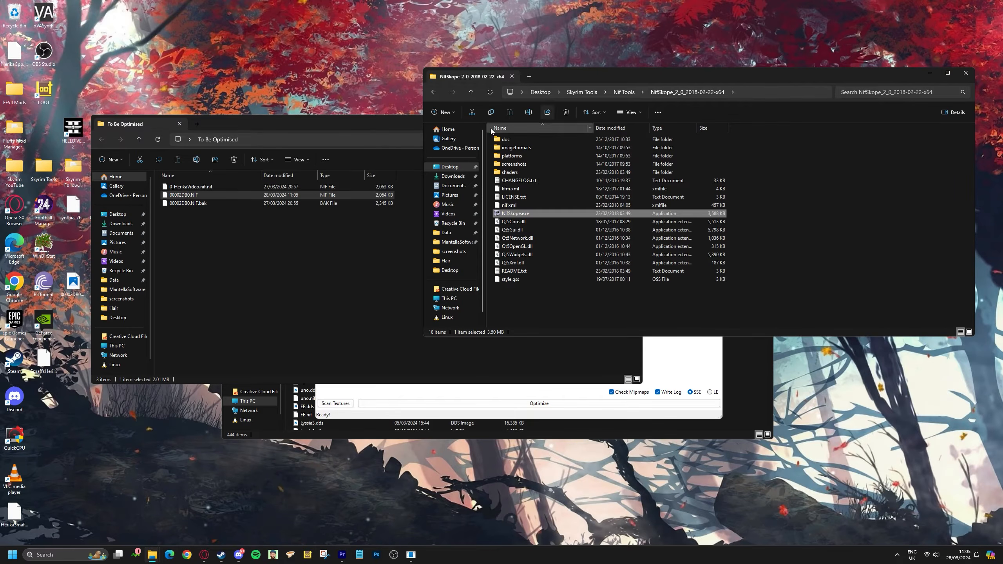
# Copy the edited 00002DB0.NIF from the To Be Optimised folder.
pyautogui.click(182, 194)
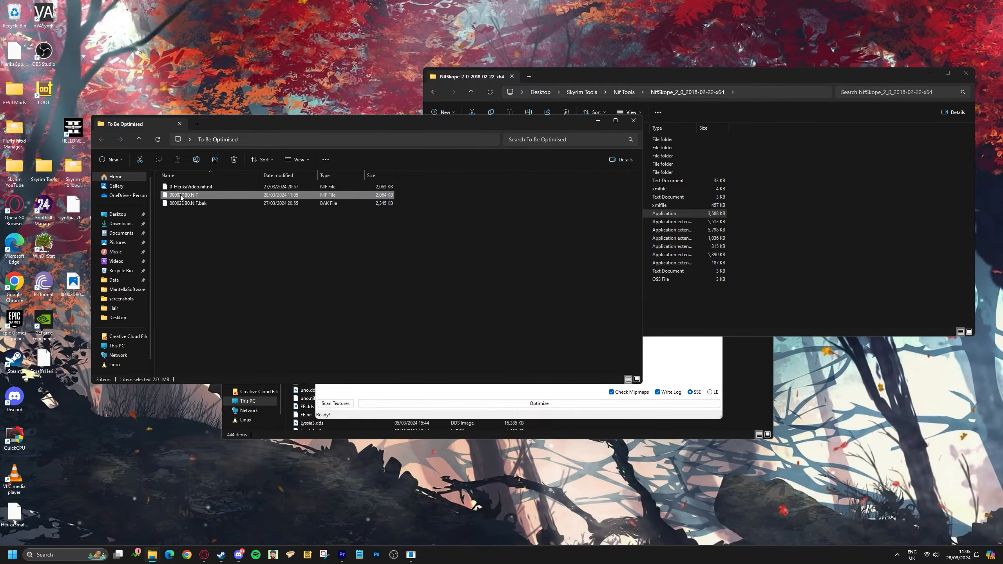
pyautogui.rightClick(183, 196)
pyautogui.click(205, 206)
# Open the Herika Replacer folder in Skyrim Follower Mods and arrange its window for working.
pyautogui.moveTo(426, 126); pyautogui.dragTo(621, 244)
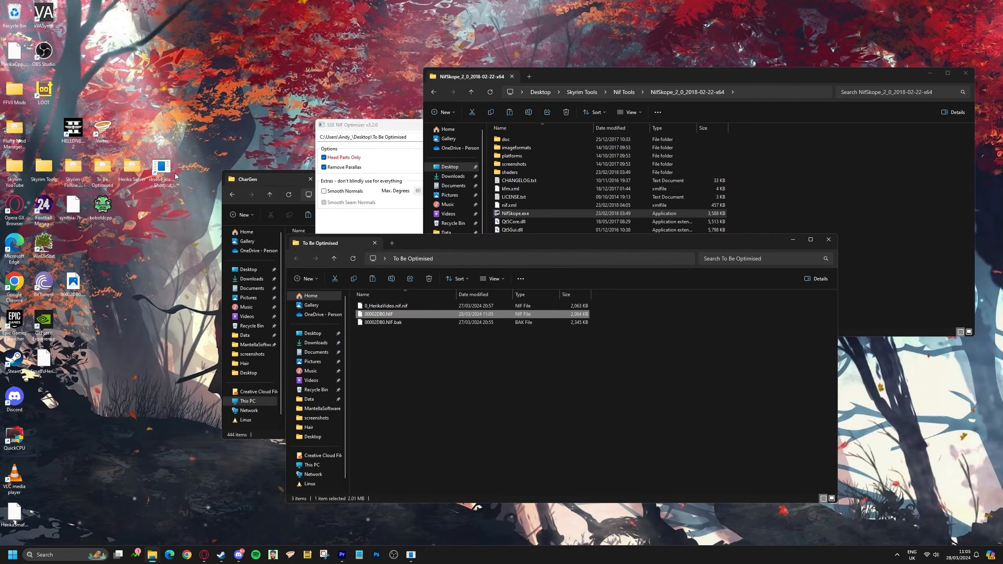
pyautogui.doubleClick(72, 174)
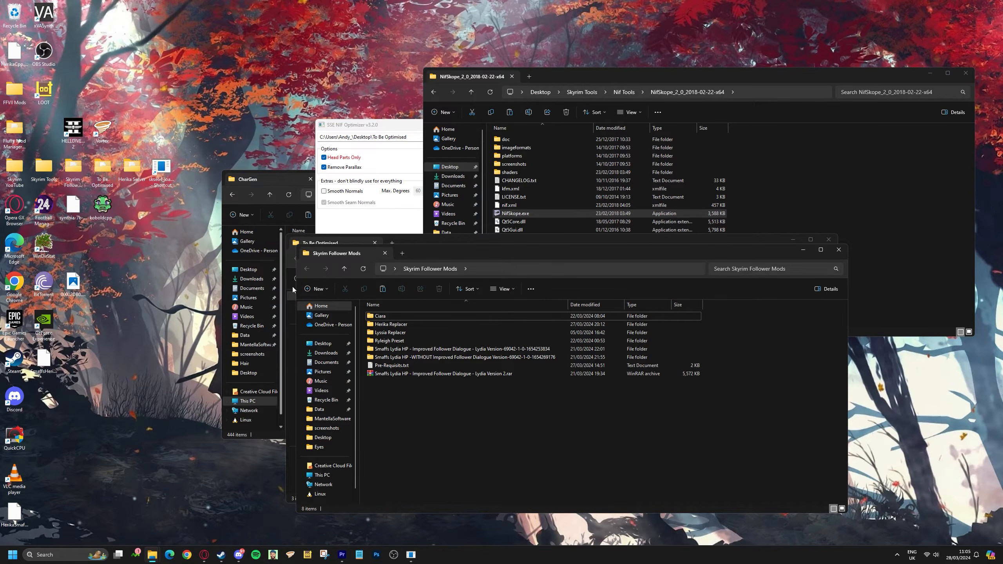
pyautogui.doubleClick(381, 324)
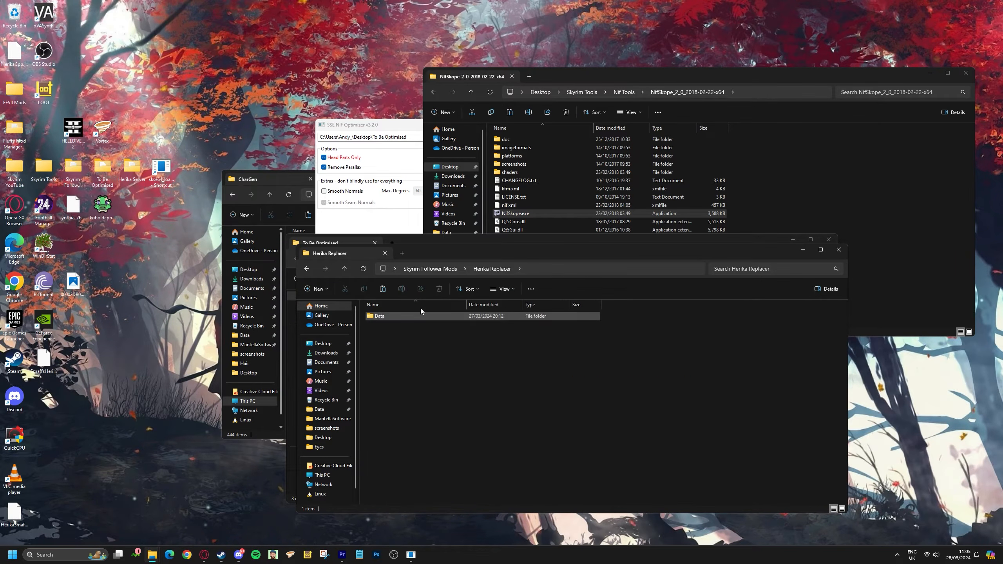
pyautogui.moveTo(728, 249); pyautogui.dragTo(703, 73)
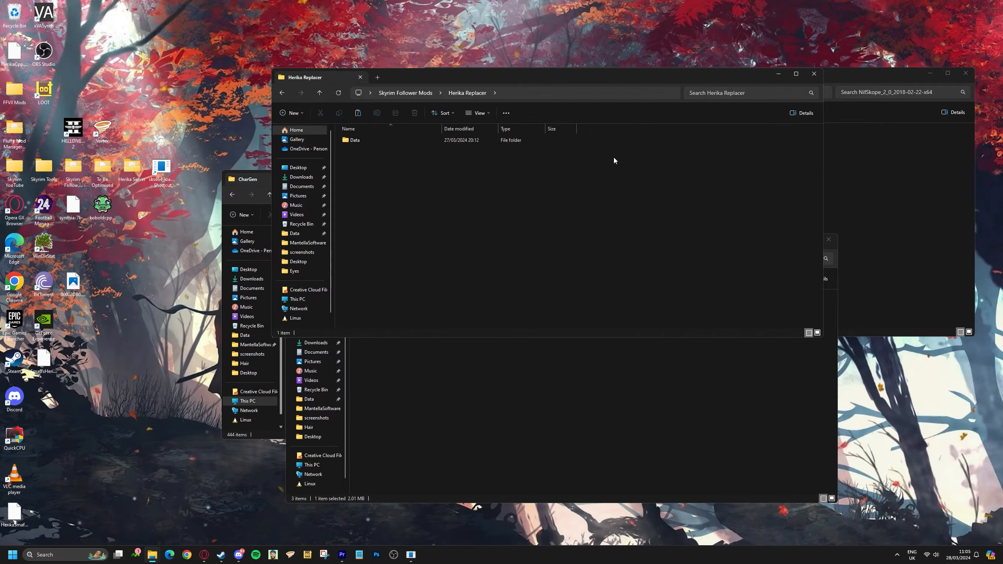
pyautogui.moveTo(296, 337); pyautogui.dragTo(237, 402)
# Paste 00002DB0.NIF into the replacer's Data\Meshes\actors\character\FaceGenData\FaceGeom\AddDiagToReplace.esp folder.
pyautogui.doubleClick(356, 140)
pyautogui.doubleClick(366, 141)
pyautogui.doubleClick(366, 140)
pyautogui.doubleClick(365, 140)
pyautogui.doubleClick(365, 139)
pyautogui.doubleClick(365, 140)
pyautogui.doubleClick(365, 140)
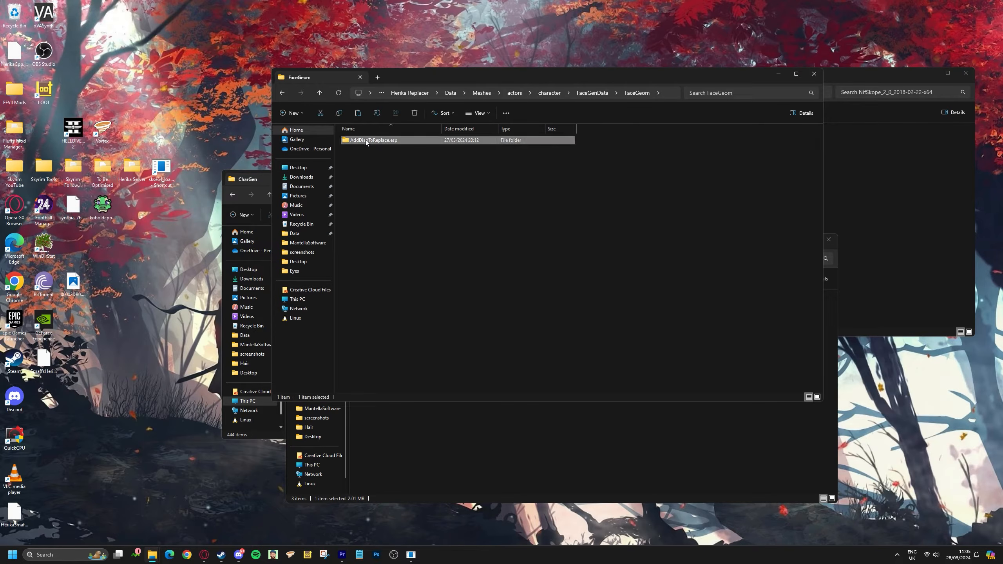
pyautogui.rightClick(390, 171)
pyautogui.click(399, 179)
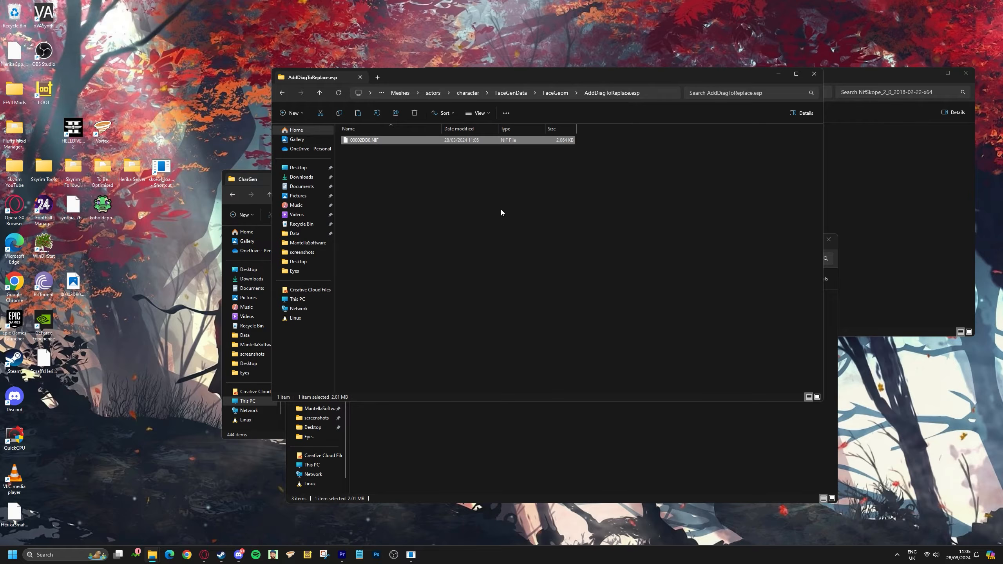
# Open the SKSE\Plugins\CharGen folder inside the Skyrim Special Edition Data folder.
pyautogui.click(914, 252)
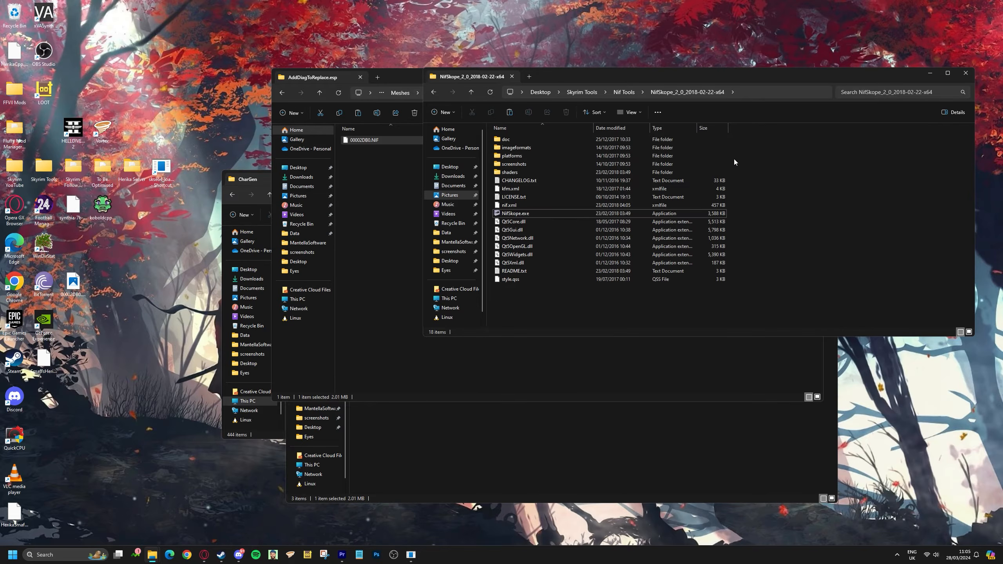
pyautogui.click(438, 233)
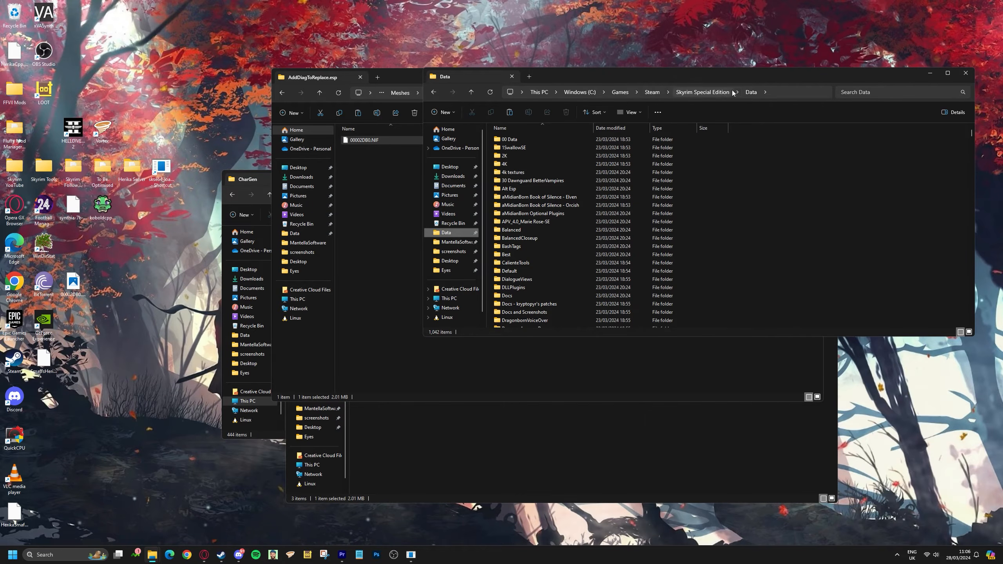
pyautogui.click(568, 197)
pyautogui.press('s')
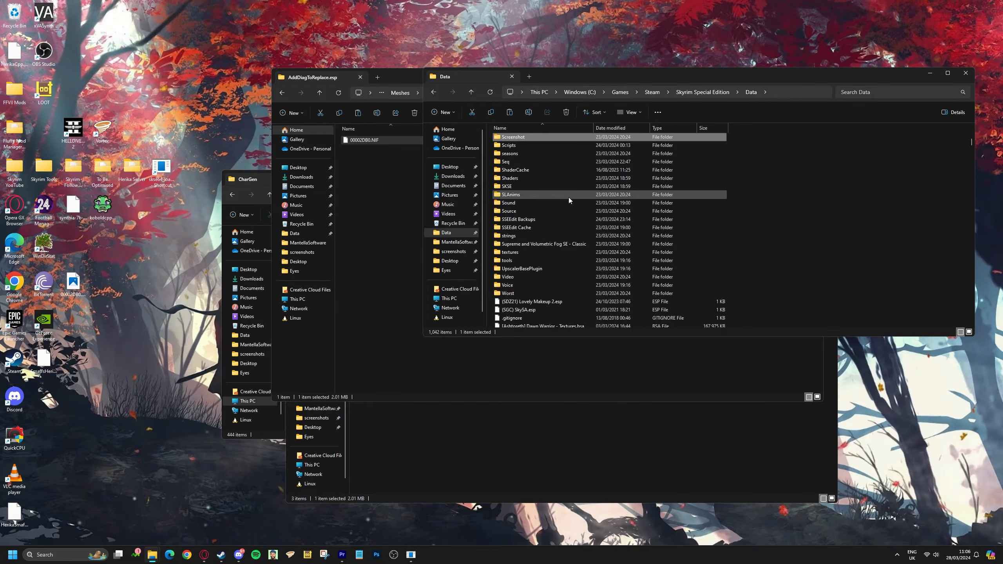
pyautogui.doubleClick(530, 185)
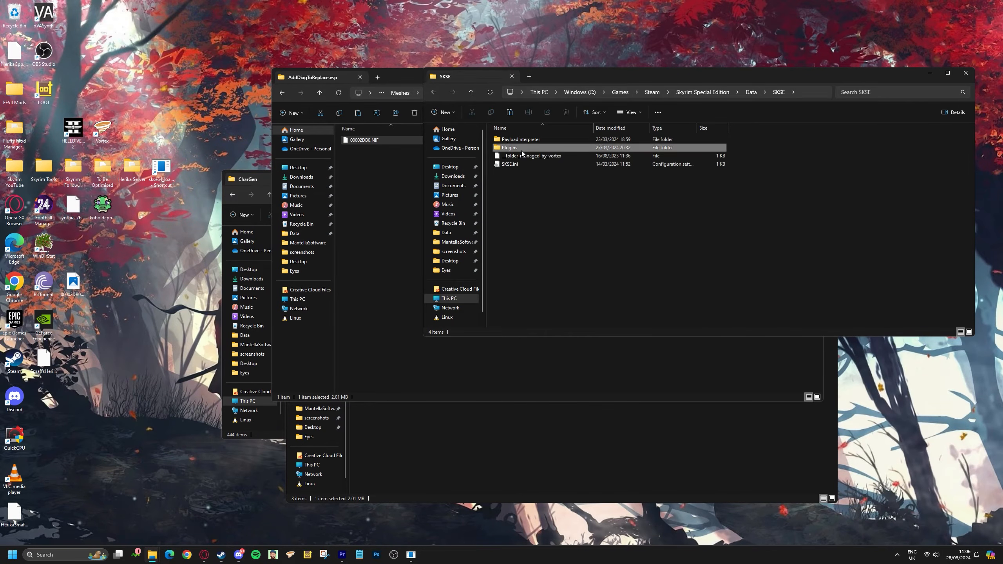
pyautogui.doubleClick(521, 148)
pyautogui.doubleClick(525, 163)
# Rename 0_HerikaVideo.nif.dds in the CharGen folder as 0_HerikaVideo2.dds.
pyautogui.click(552, 141)
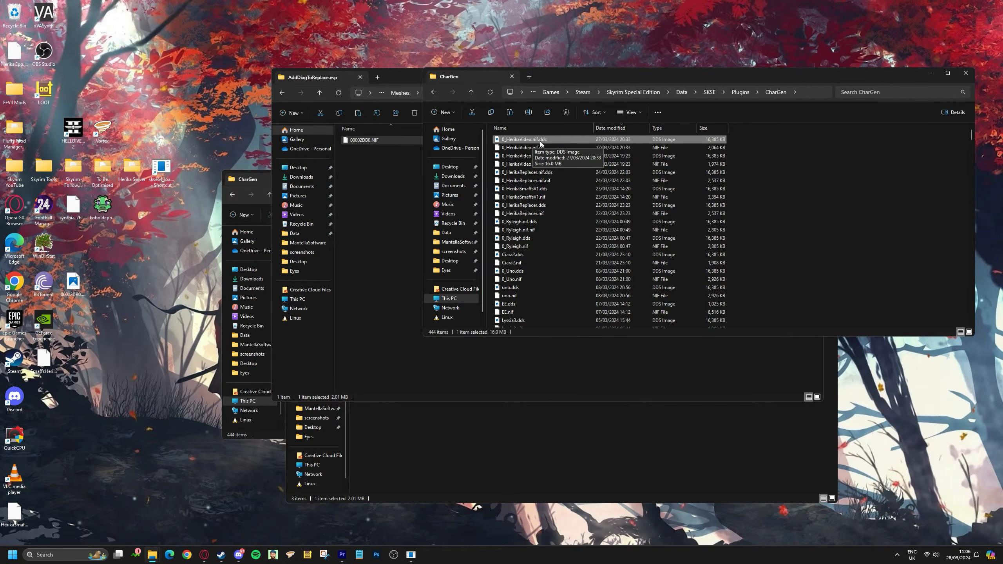
pyautogui.rightClick(548, 142)
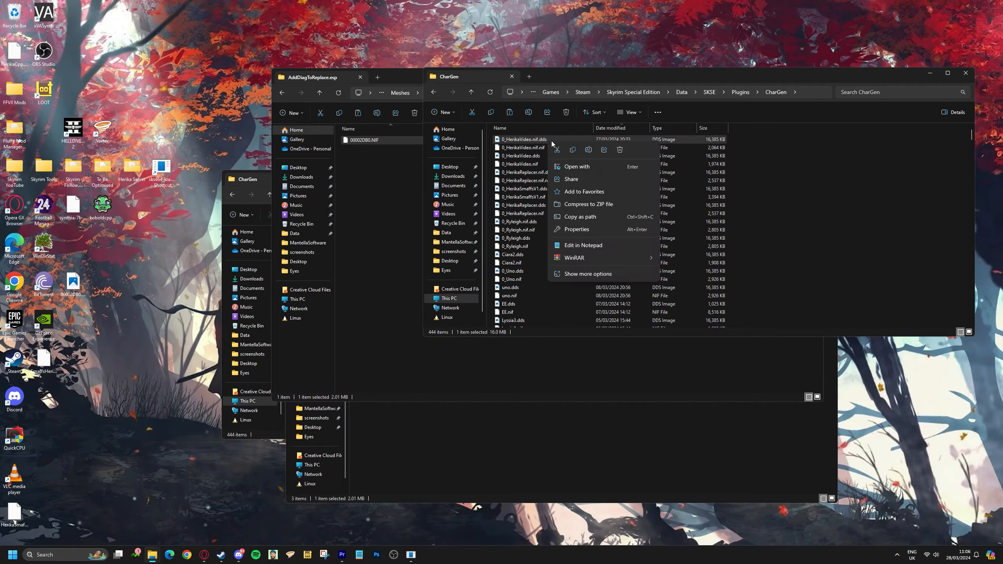
pyautogui.click(572, 150)
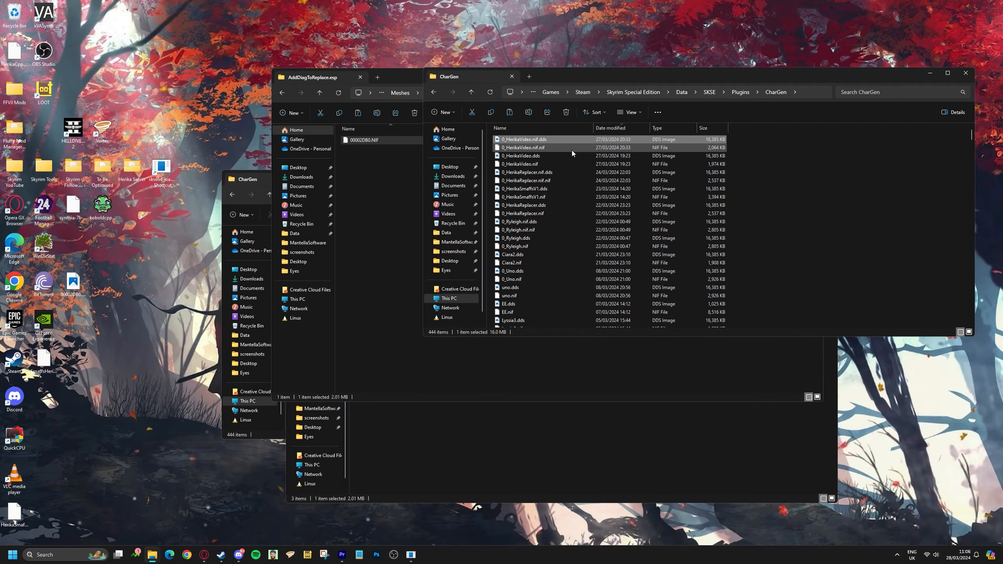
pyautogui.click(536, 141)
pyautogui.click(533, 140)
pyautogui.press('Delete')
pyautogui.press('Delete')
pyautogui.press('BackSpace')
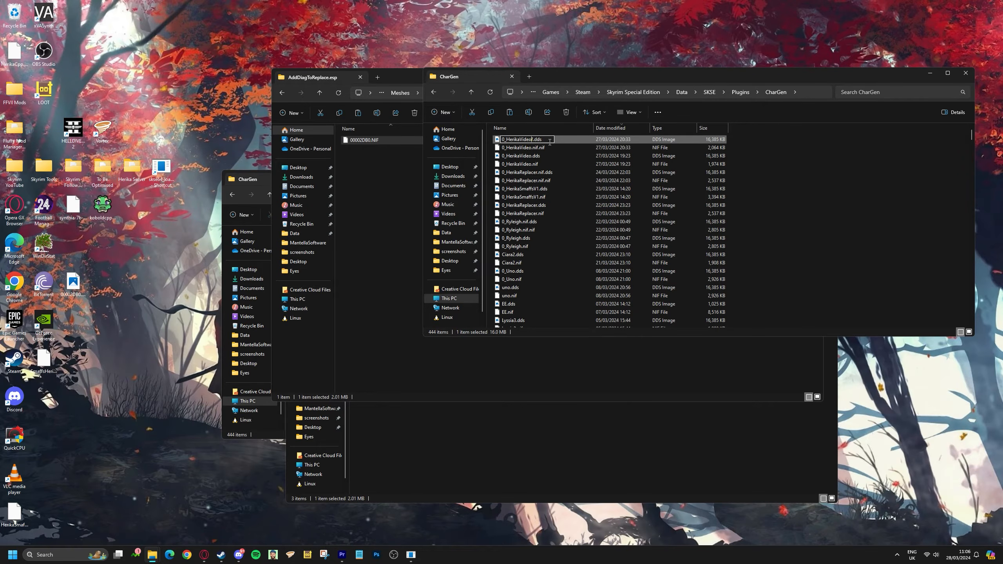
pyautogui.write('2')
pyautogui.press('Delete')
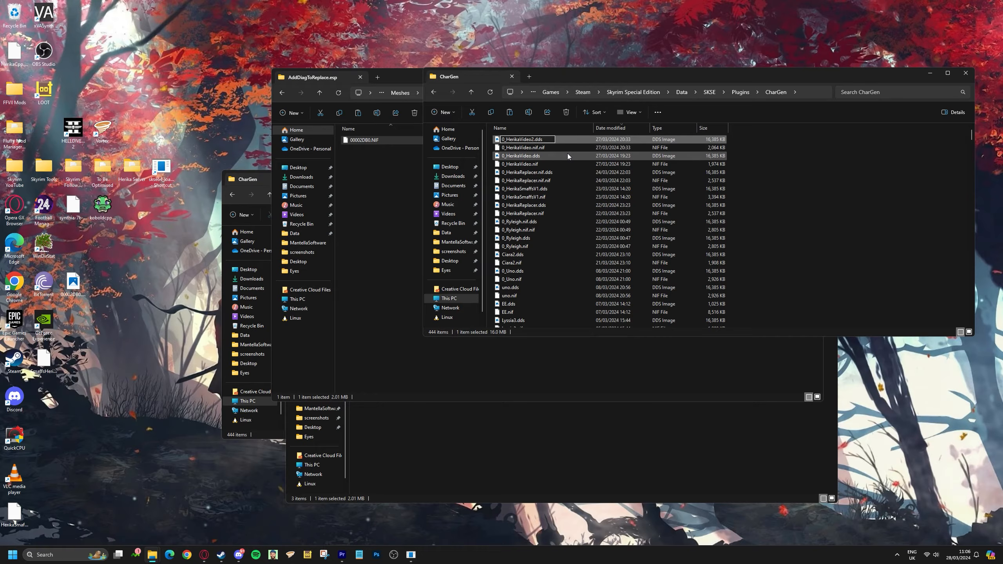
pyautogui.click(553, 162)
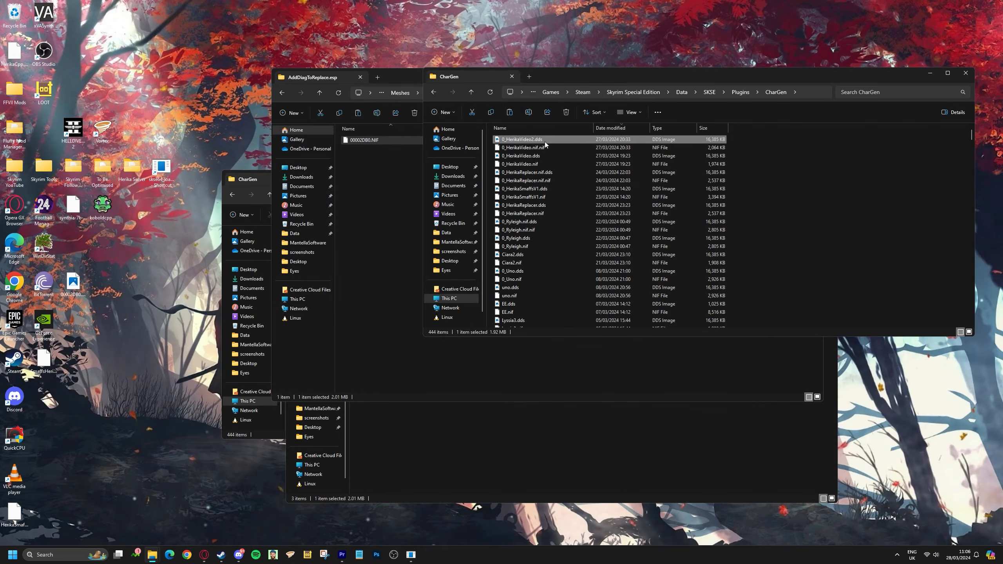
# Copy 0_HerikaVideo2.dds from the CharGen folder into the To Be Optimised folder.
pyautogui.rightClick(527, 142)
pyautogui.press('Escape')
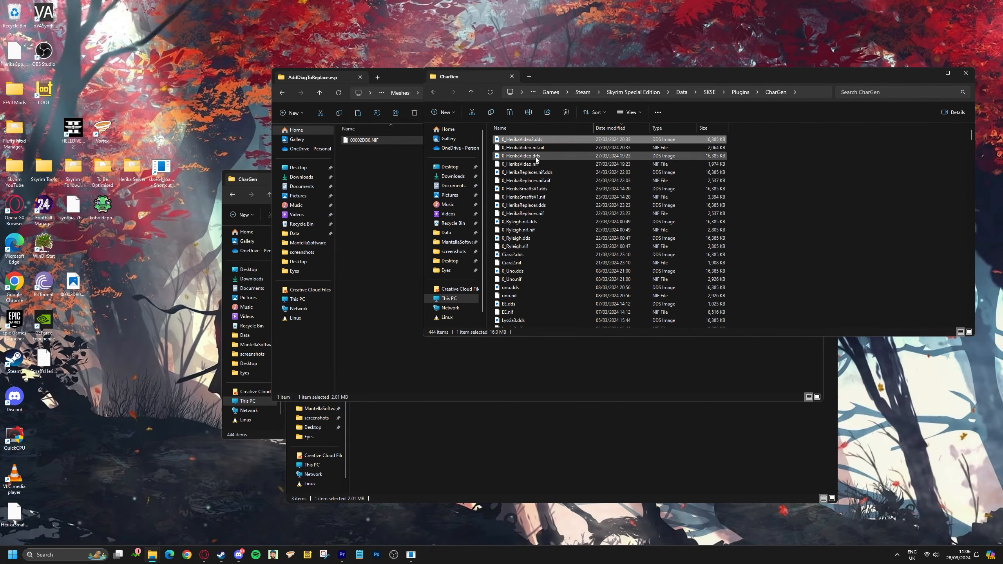
pyautogui.click(399, 426)
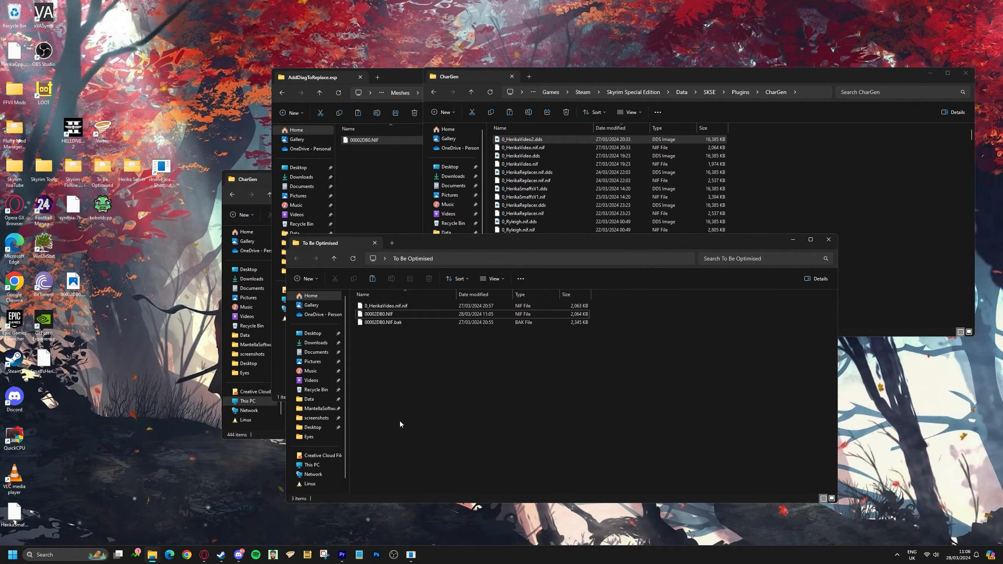
pyautogui.rightClick(447, 403)
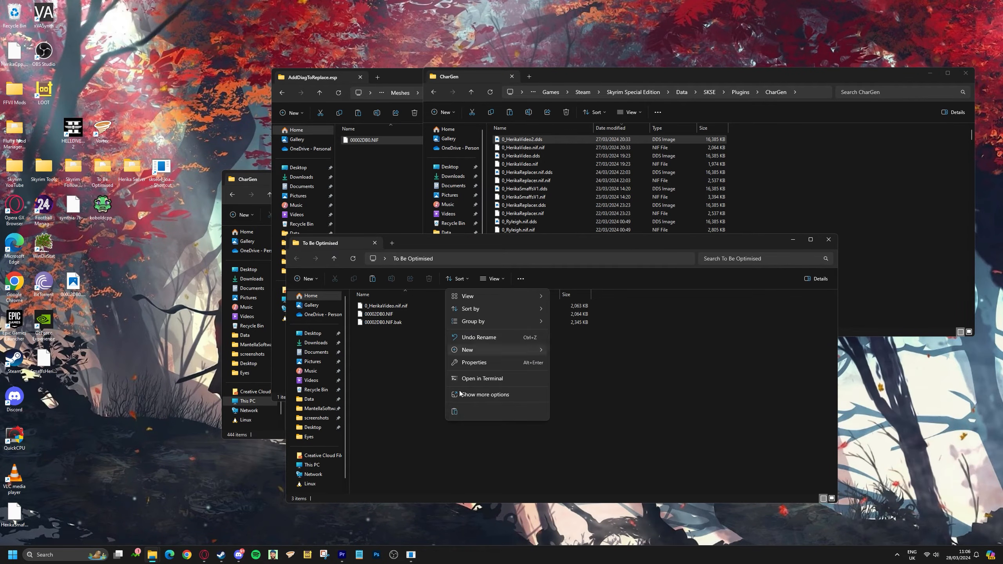
pyautogui.click(454, 411)
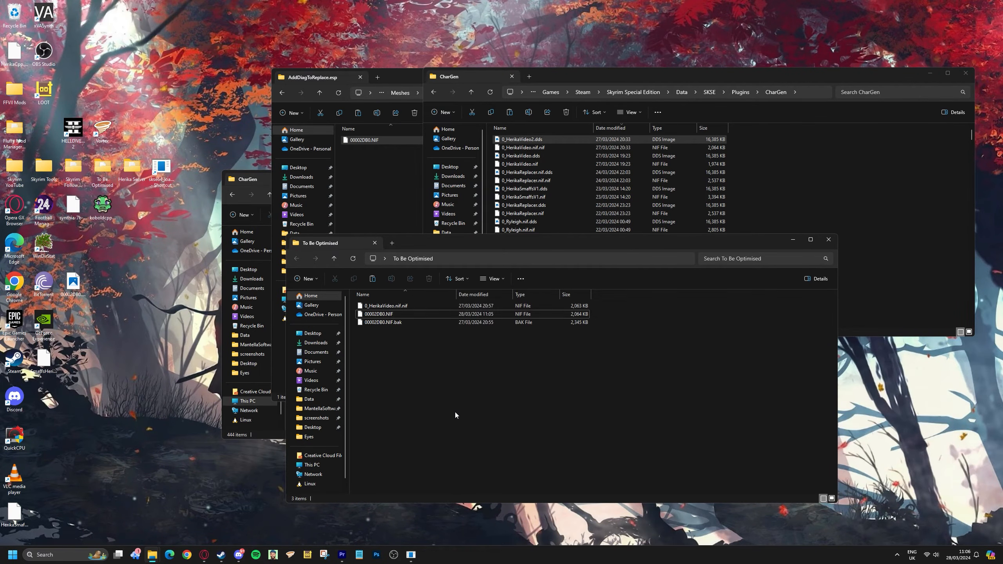
# Rename the 0_HerikaVideo2.dds copy in To Be Optimised as 00002DB0.dds.
pyautogui.click(385, 314)
pyautogui.click(384, 331)
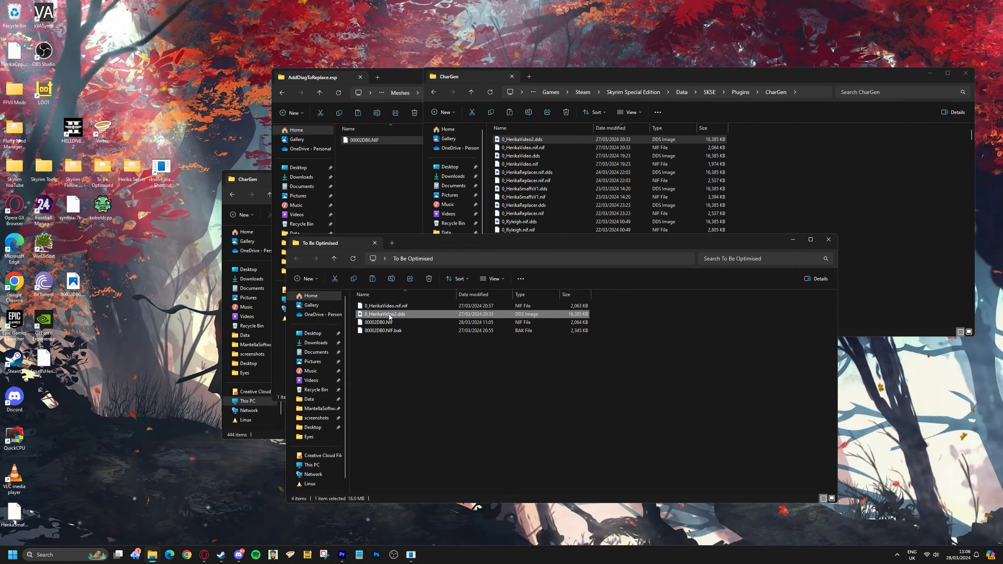
pyautogui.rightClick(388, 314)
pyautogui.click(429, 327)
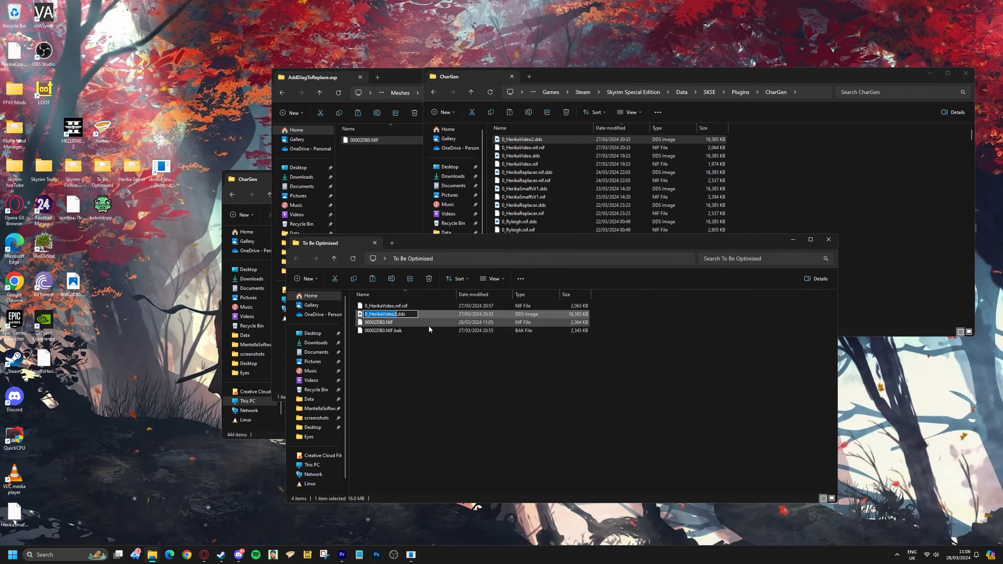
pyautogui.write('00002DB0')
pyautogui.press('Return')
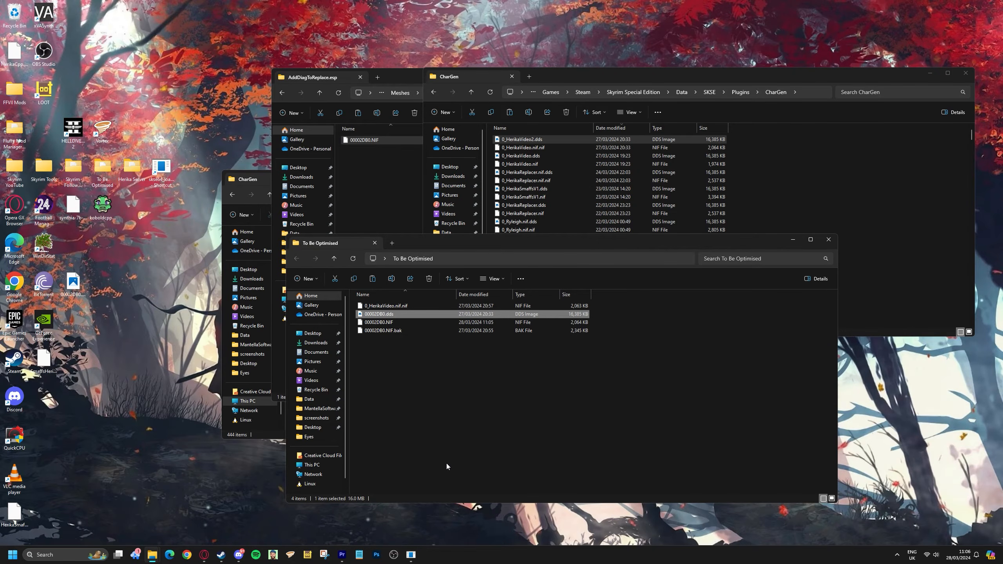
# Copy 00002DB0.dds from To Be Optimised and go up to the Herika Replacer mod's Data folder.
pyautogui.rightClick(375, 313)
pyautogui.click(398, 322)
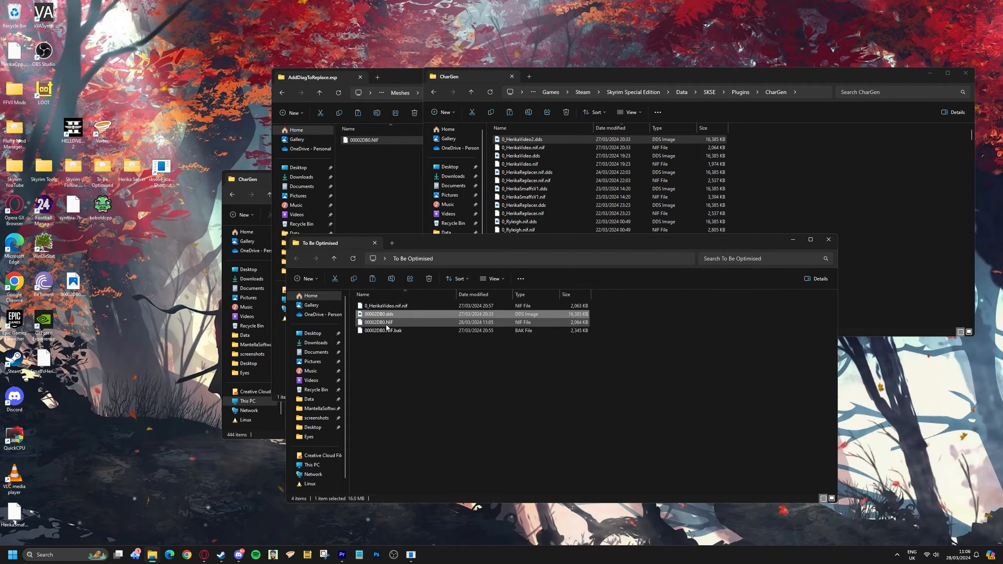
pyautogui.click(374, 200)
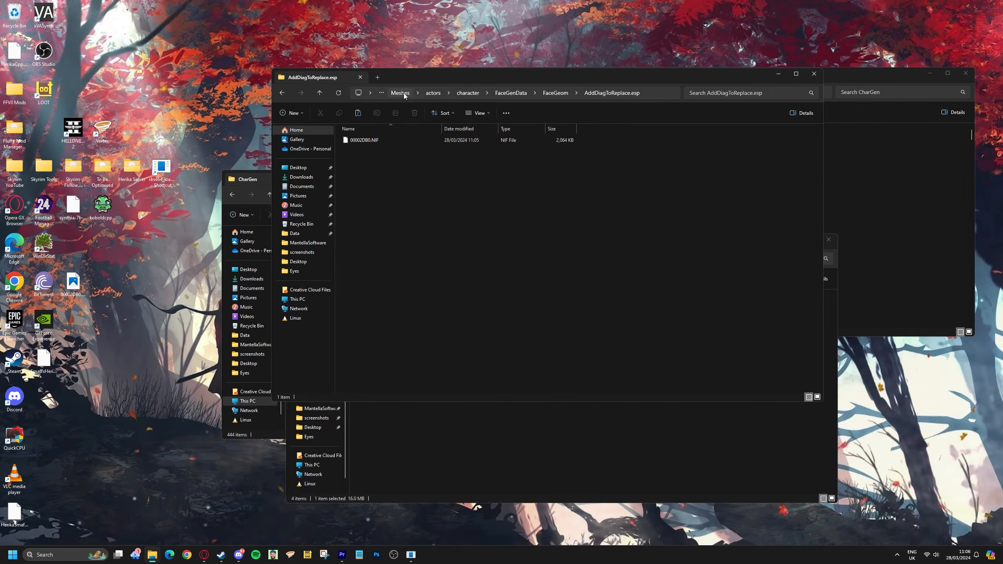
pyautogui.click(672, 90)
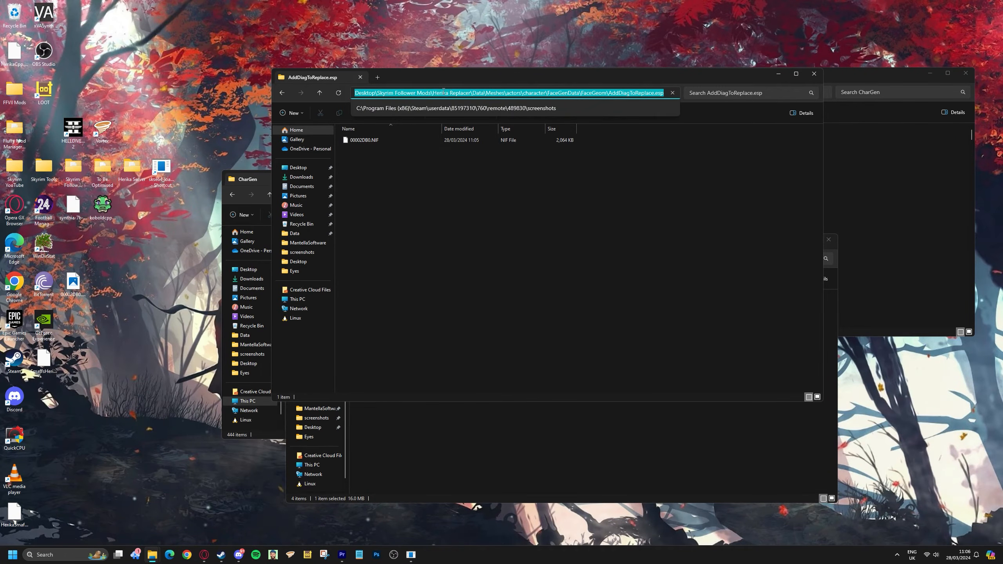
pyautogui.click(454, 274)
pyautogui.click(320, 94)
pyautogui.click(320, 94)
pyautogui.click(320, 94)
pyautogui.click(320, 94)
pyautogui.click(320, 94)
pyautogui.click(320, 94)
# Paste 00002DB0.dds into the mod's Textures\actors\Character\FaceGenData\FaceTint\AddDiagToReplace.esp folder.
pyautogui.click(362, 165)
pyautogui.doubleClick(360, 149)
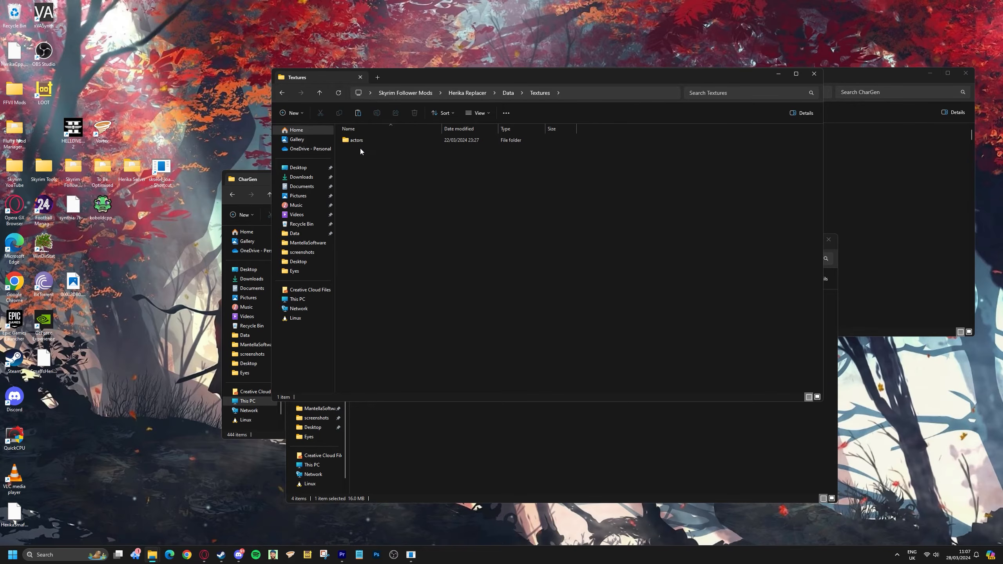
pyautogui.doubleClick(359, 141)
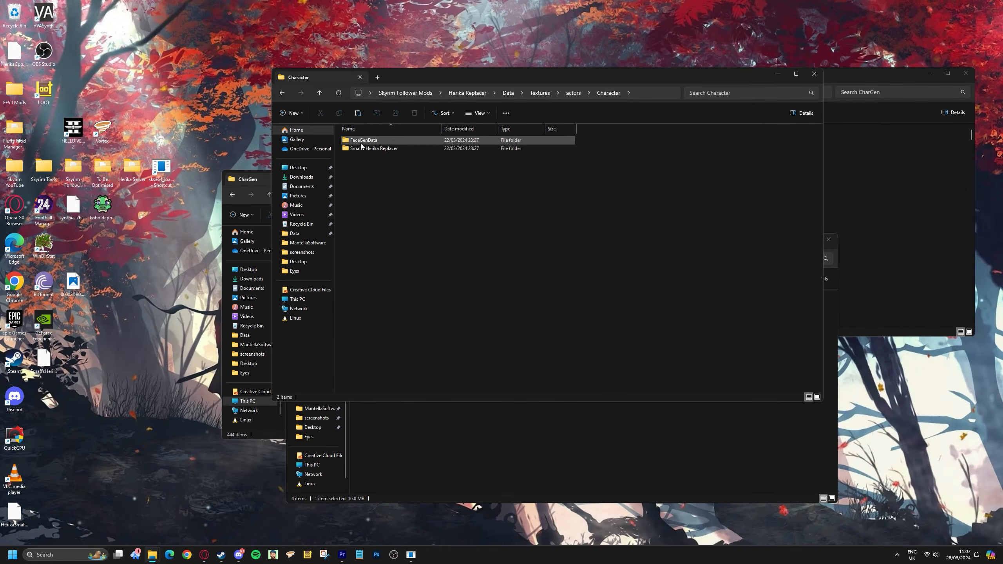
pyautogui.doubleClick(360, 141)
pyautogui.doubleClick(362, 140)
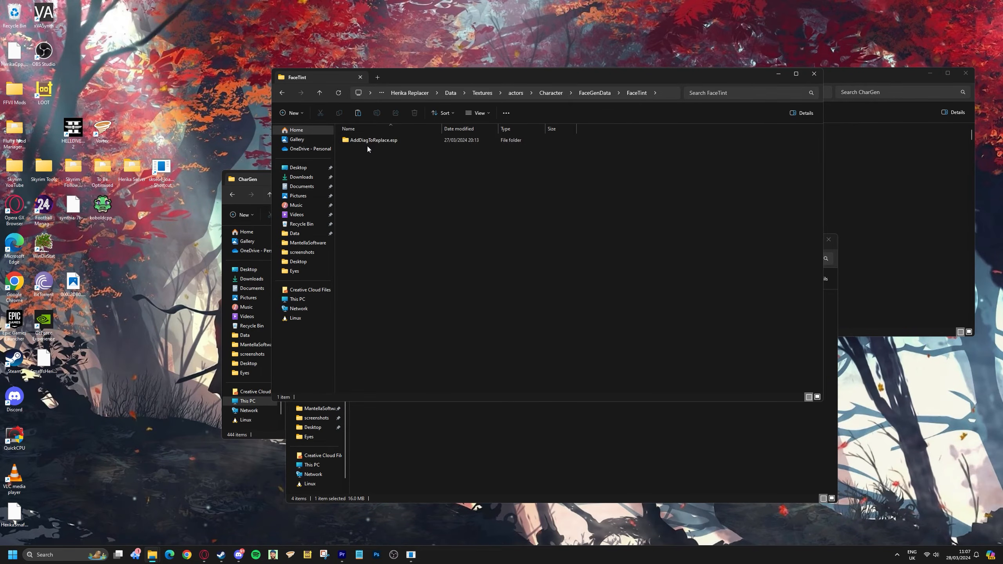
pyautogui.doubleClick(369, 141)
pyautogui.rightClick(408, 174)
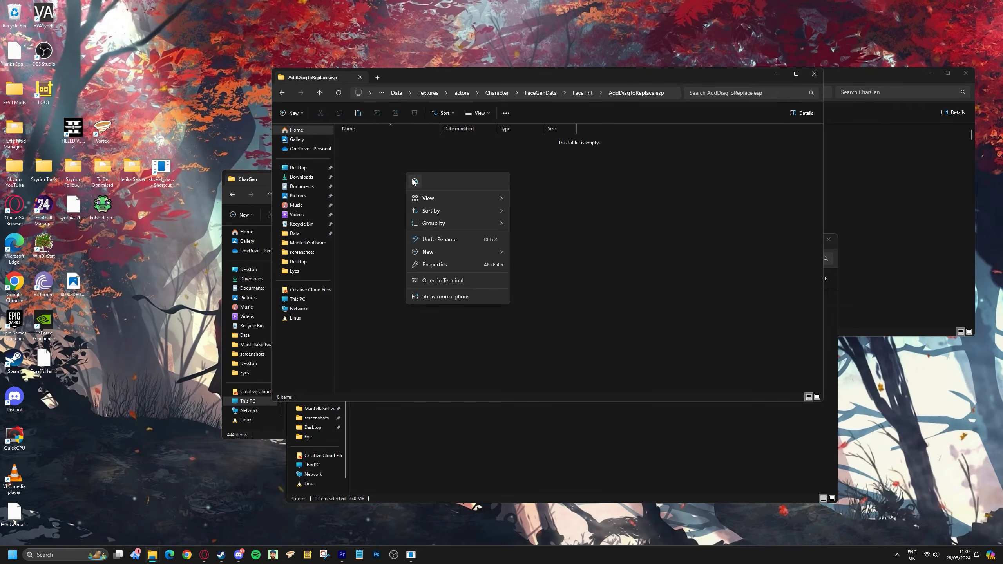
pyautogui.click(412, 178)
pyautogui.click(412, 179)
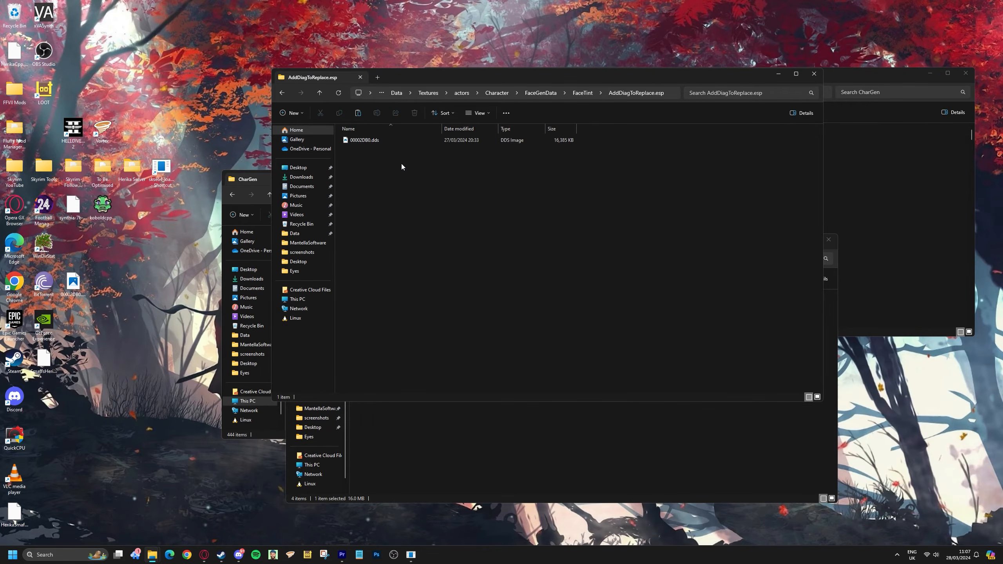
# Go back up to the Herika Replacer folder and copy its Data folder.
pyautogui.click(319, 92)
pyautogui.click(319, 92)
pyautogui.click(319, 93)
pyautogui.click(319, 92)
pyautogui.click(319, 93)
pyautogui.click(319, 92)
pyautogui.click(319, 92)
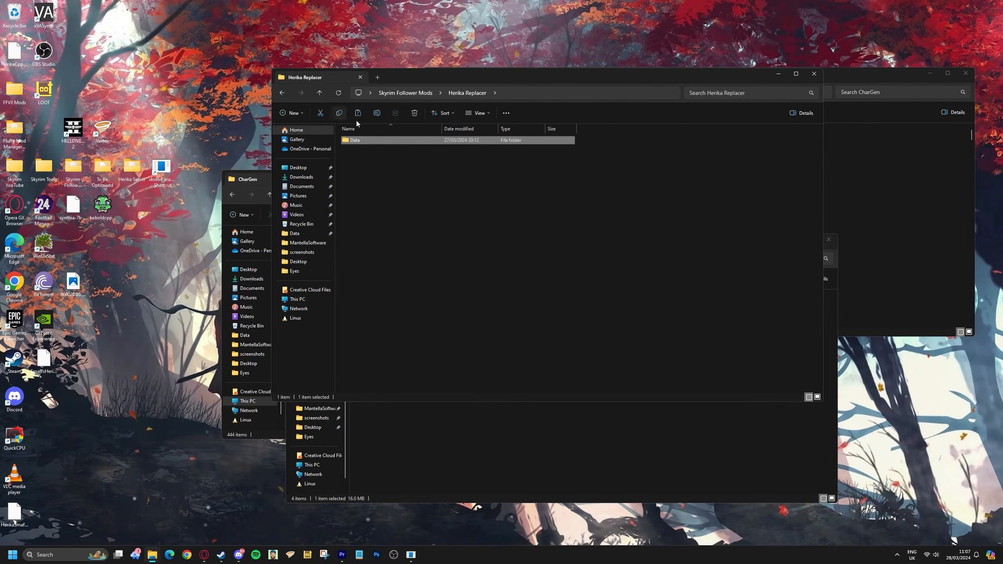
pyautogui.rightClick(354, 141)
pyautogui.click(376, 150)
# Paste the copied Data folder into the Skyrim Special Edition folder, replacing the files with the same names.
pyautogui.click(303, 235)
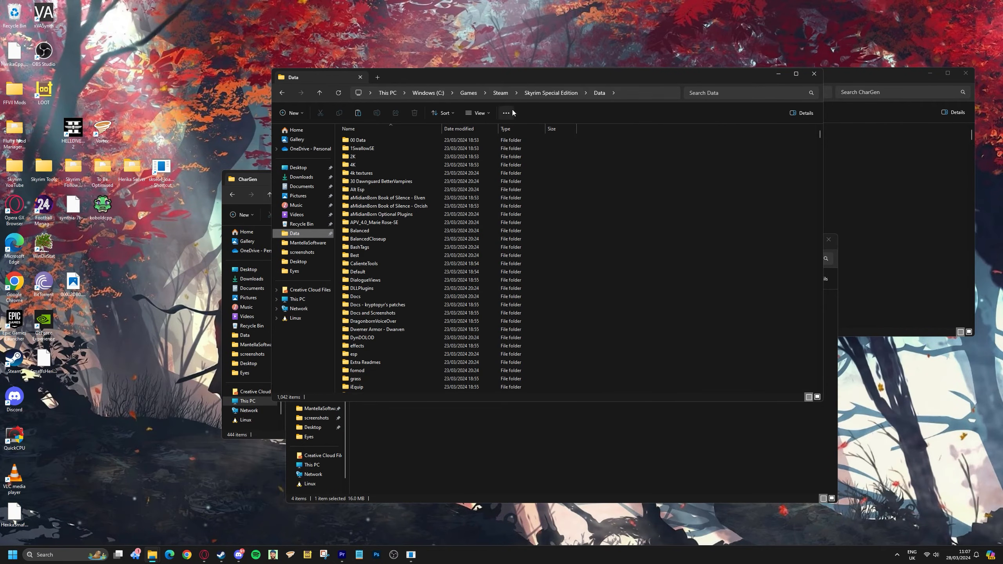
pyautogui.click(553, 93)
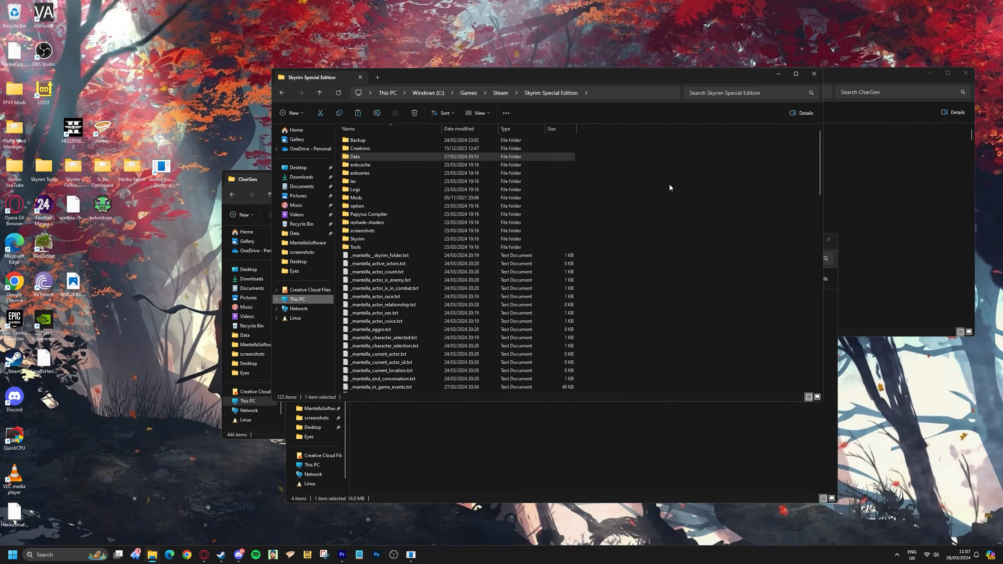
pyautogui.click(598, 192)
pyautogui.rightClick(572, 194)
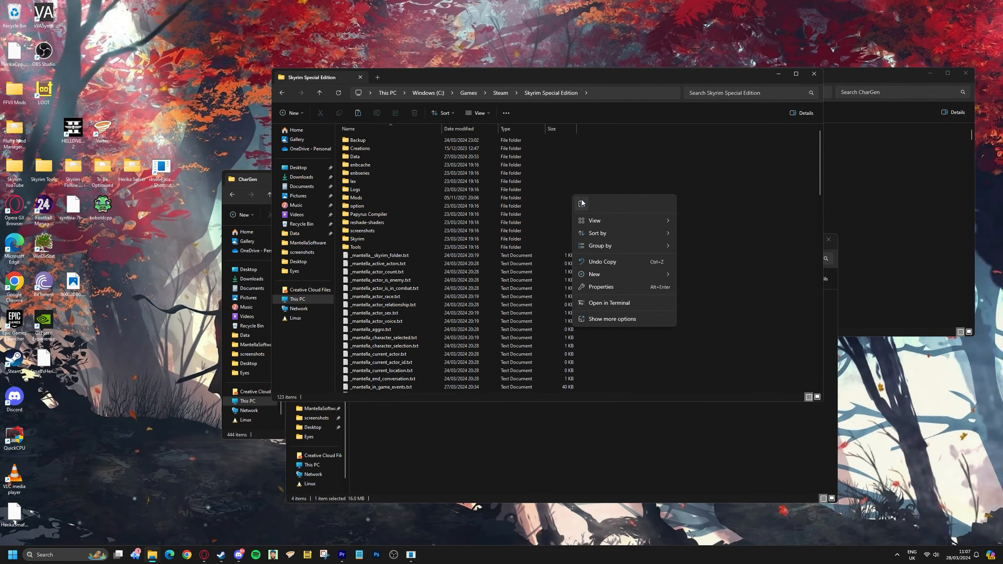
pyautogui.click(581, 200)
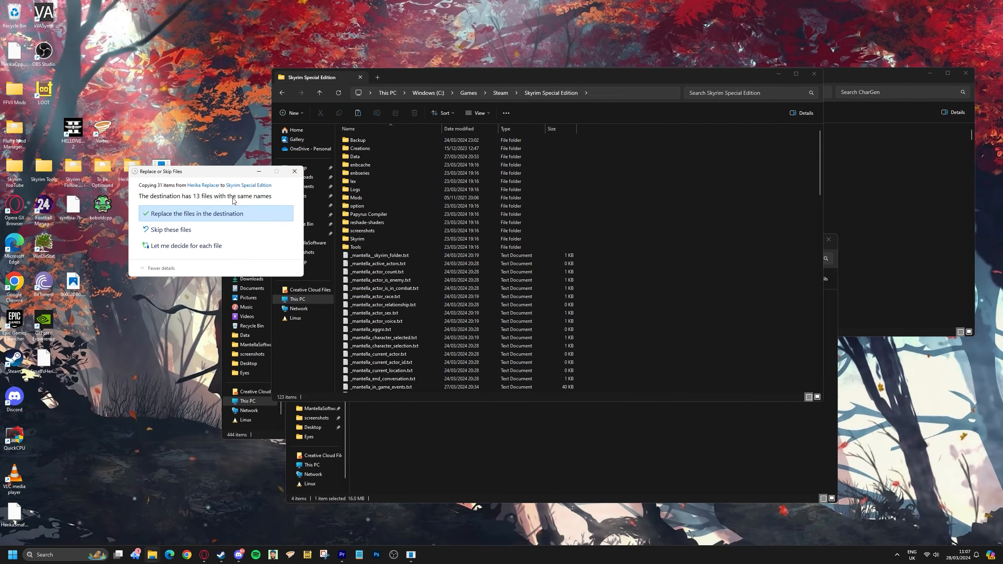
pyautogui.click(215, 212)
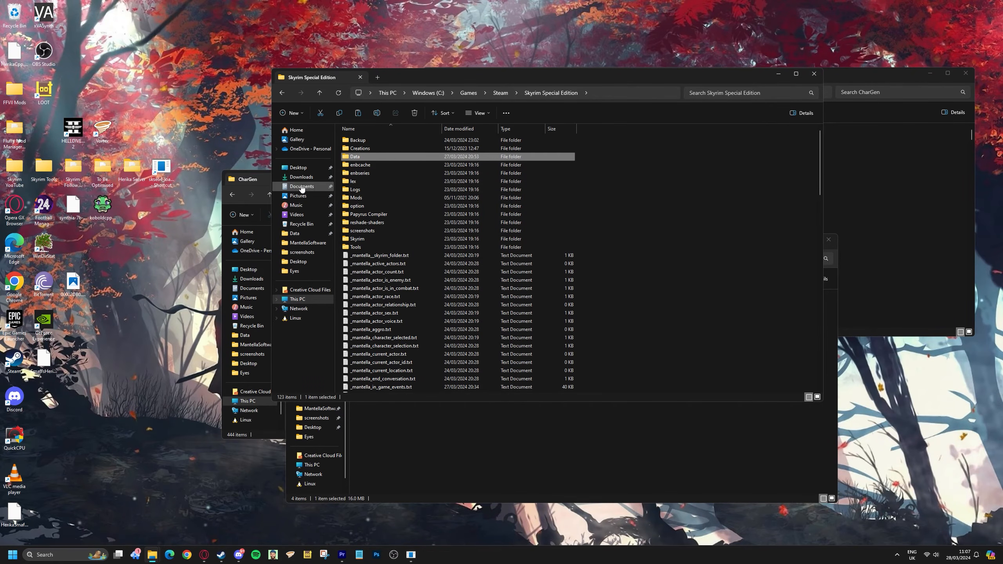
# Switch to Vortex, filter the plugins by "herika" and enable SmaffsHerikaReplacerVersion2.esp.
pyautogui.click(292, 555)
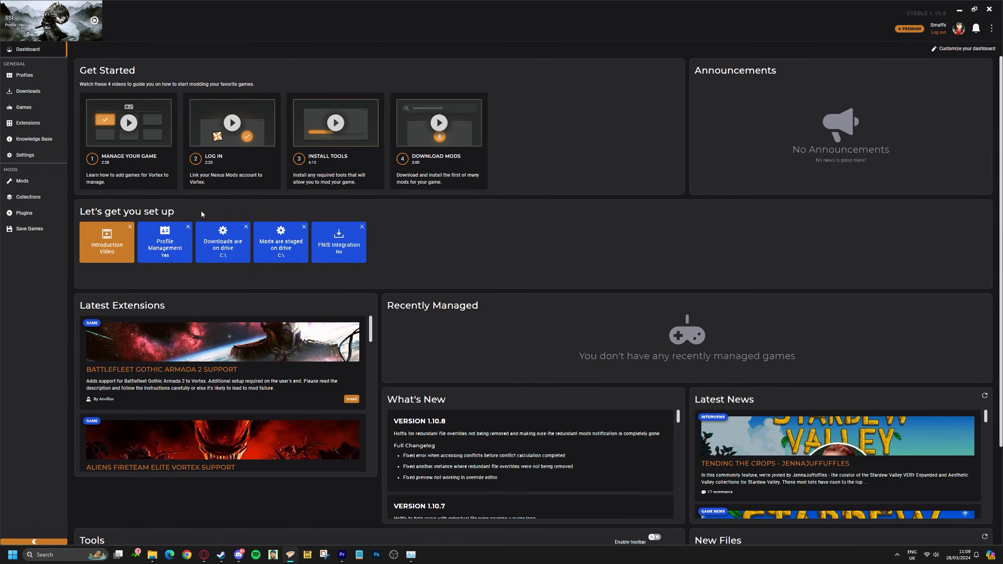
pyautogui.click(49, 212)
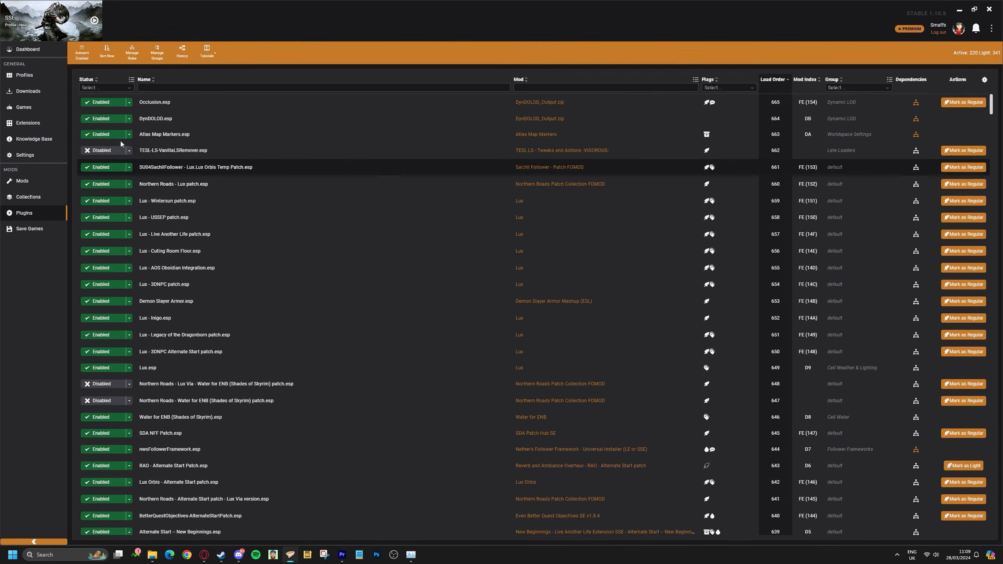
pyautogui.click(158, 87)
pyautogui.write('herika')
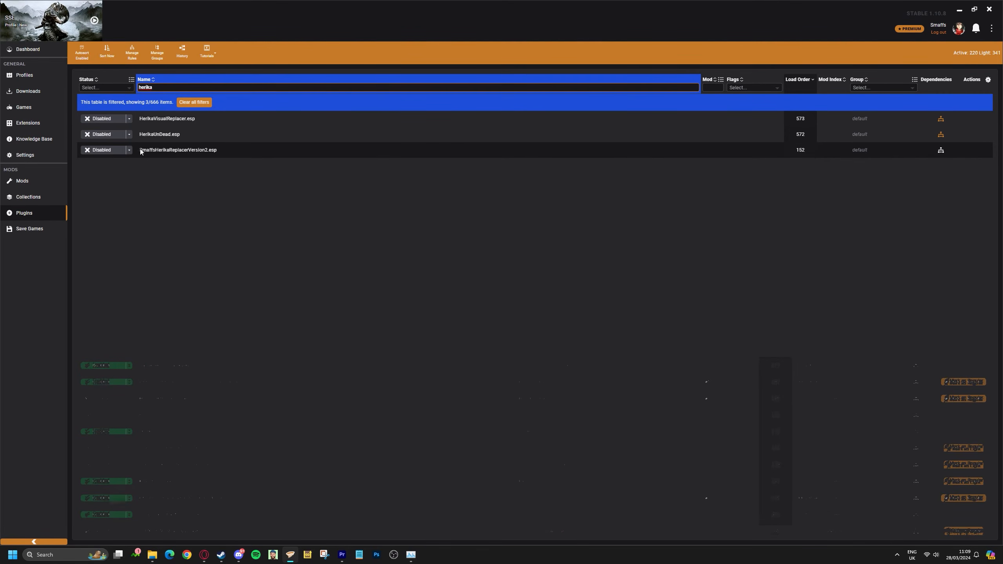
pyautogui.click(105, 150)
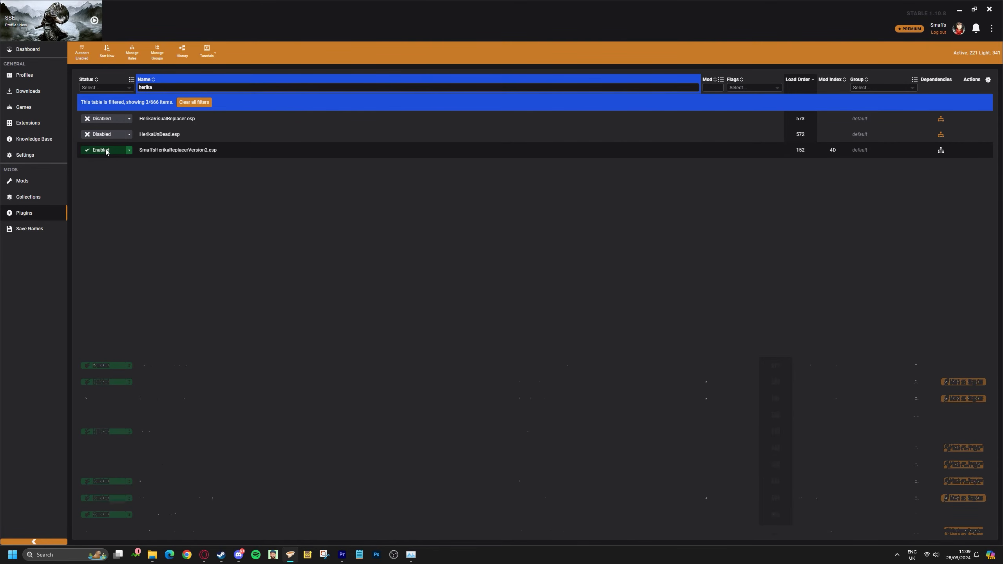
# Clear the plugin filter and deploy the mods.
pyautogui.click(194, 102)
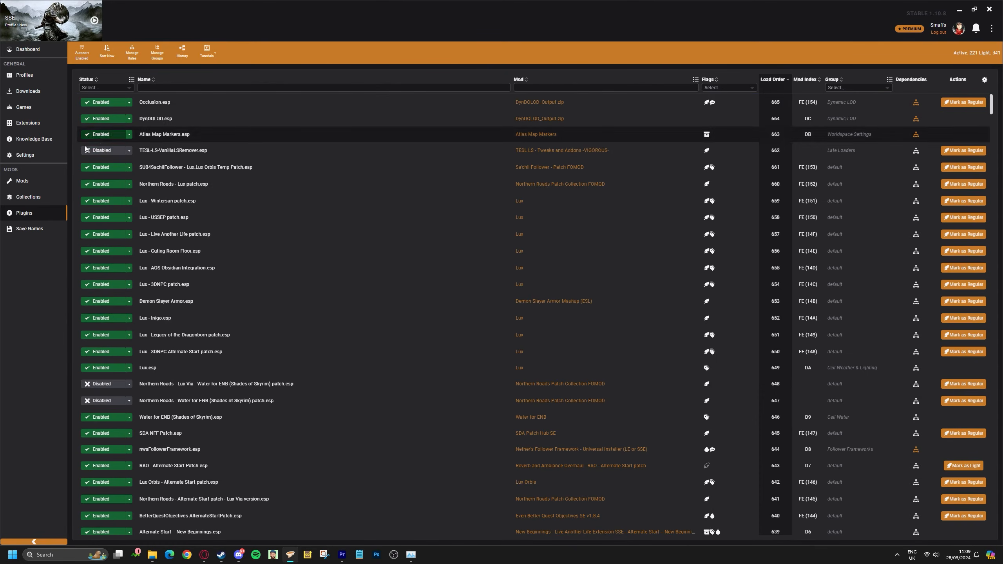
pyautogui.click(27, 180)
pyautogui.click(184, 57)
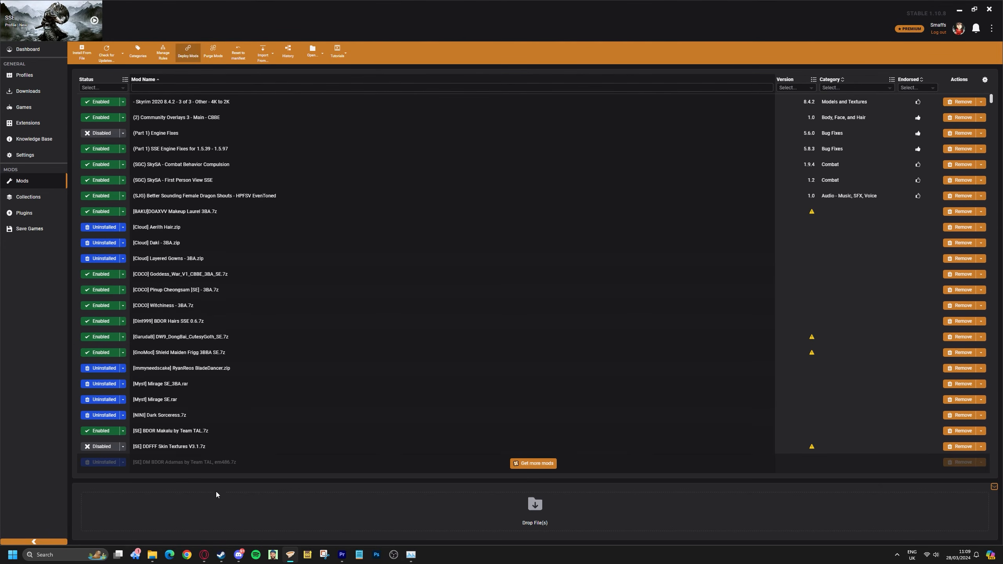
# Switch to the Skyrim Special Edition folder in File Explorer and open Data\meshes.
pyautogui.moveTo(152, 558)
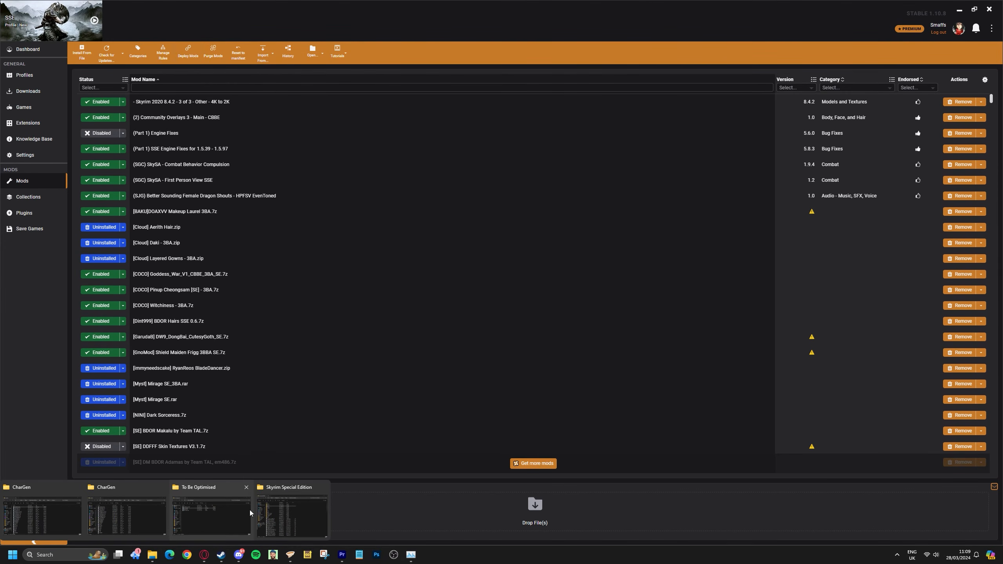
pyautogui.click(276, 514)
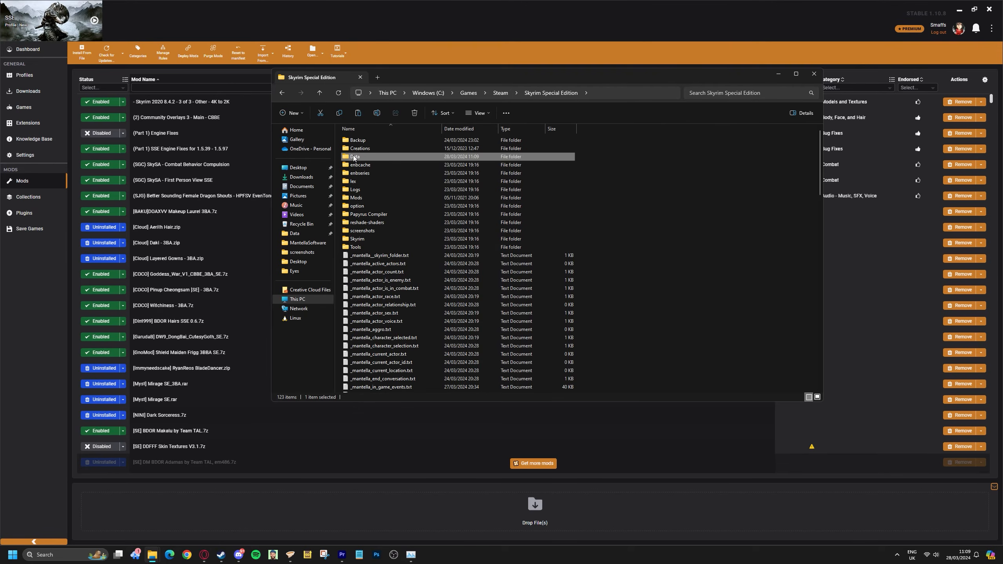
pyautogui.doubleClick(353, 157)
pyautogui.press('a')
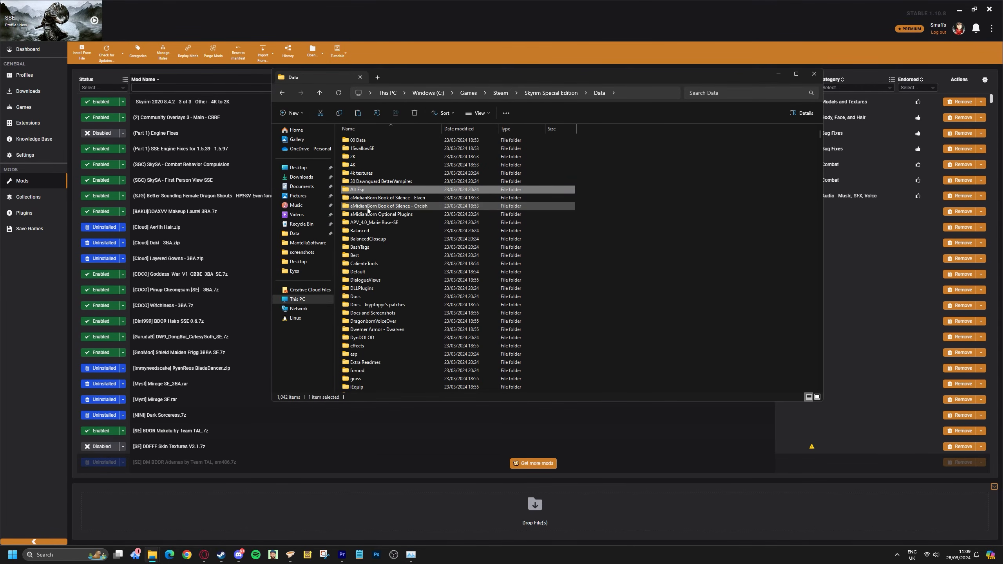
pyautogui.click(365, 255)
pyautogui.press('m')
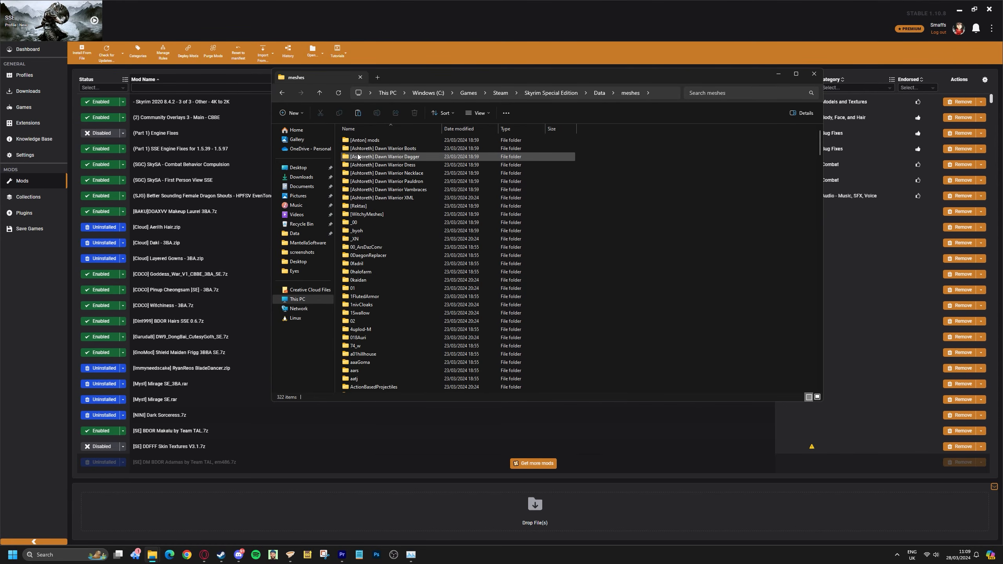
# Open actors\character\FaceGenData\FaceGeom\AddDiagToReplace.esp inside the meshes folder to check the installed head mesh.
pyautogui.doubleClick(357, 163)
pyautogui.press('a')
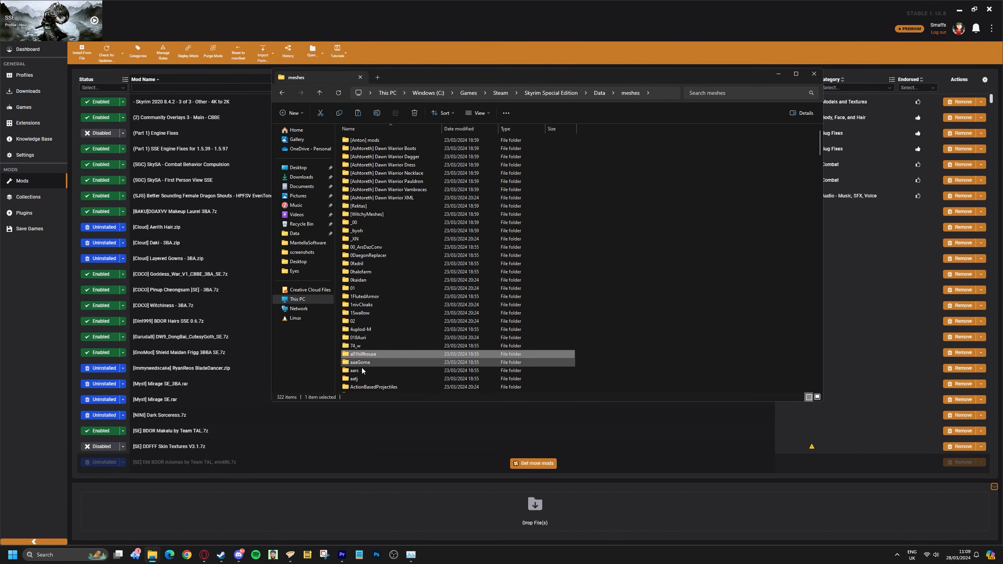
pyautogui.scroll(-3, 364, 356)
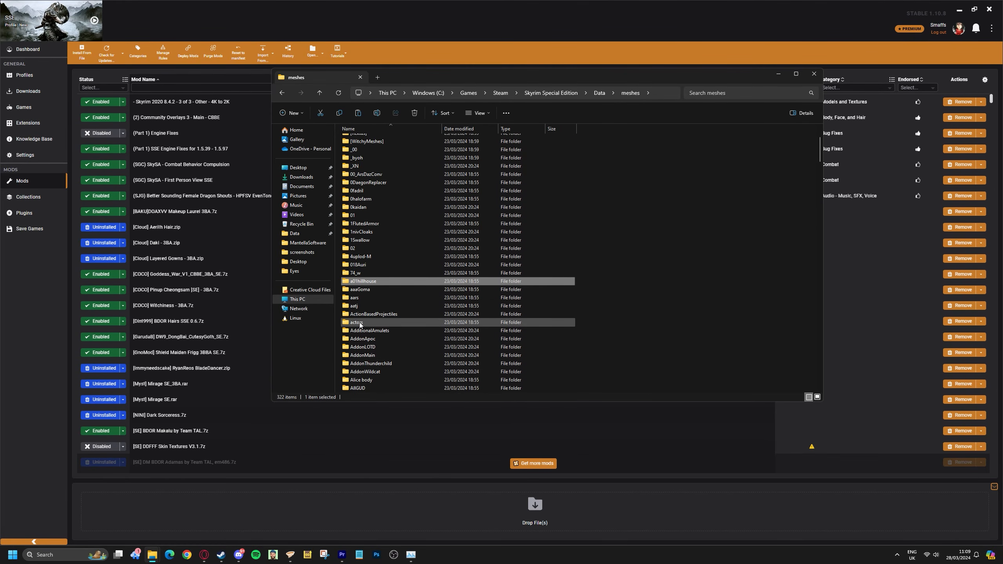
pyautogui.doubleClick(357, 322)
pyautogui.doubleClick(372, 195)
pyautogui.click(372, 197)
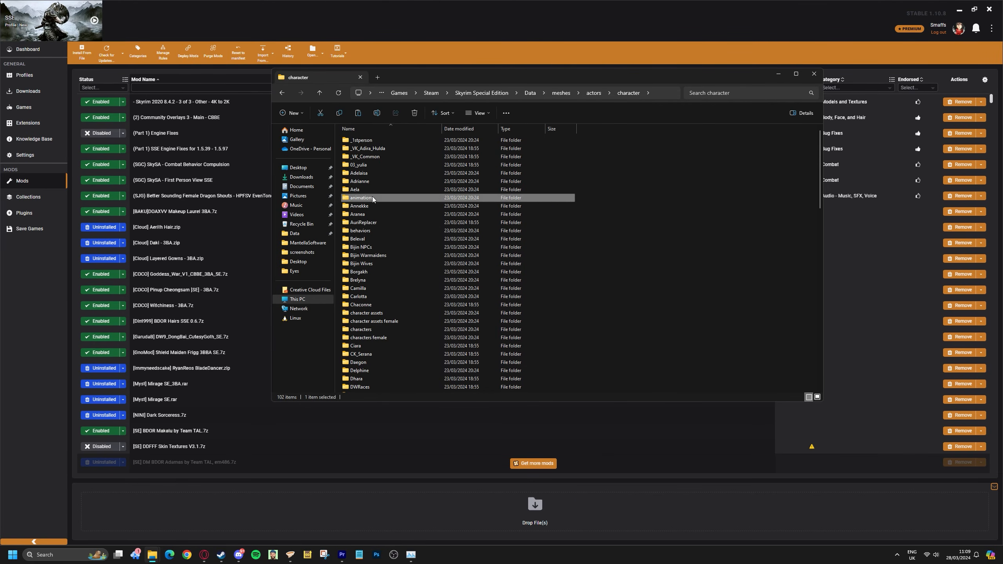
pyautogui.press('f')
pyautogui.doubleClick(369, 138)
pyautogui.doubleClick(369, 139)
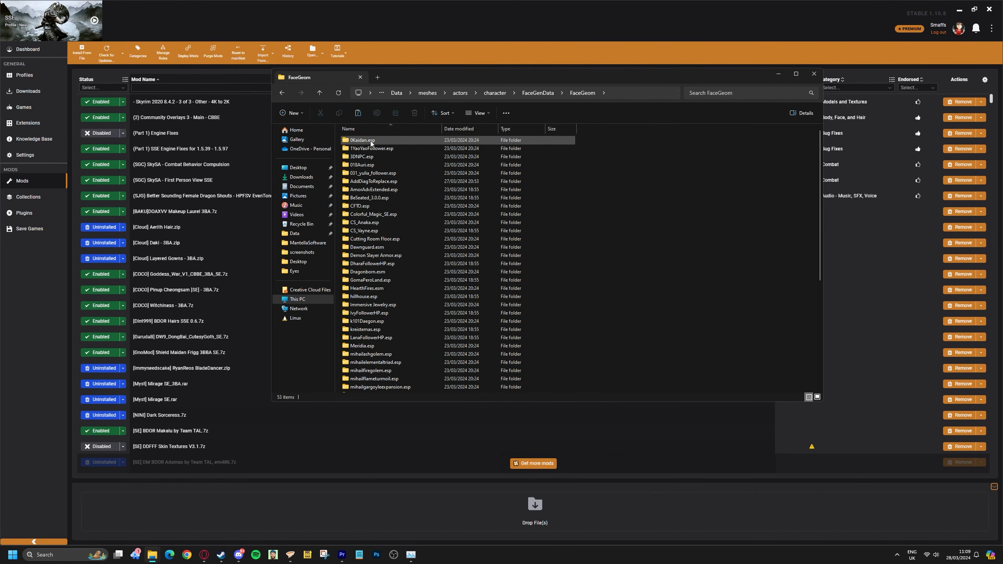
pyautogui.doubleClick(371, 181)
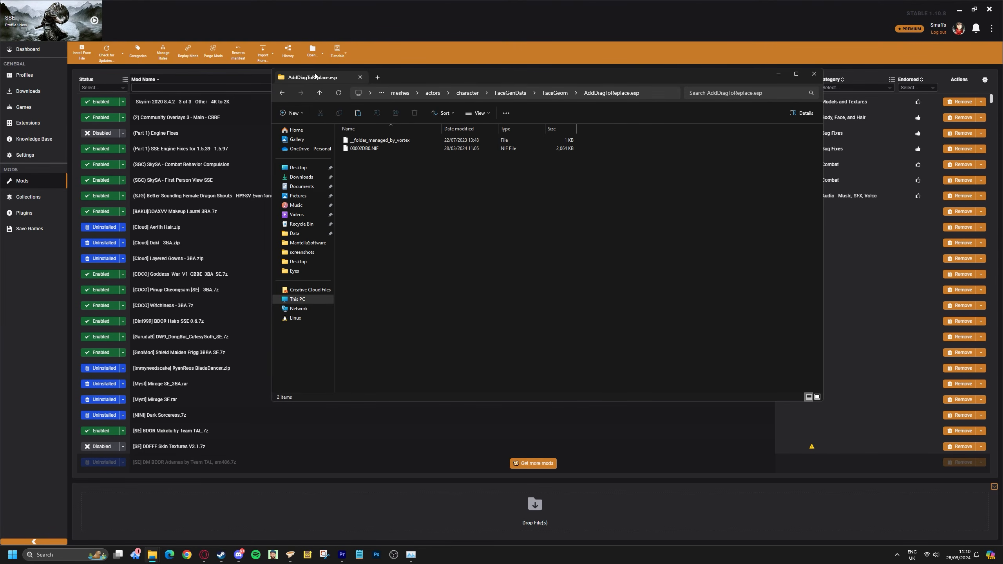
# Switch back to Vortex and open the plugin list.
pyautogui.click(31, 334)
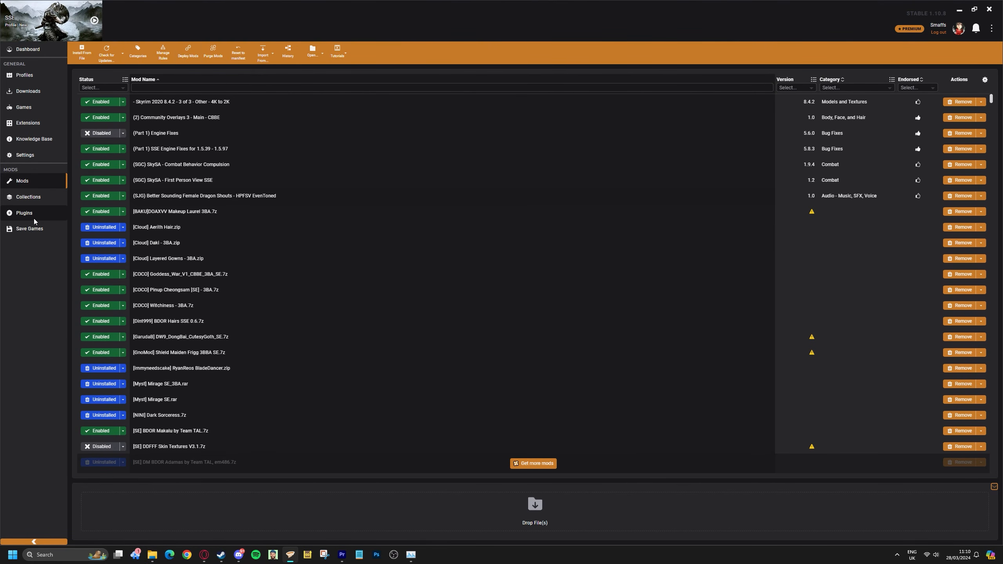
pyautogui.click(24, 213)
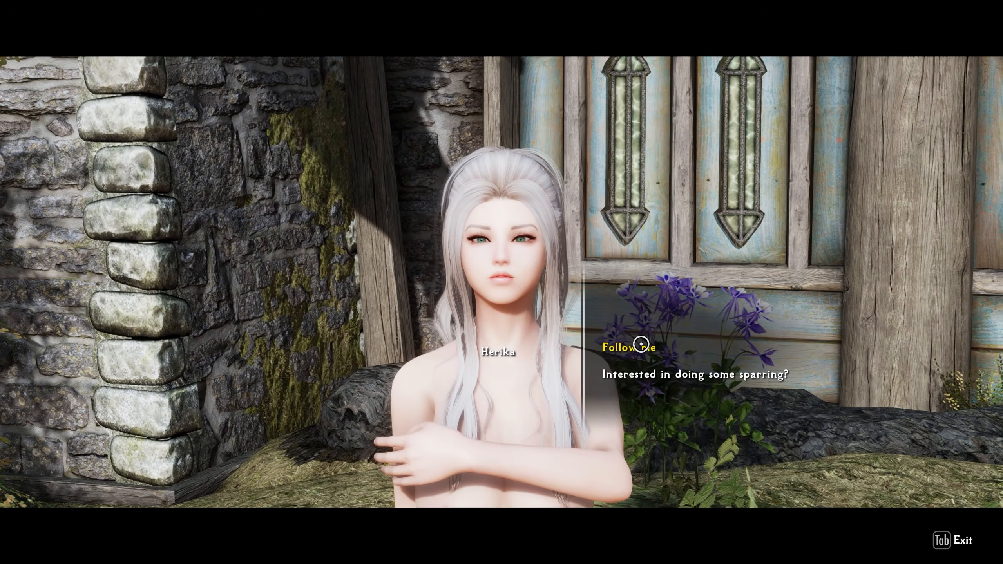
pyautogui.click(641, 346)
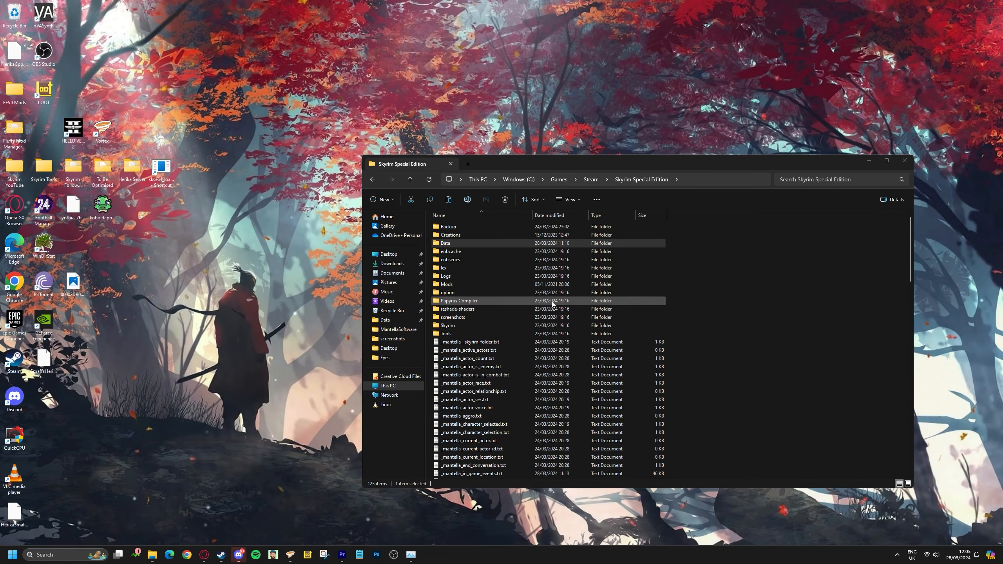
# Open the Data folder of Skyrim Special Edition in File Explorer and copy SmaffsHerikaReplacerVersion2.esp.
pyautogui.doubleClick(481, 242)
pyautogui.scroll(-20, 494, 283)
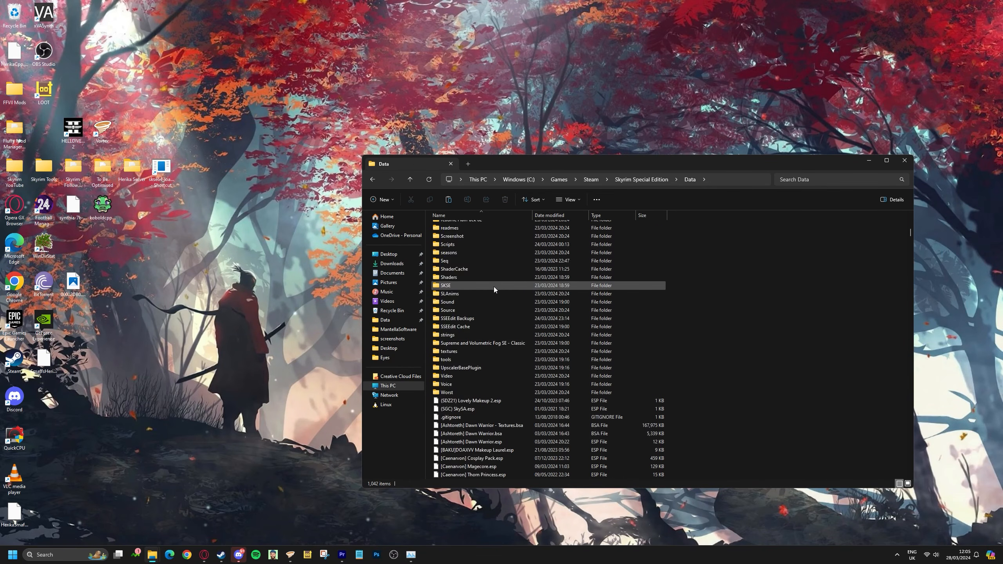
pyautogui.click(452, 342)
pyautogui.press('s')
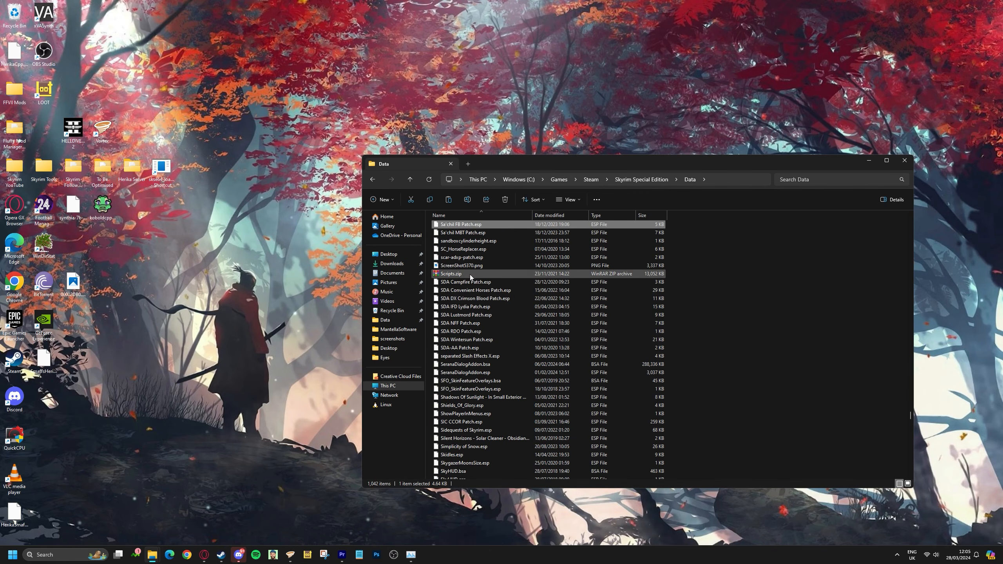
pyautogui.scroll(-6, 470, 314)
pyautogui.scroll(-12, 470, 314)
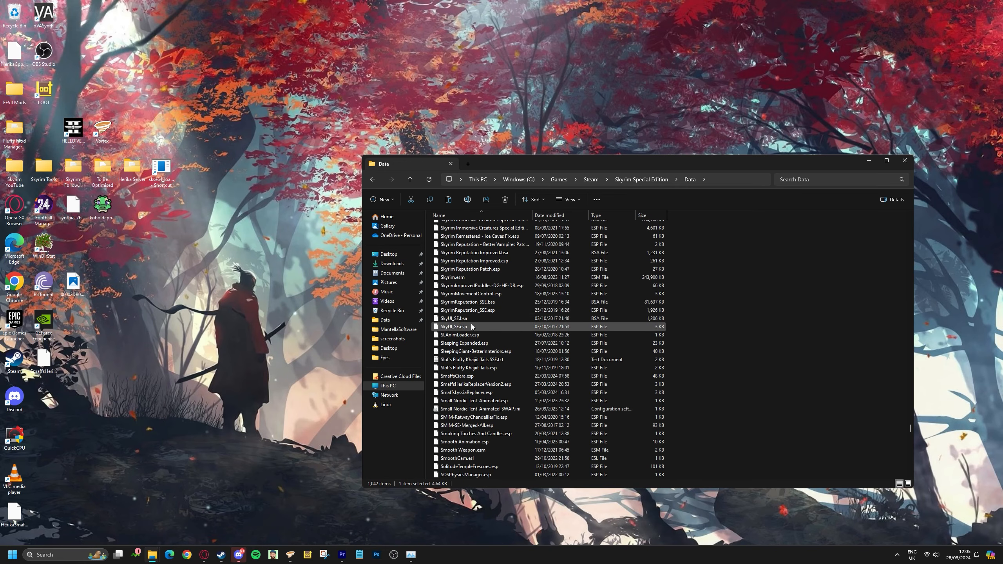
pyautogui.click(466, 385)
pyautogui.rightClick(466, 384)
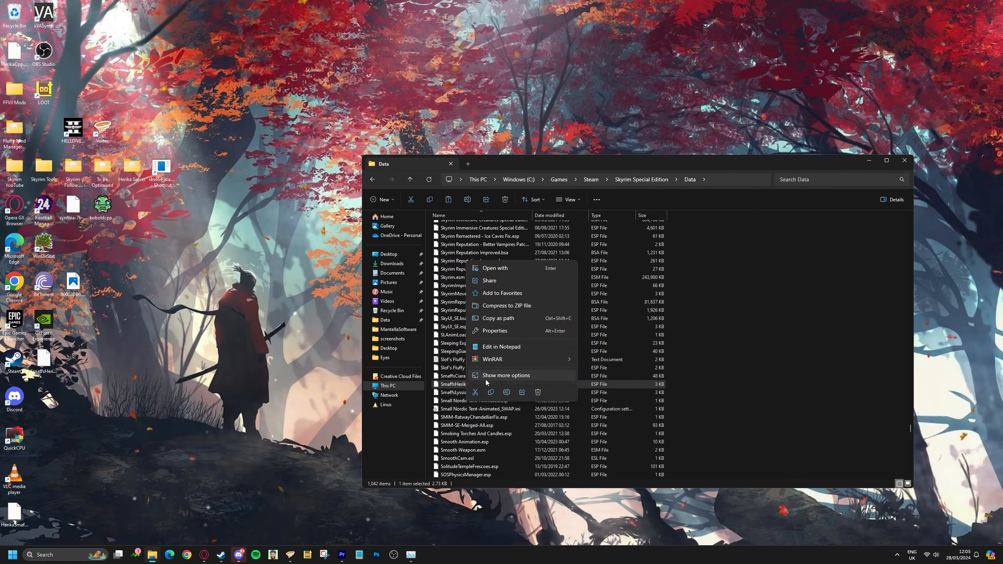
pyautogui.click(493, 393)
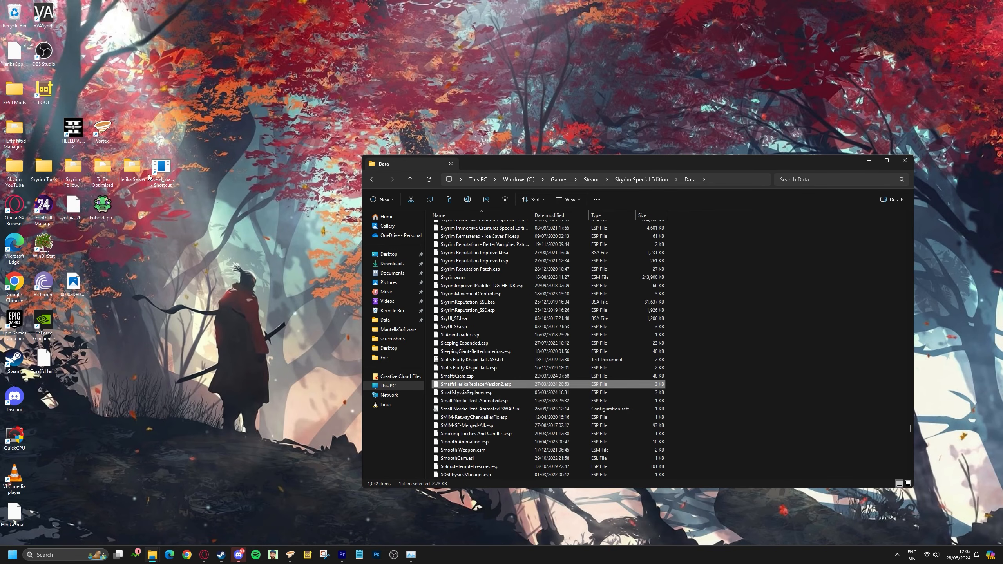
# Open Herika Replacer\Data in the desktop's Skyrim Follower Mods folder and paste the copied plugin beside Meshes and Textures.
pyautogui.doubleClick(73, 169)
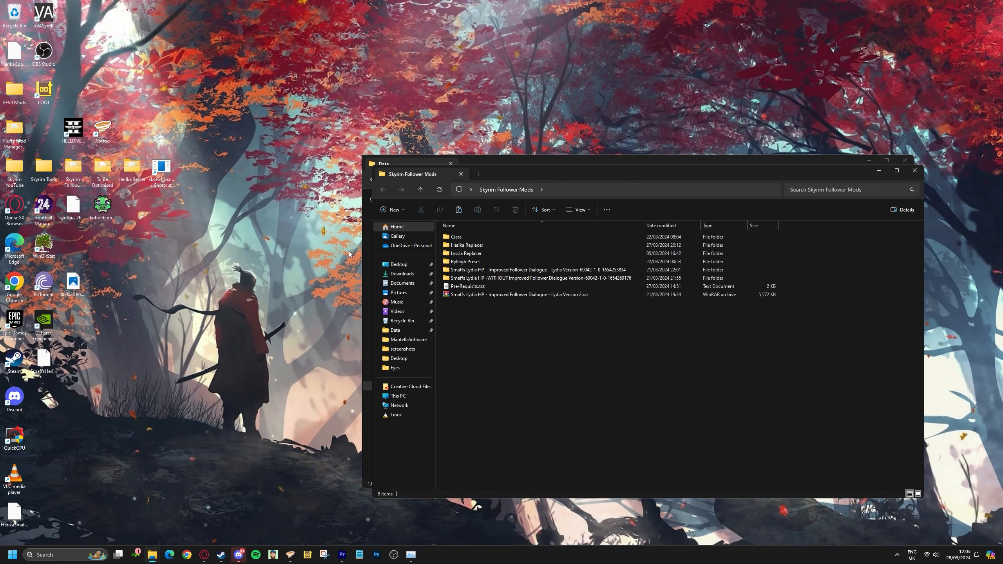
pyautogui.doubleClick(465, 245)
pyautogui.doubleClick(465, 241)
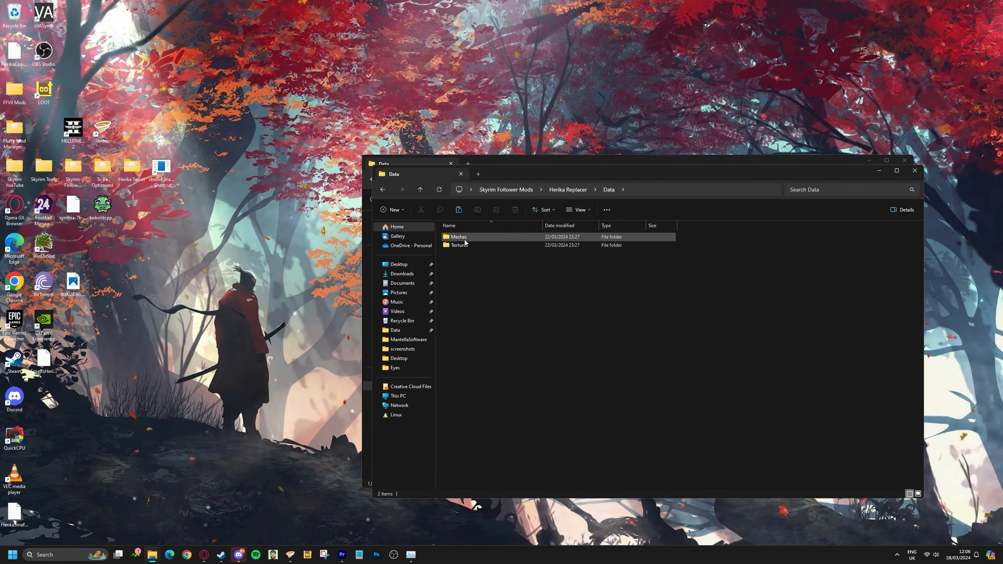
pyautogui.rightClick(463, 263)
pyautogui.click(473, 271)
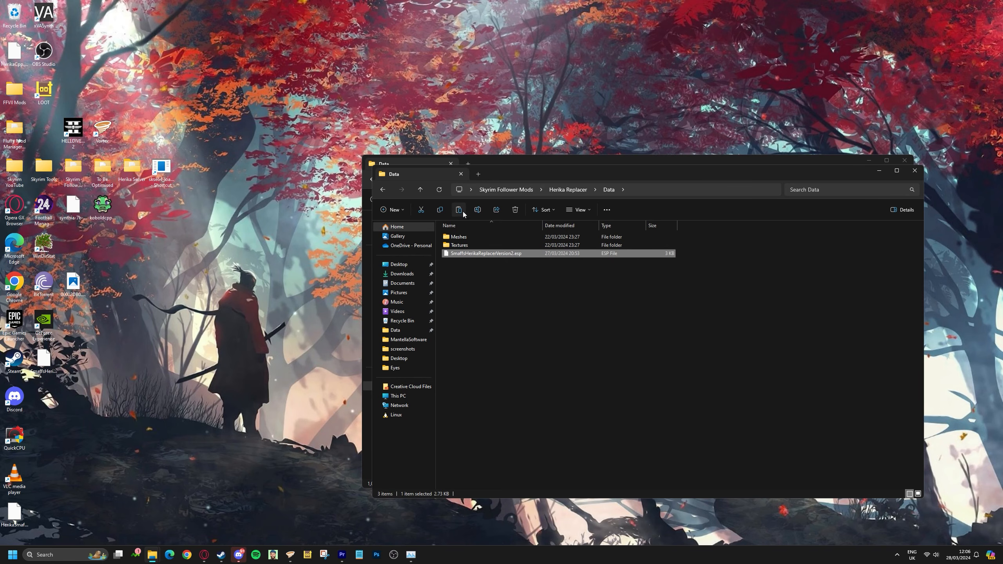
pyautogui.click(465, 269)
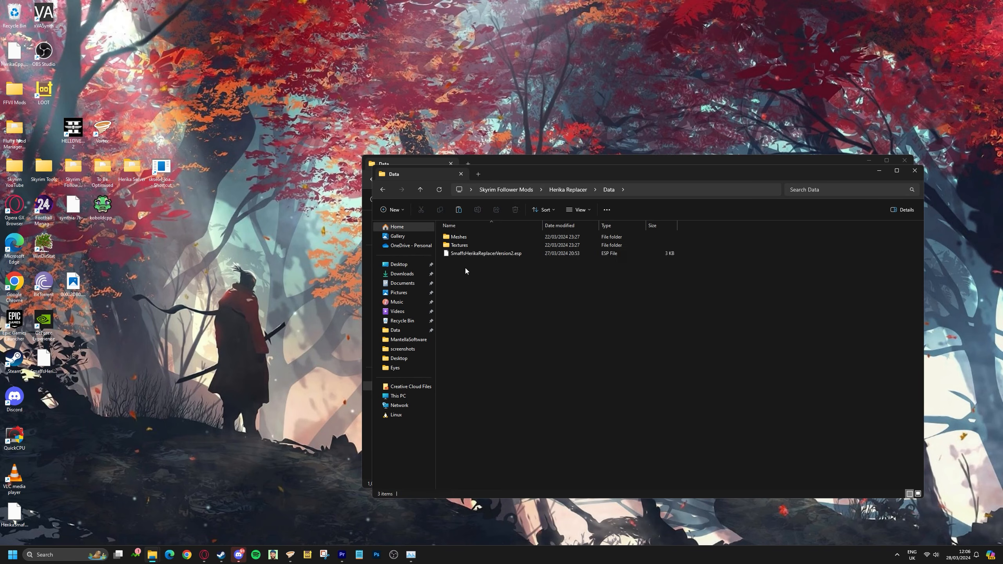
# Return to the Herika Replacer folder that contains the mod's Data folder.
pyautogui.click(420, 189)
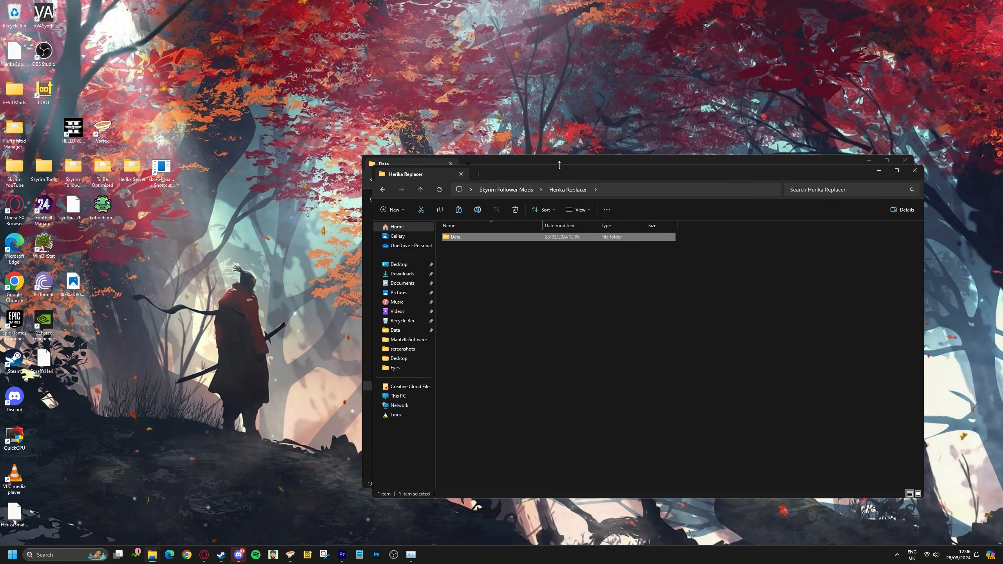
pyautogui.click(576, 268)
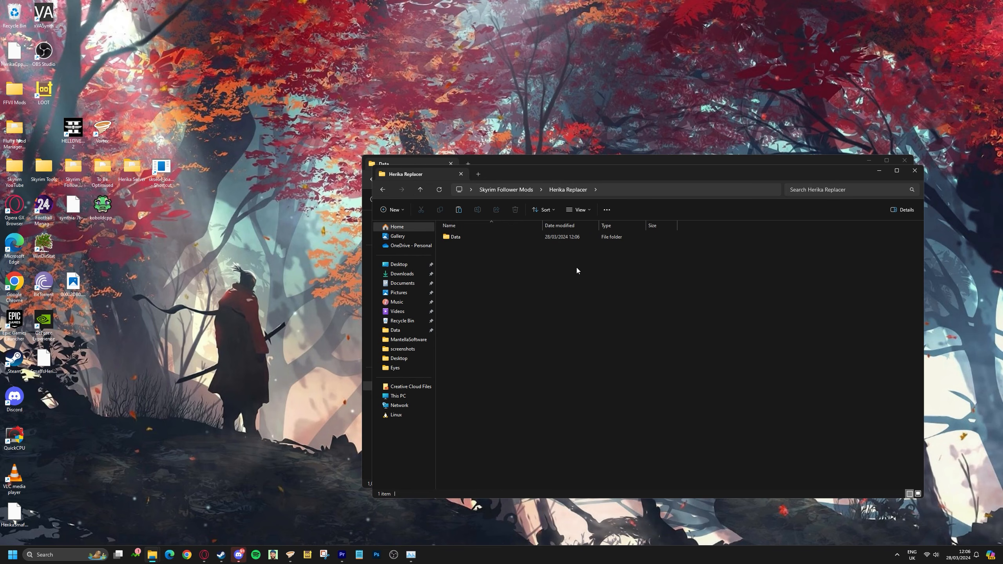
pyautogui.moveTo(537, 237)
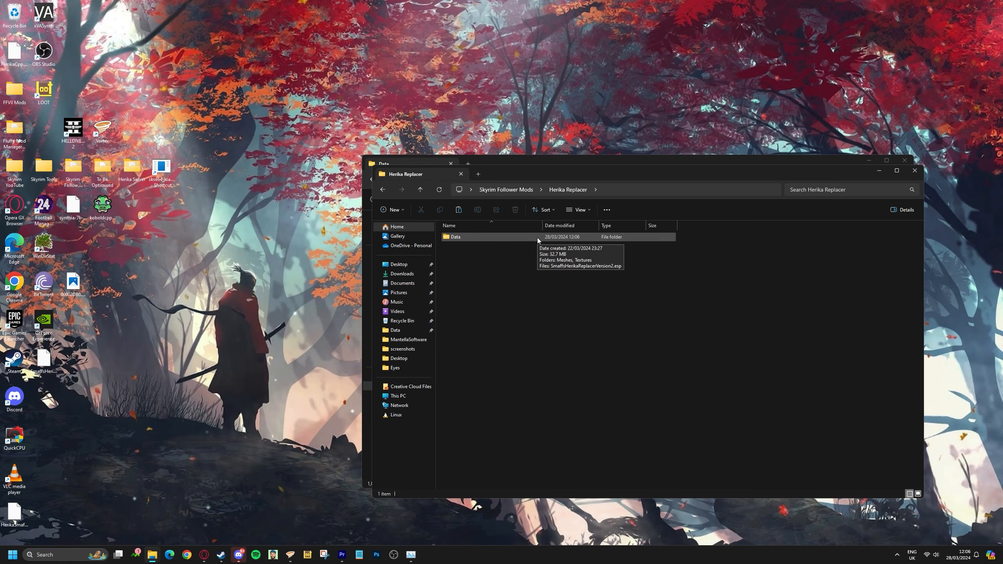